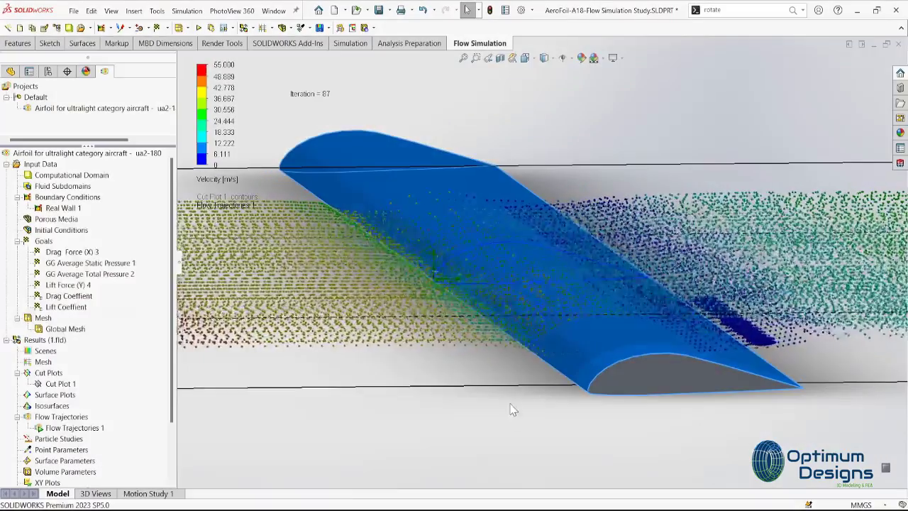
Switch the airfoil flow trajectories' colouring parameter from velocity to Pressure
scroll(561, 313, "up", 2)
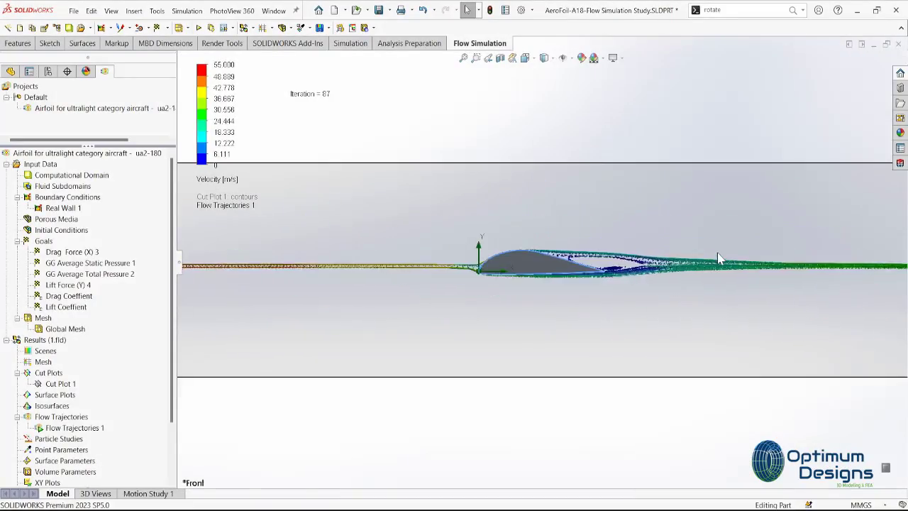
scroll(592, 260, "down", 5)
scroll(591, 260, "up", 2)
left_click(217, 179)
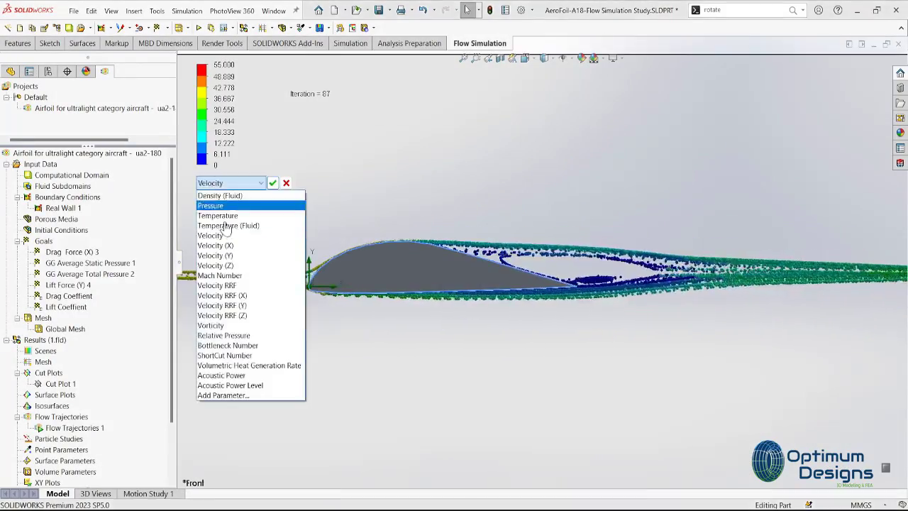
left_click(213, 203)
left_click(274, 180)
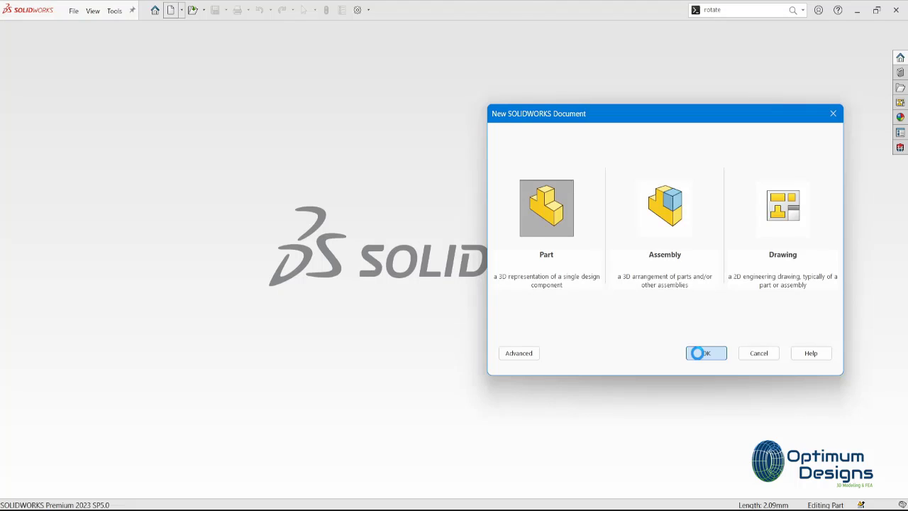
Create a new blank part and view its Front Plane normal-to
left_click(698, 351)
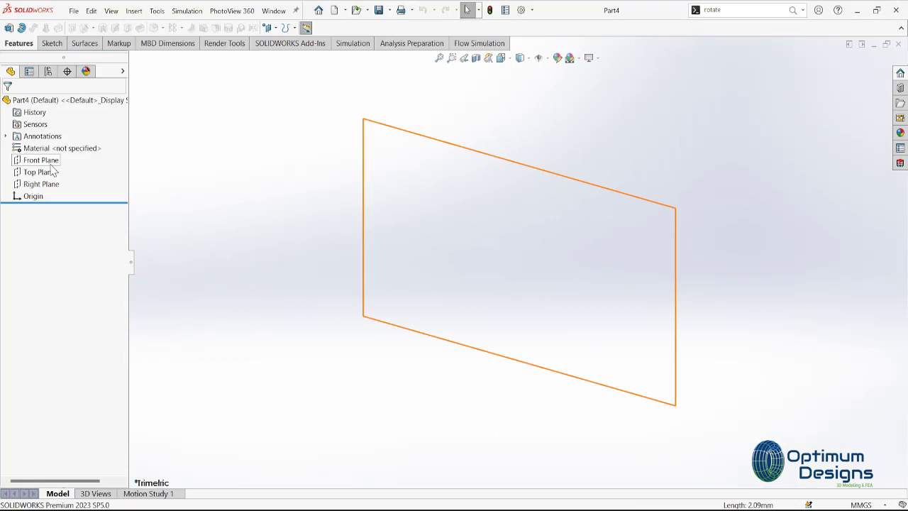
left_click(41, 160)
left_click(101, 150)
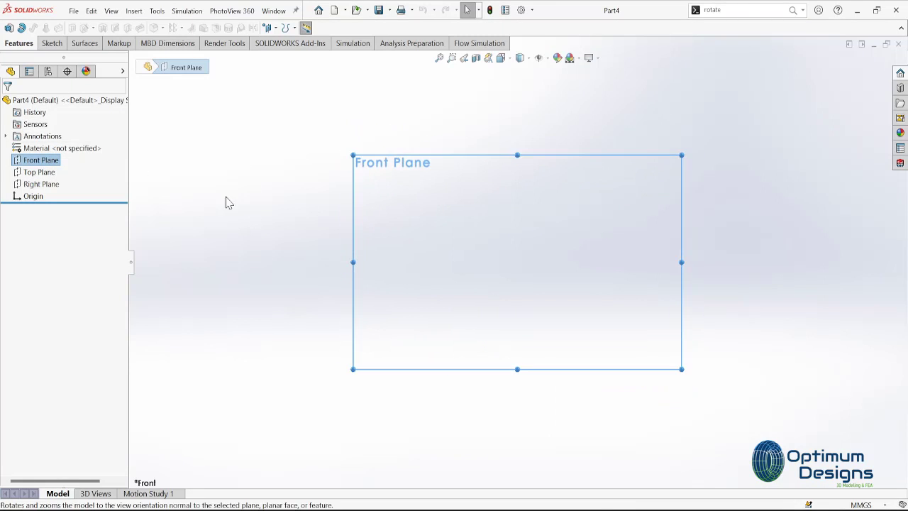
Open the ua2-180.dat coordinate file on the UIUC airfoil database page
left_click(379, 461)
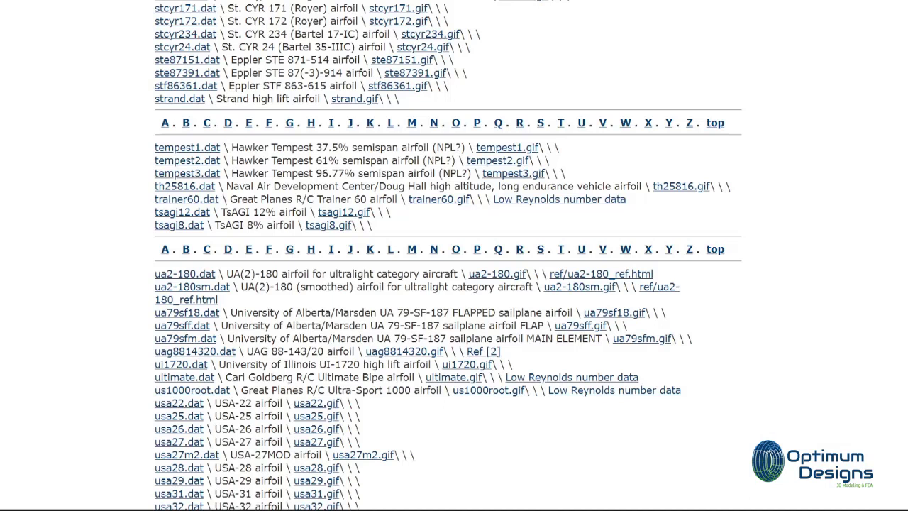
right_click(204, 277)
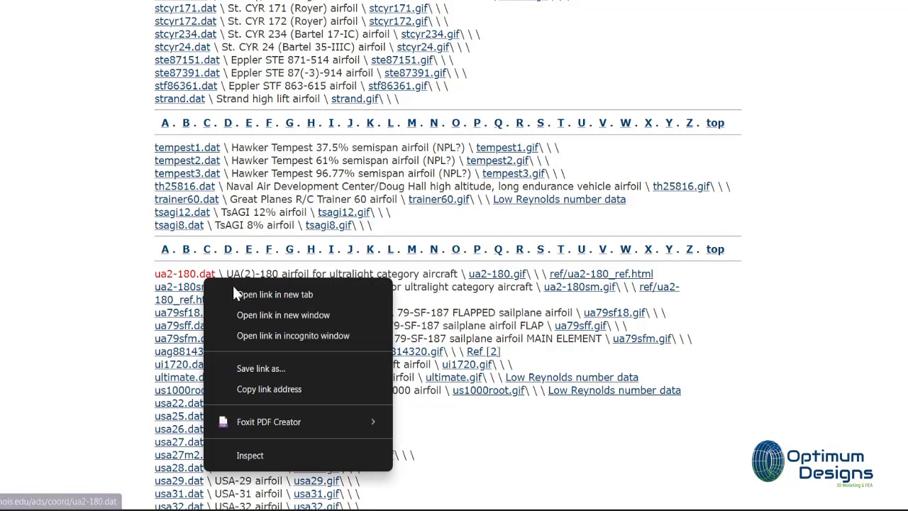
right_click(536, 276)
left_click(534, 289)
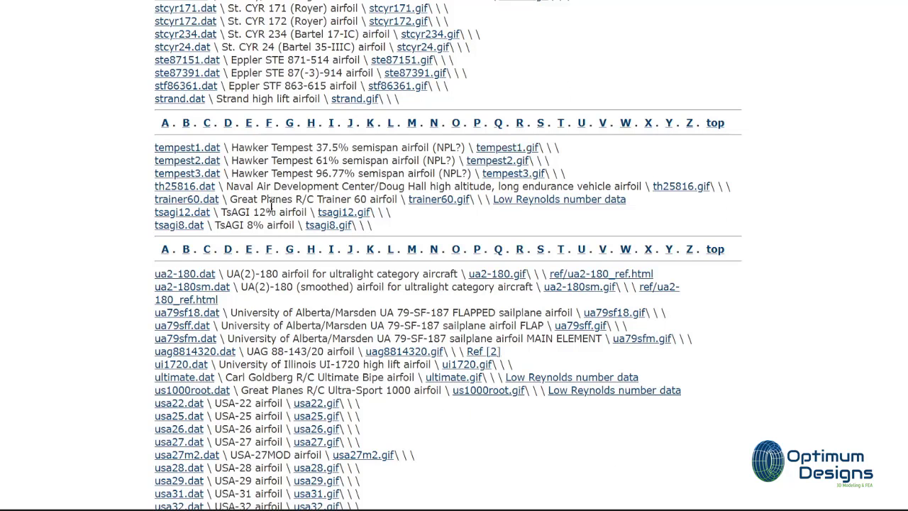
left_click(202, 275)
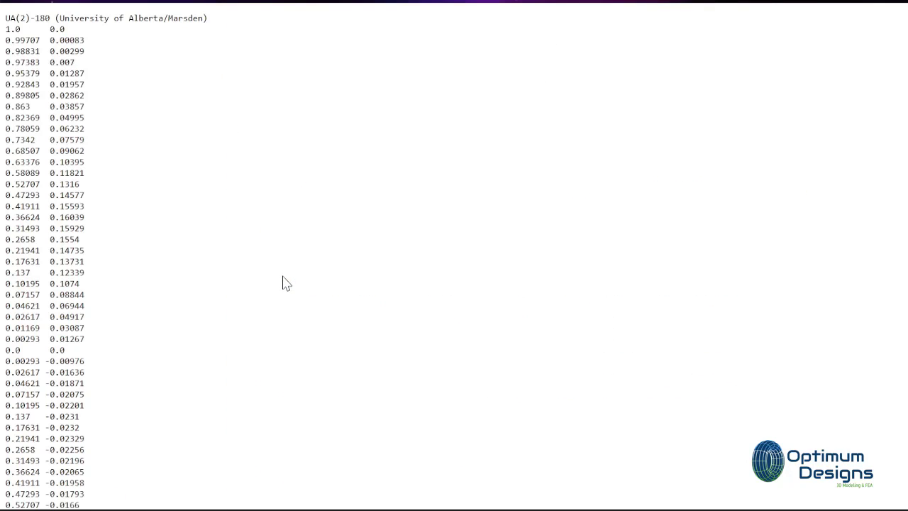
Copy the UA(2)-180 coordinate lines and select cell A1 in the empty Excel sheet
mouse_move(4, 39)
left_mouse_down()
mouse_move(51, 420)
mouse_move(70, 500)
left_mouse_up()
right_click(70, 461)
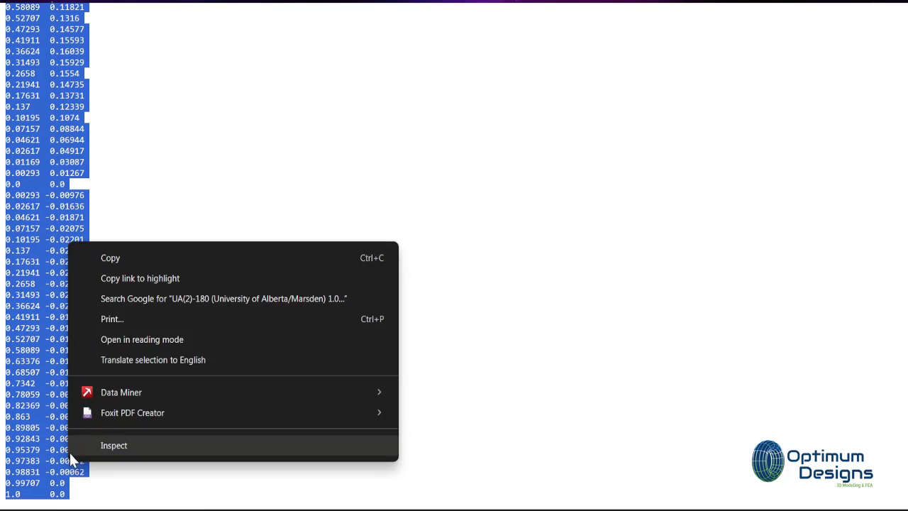
left_click(141, 261)
left_click(575, 493)
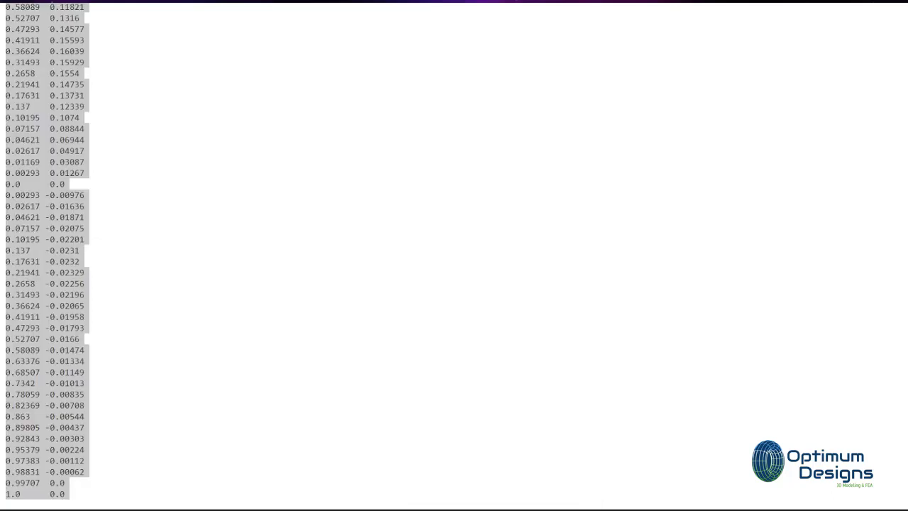
left_click(54, 78)
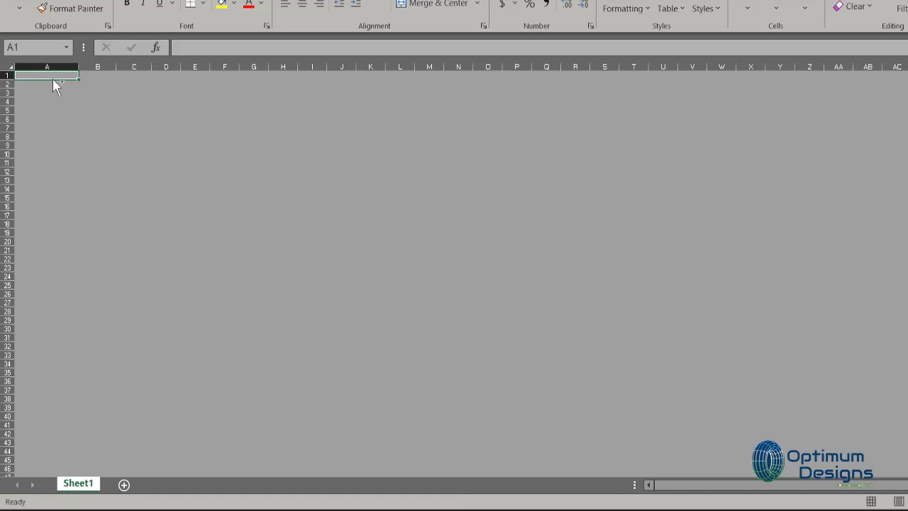
Paste the coordinates into A1 and delete the title row 1
key("ctrl+v")
left_click(6, 74)
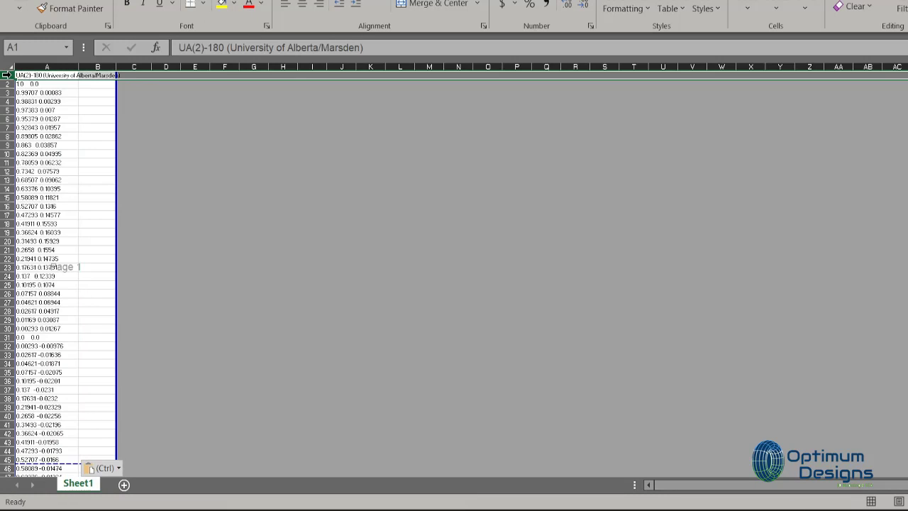
right_click(6, 75)
left_click(77, 222)
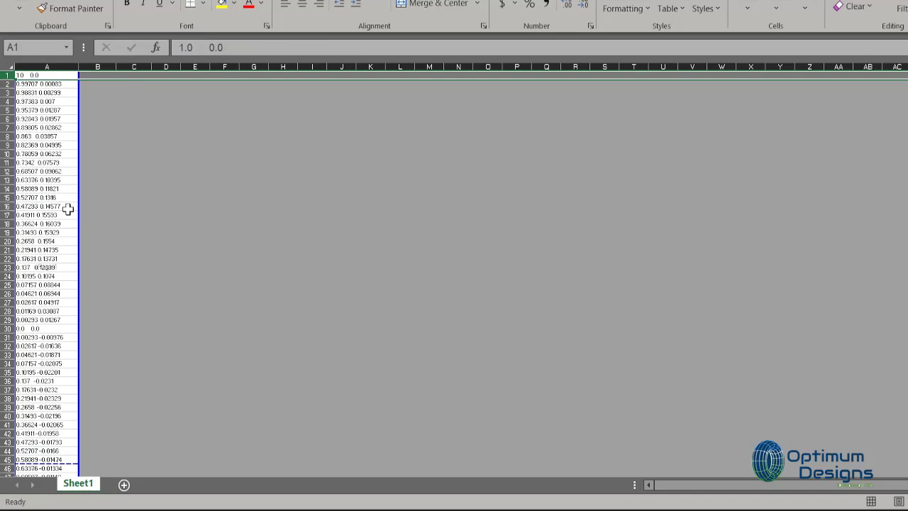
scroll(67, 208, "up", 2, "ctrl")
scroll(67, 206, "up", 2, "ctrl")
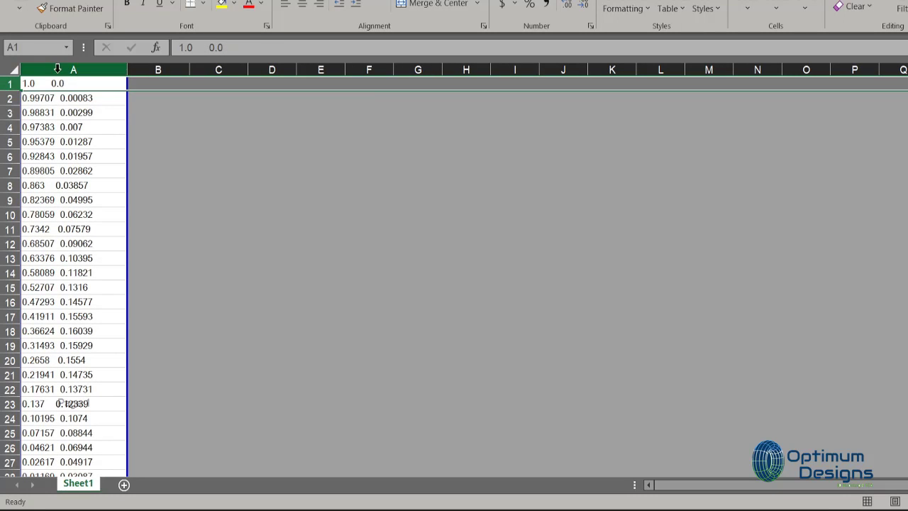
Split column A with fixed-width Text to Columns into x in A and y in B
left_click(57, 68)
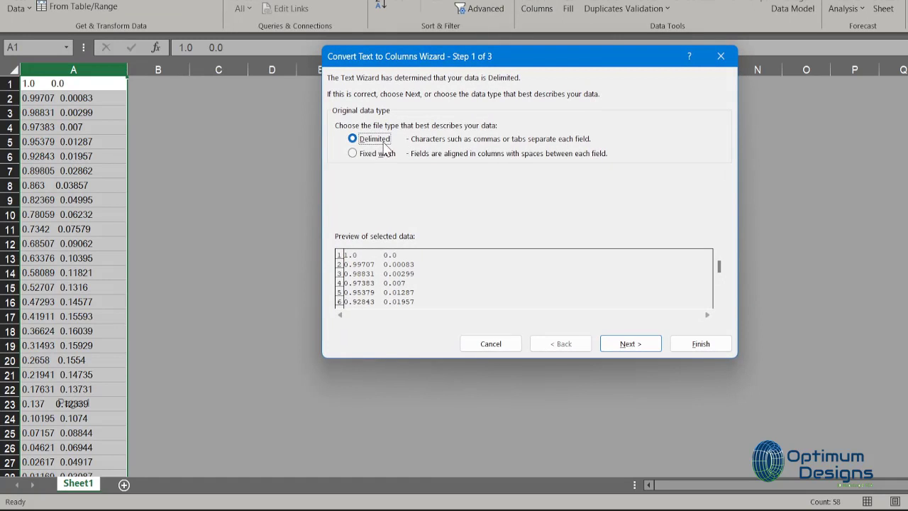
left_click(368, 153)
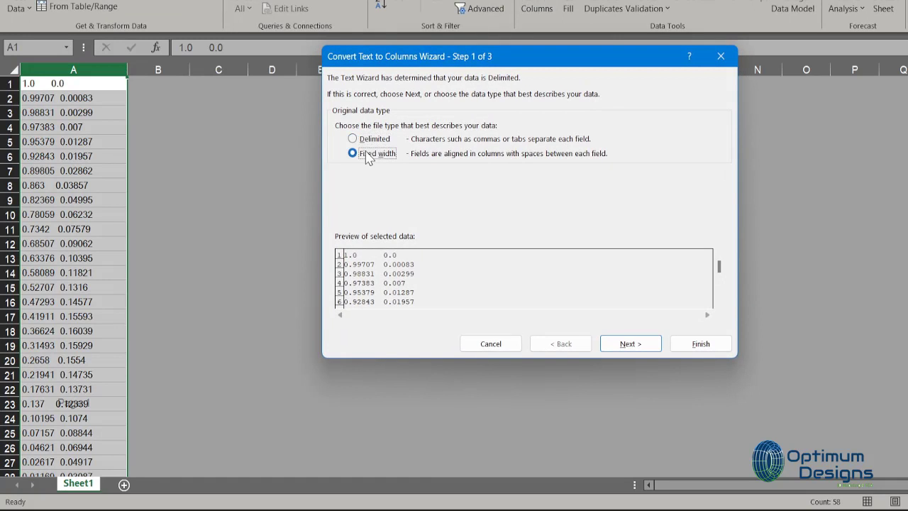
left_click(614, 344)
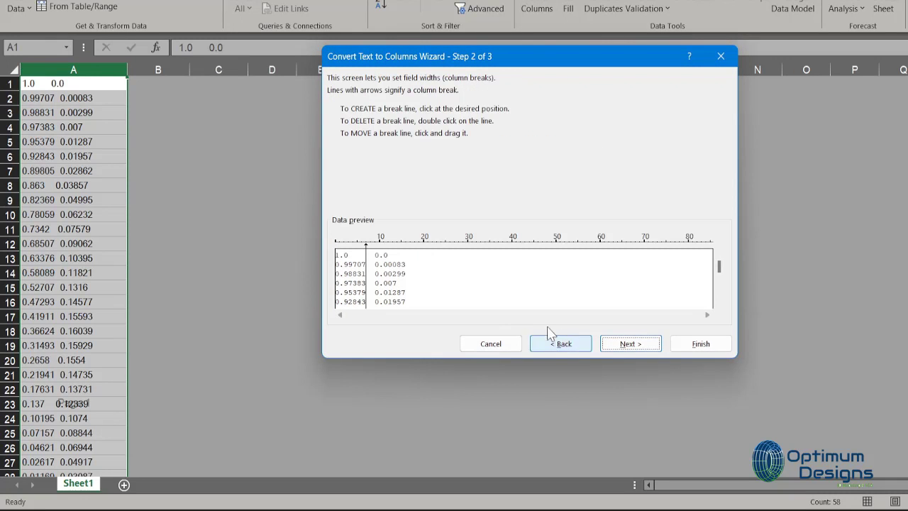
left_click(623, 345)
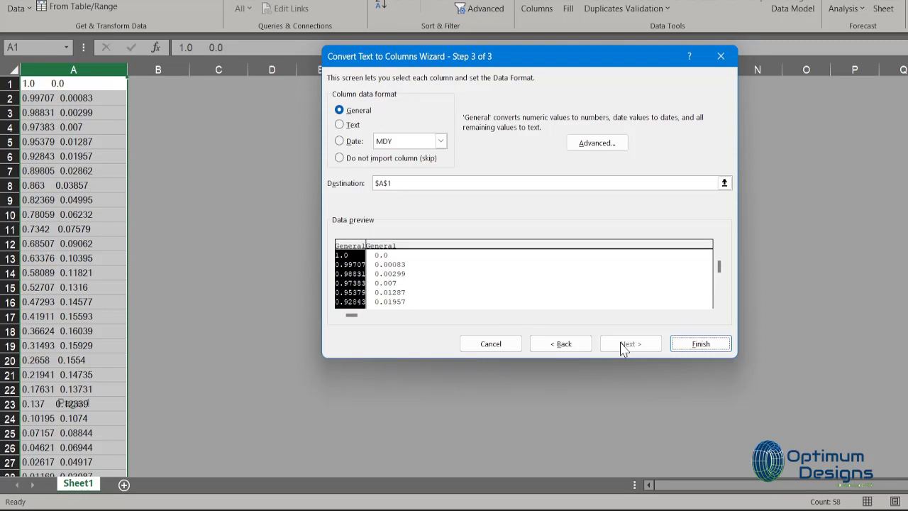
left_click(682, 343)
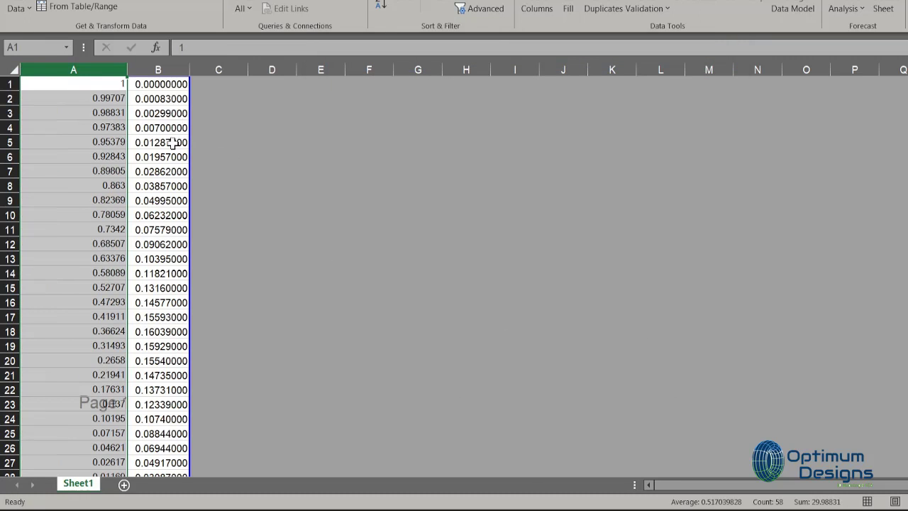
scroll(174, 143, "down", 5)
scroll(164, 258, "down", 5)
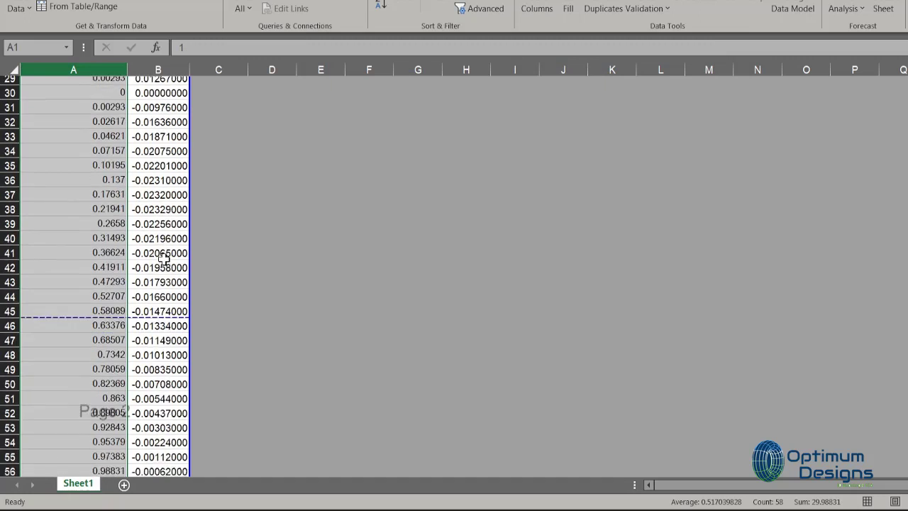
scroll(164, 258, "down", 2)
scroll(163, 258, "up", 12)
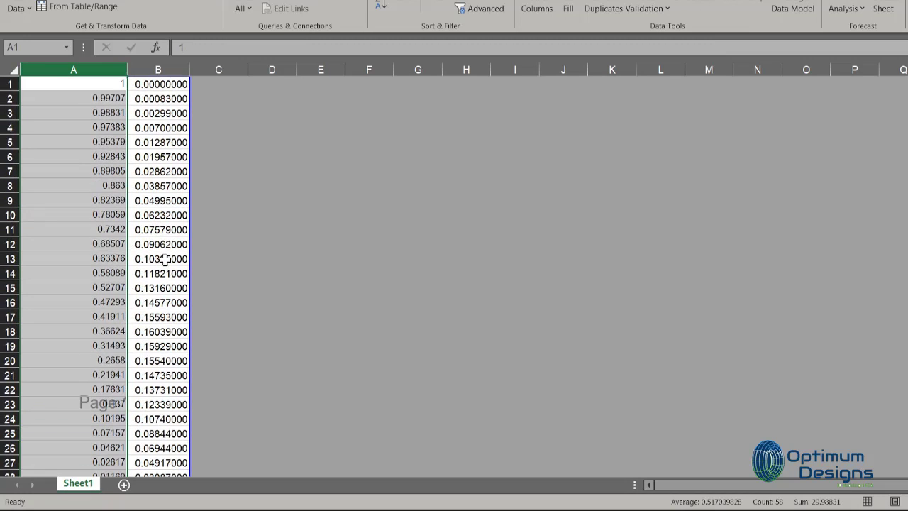
Enter 0 in C1 and fill it down column C
left_click(220, 85)
type("0")
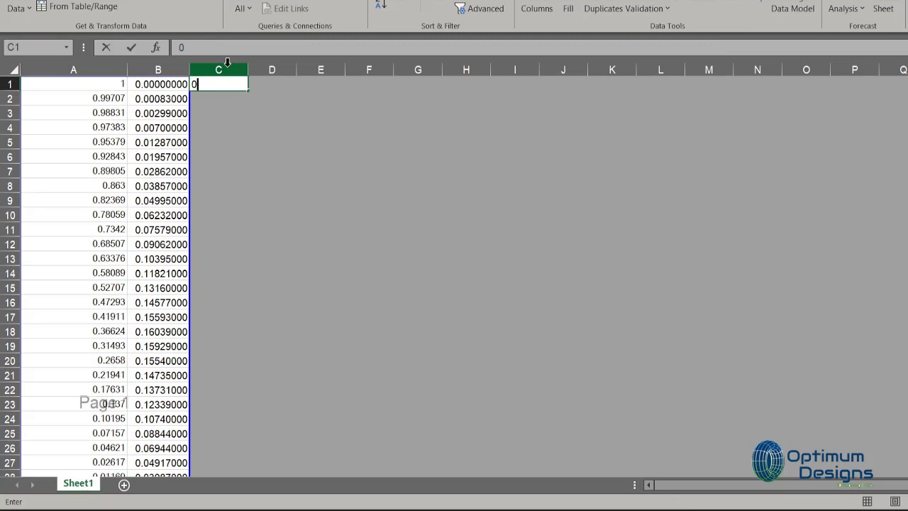
key("Return")
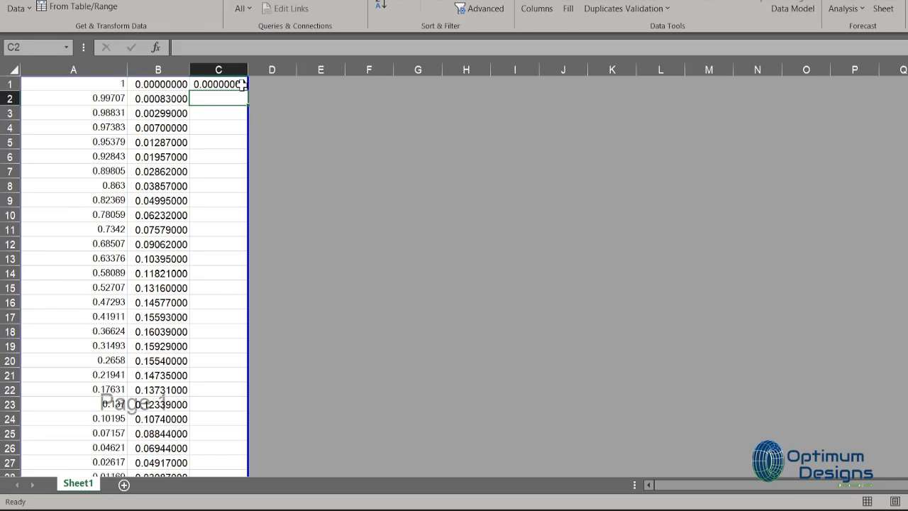
left_click(238, 85)
double_click(248, 89)
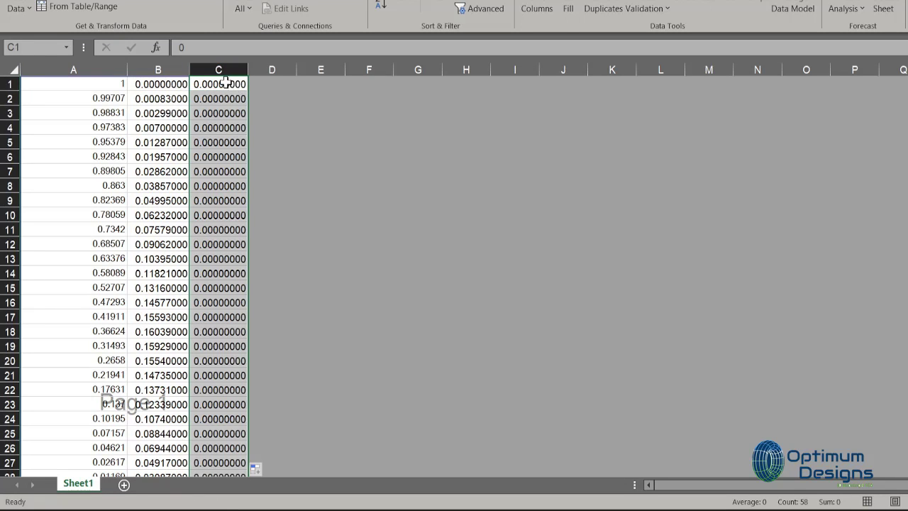
Show columns A to C with 9 decimal places and copy the block
mouse_move(222, 85)
left_mouse_down()
mouse_move(14, 457)
mouse_move(121, 451)
left_mouse_up()
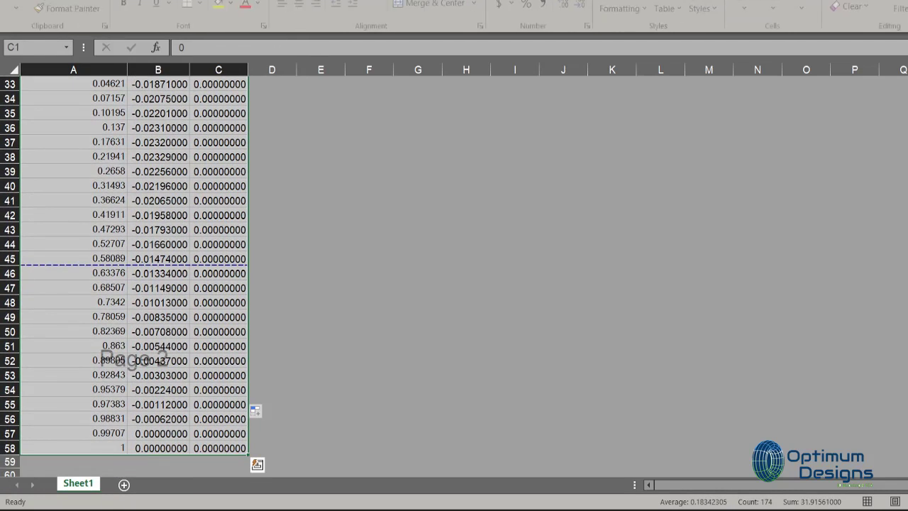
left_click(567, 6)
left_click(570, 10)
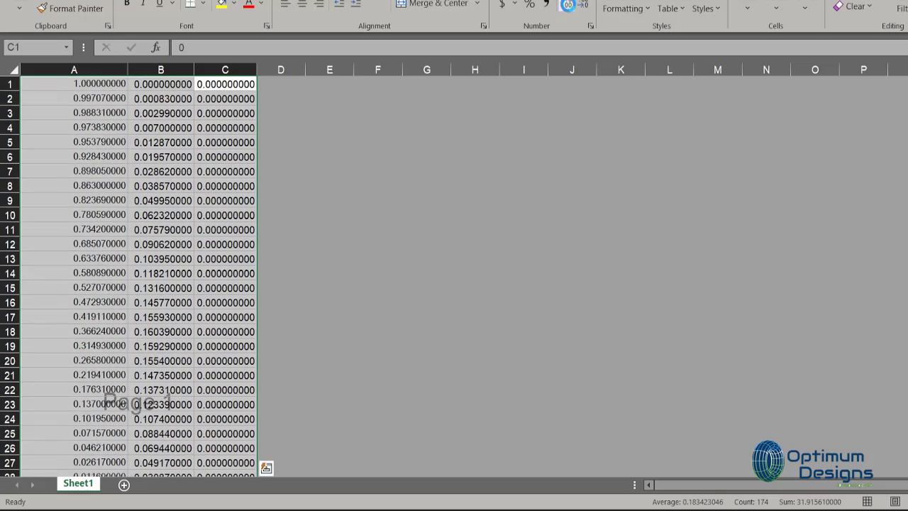
left_click(585, 10)
left_click(585, 10)
left_click(585, 10)
left_click(585, 10)
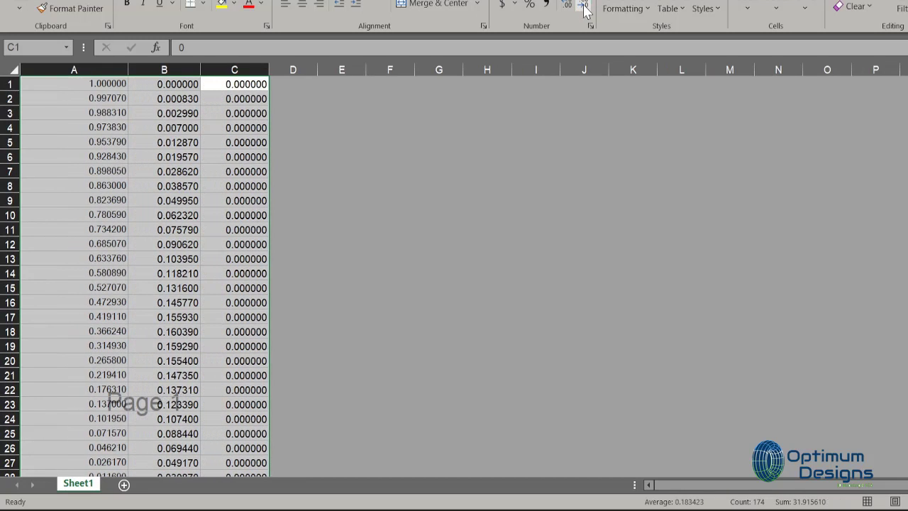
left_click(585, 10)
left_click(585, 10)
left_click(567, 6)
left_click(567, 6)
left_click(567, 5)
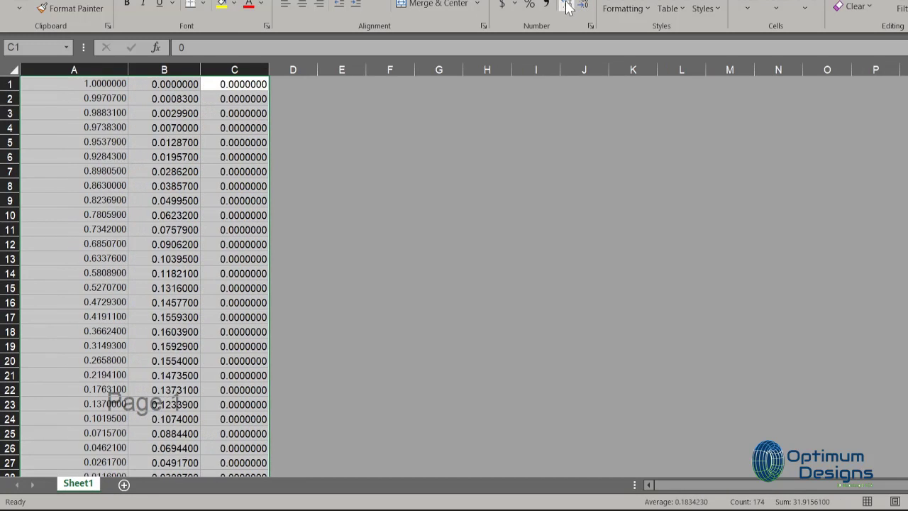
left_click(567, 6)
left_click(568, 5)
key("ctrl+c")
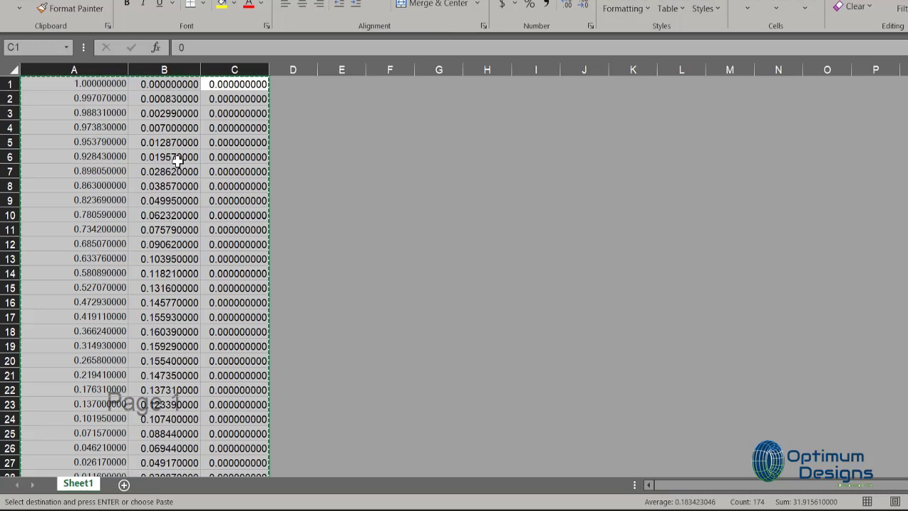
right_click(224, 85)
Paste the Excel coordinate columns into sdad.txt, removing the trailing empty line
left_click(270, 124)
left_click(594, 447)
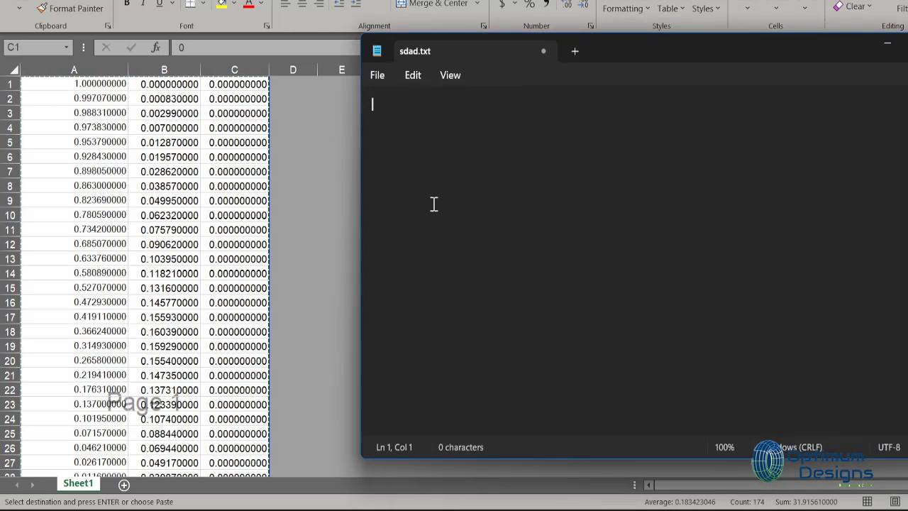
right_click(393, 110)
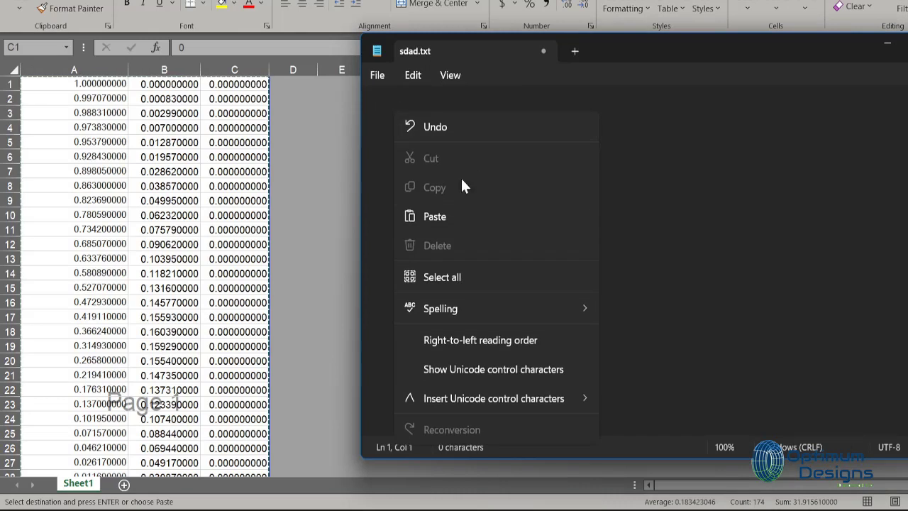
left_click(451, 223)
key("BackSpace")
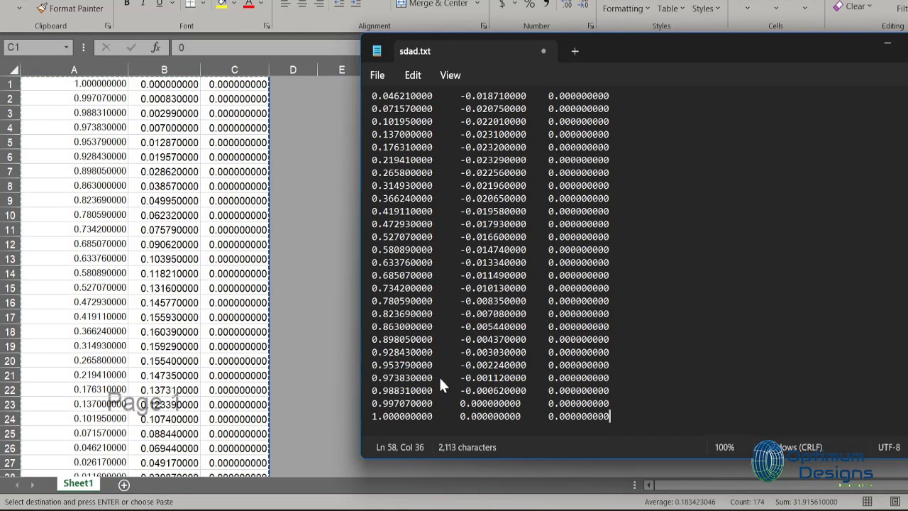
scroll(468, 344, "up", 5)
scroll(469, 314, "up", 6)
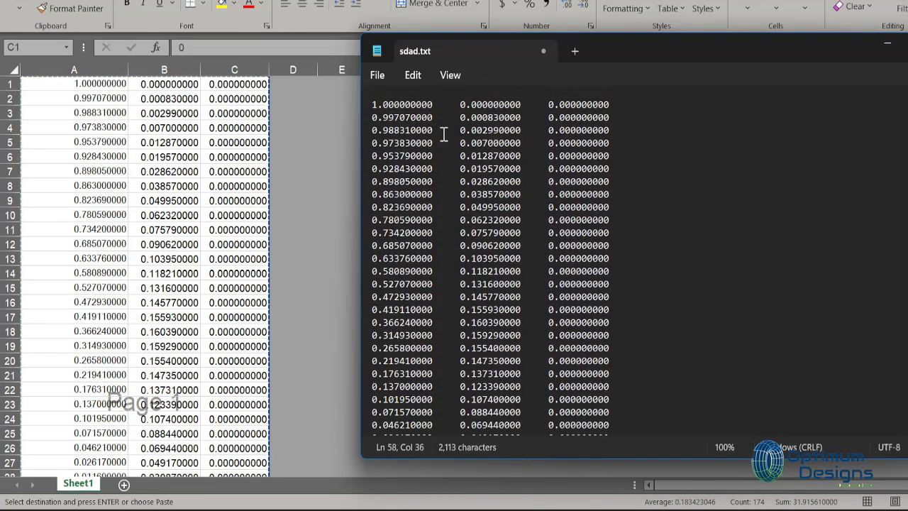
Copy the tab character between row 1's first two values
left_click(459, 105)
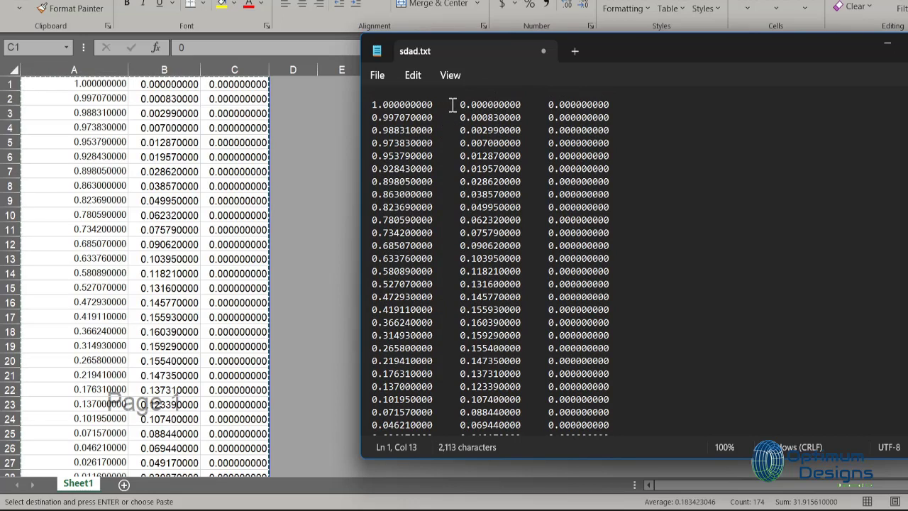
key("shift+Left")
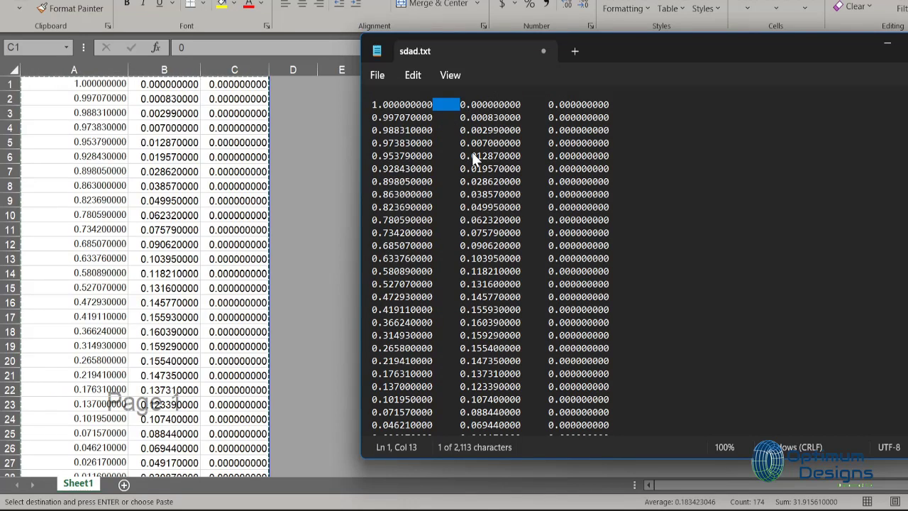
right_click(450, 104)
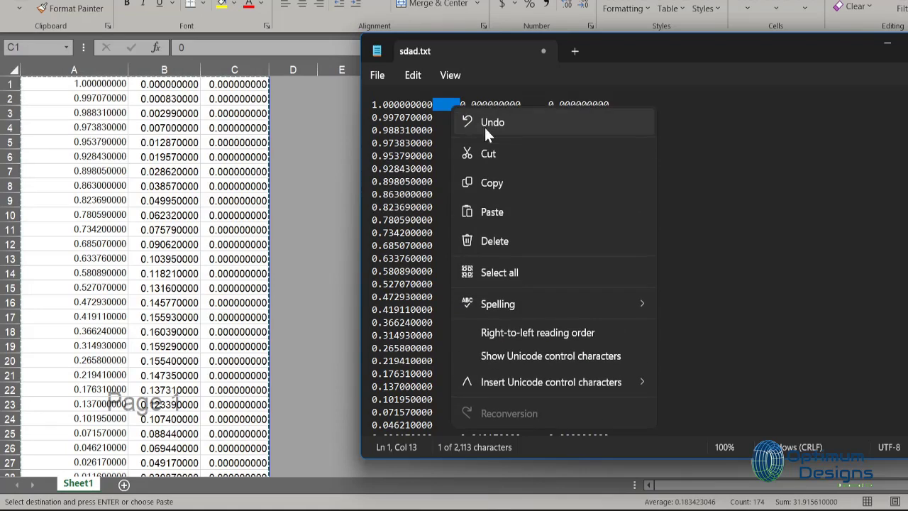
left_click(492, 183)
Replace all tabs in the document with single spaces using Replace
left_click(421, 76)
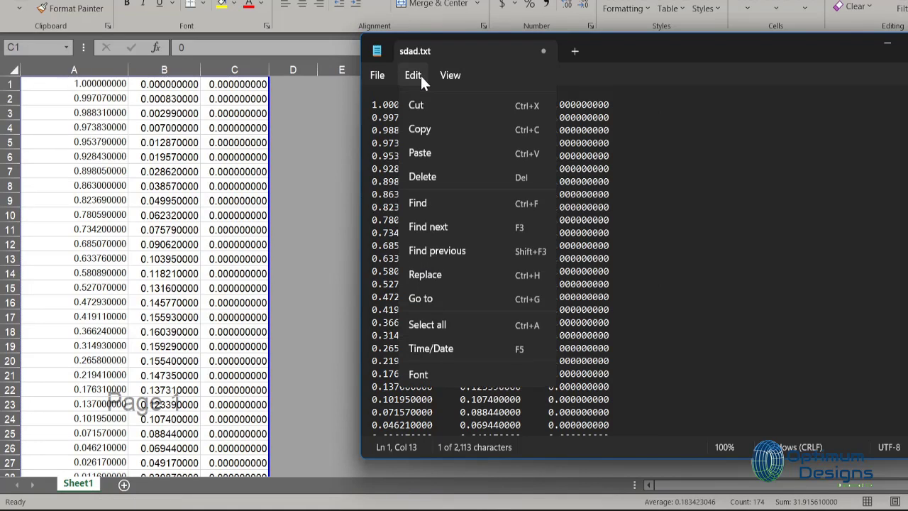
left_click(442, 292)
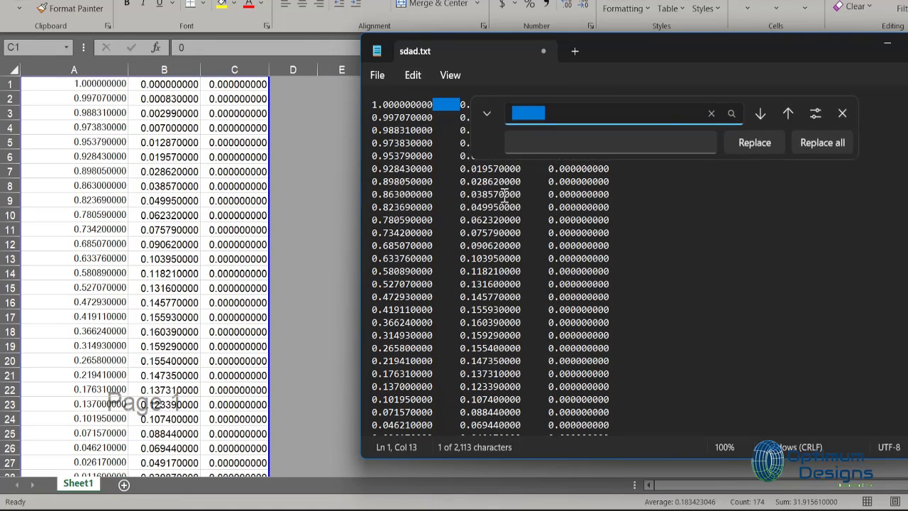
left_click(571, 143)
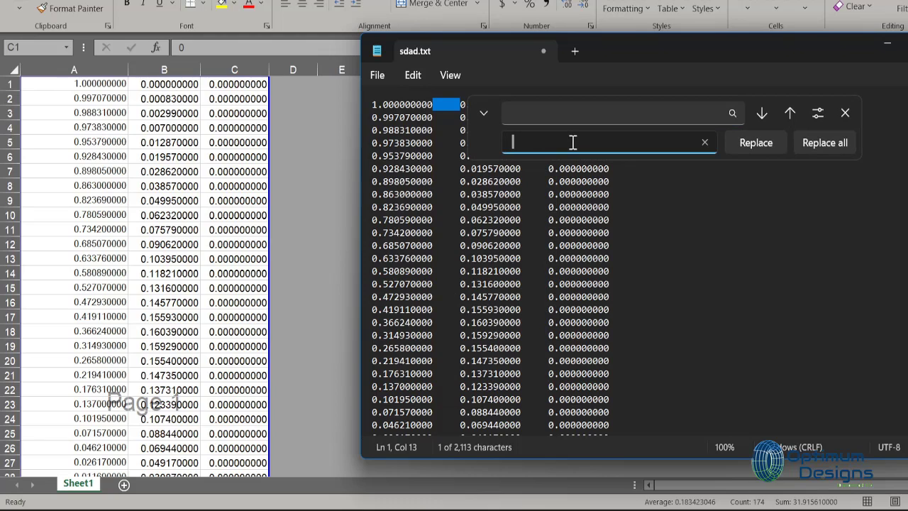
left_click(812, 143)
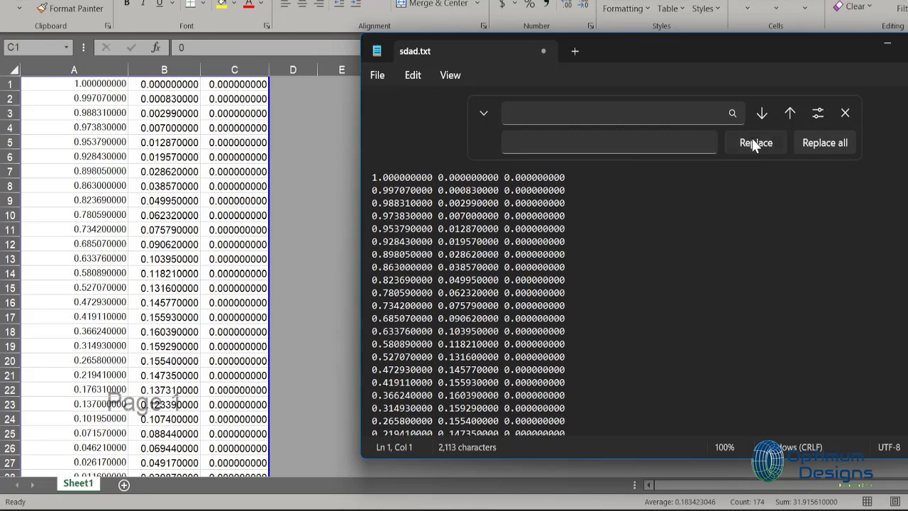
left_click(752, 141)
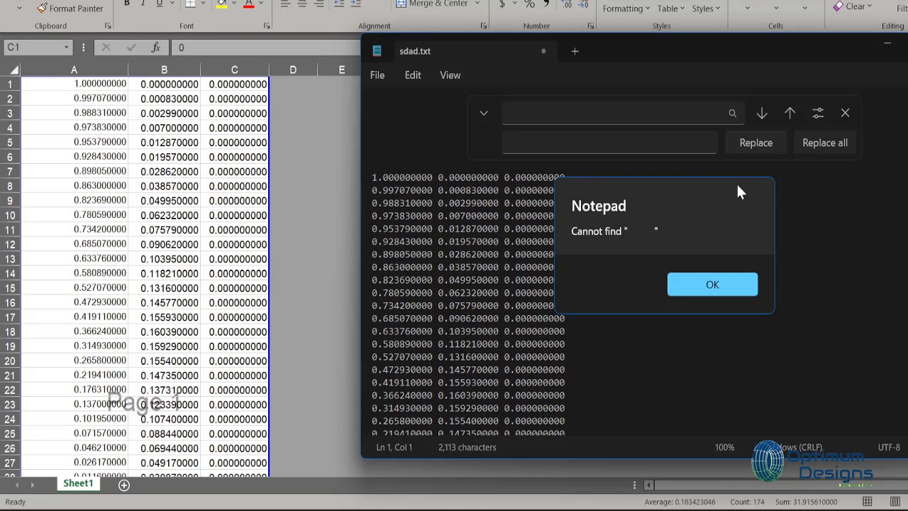
left_click(710, 285)
left_click(844, 115)
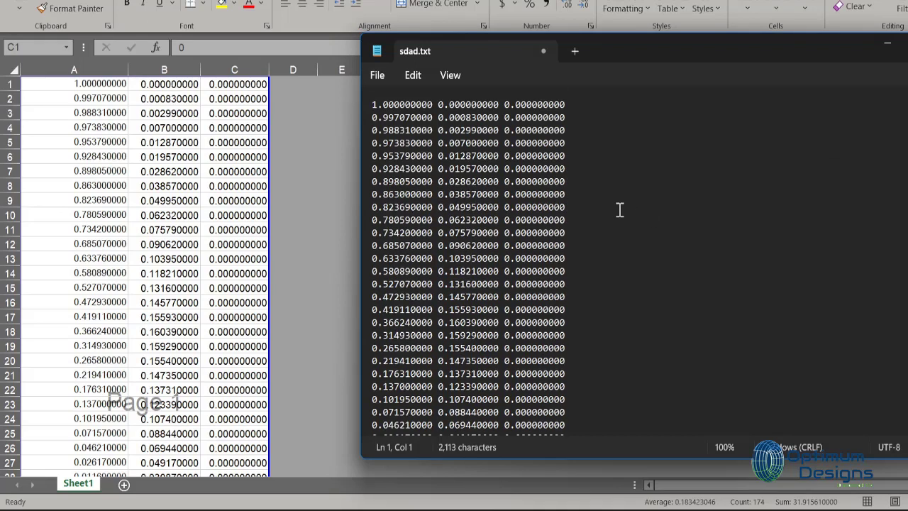
scroll(616, 225, "down", 10)
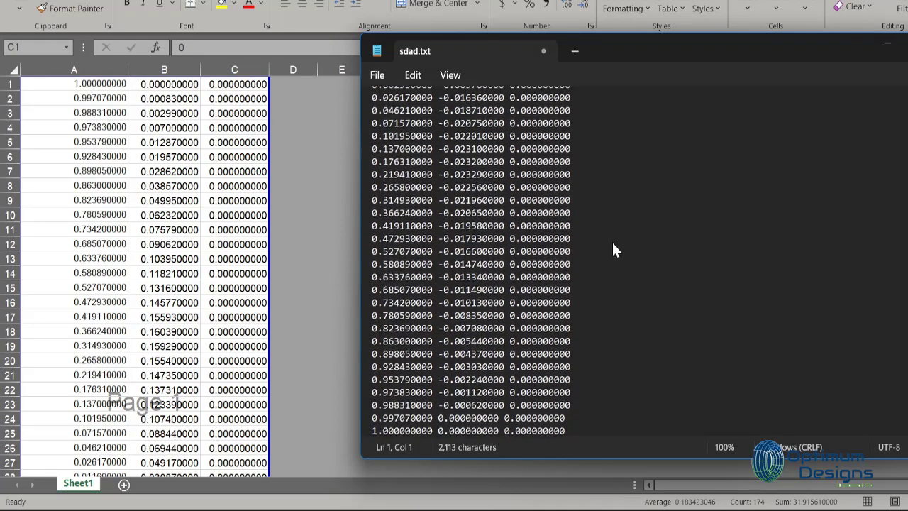
Select all the cleaned coordinate text and copy it
key("ctrl+a")
right_click(540, 281)
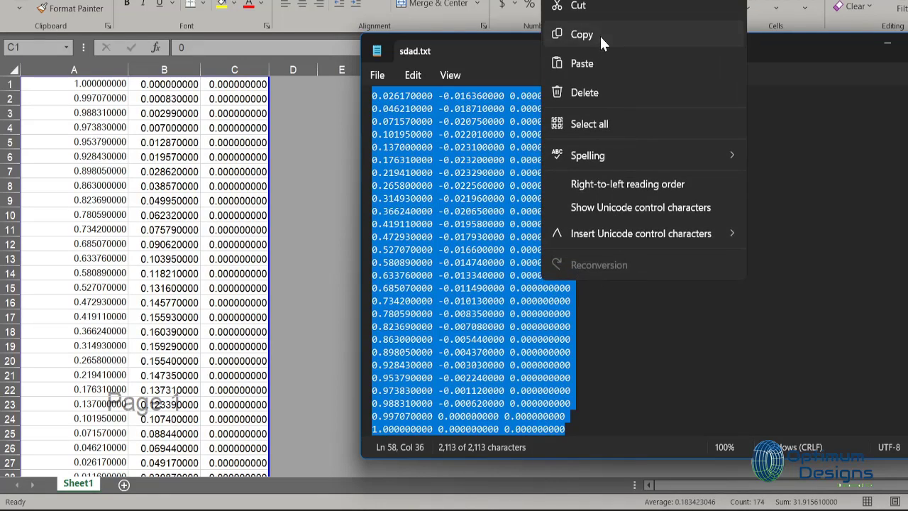
left_click(599, 34)
left_click(625, 279)
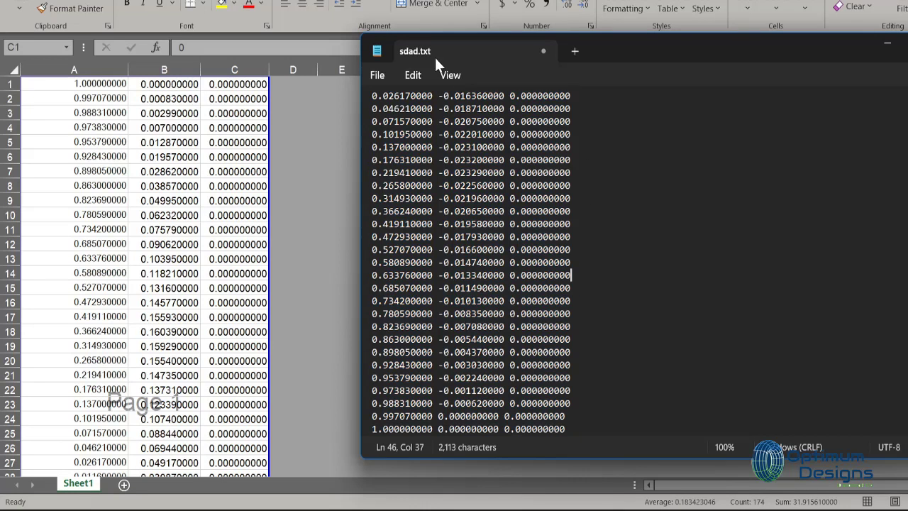
left_click(379, 75)
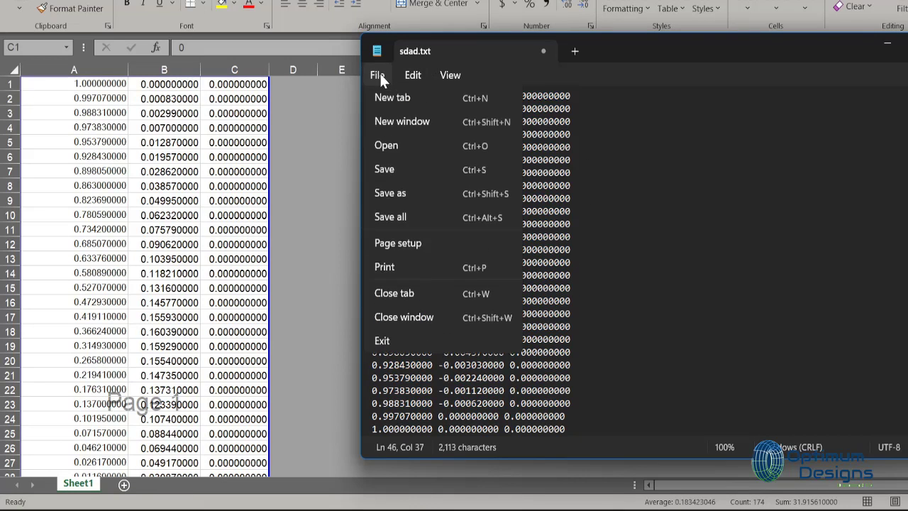
Save the file as AeroFoil-A18.txt and minimize Notepad
left_click(396, 191)
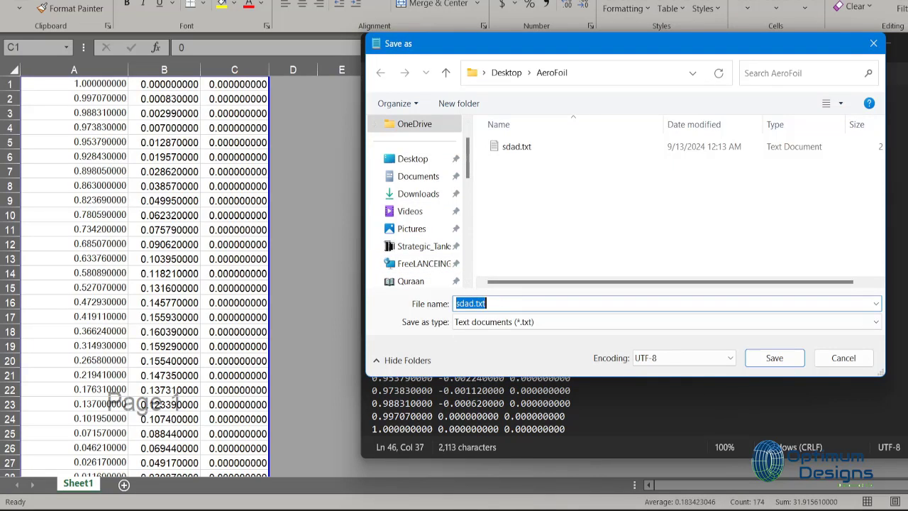
type("Ae")
type("A18")
key("Return")
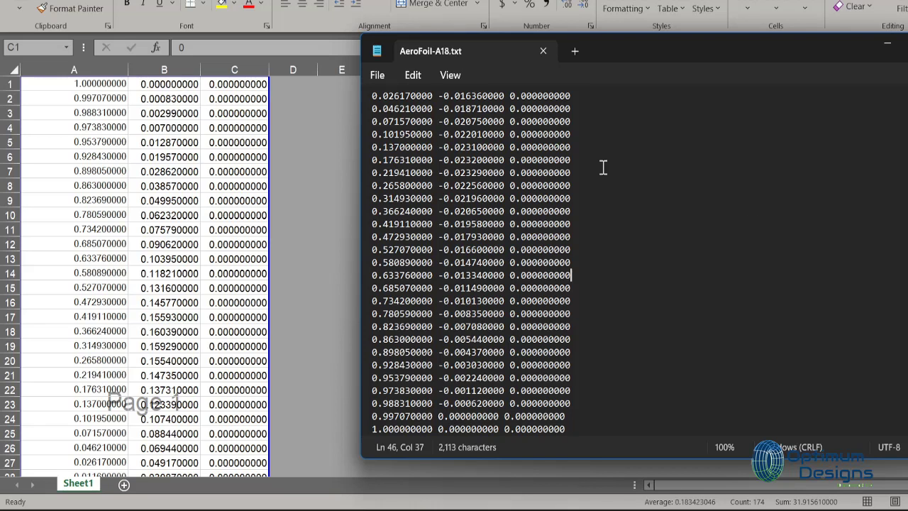
left_click(886, 45)
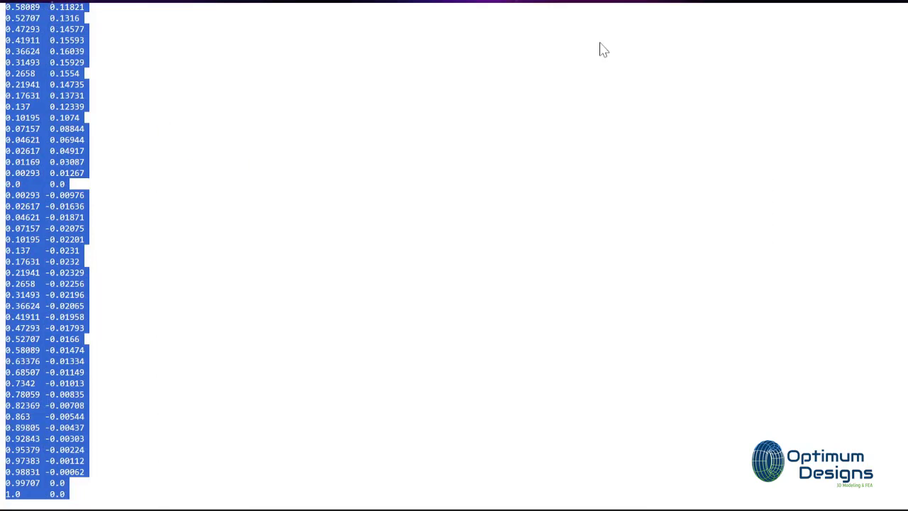
Rename AeroFoil-A18.txt in the AeroFoil folder to AeroFoil-A18.sldcrv
left_click(558, 183)
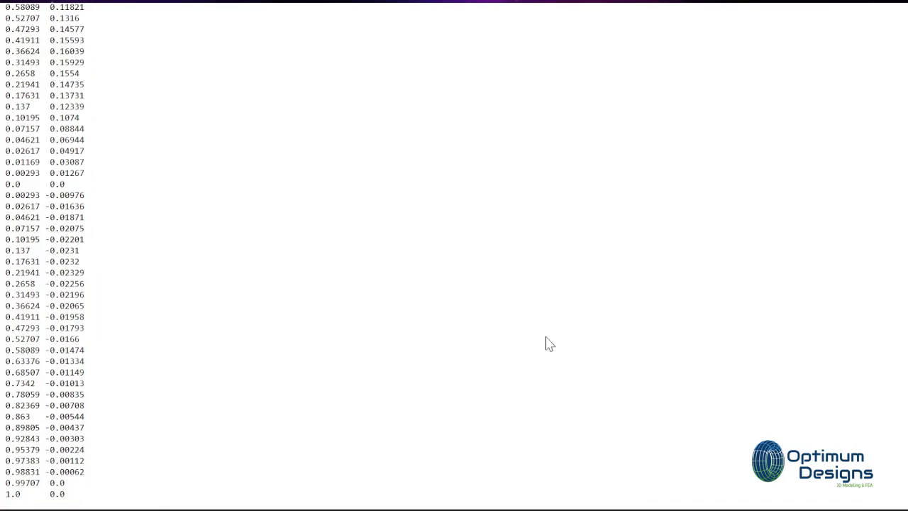
left_click(507, 500)
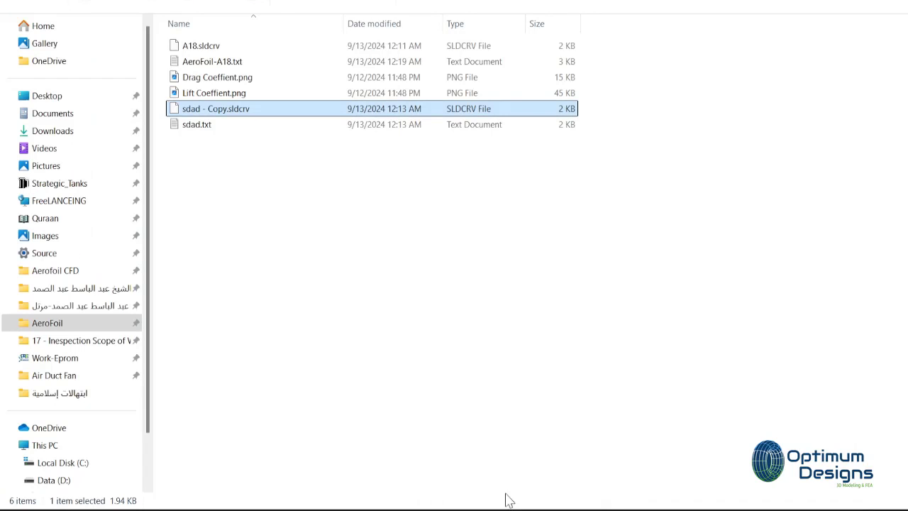
left_click(242, 66)
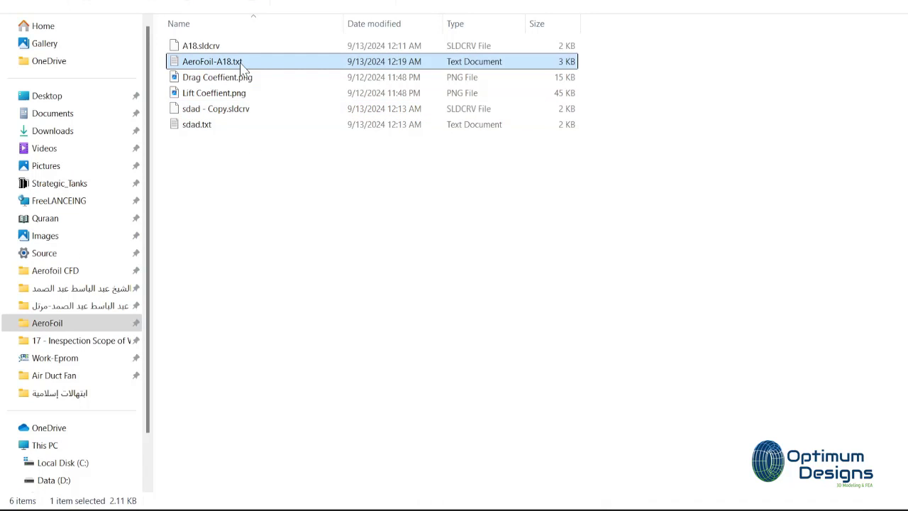
left_click(242, 63)
left_click(239, 62)
type("sldcrv")
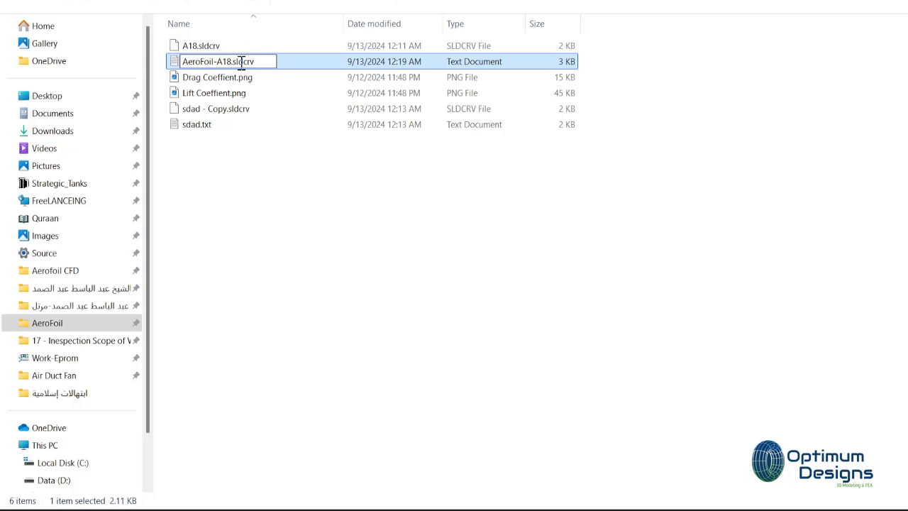
key("Return")
key("Return")
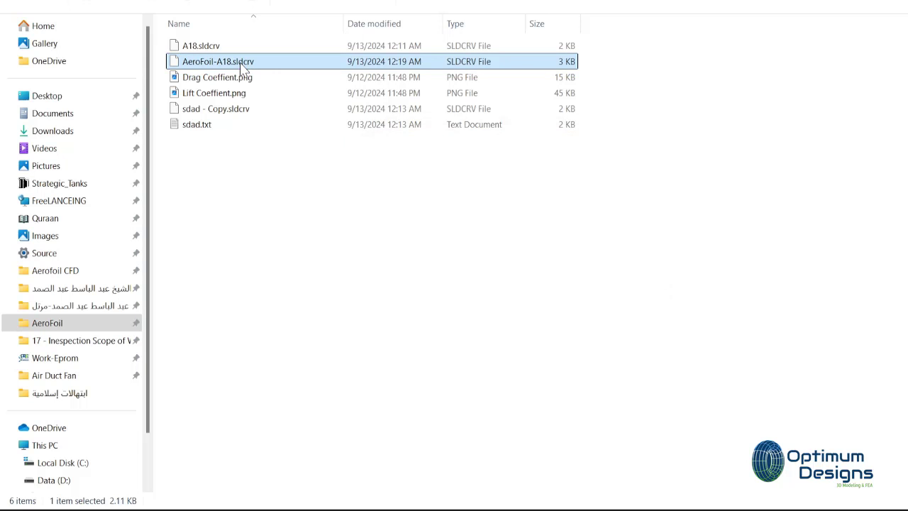
Create Curve1 through XYZ points loaded from AeroFoil-A18.sldcrv
left_click(666, 418)
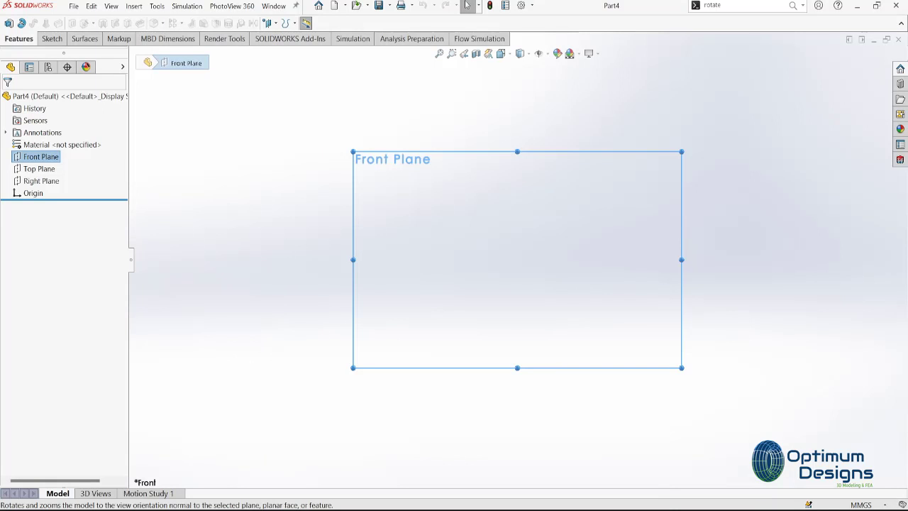
left_click(294, 22)
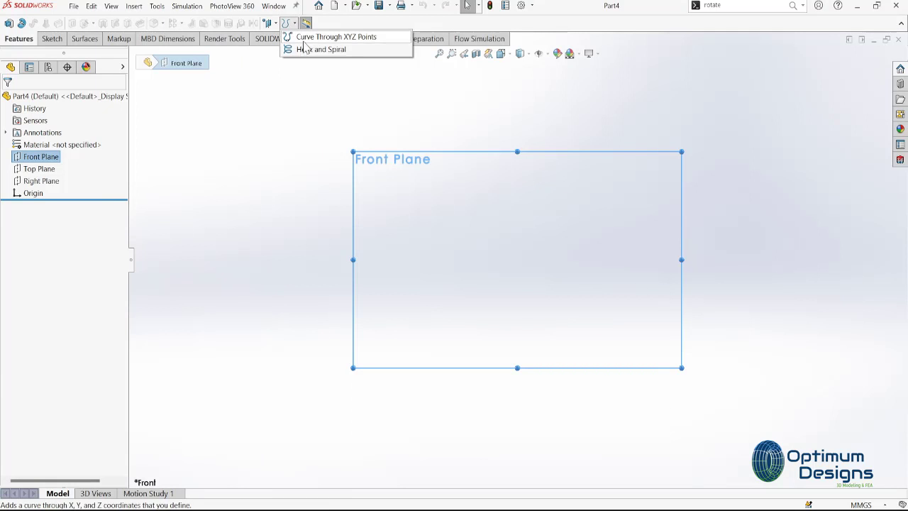
left_click(298, 36)
left_click(315, 126)
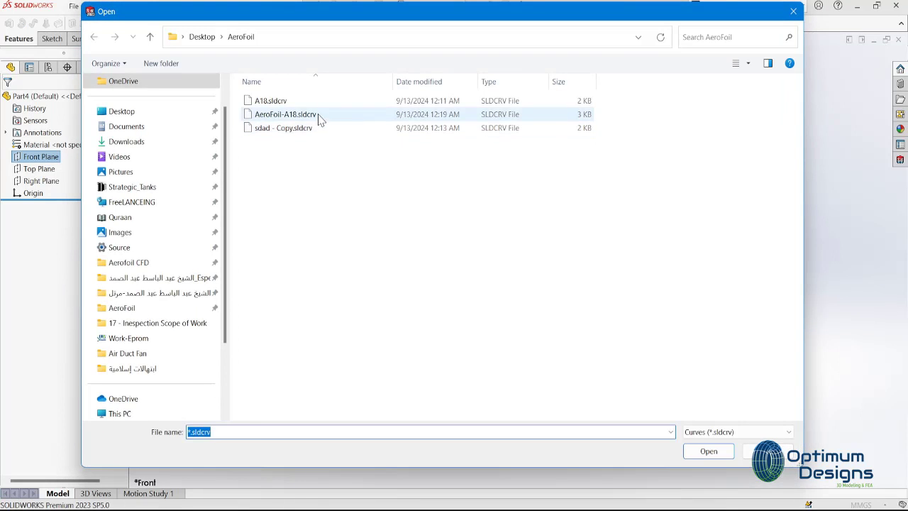
left_click(319, 115)
left_click(709, 451)
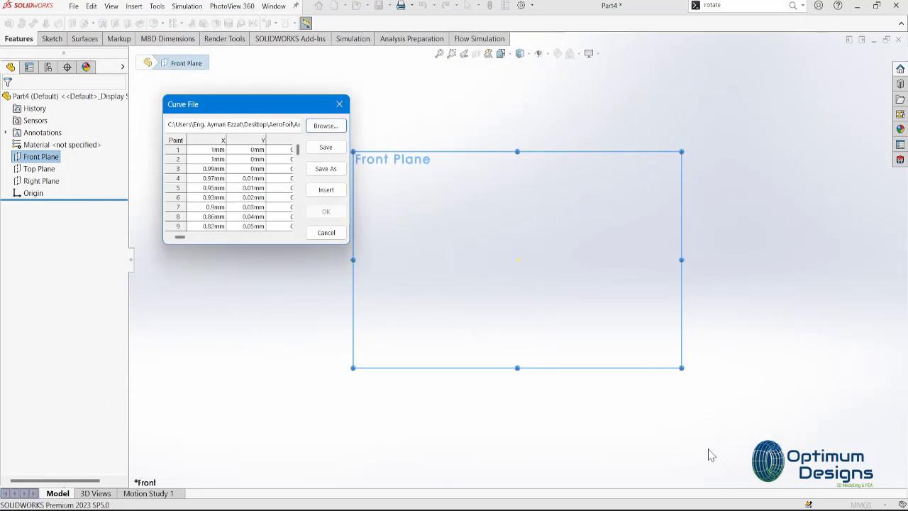
left_click(326, 212)
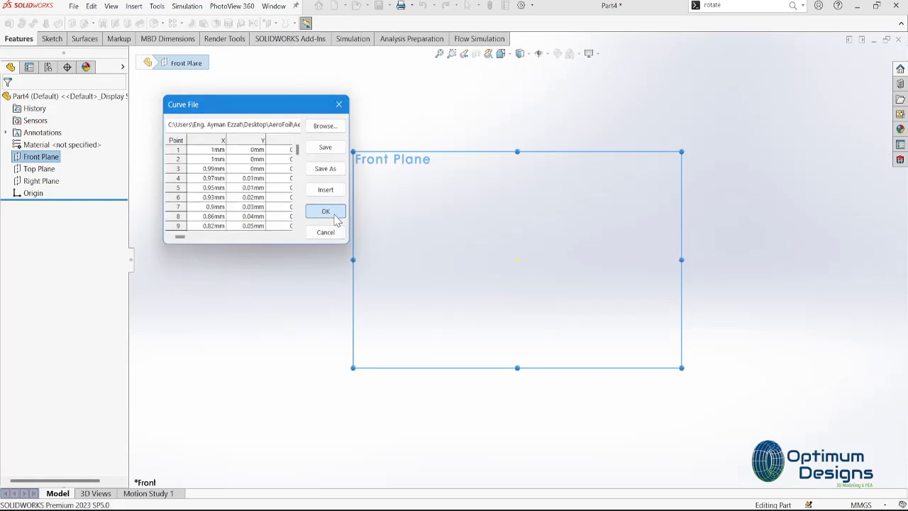
View the airfoil curve from the Front, fit it, and select the Front Plane
key("f")
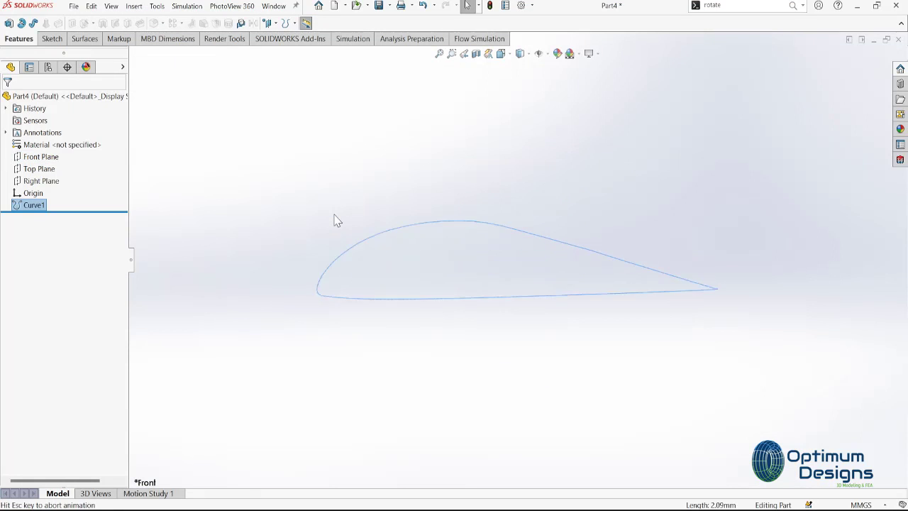
key("space")
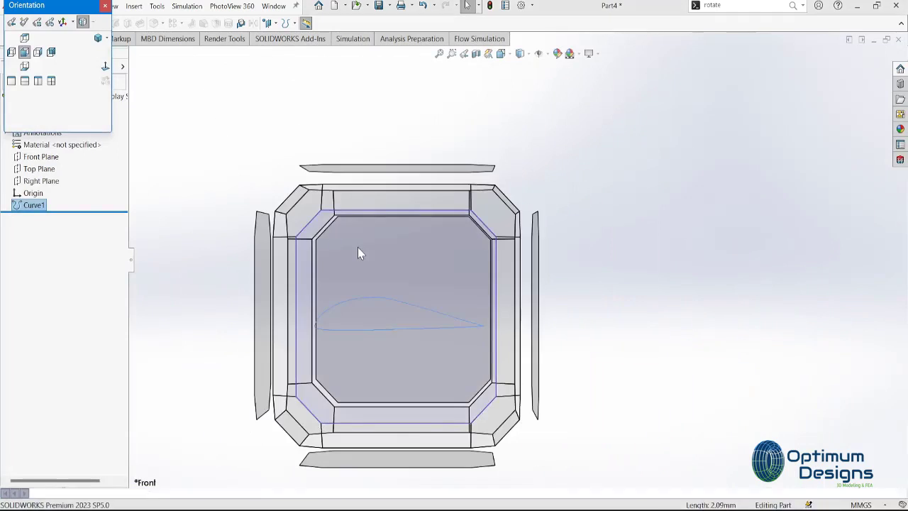
left_click(358, 247)
key("f")
scroll(723, 287, "down", 2)
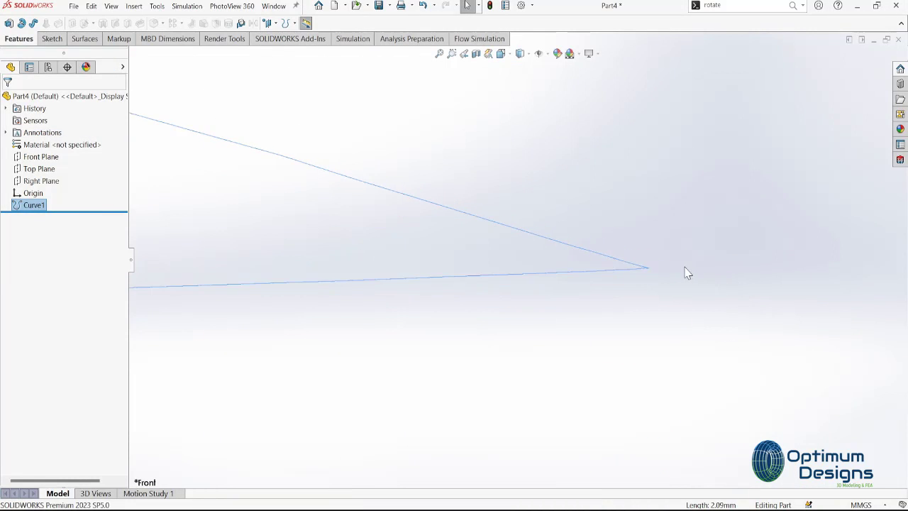
scroll(687, 271, "down", 1)
scroll(635, 272, "down", 1)
scroll(596, 271, "down", 2)
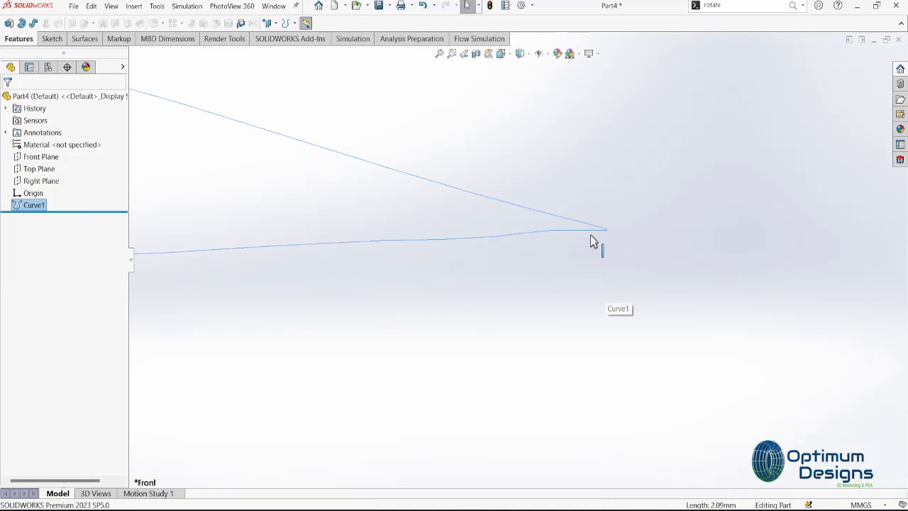
scroll(593, 242, "up", 2)
scroll(521, 257, "up", 2)
scroll(425, 255, "up", 2)
scroll(330, 257, "down", 4)
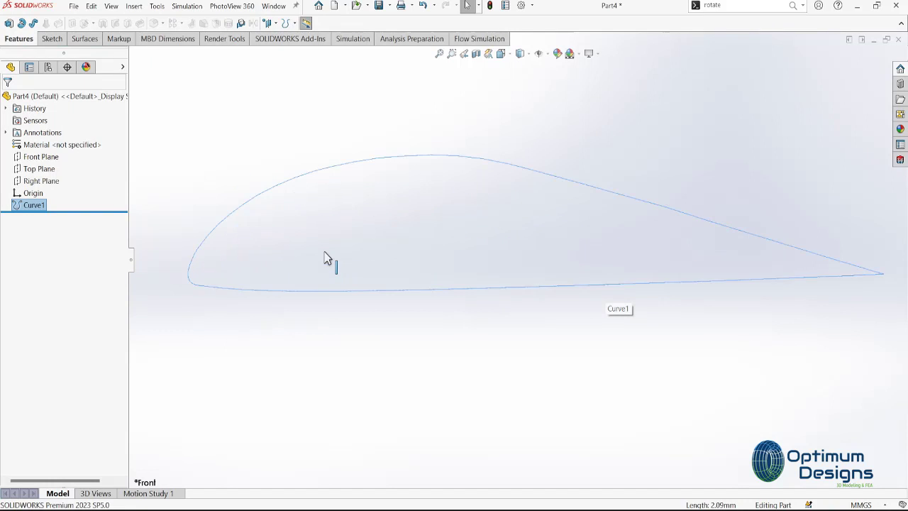
scroll(326, 258, "up", 2)
left_click(51, 156)
Start a sketch on the Front Plane and convert Curve1 into sketch geometry
right_click(52, 156)
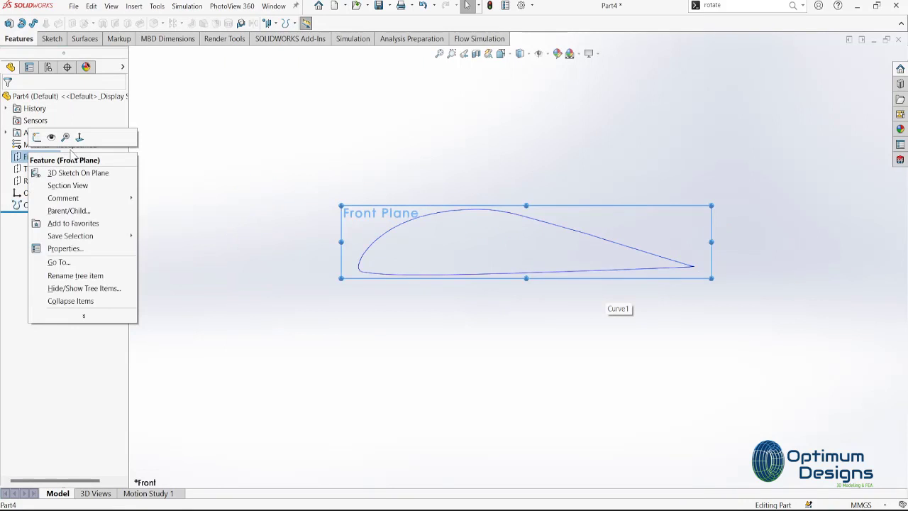
left_click(37, 137)
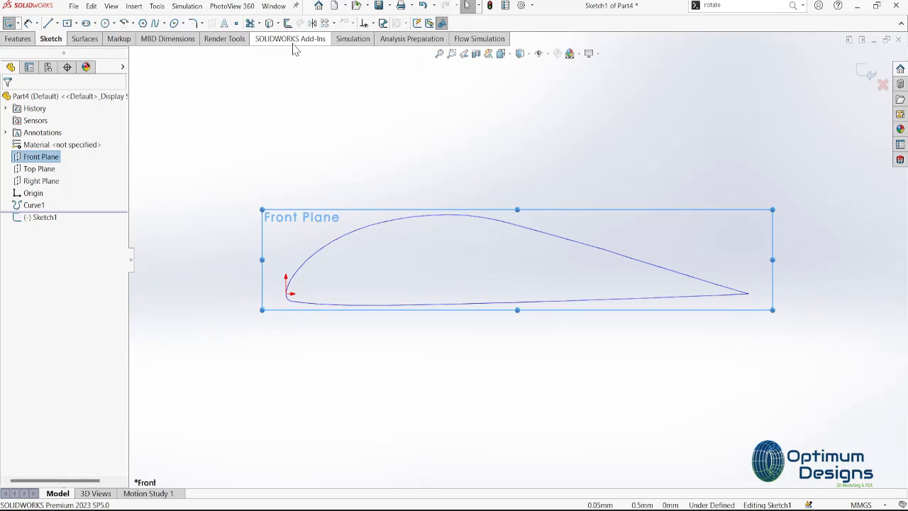
left_click(220, 51)
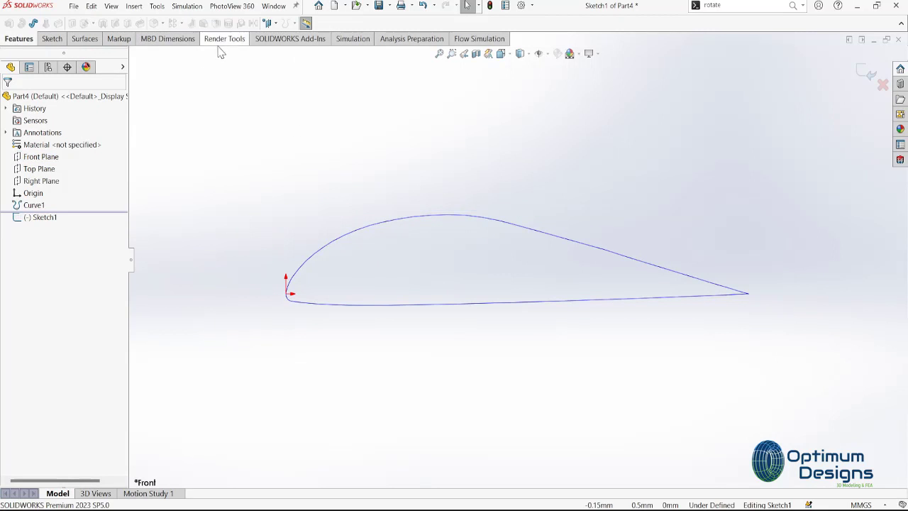
left_click(51, 38)
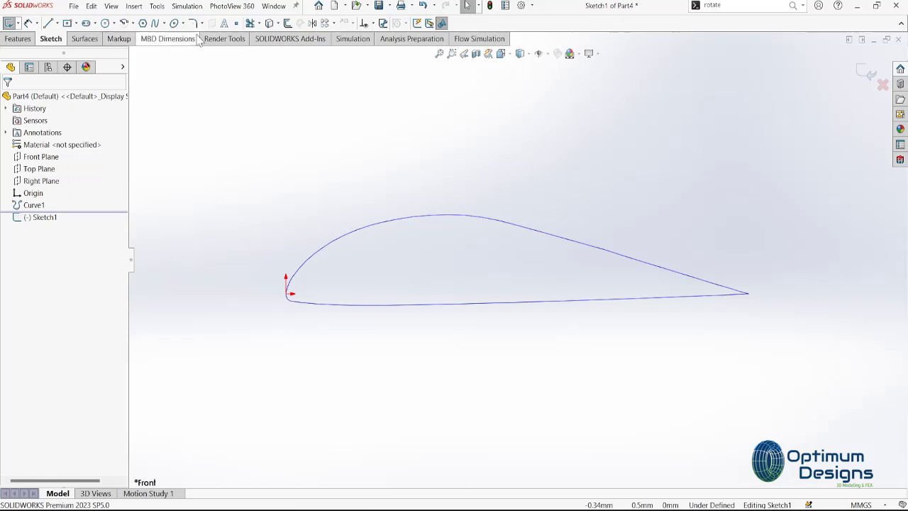
left_click(269, 23)
left_click(356, 236)
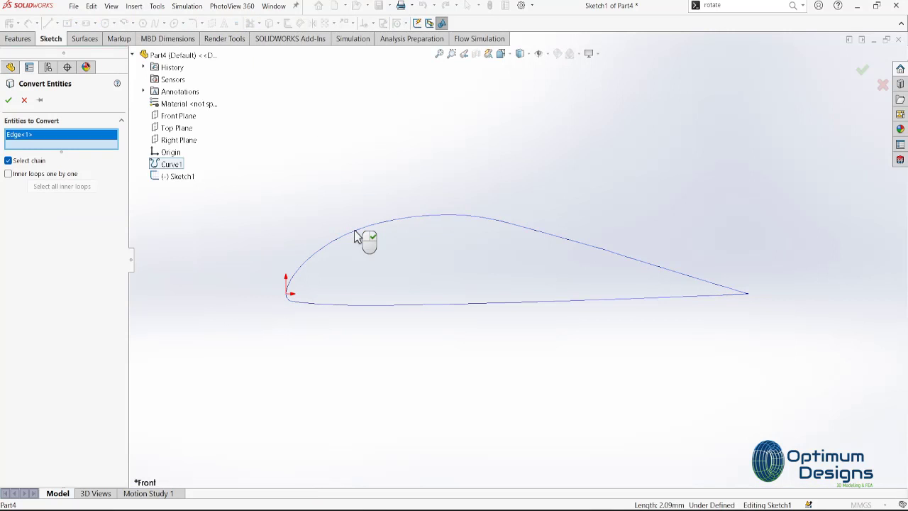
right_click(355, 236)
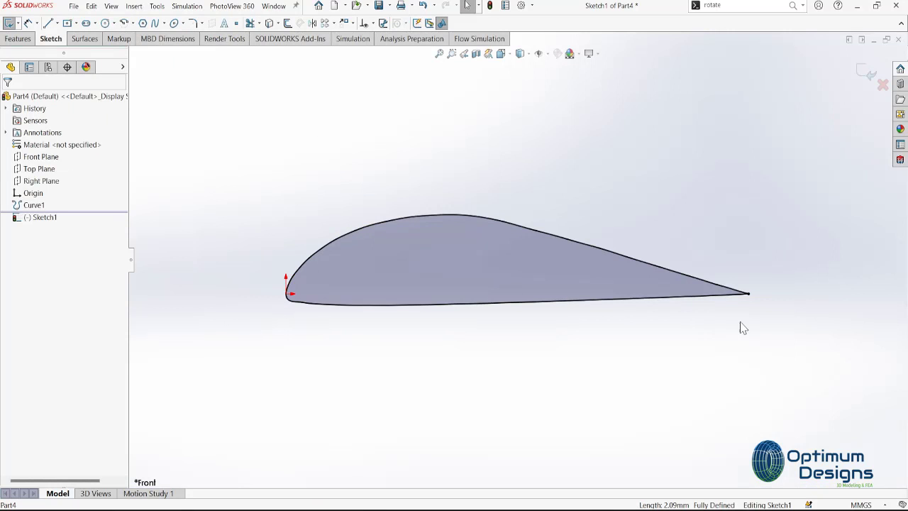
Inspect the converted airfoil spline at the trailing edge, then start an Extruded Boss/Base
scroll(704, 275, "down", 5)
mouse_move(704, 275)
middle_mouse_down()
mouse_move(541, 259)
mouse_move(398, 276)
middle_mouse_up()
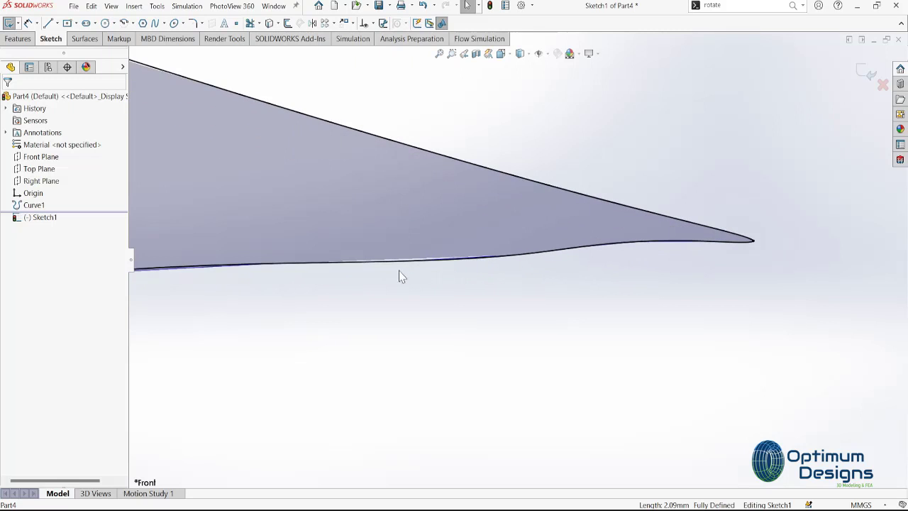
scroll(394, 274, "up", 2)
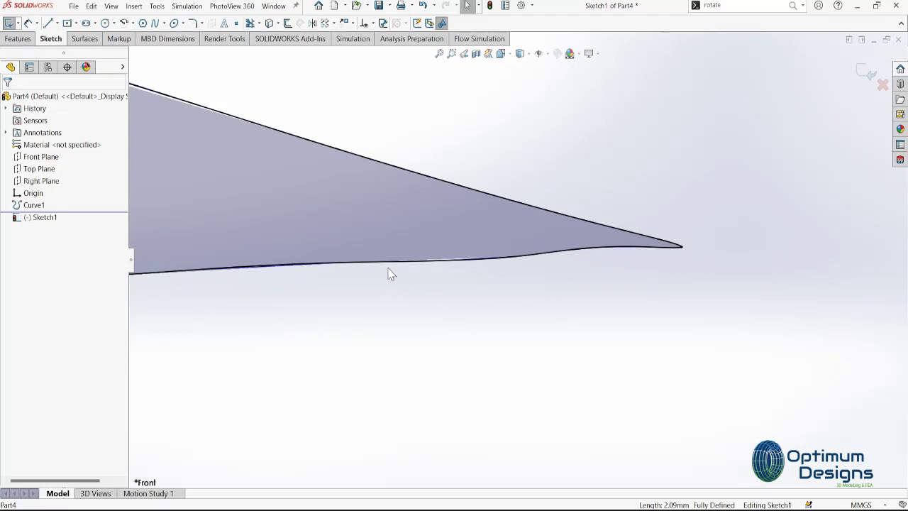
left_click(391, 265)
right_click(390, 263)
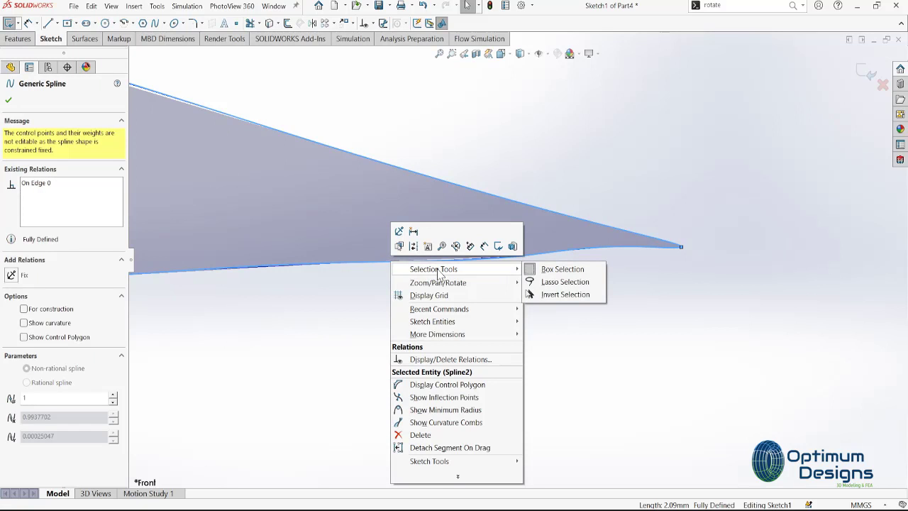
left_click(652, 328)
scroll(624, 323, "up", 2)
scroll(539, 310, "up", 1)
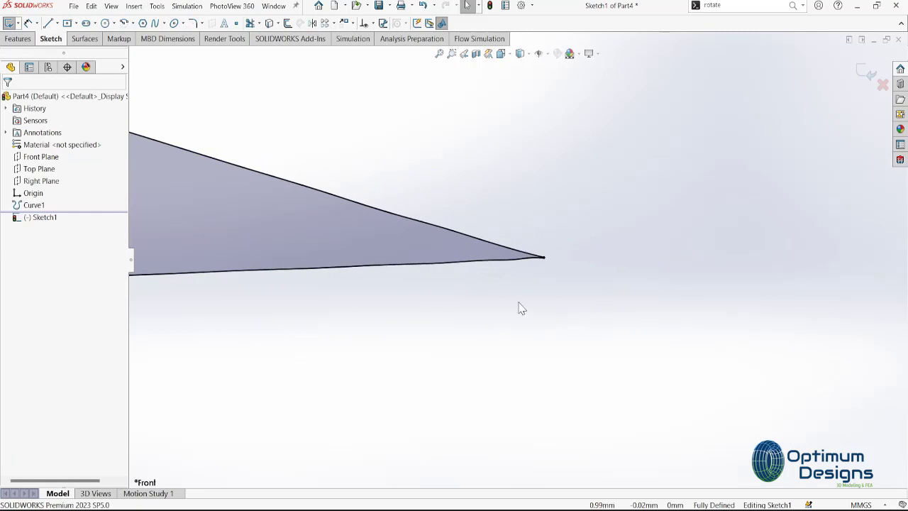
key("f")
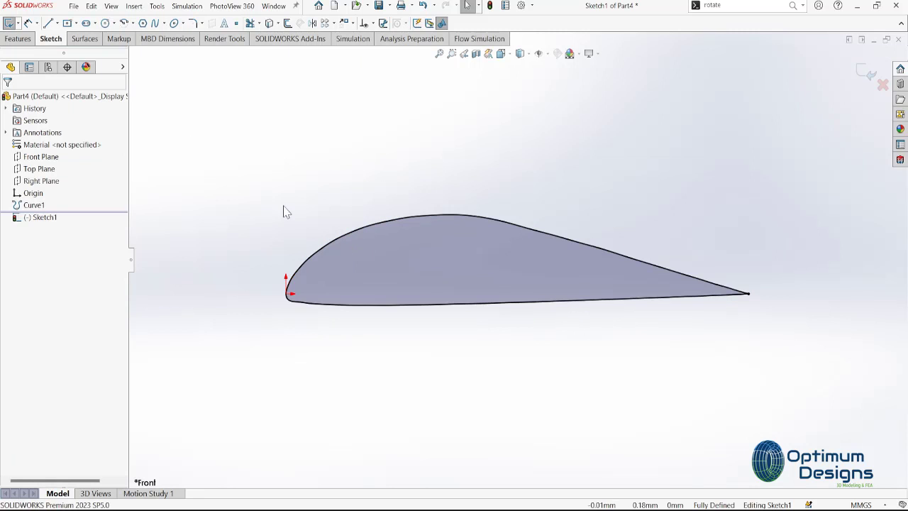
left_click(18, 38)
left_click(10, 23)
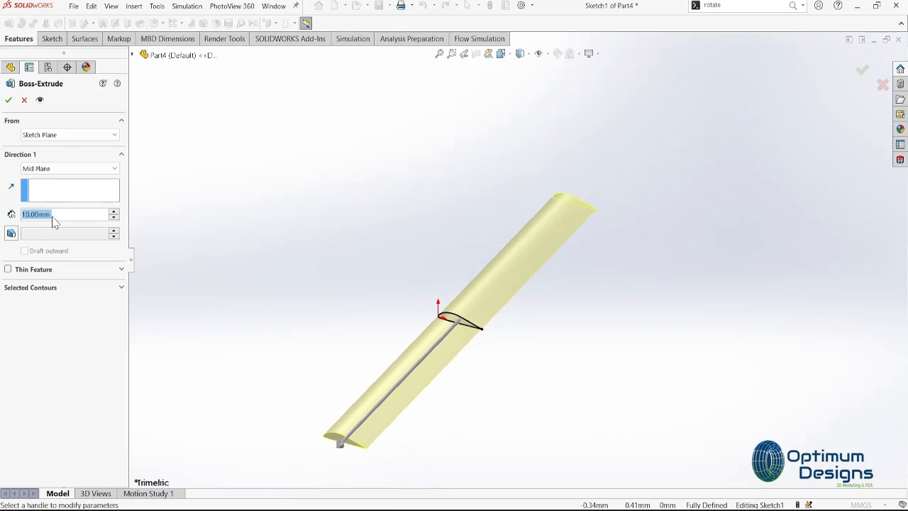
Extrude the airfoil sketch Mid Plane to a depth of 15.05 mm and accept the Boss-Extrude
left_click(55, 215)
left_click_drag(53, 214, 20, 214)
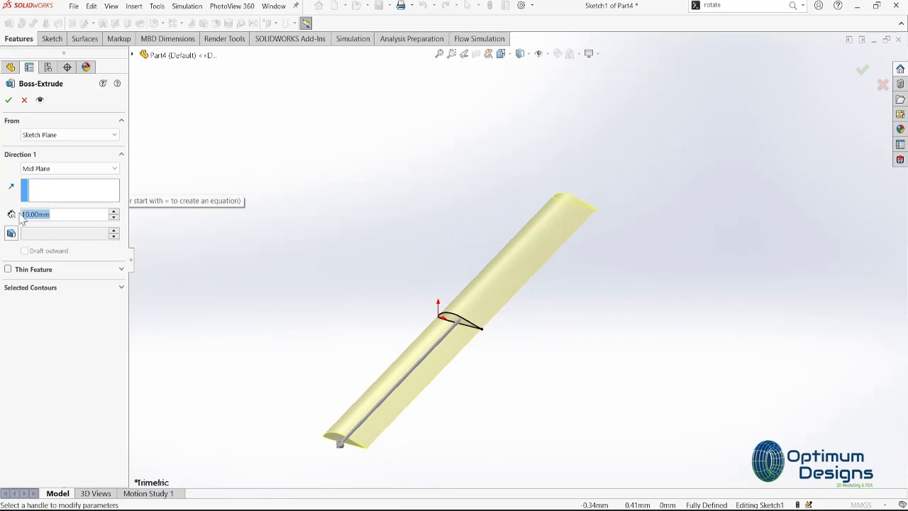
type("15")
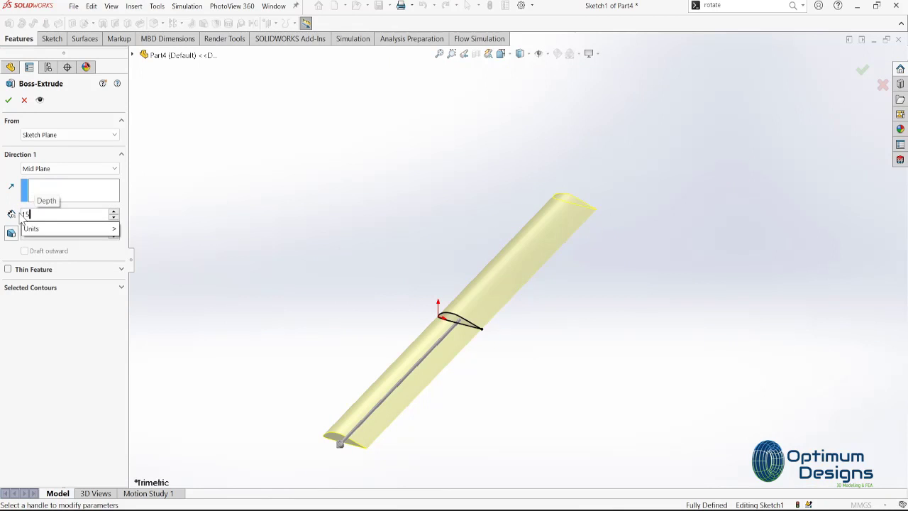
type(".05")
key("Return")
left_click(8, 100)
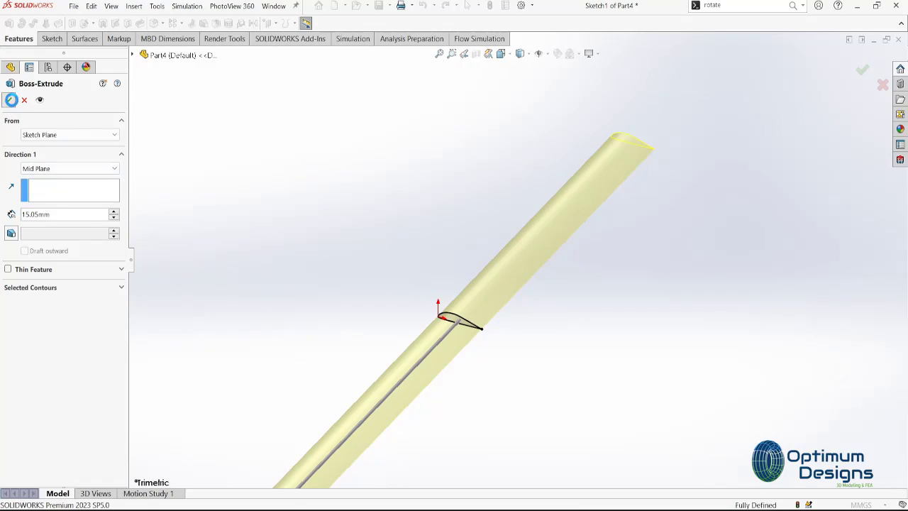
scroll(455, 273, "up", 3)
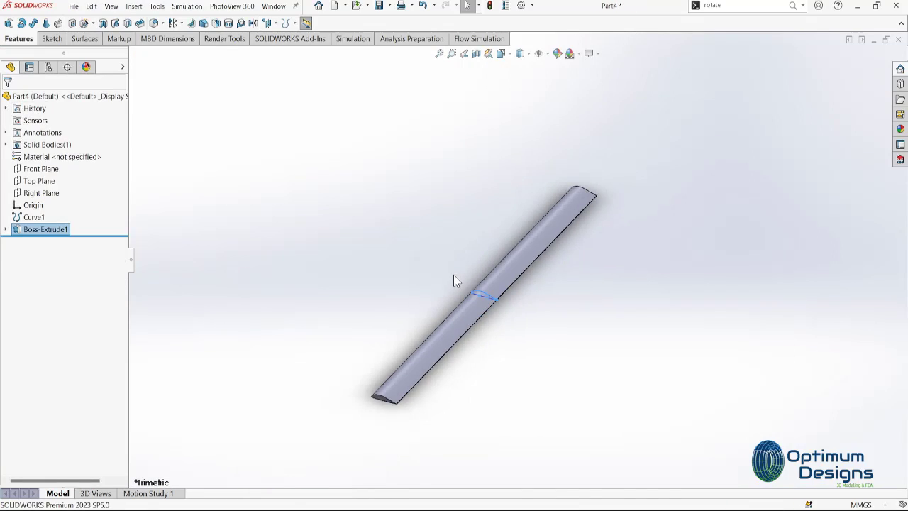
key("space")
Switch to an isometric view and open Edit Material at the Aluminium Alloys category
left_click(439, 304)
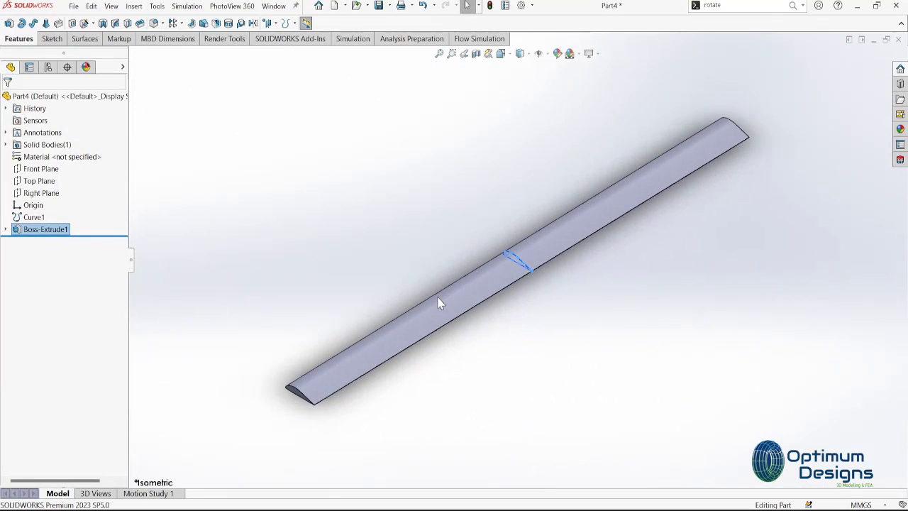
left_click(398, 278)
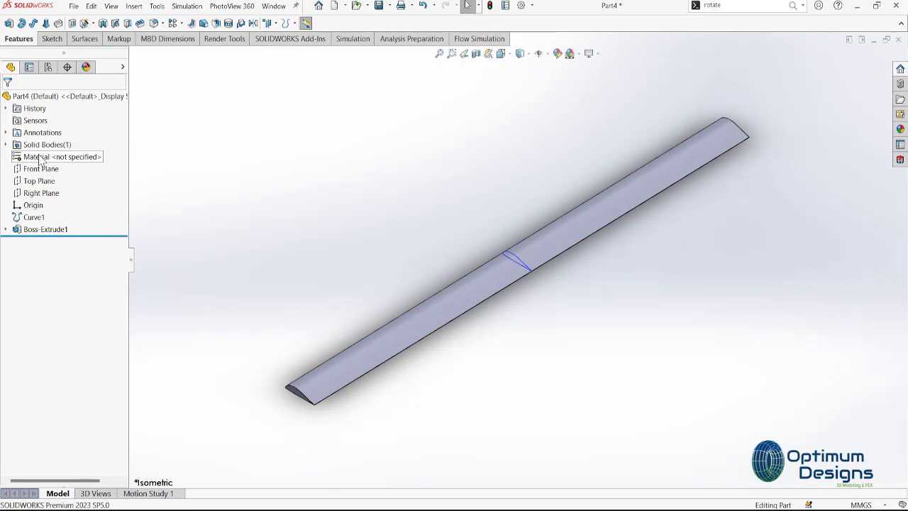
right_click(41, 157)
left_click(73, 162)
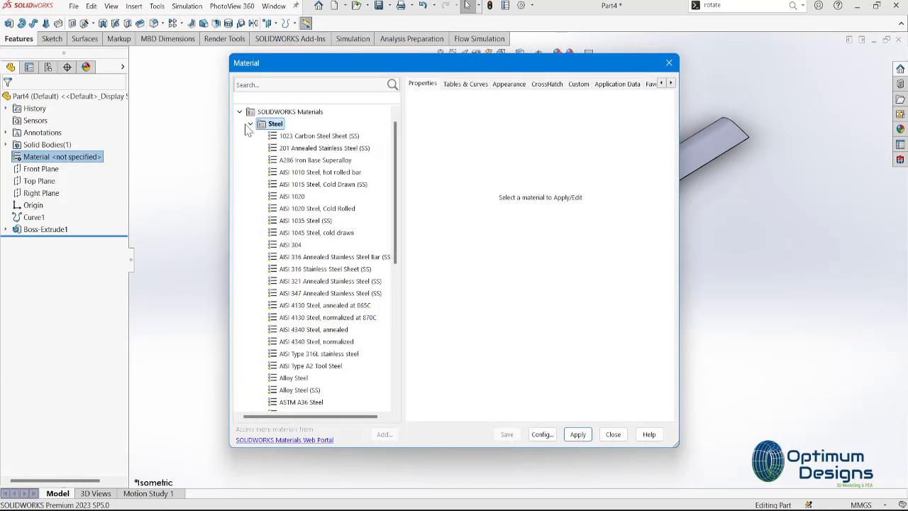
left_click(250, 125)
left_click(250, 160)
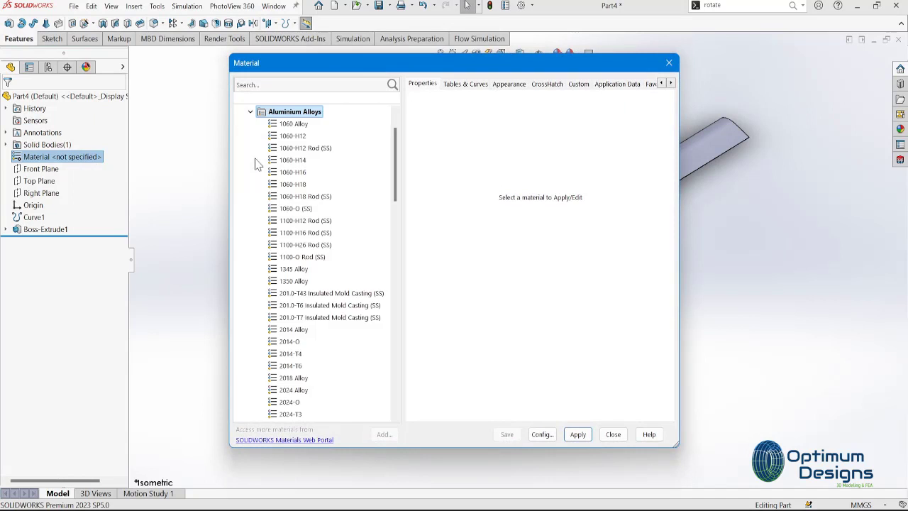
Select the 7075-O (SS) alloy and apply it to the wing part
scroll(269, 249, "down", 7)
scroll(283, 319, "down", 7)
scroll(291, 366, "down", 7)
scroll(290, 366, "down", 2)
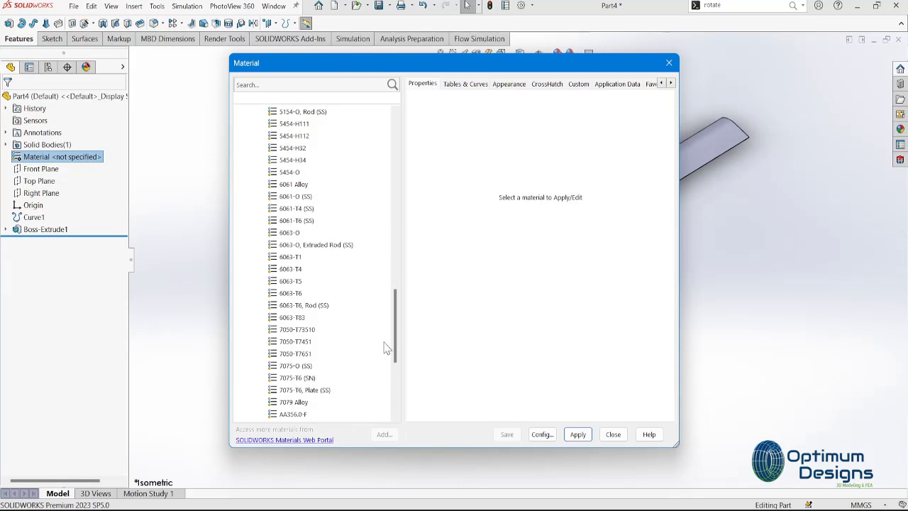
scroll(397, 340, "down", 1)
left_click_drag(397, 341, 397, 352)
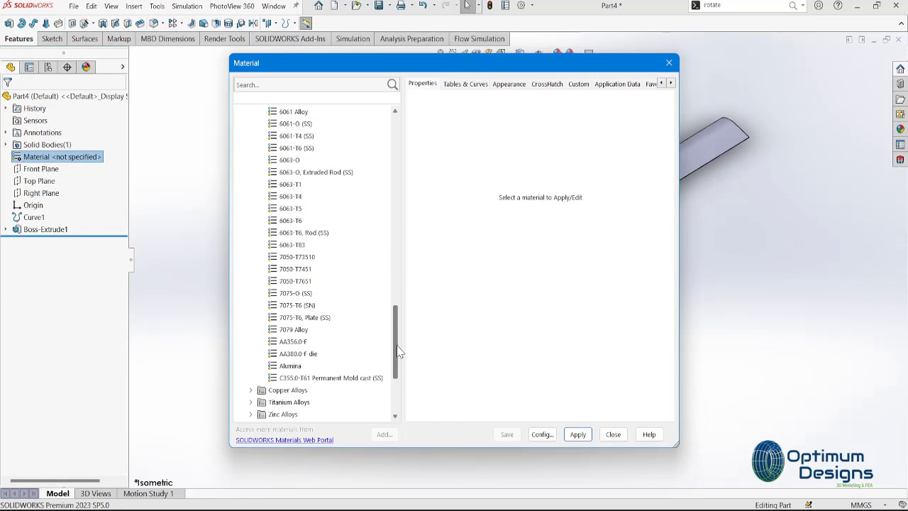
scroll(397, 353, "up", 1)
left_click(298, 305)
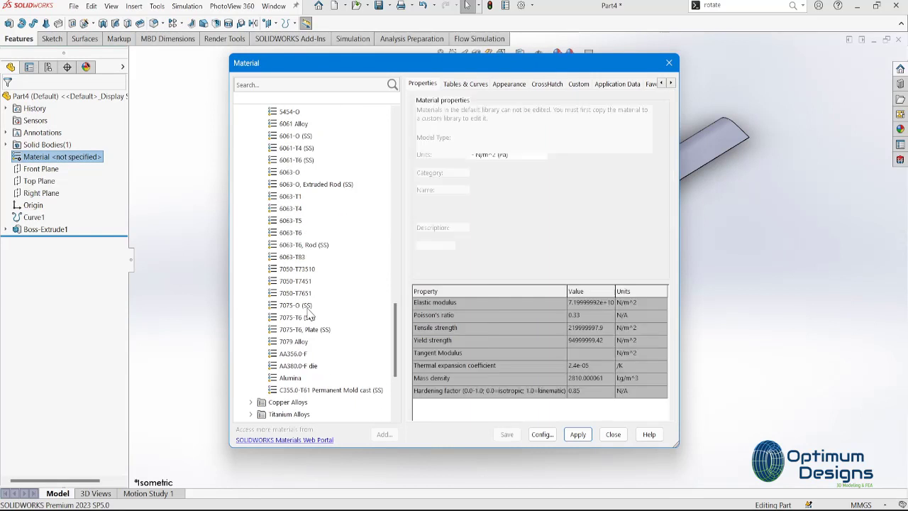
left_click(577, 434)
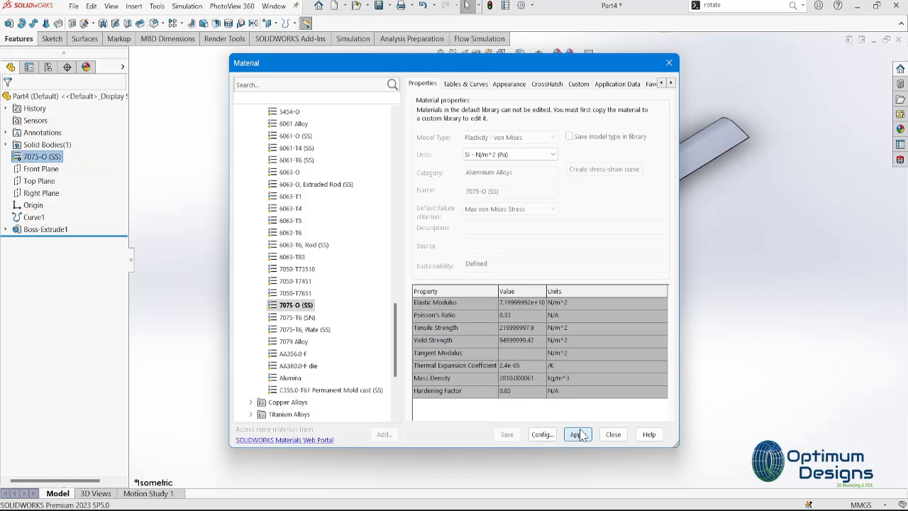
left_click(613, 434)
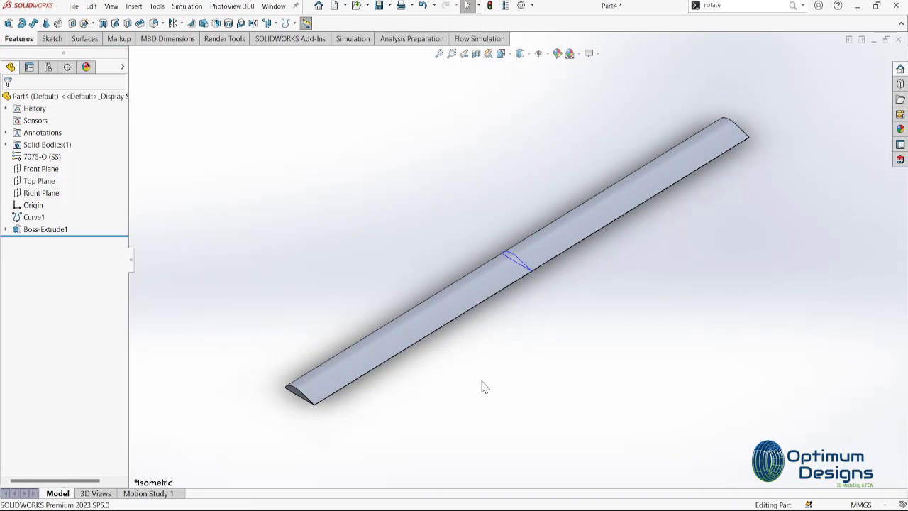
Turn to the front view and launch the Flow Simulation wizard, which requires saving first
key("space")
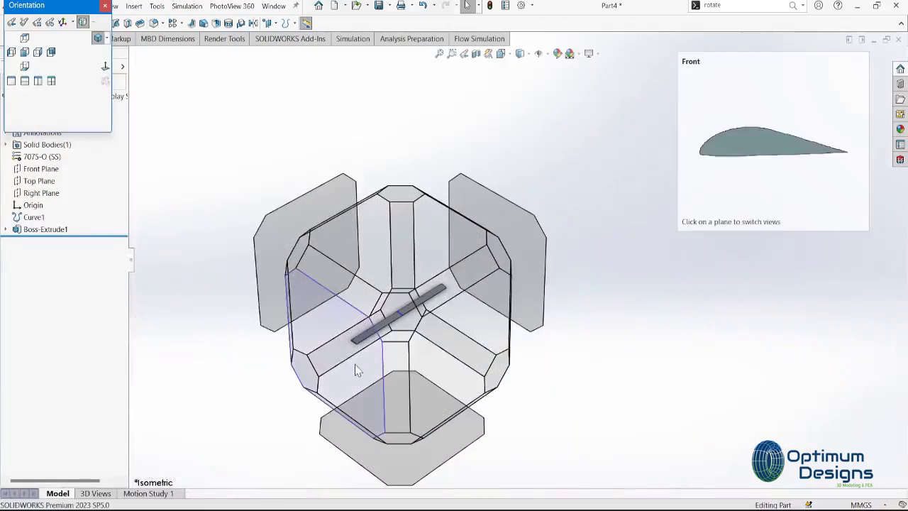
left_click(355, 364)
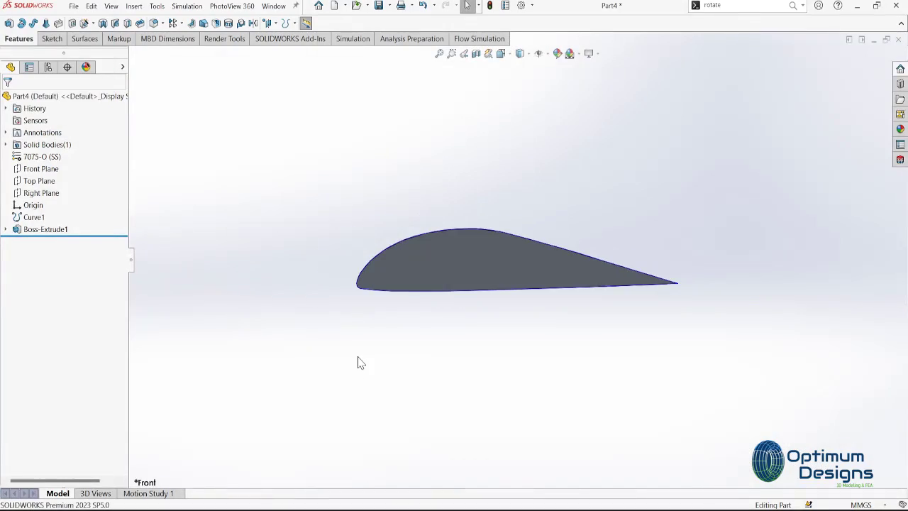
left_click(462, 43)
left_click(8, 22)
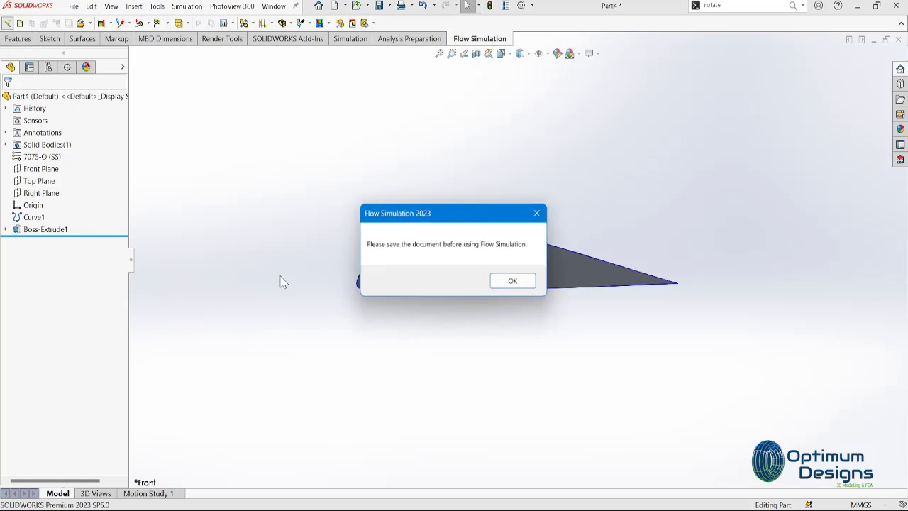
left_click(512, 281)
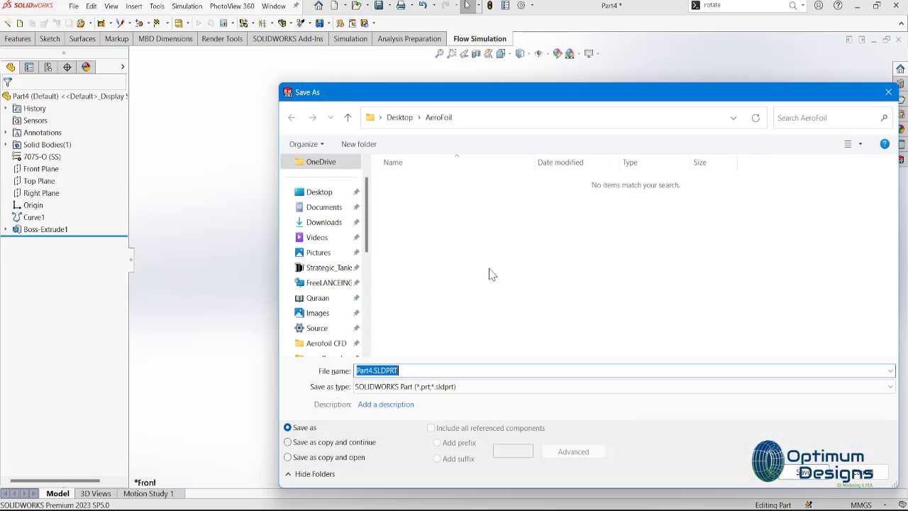
Save the part under the file name 'AeroFoil-A18-Flow Simulation Study'
type("Ae")
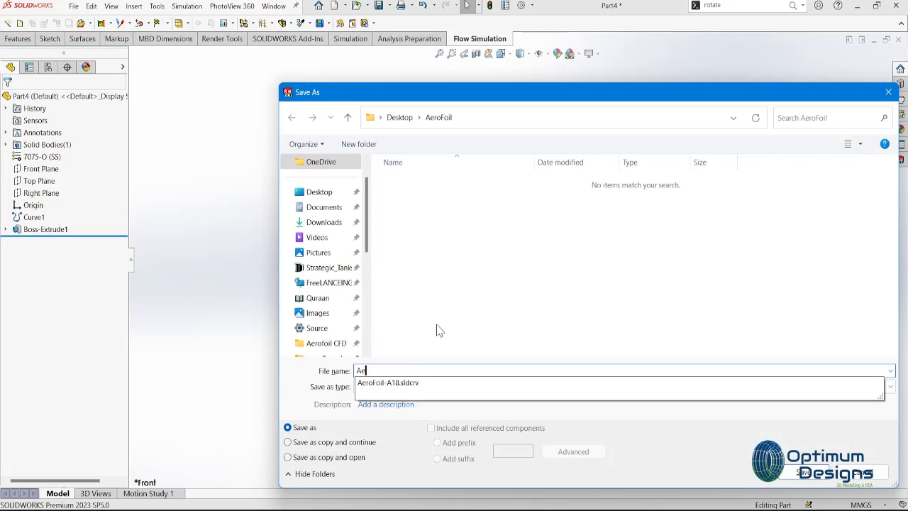
type("r")
key("Down")
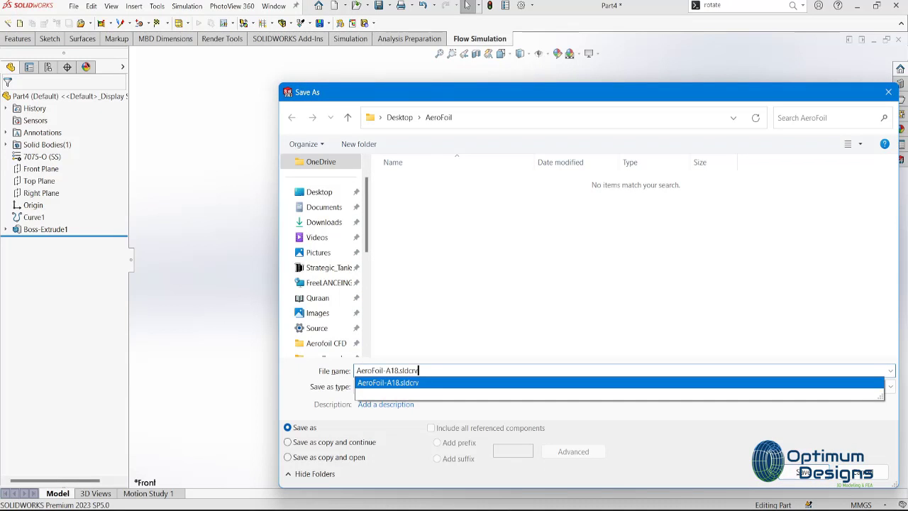
key("BackSpace")
key("BackSpace")
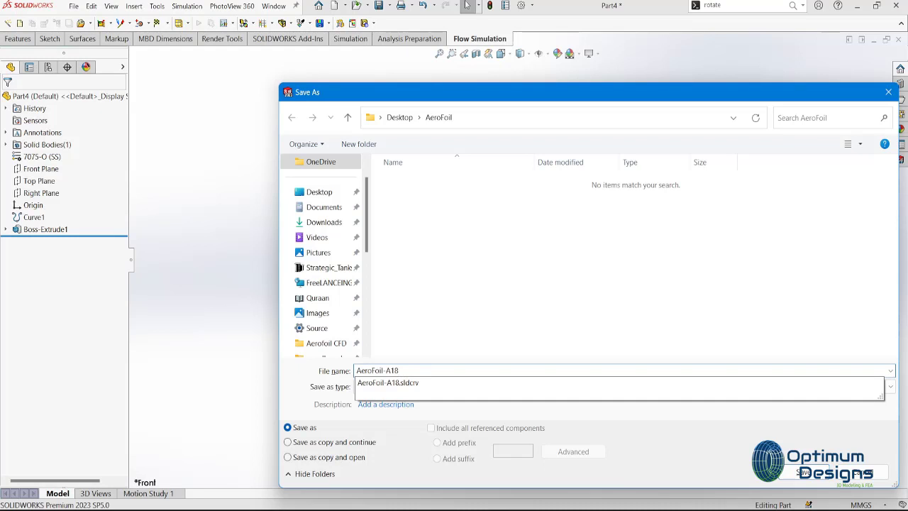
key("Escape")
type("-Flow Simulaa")
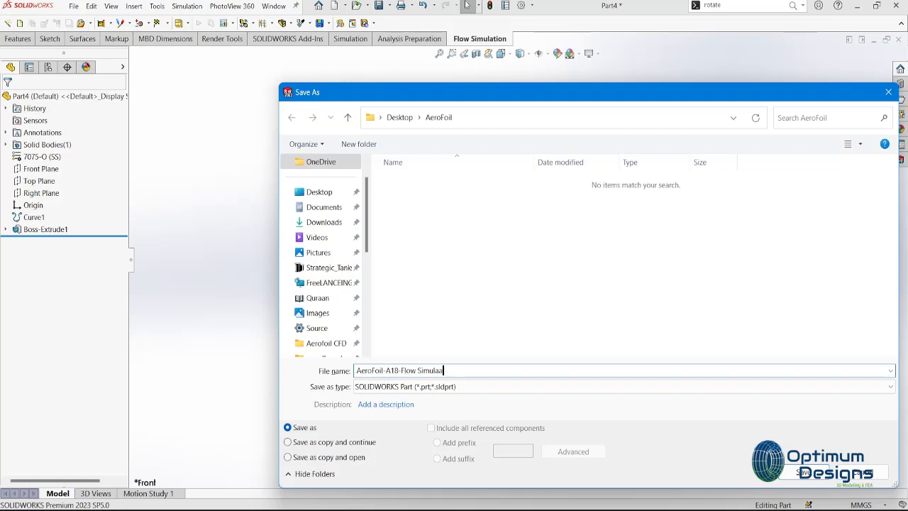
key("BackSpace")
type("tion Study")
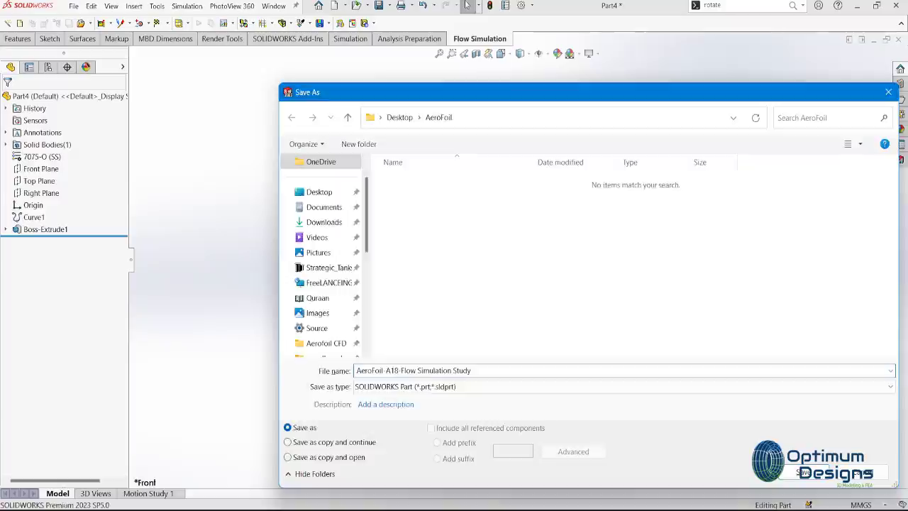
key("Return")
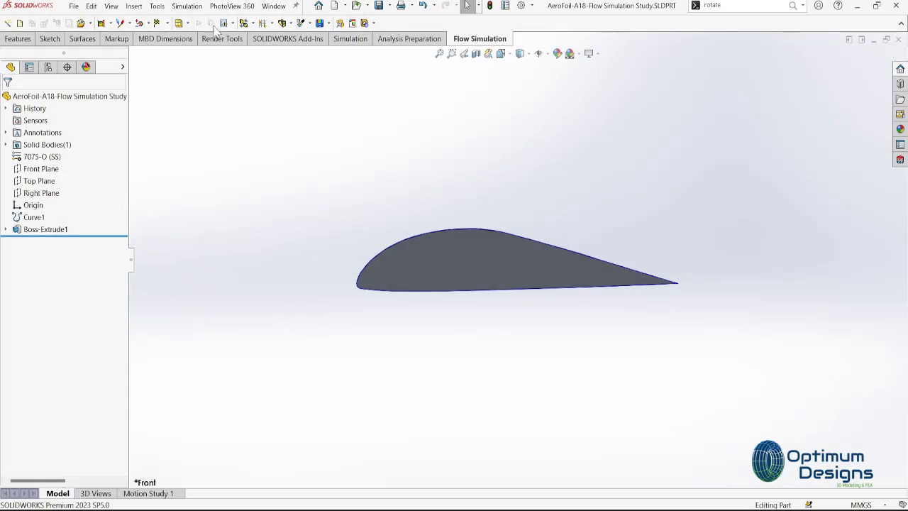
Name the new project 'Airfoil for ultralight category aircraft - ua2-180' by pasting and tidying the text
left_click(8, 22)
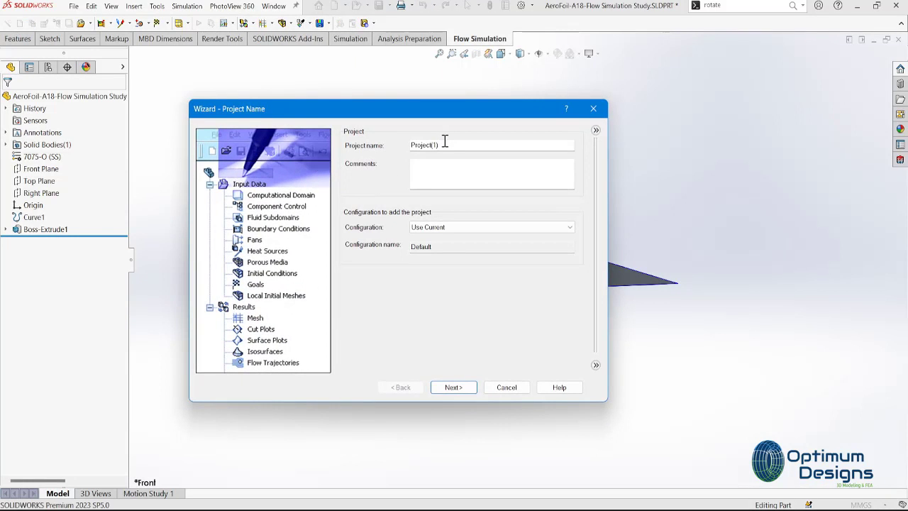
double_click(439, 144)
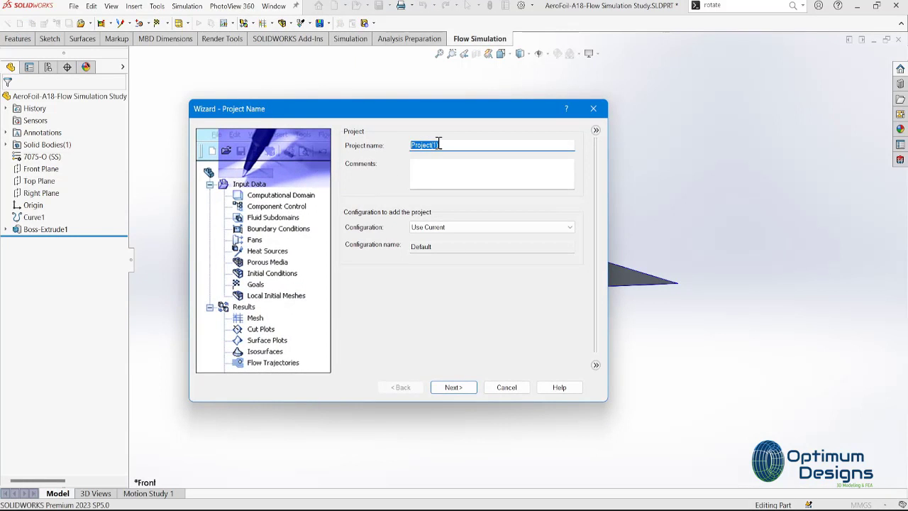
key("BackSpace")
right_click(440, 145)
left_click(466, 194)
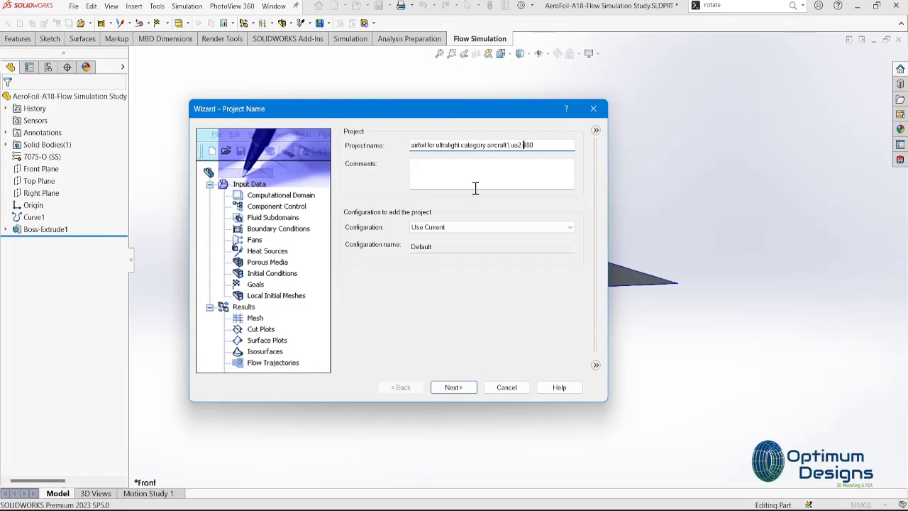
key("BackSpace")
key("BackSpace")
key("Delete")
type("A")
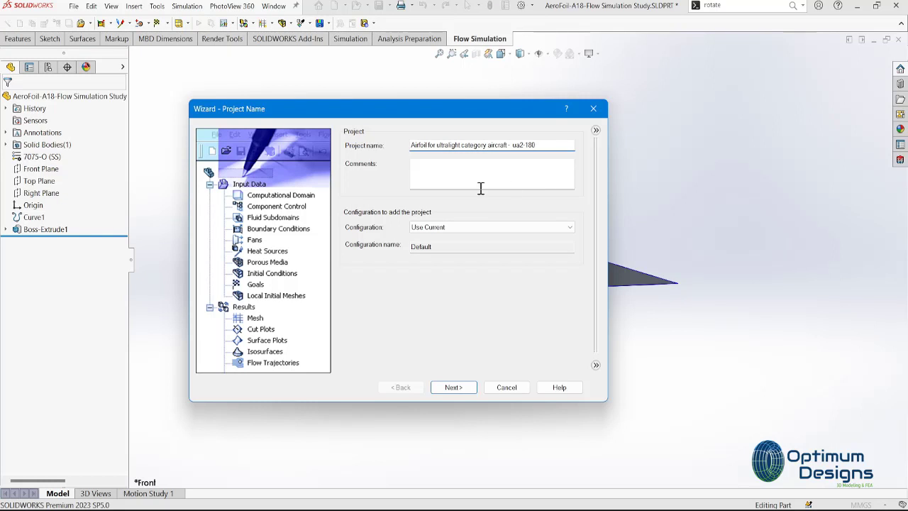
left_click(460, 389)
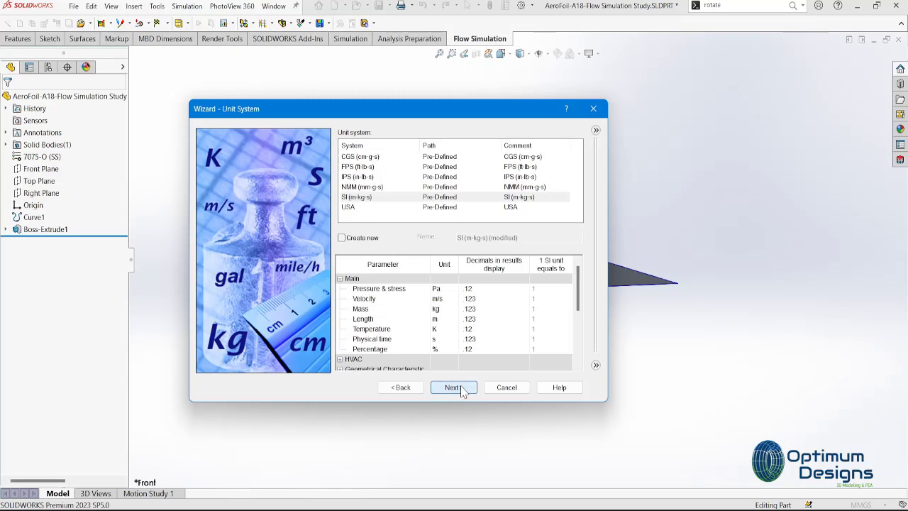
Keep SI units and set an External analysis that excludes internal space
left_click(461, 390)
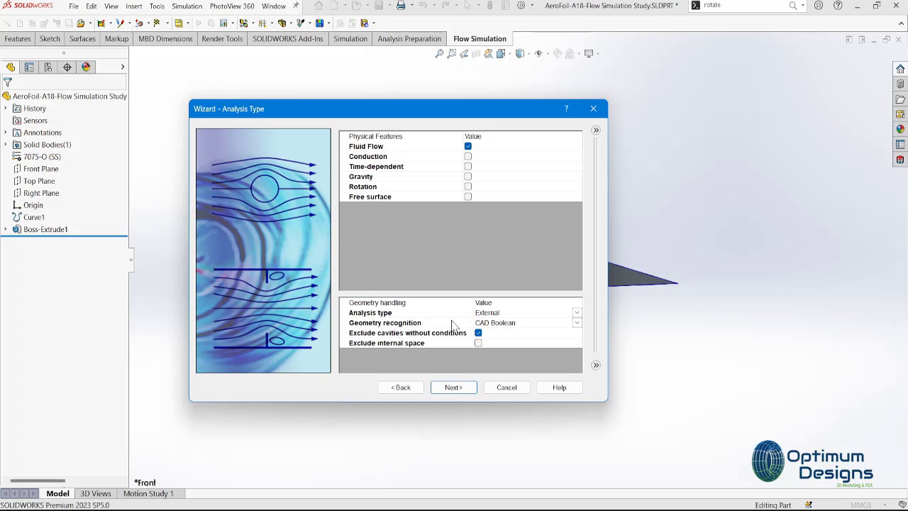
left_click(488, 316)
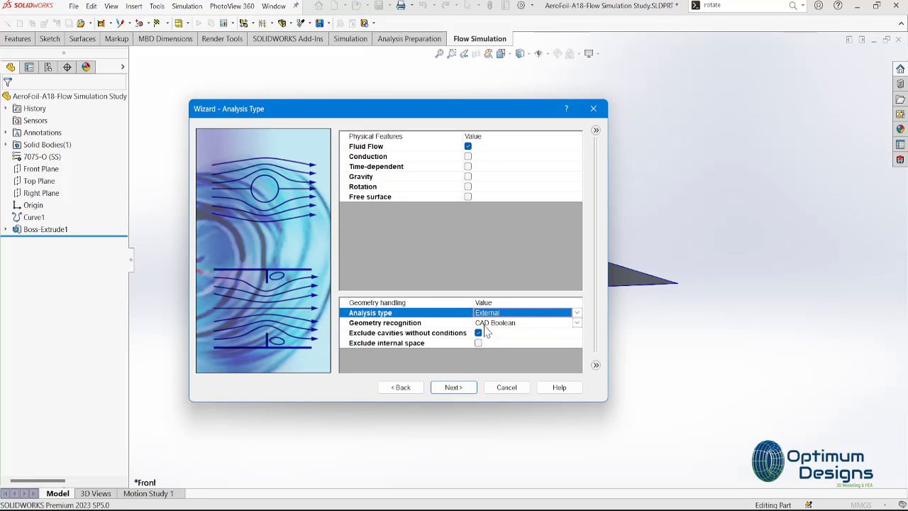
left_click(478, 342)
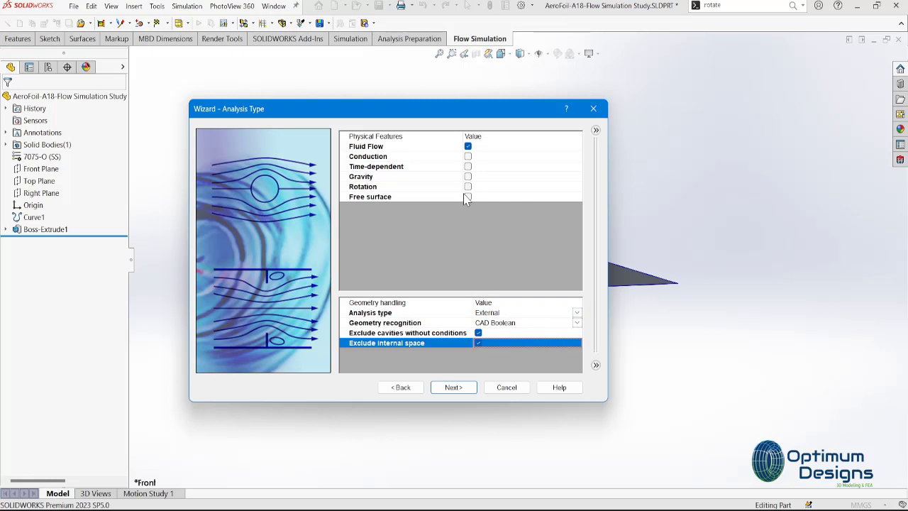
Enable gravity with 0 along Z and -9.81 m/s^2 along Y
mouse_move(472, 114)
left_mouse_down()
mouse_move(362, 99)
mouse_move(219, 100)
left_mouse_up()
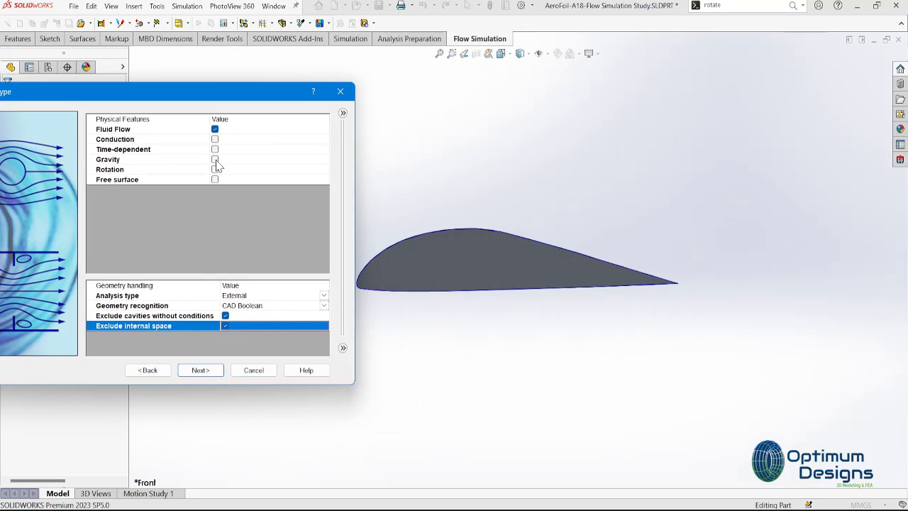
left_click(215, 159)
left_click_drag(251, 97, 725, 117)
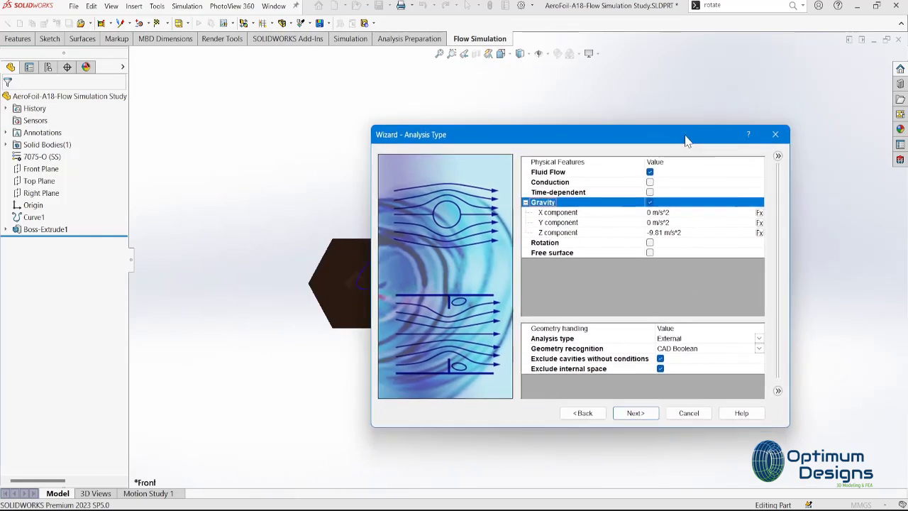
left_click(698, 209)
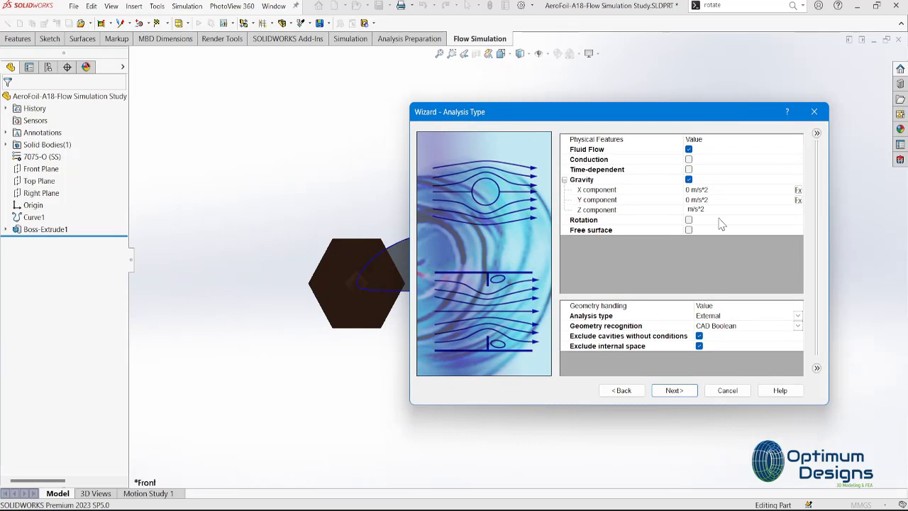
type("0.0")
key("Return")
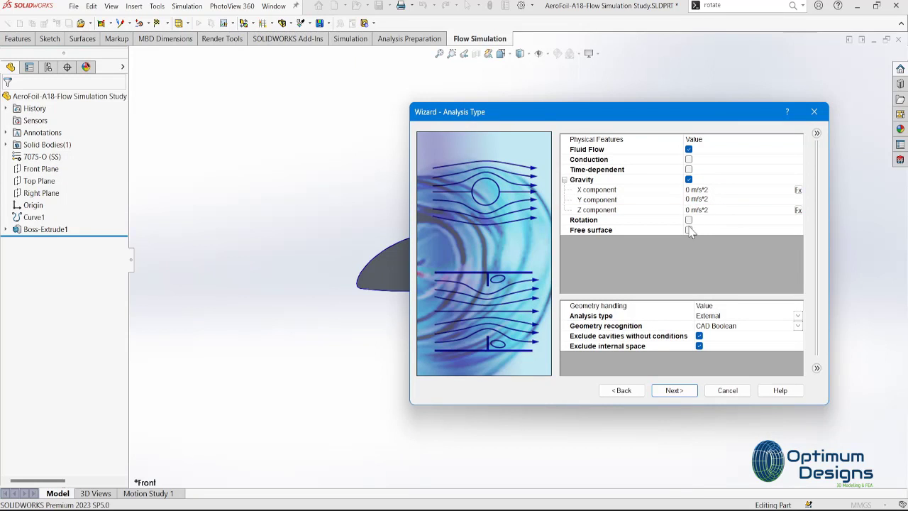
type("-9.81")
key("Return")
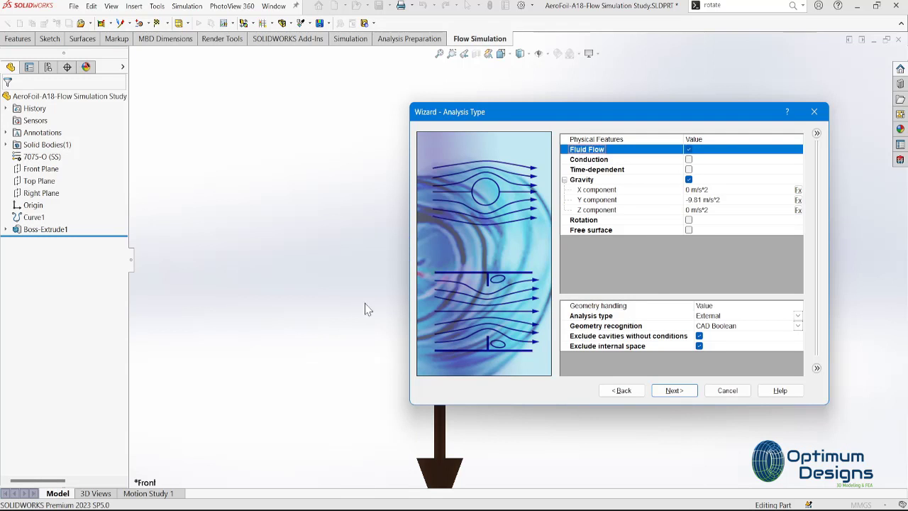
left_click_drag(603, 112, 175, 119)
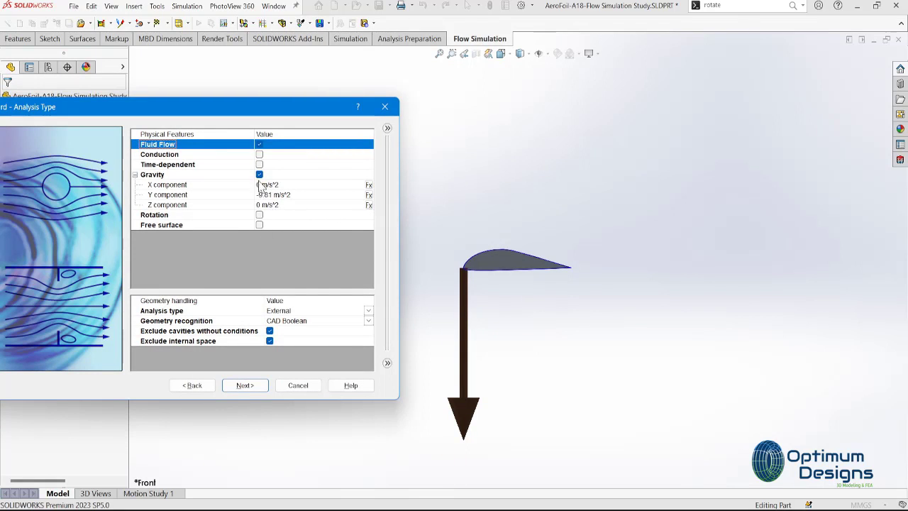
left_click(245, 386)
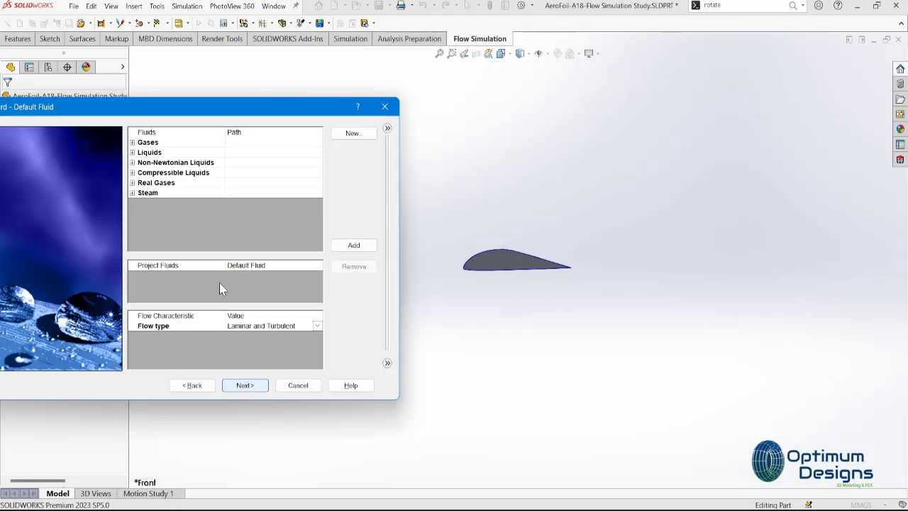
Add Air as the project fluid and accept the default wall conditions
left_click(132, 143)
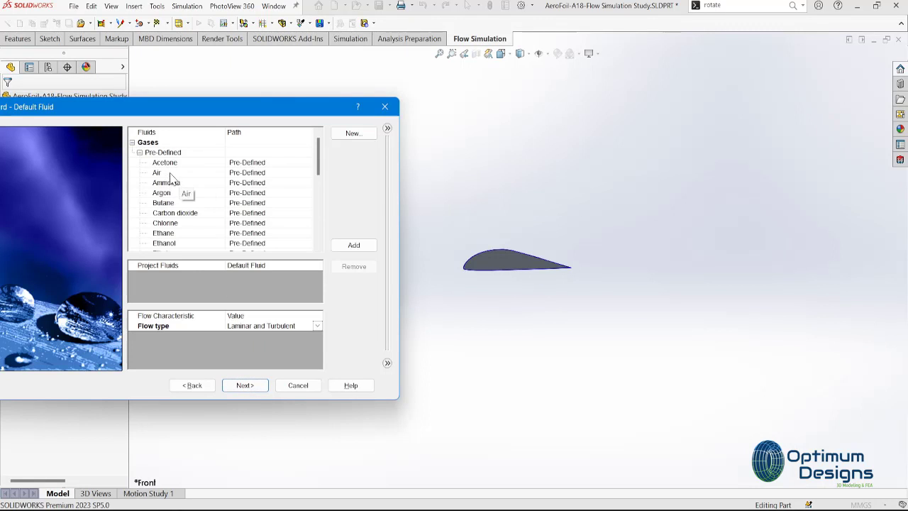
double_click(170, 173)
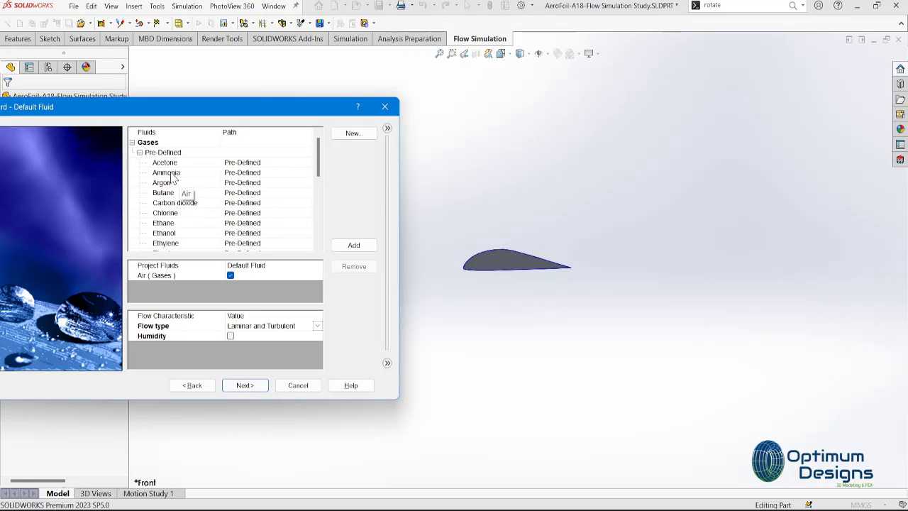
left_click(243, 385)
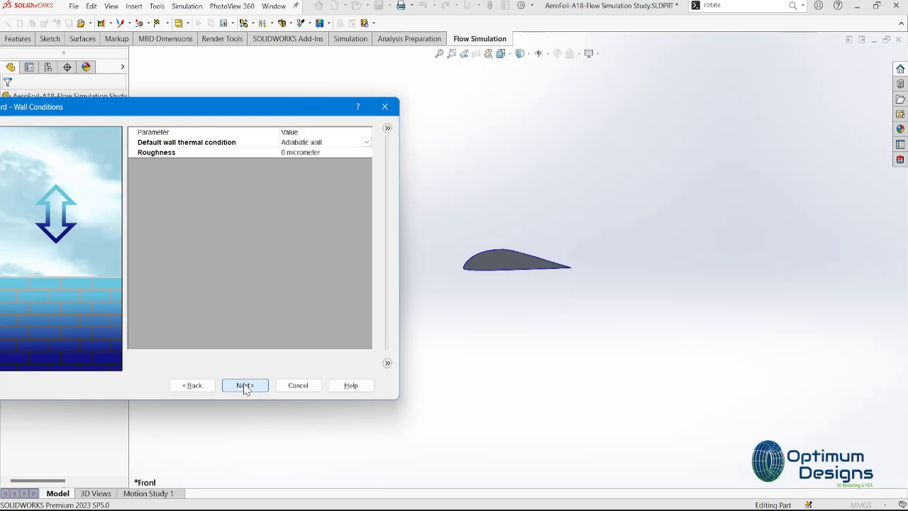
left_click(244, 386)
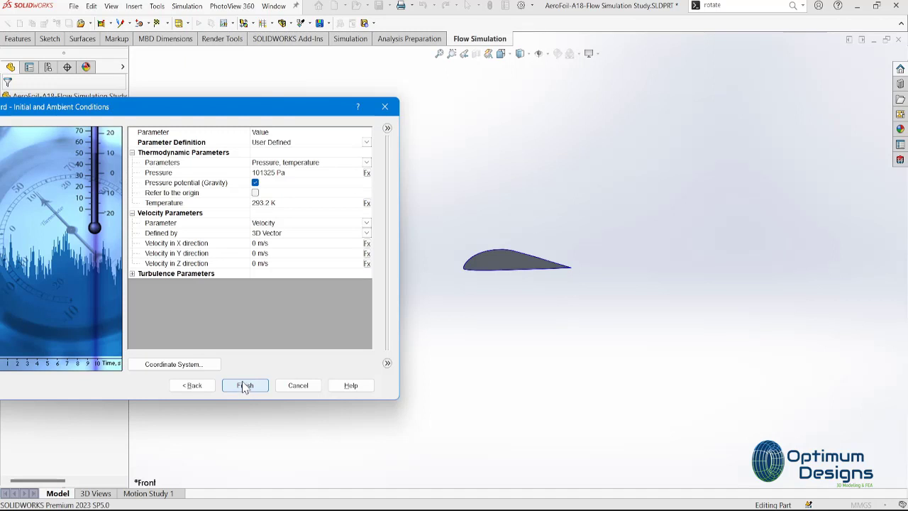
Set ambient temperature to 288.13 K and velocity in X to 43.644 m/s
left_click(257, 206)
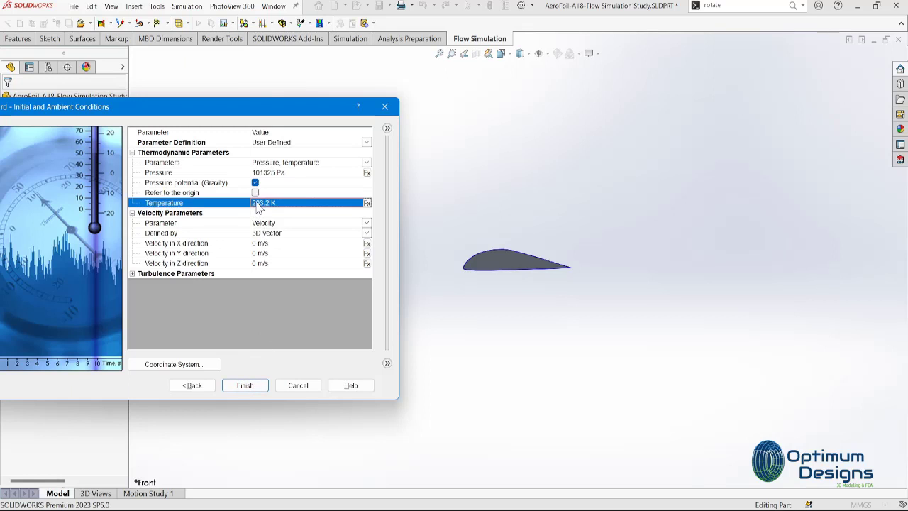
key("Return")
left_click(261, 204)
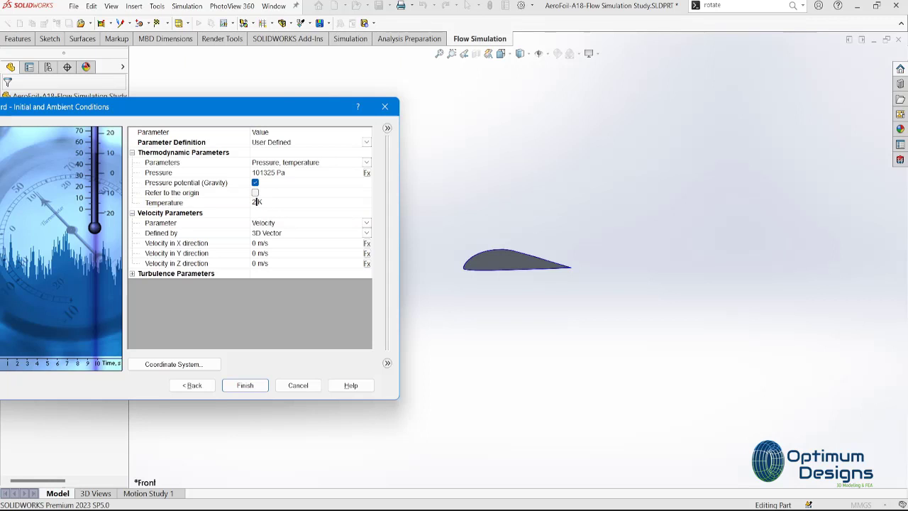
type("88.13")
left_click(256, 243)
key("BackSpace")
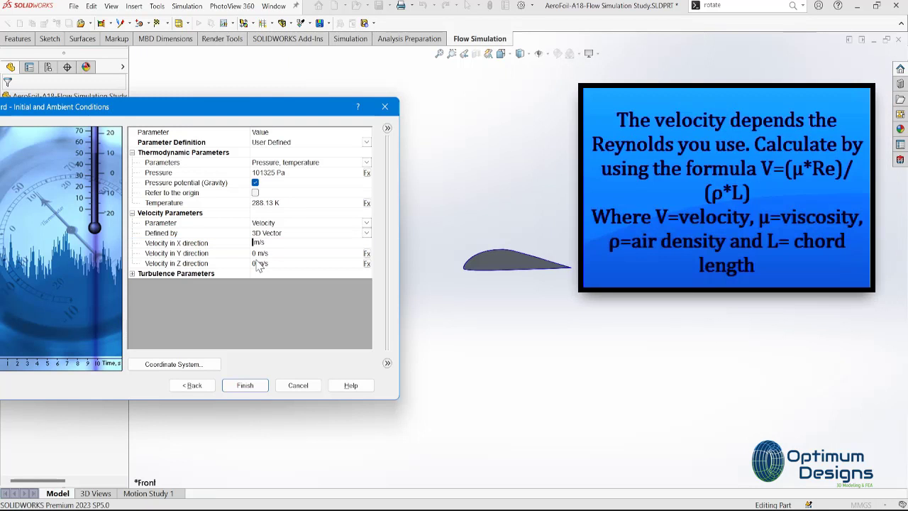
type("43")
type(".644")
Keep the global coordinate system with X as reference axis and finish the project
left_click(202, 364)
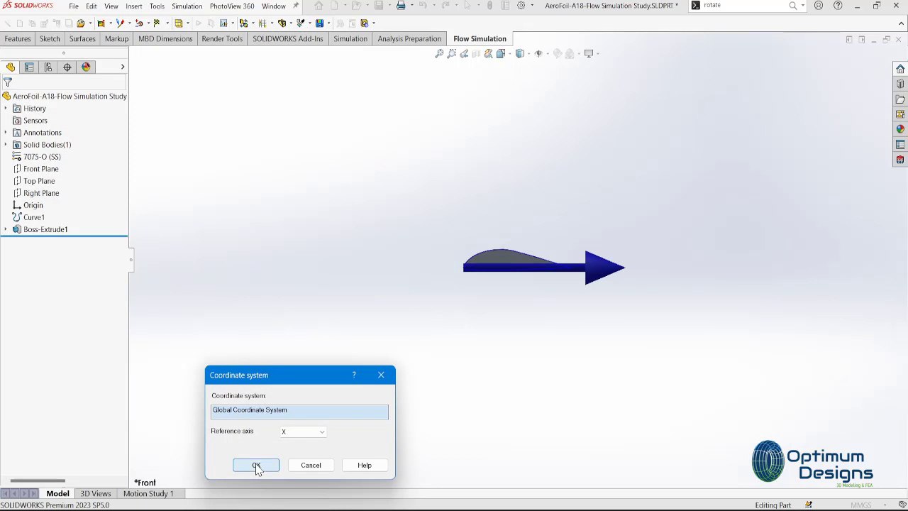
left_click(257, 466)
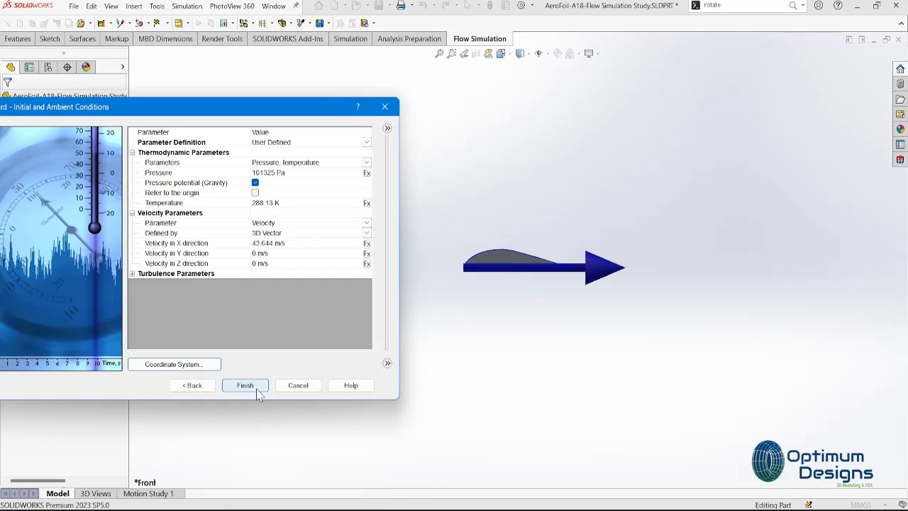
left_click(207, 364)
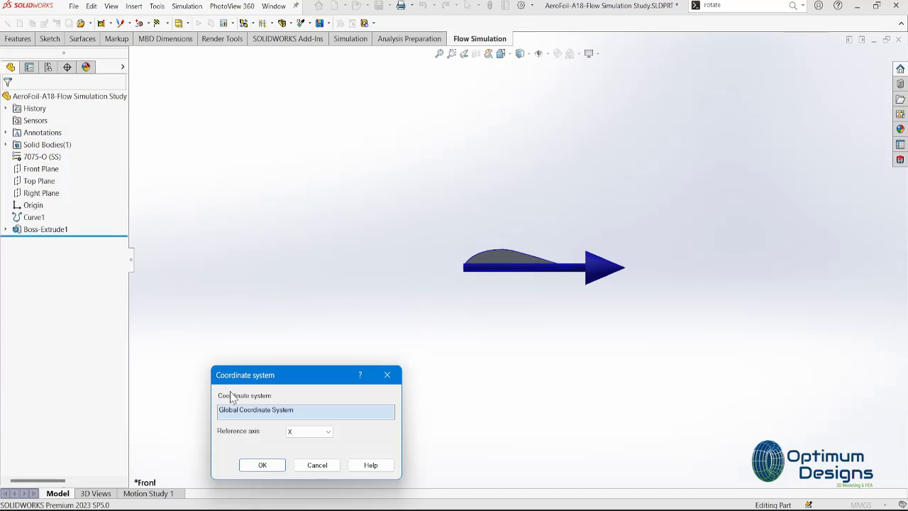
left_click(305, 433)
left_click(306, 440)
left_click(275, 466)
left_click(250, 383)
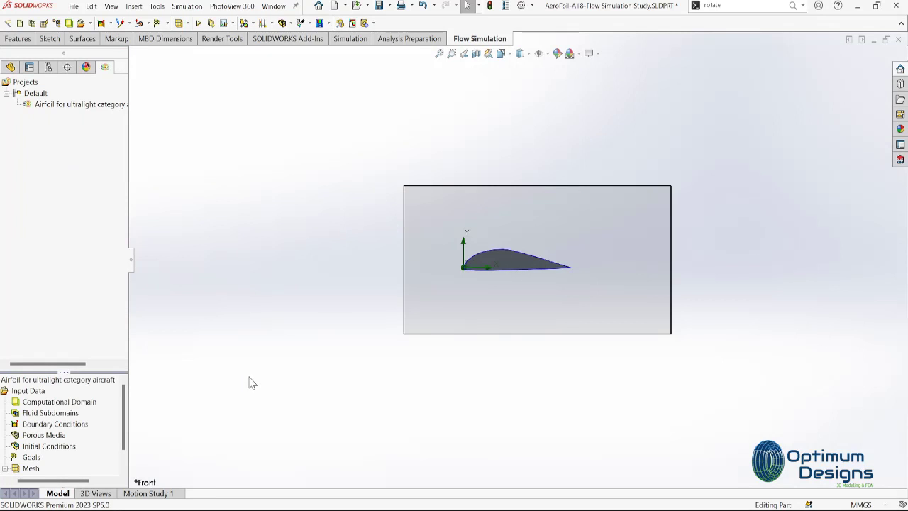
left_click_drag(93, 370, 93, 192)
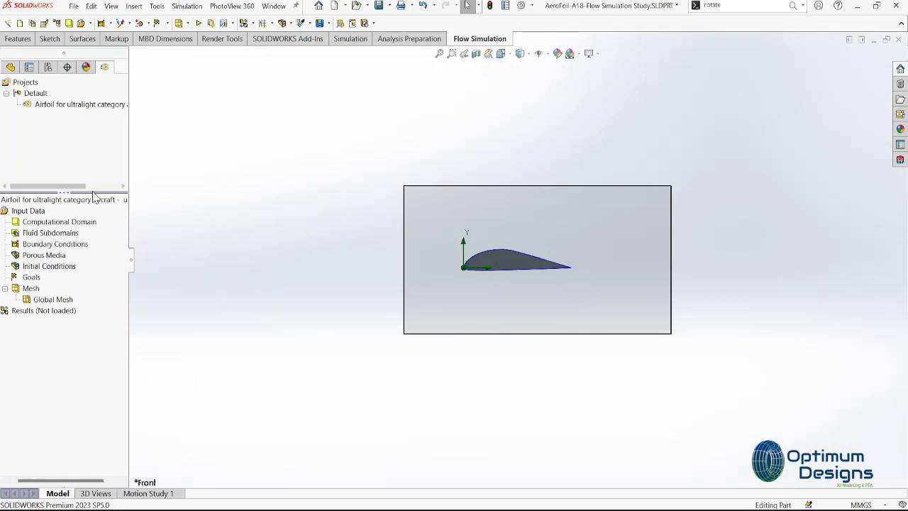
Edit the Computational Domain definition and switch it to a 2D simulation in the XY plane
right_click(62, 224)
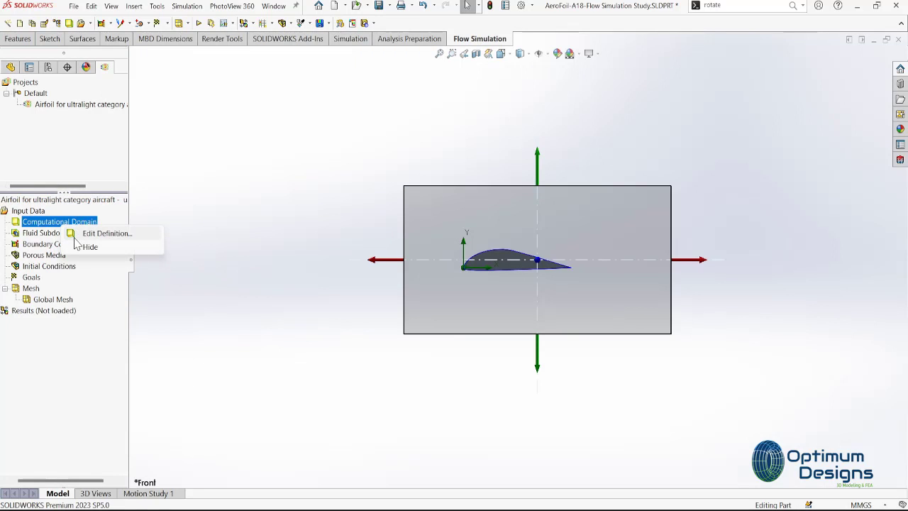
left_click(105, 234)
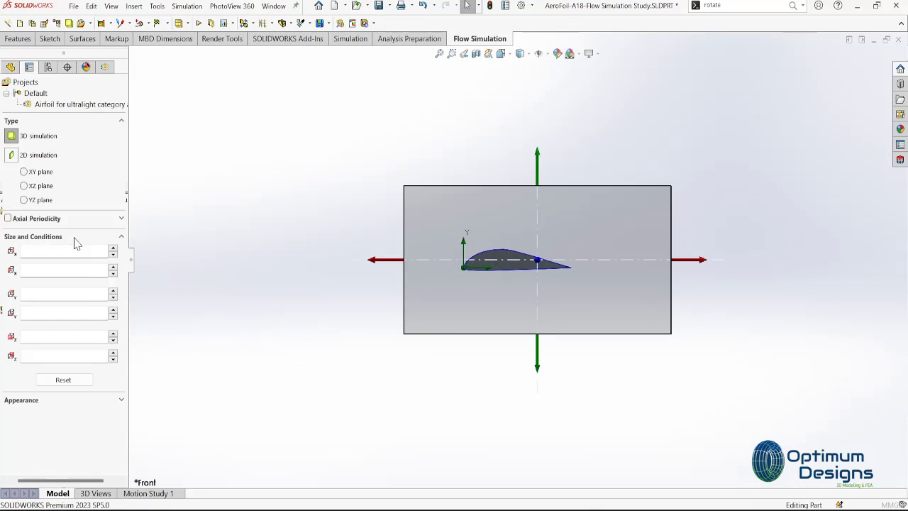
left_click(15, 157)
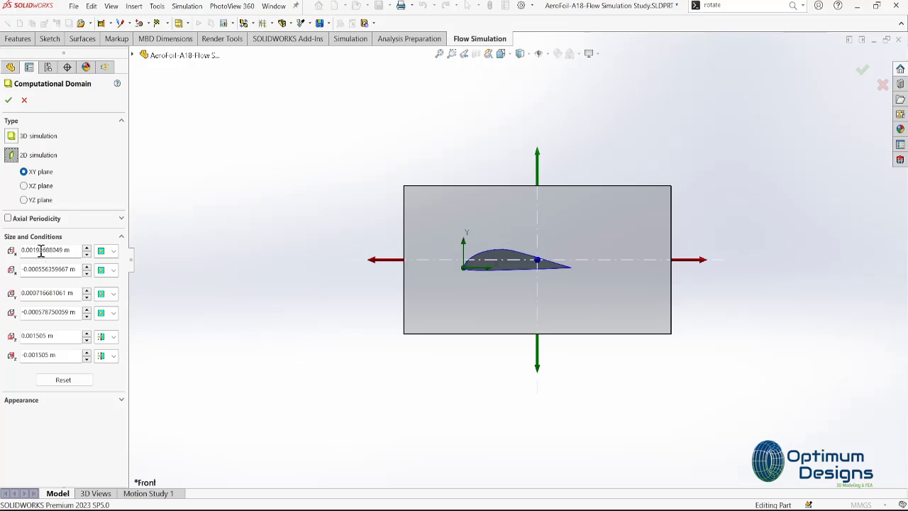
scroll(504, 298, "up", 3)
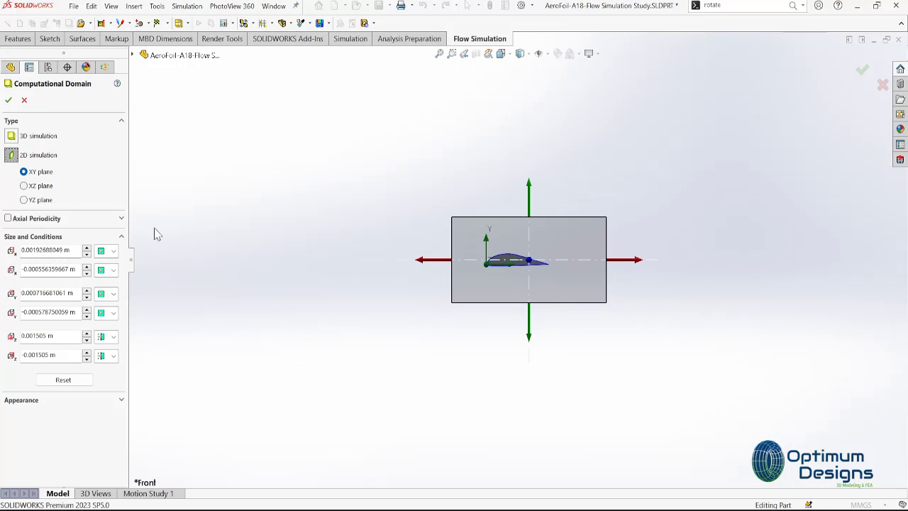
left_click_drag(74, 250, 21, 250)
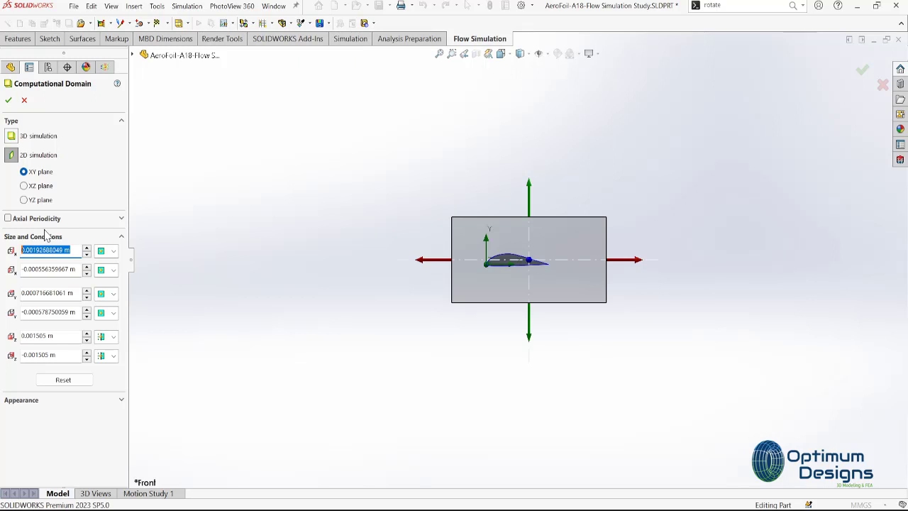
Set the domain X max to 5 m and X min to -3 m
type("5")
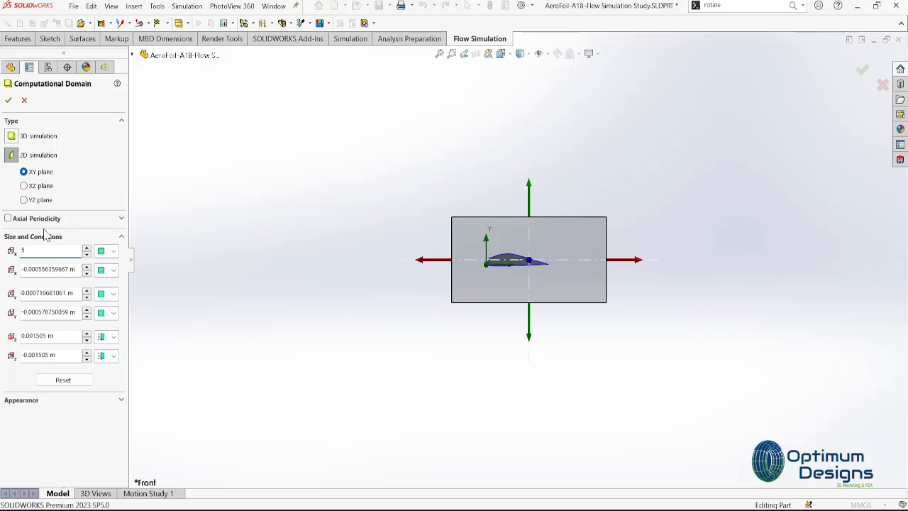
key("Return")
double_click(53, 270)
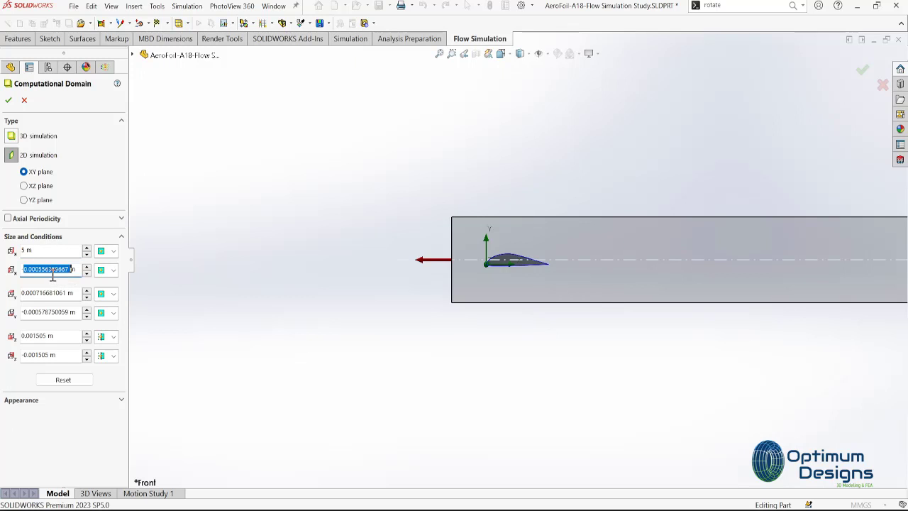
type("-3m")
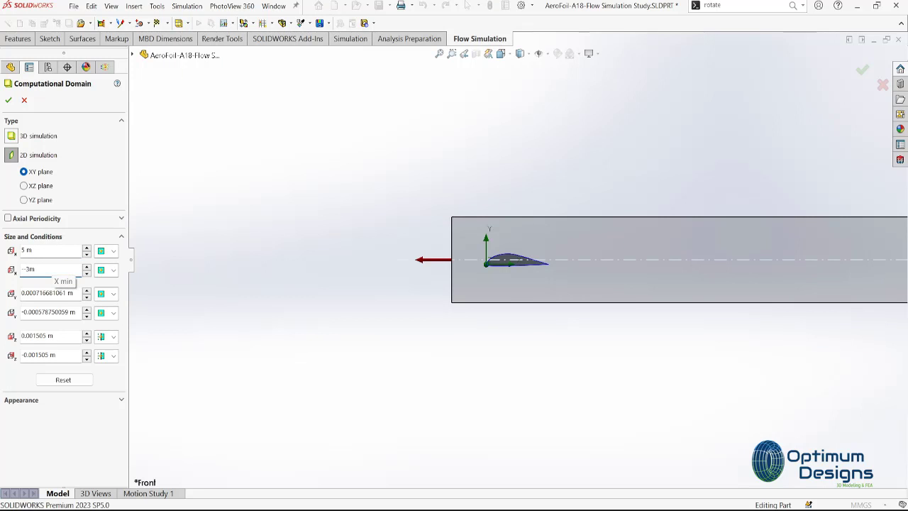
key("Return")
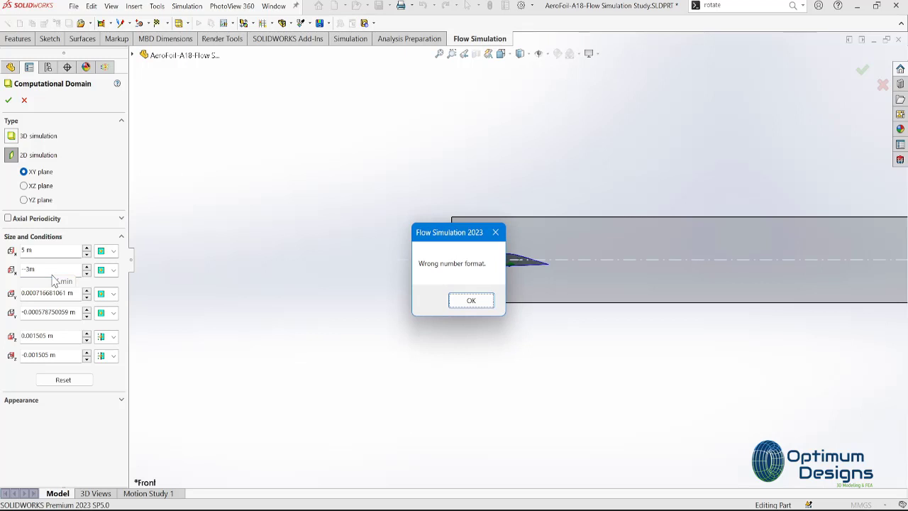
left_click(473, 300)
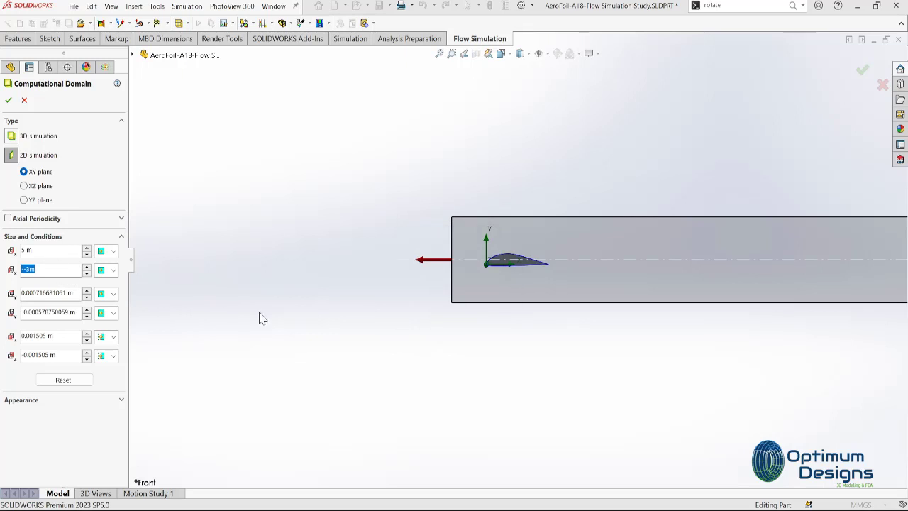
key("Home")
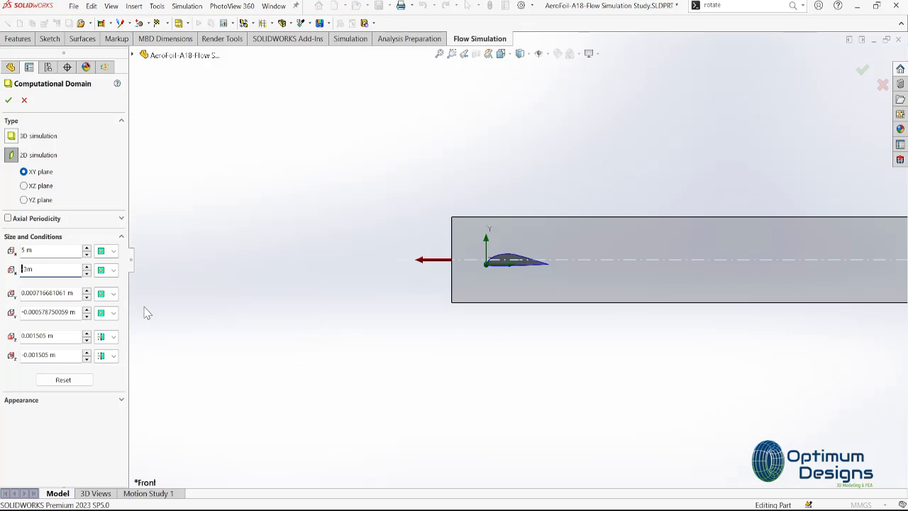
left_click(40, 293)
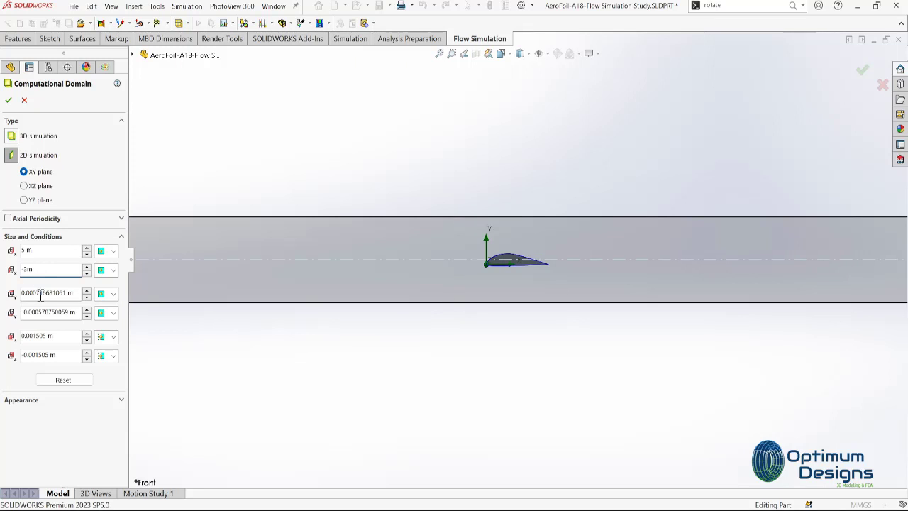
Set the domain Y max to 4 m and Y min to -2 m
double_click(52, 296)
type("4")
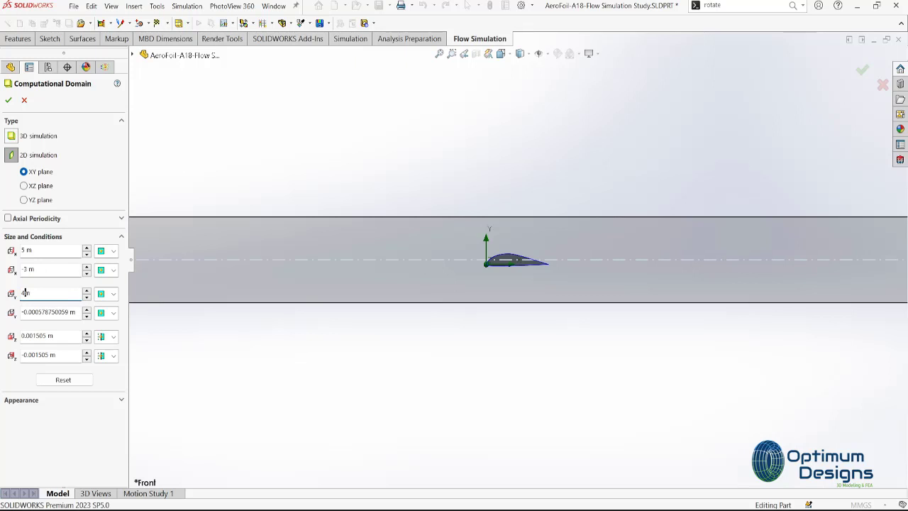
type(".0")
left_click(72, 309)
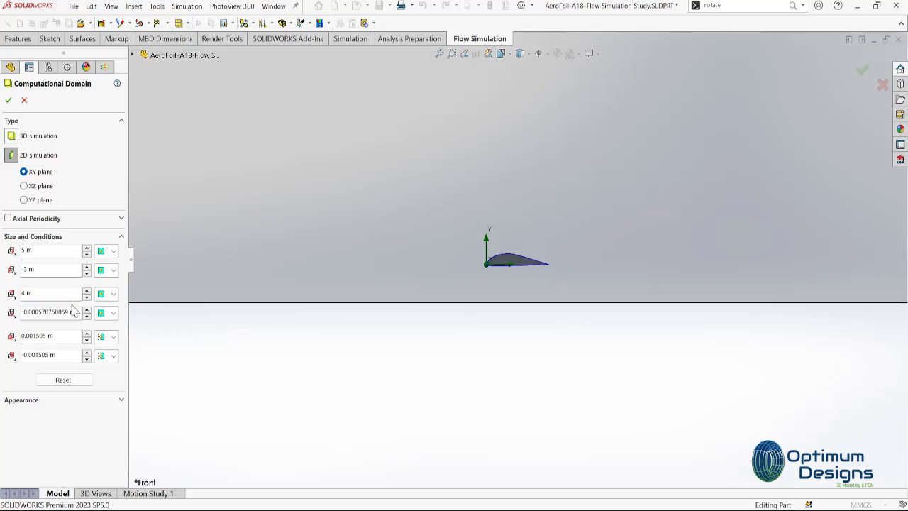
double_click(69, 312)
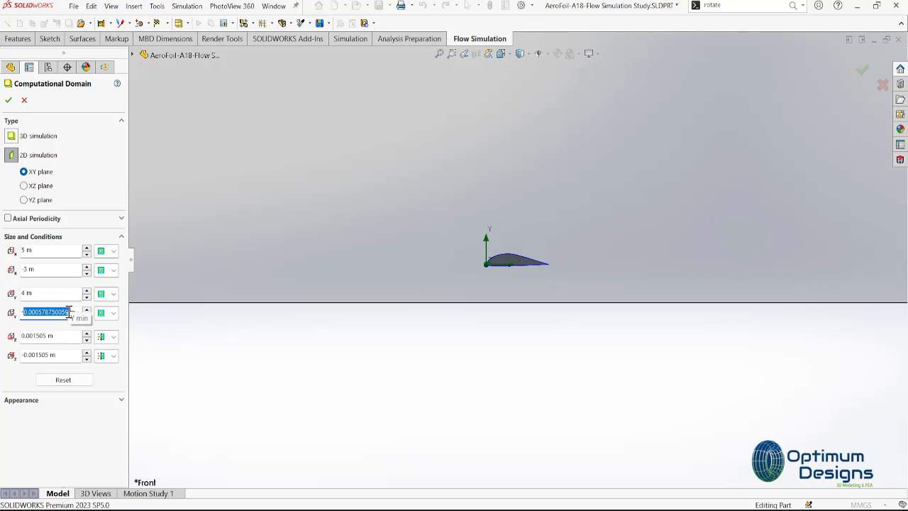
type("-2.0m")
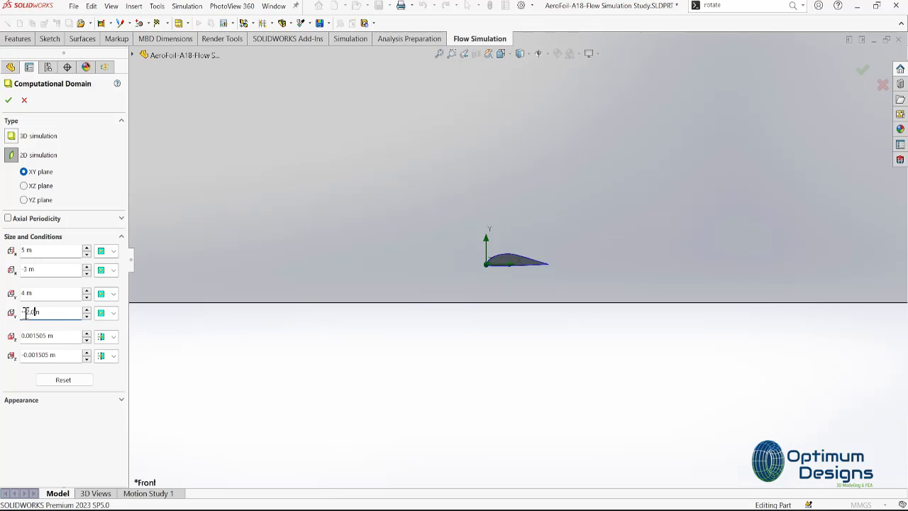
key("Return")
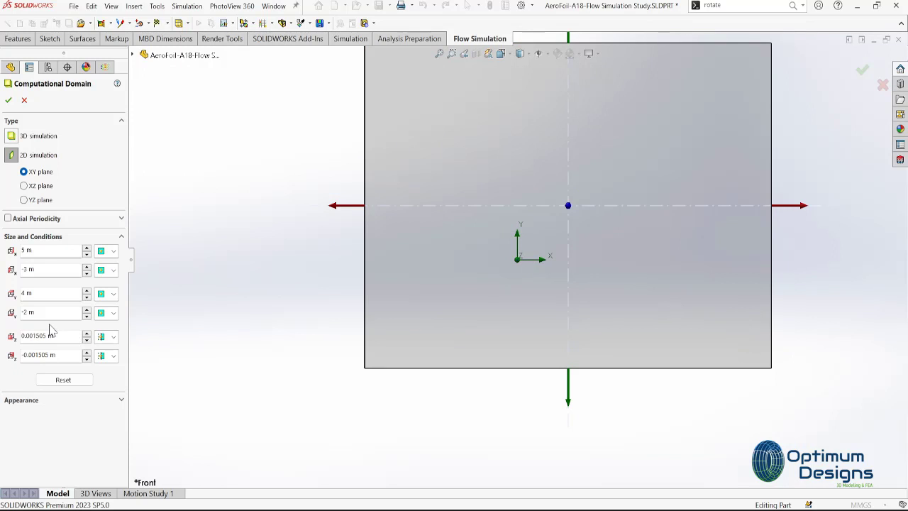
Set Z max to 0.005 m and Z min to -0.005 m, then accept the domain settings
left_click_drag(64, 336, 3, 346)
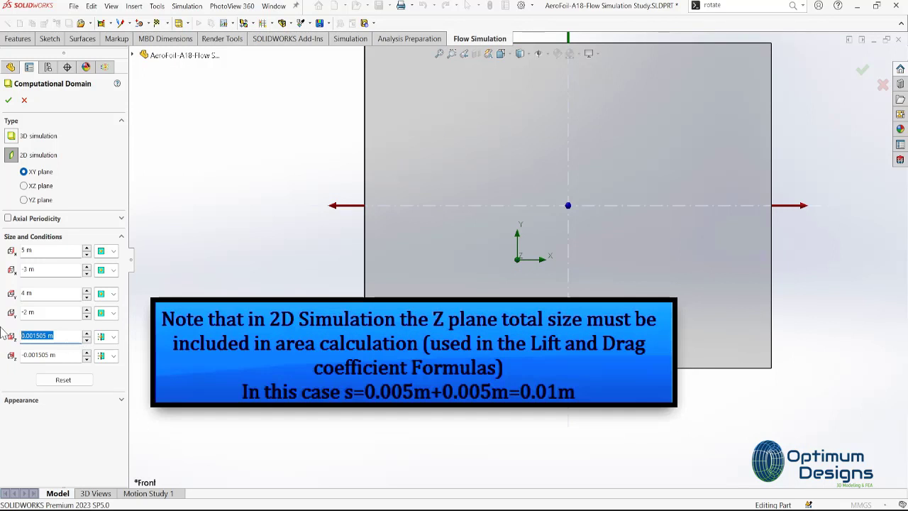
type("0.00")
type("5")
left_click(43, 356)
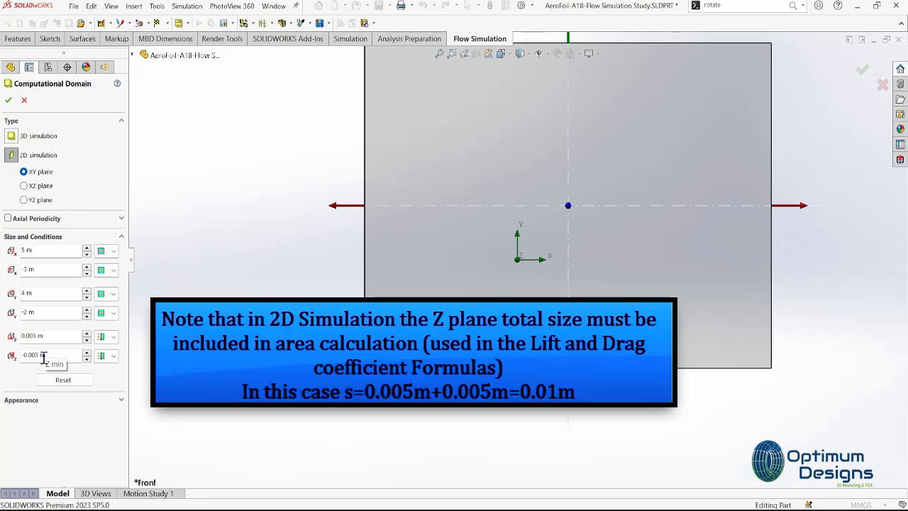
left_click(11, 159)
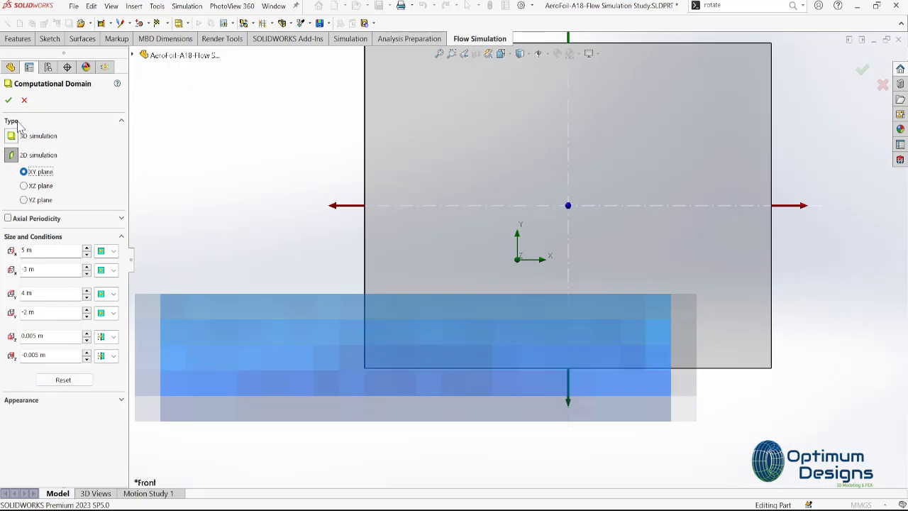
left_click(8, 101)
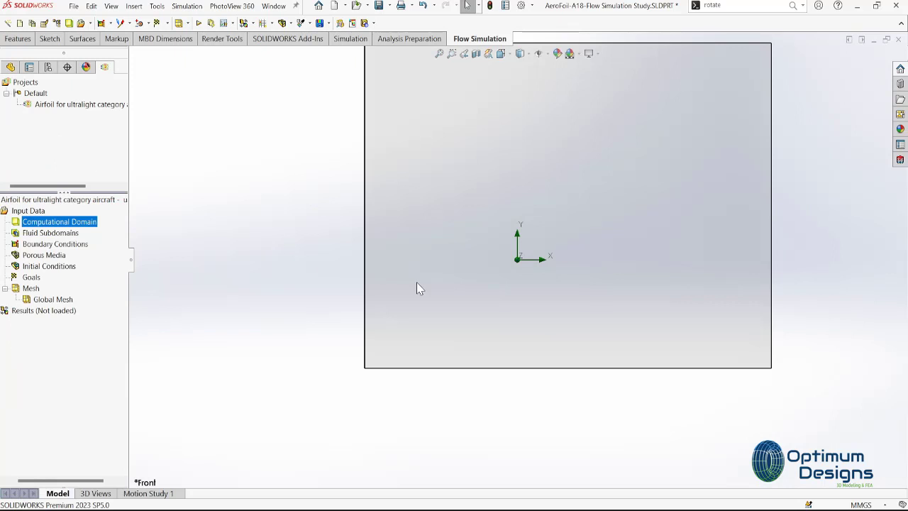
Orbit around the airfoil inside its thin slab domain, then bring up the Computational Domain options
mouse_move(418, 286)
middle_mouse_down()
mouse_move(497, 337)
mouse_move(495, 359)
middle_mouse_up()
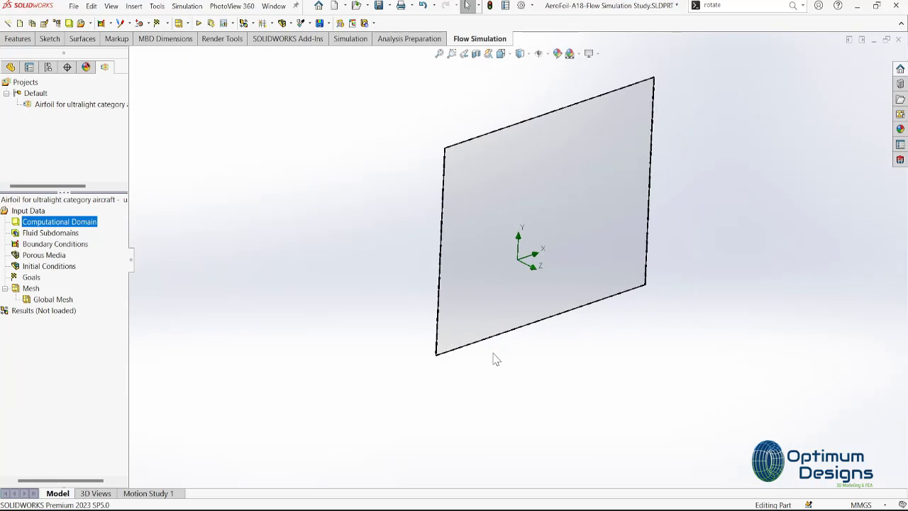
left_click(530, 277)
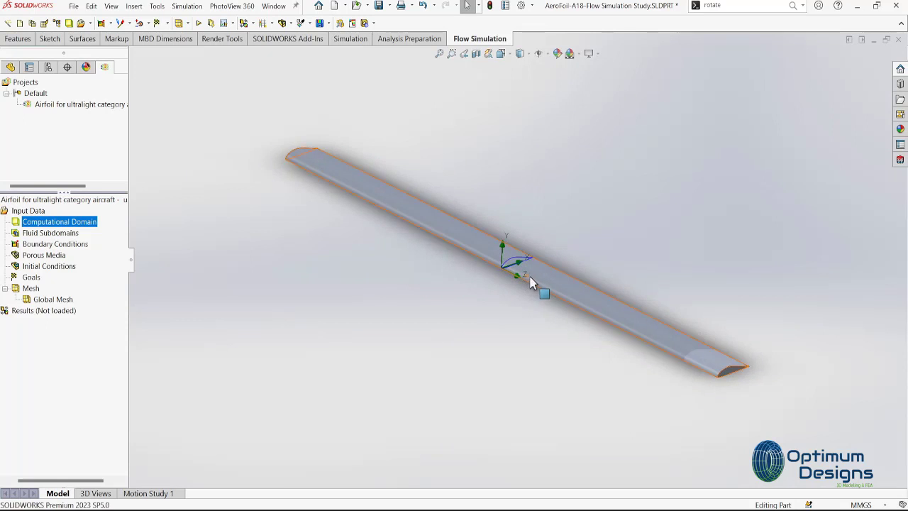
key("Right")
key("Right")
key("Right")
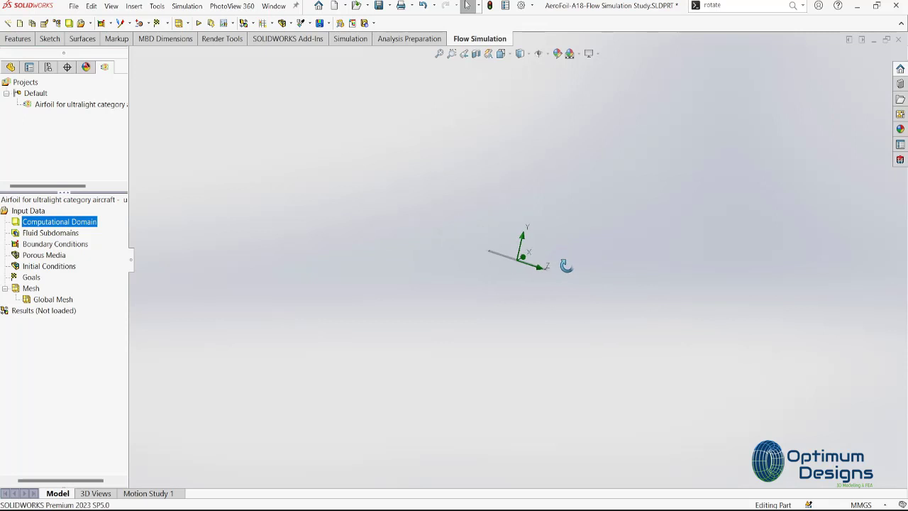
middle_click_drag(553, 285, 517, 273)
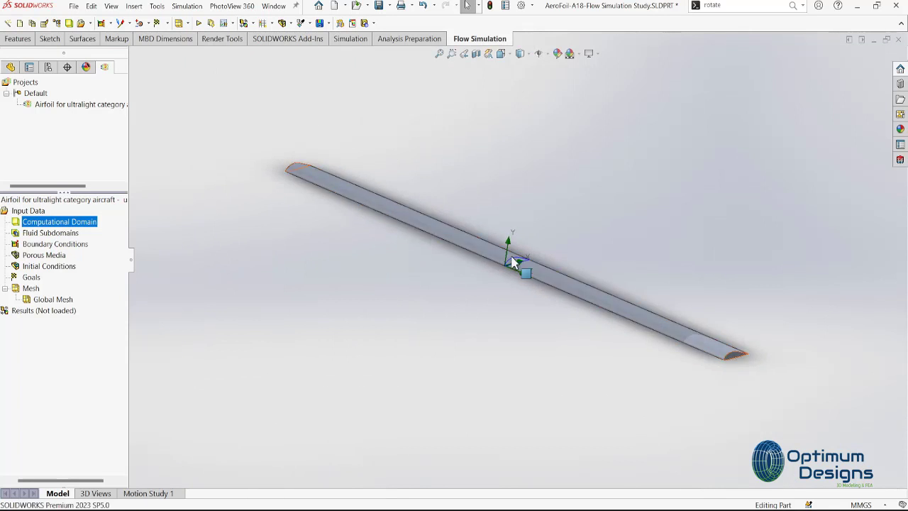
right_click(85, 223)
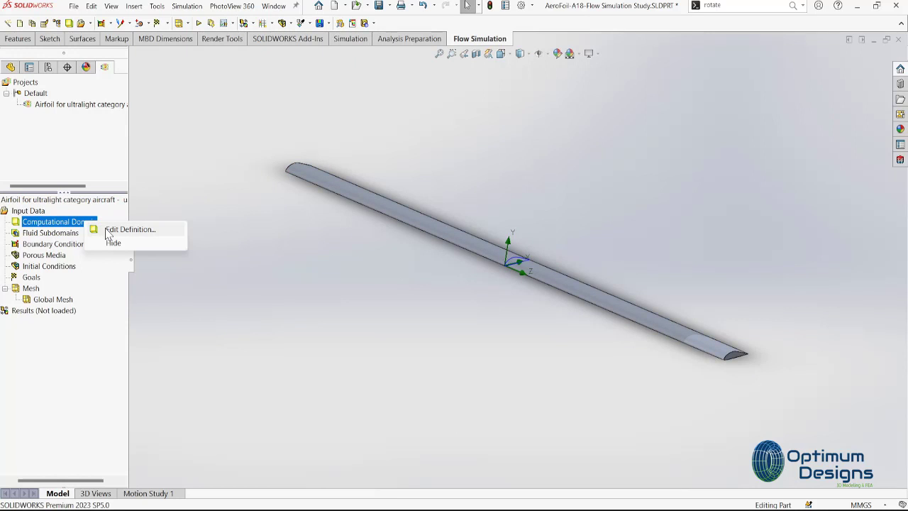
Reopen the computational domain definition and orbit the view to see the domain box
left_click(108, 232)
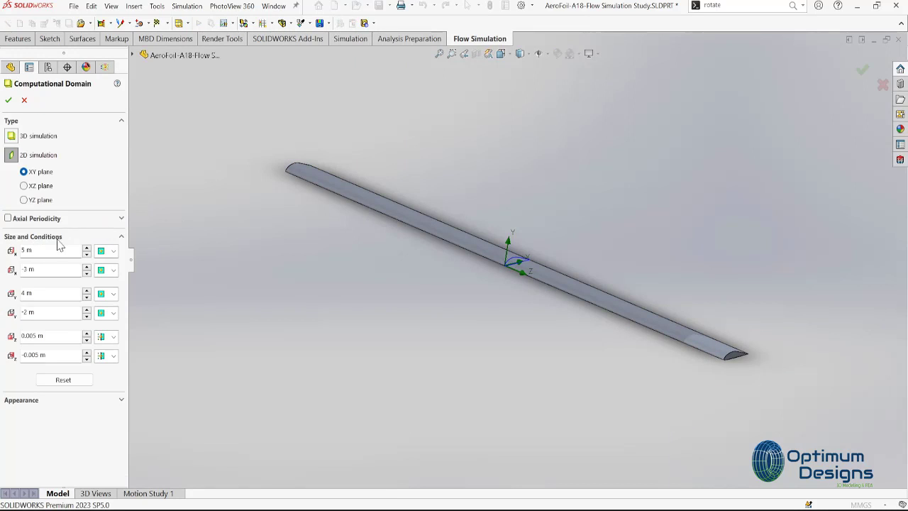
left_click(27, 251)
key("Delete")
type("1")
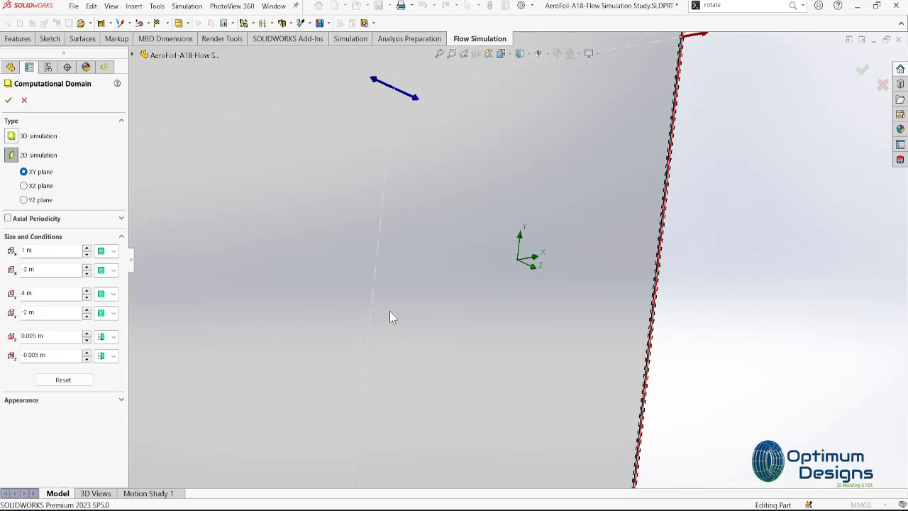
key("space")
middle_click_drag(389, 316, 465, 307)
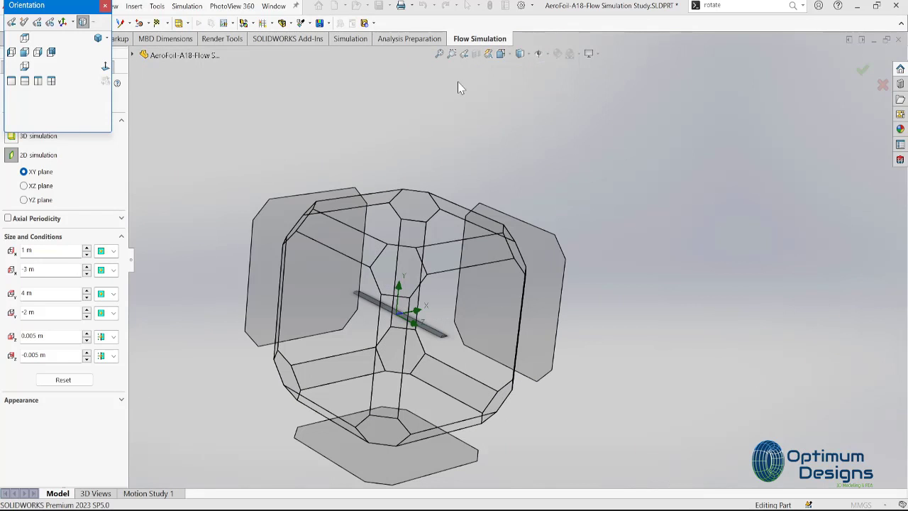
left_click(508, 51)
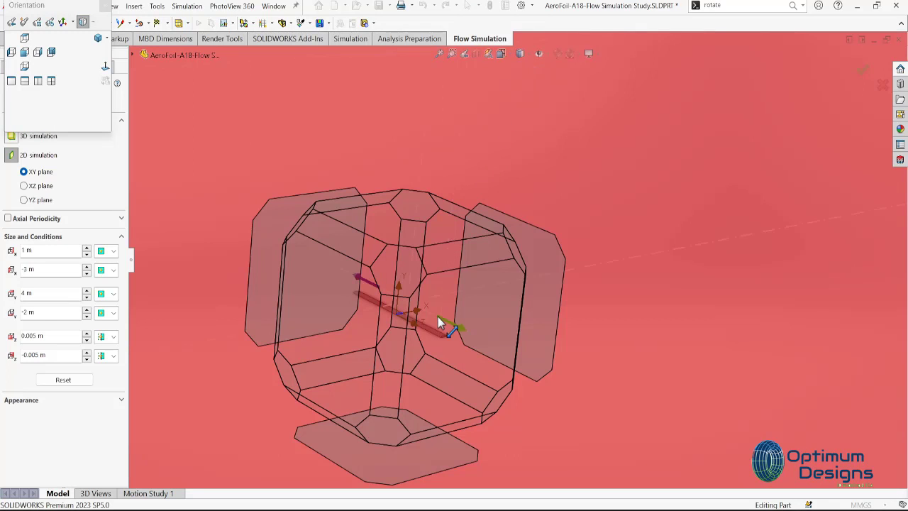
Enter domain bounds X max 0.5 m, X min -0.3 m, Y max 0.4 m, Y min -0.2 m
left_click(29, 252)
key("BackSpace")
left_click(27, 269)
type("-0.5")
left_click(26, 294)
type("0.3")
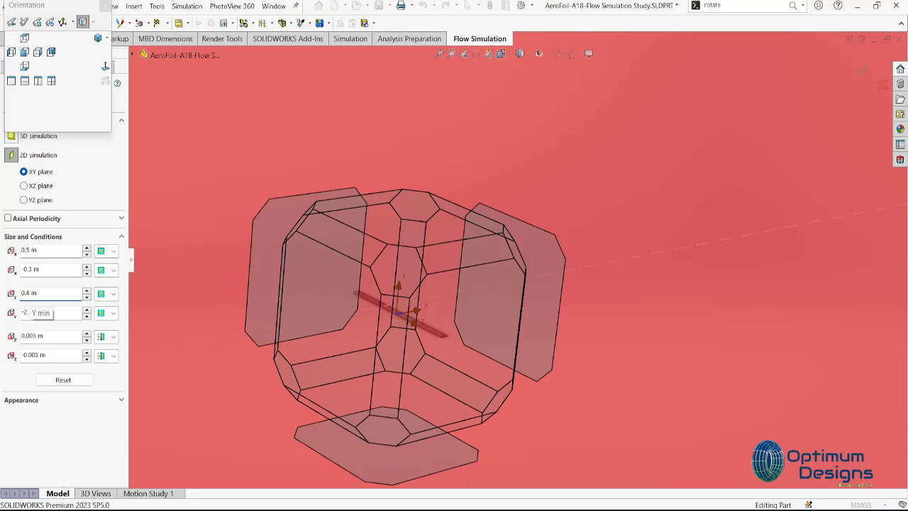
left_click(24, 313)
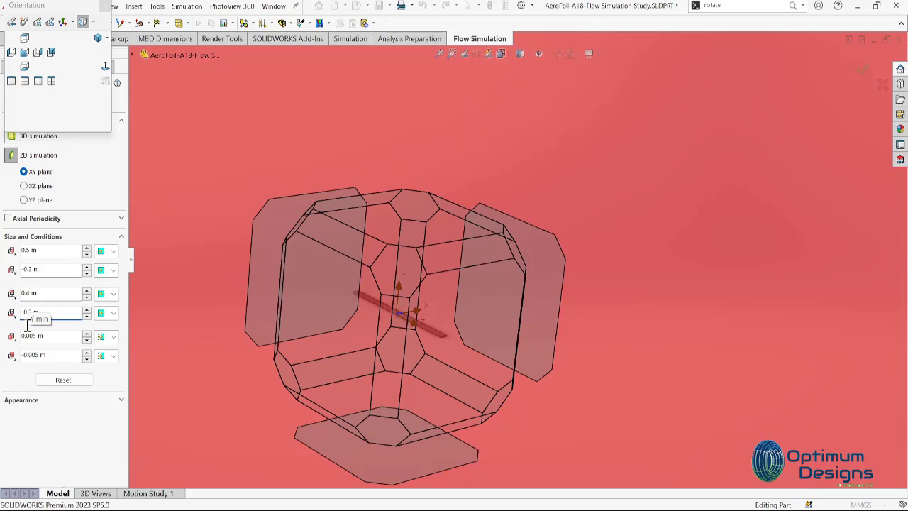
left_click(66, 428)
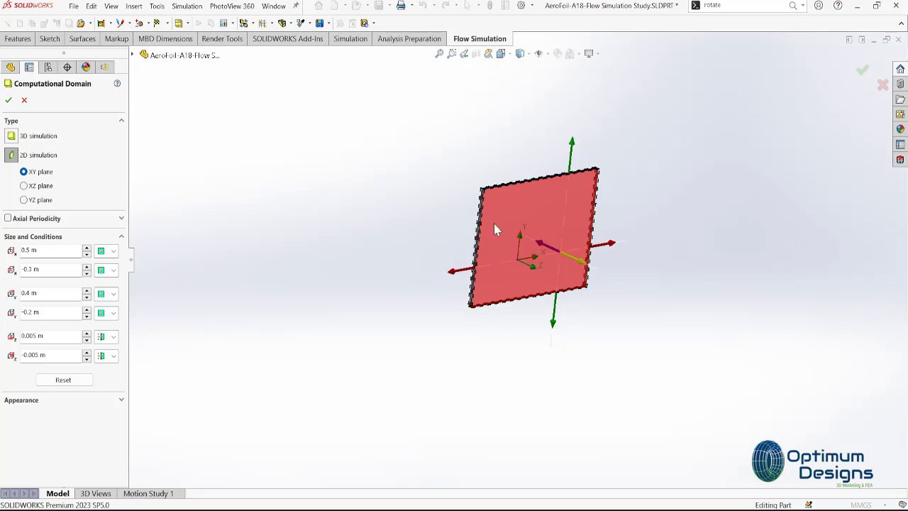
Switch to Front view and zoom in on the airfoil inside the domain
scroll(493, 223, "up", 2)
scroll(498, 256, "down", 3)
scroll(502, 283, "down", 5)
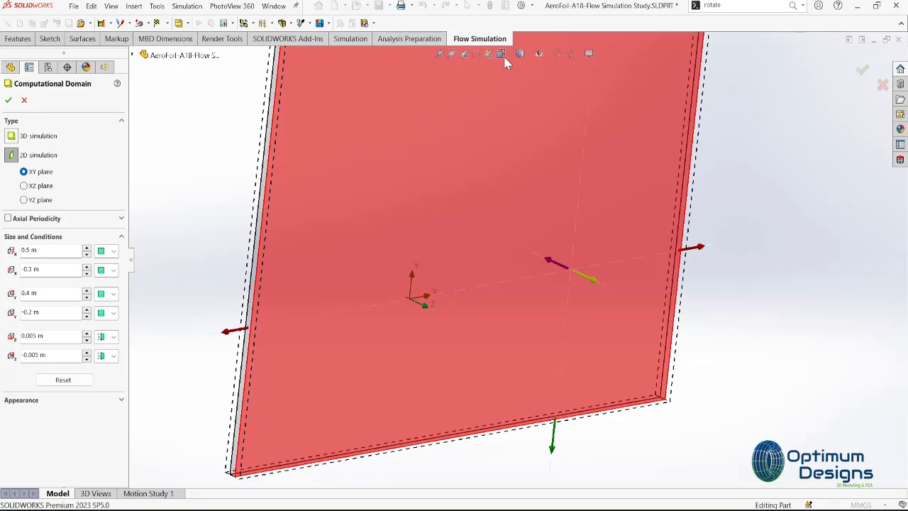
key("f")
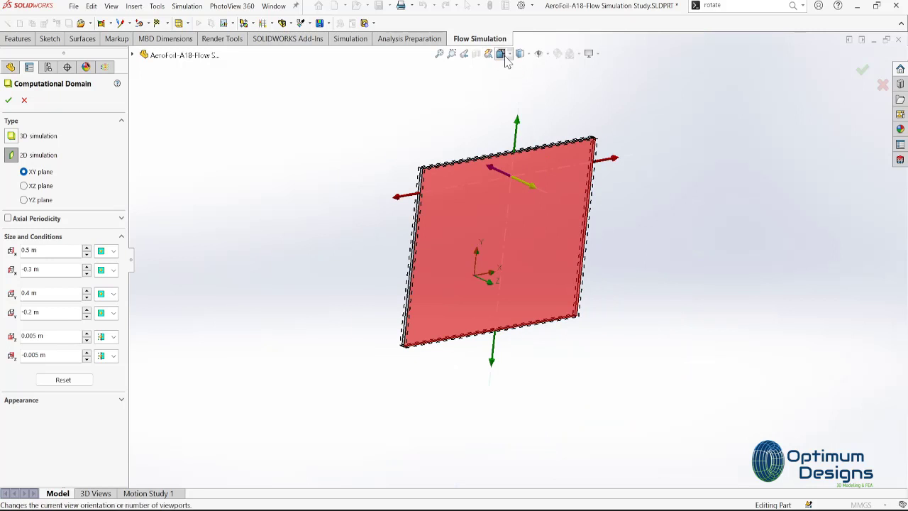
left_click(502, 54)
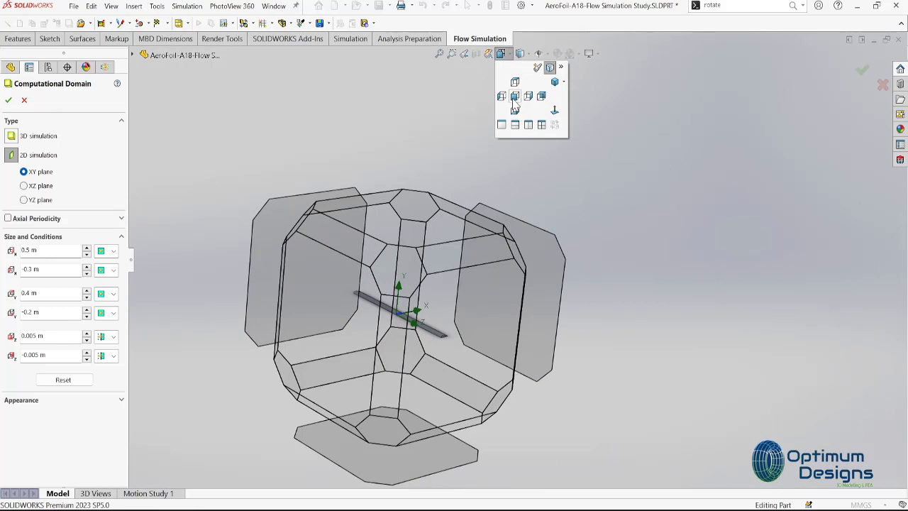
left_click(514, 97)
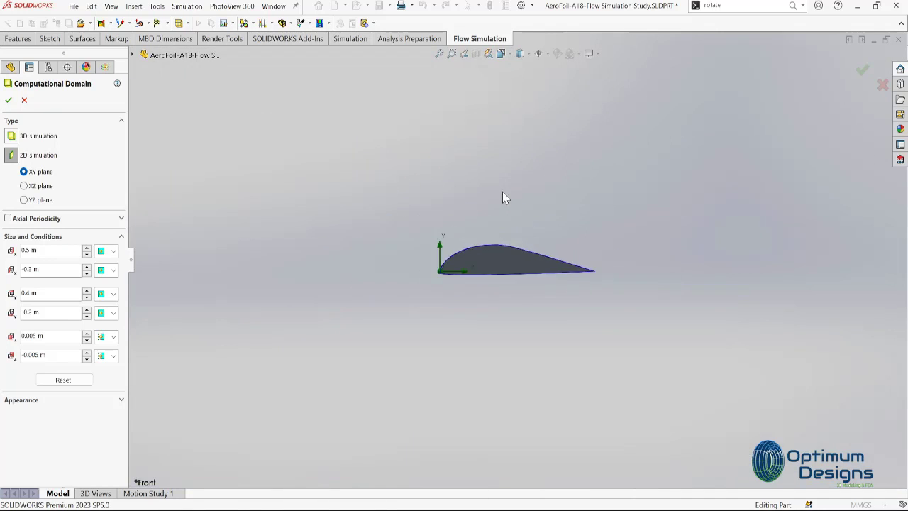
scroll(505, 229, "up", 3)
scroll(513, 262, "up", 5)
scroll(517, 265, "up", 5)
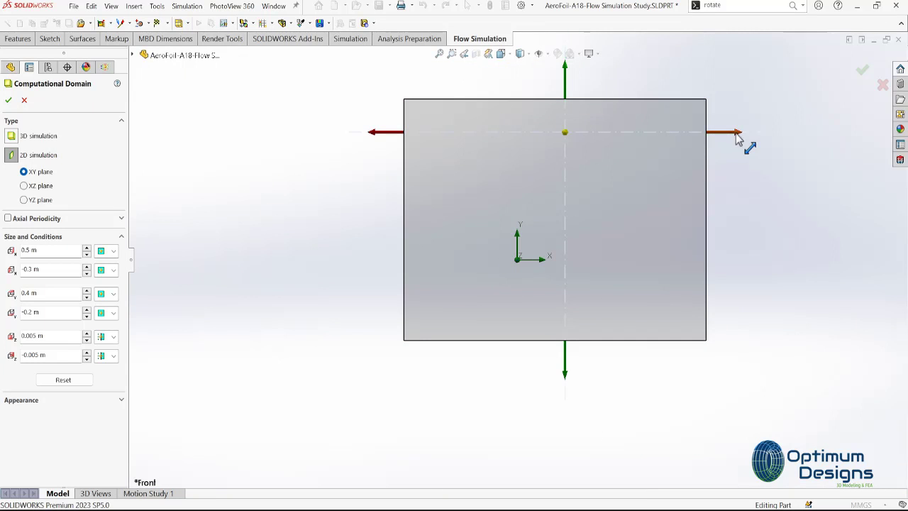
Drag domain boundaries inward to about X -0.16 to 0.19 m, Y -0.057 to 0.086 m, and confirm
left_click_drag(737, 139, 652, 143)
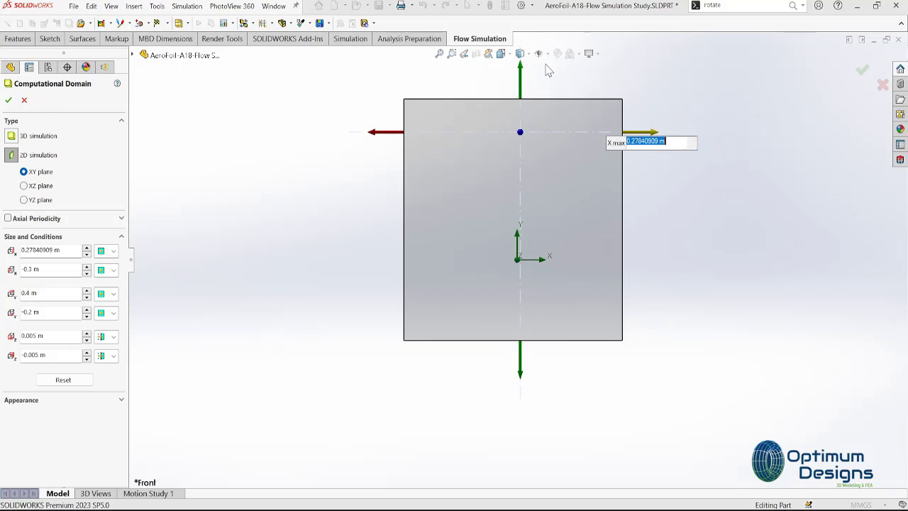
left_click_drag(521, 71, 503, 199)
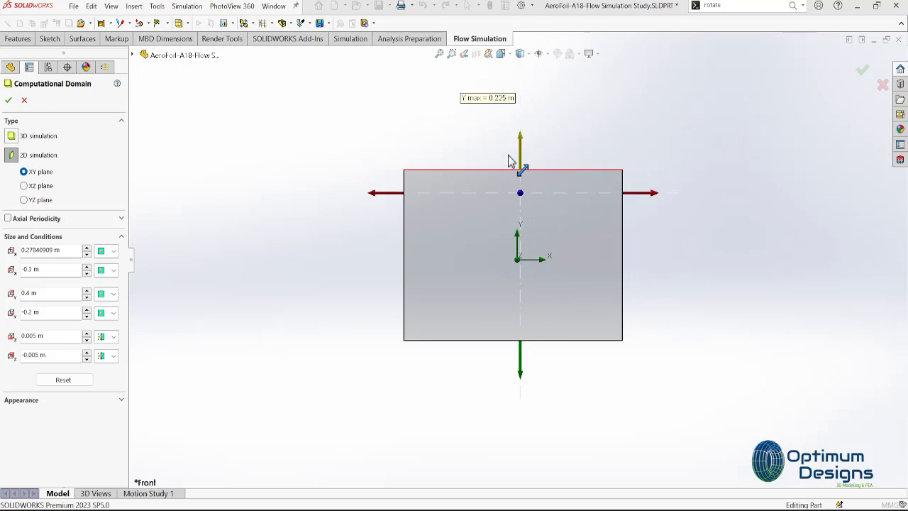
left_click_drag(521, 364, 526, 322)
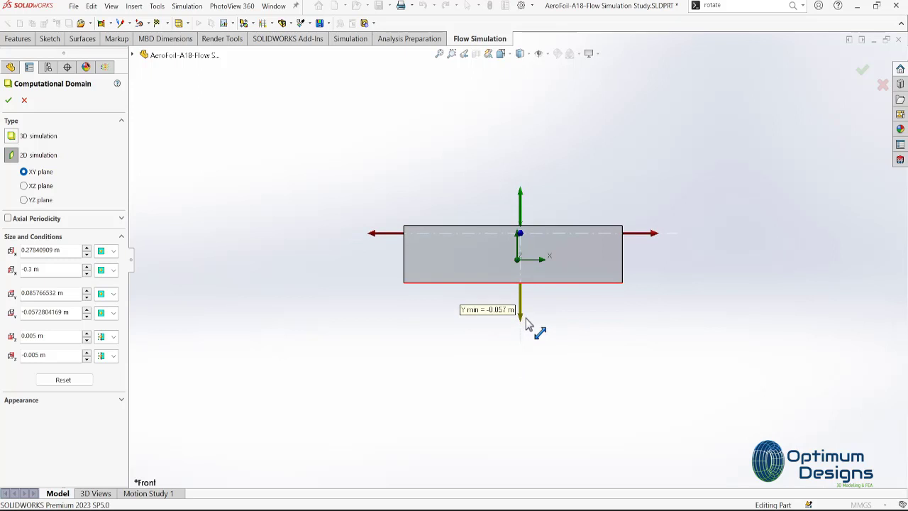
left_click_drag(379, 234, 433, 243)
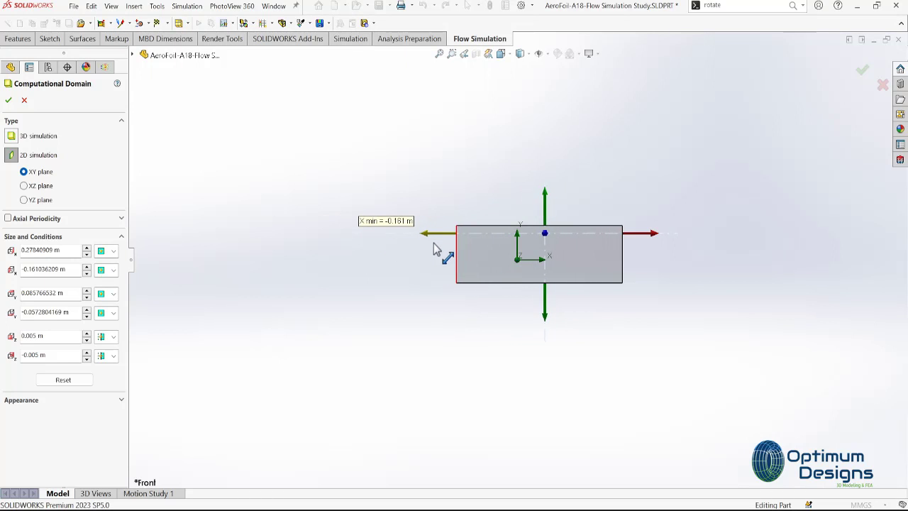
left_click_drag(644, 238, 619, 237)
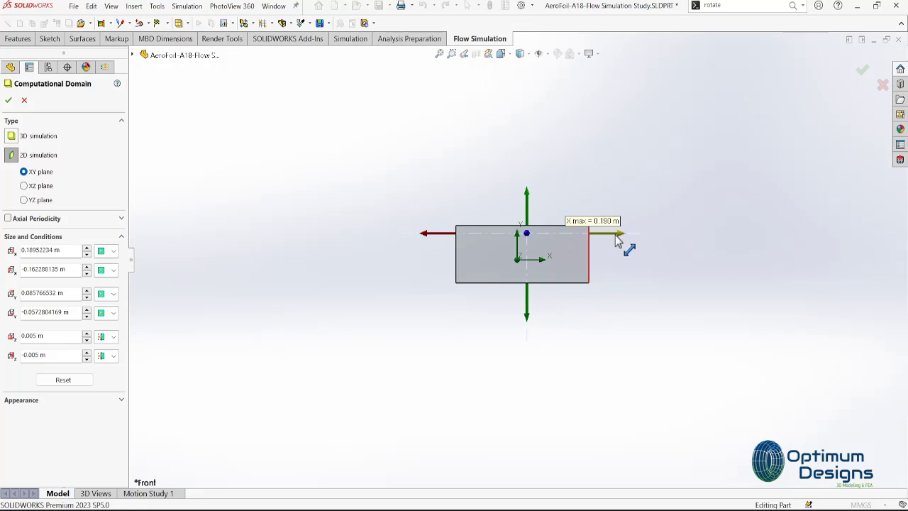
mouse_move(502, 277)
middle_mouse_down()
mouse_move(550, 312)
mouse_move(539, 241)
middle_mouse_up()
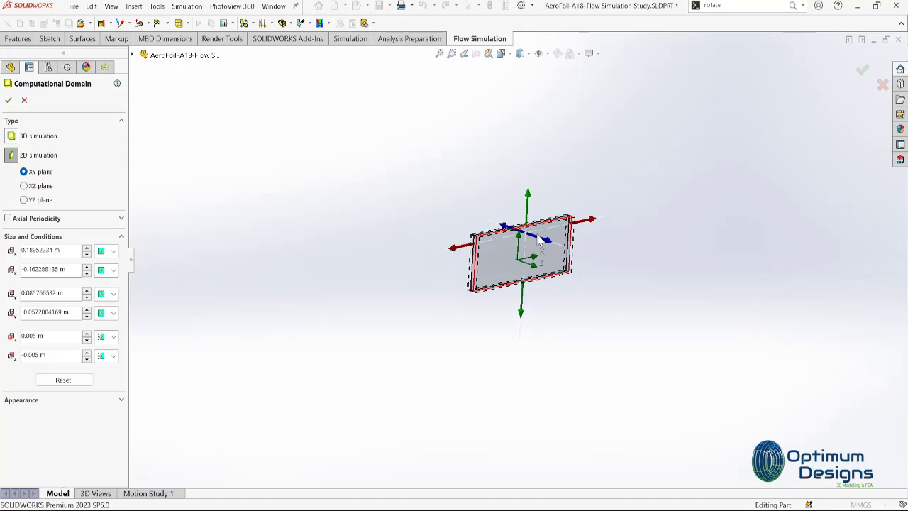
scroll(539, 241, "down", 5)
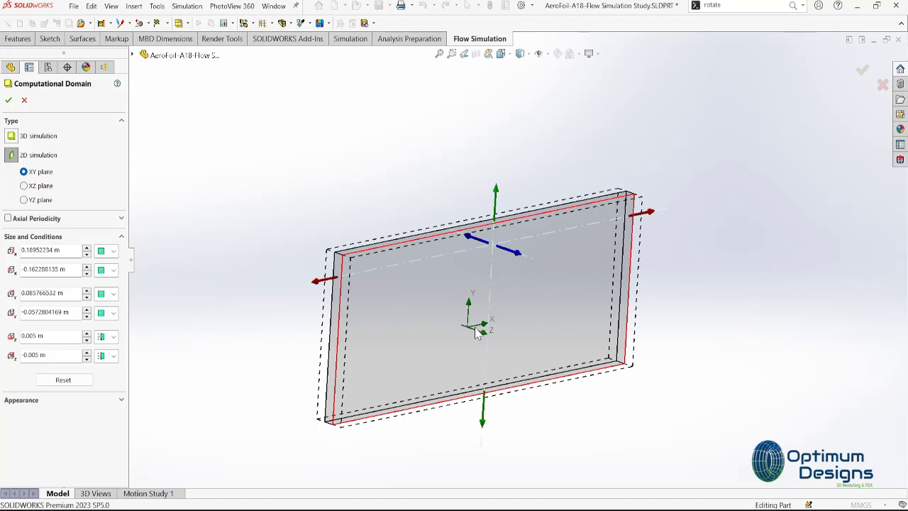
left_click(8, 100)
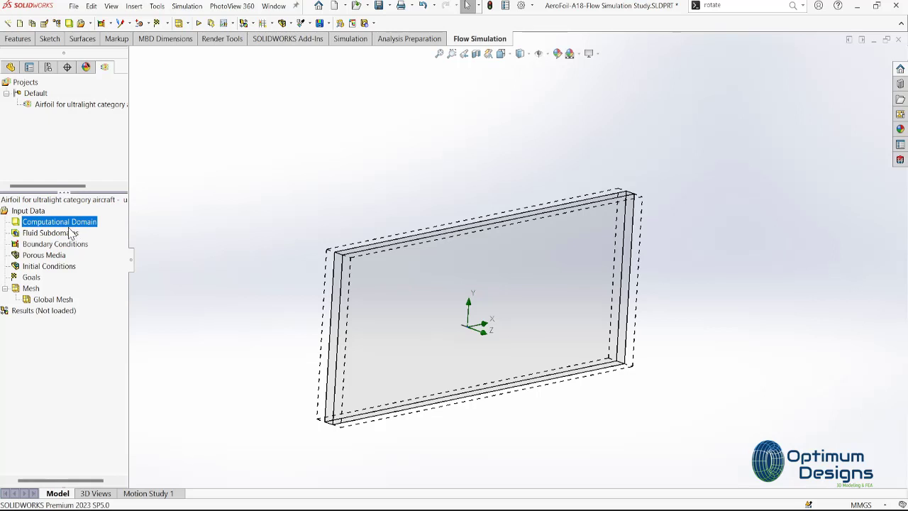
Insert global goals: average Static Pressure, average Total Pressure, Force (X) and Force (Y)
right_click(32, 281)
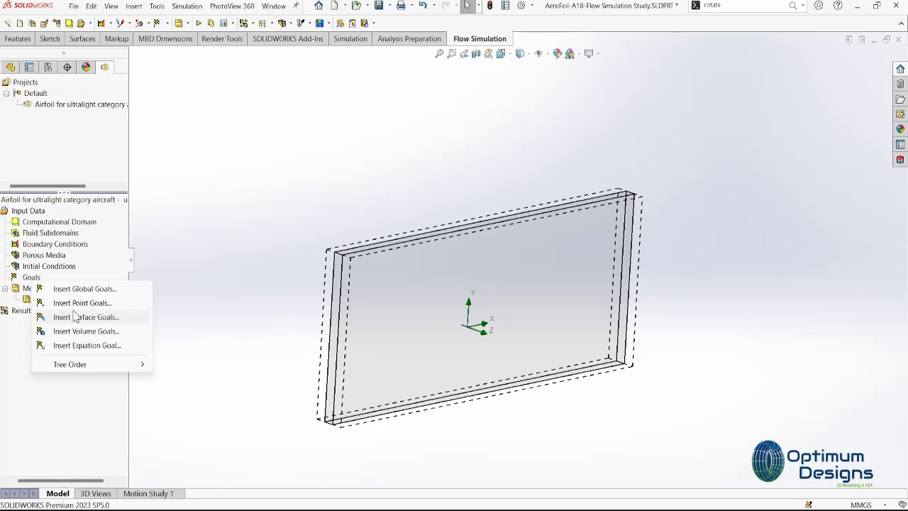
left_click(82, 288)
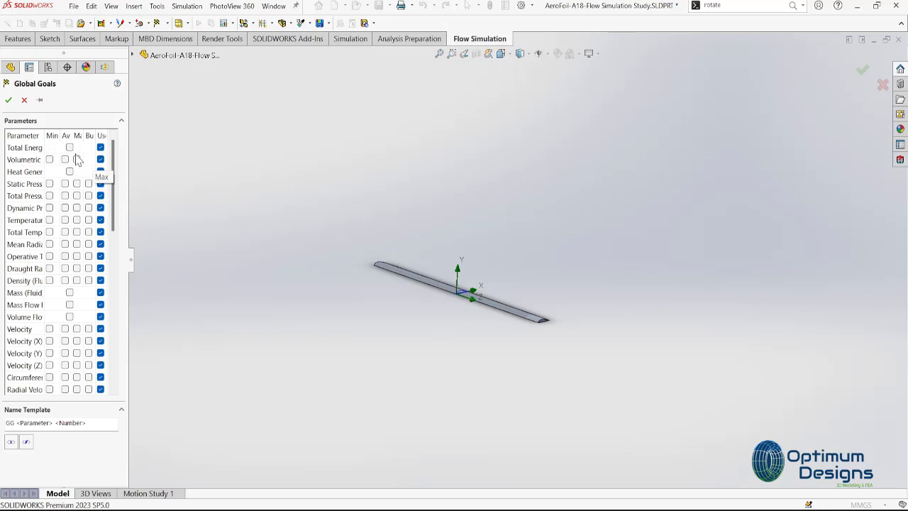
left_click_drag(45, 135, 63, 135)
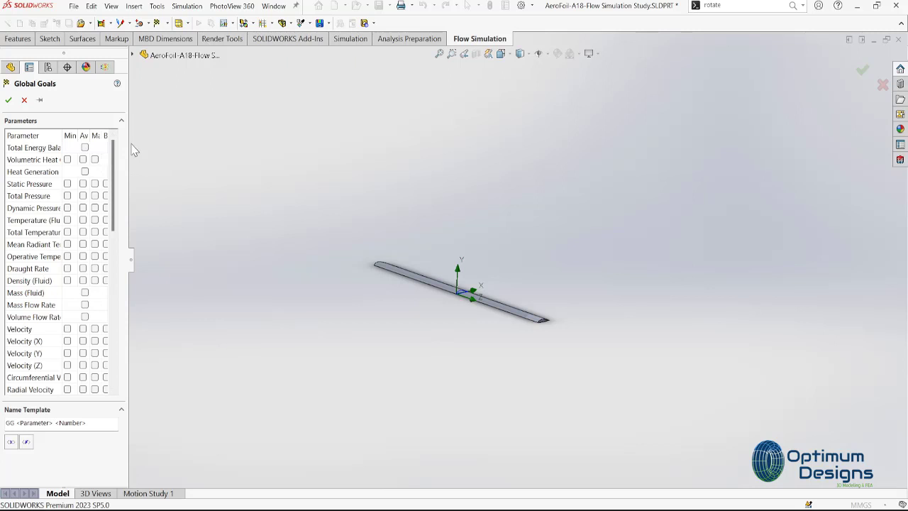
left_click_drag(127, 147, 177, 148)
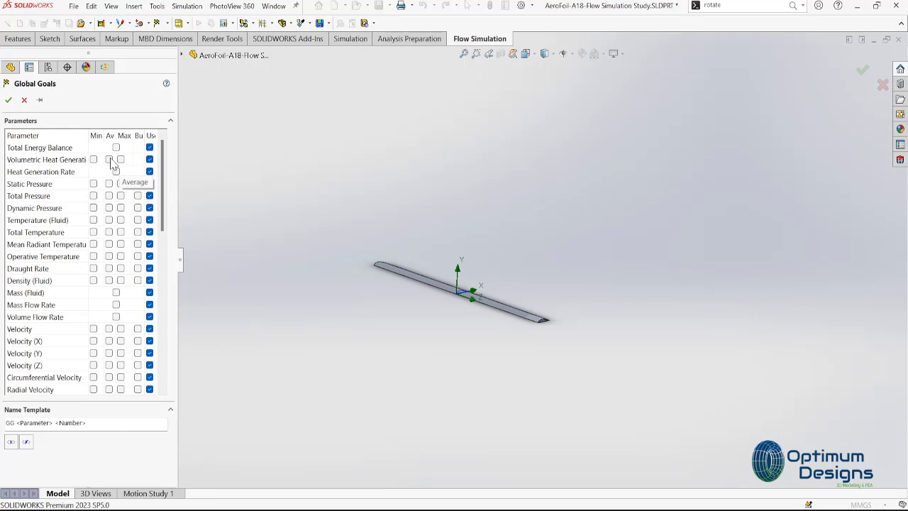
left_click(109, 184)
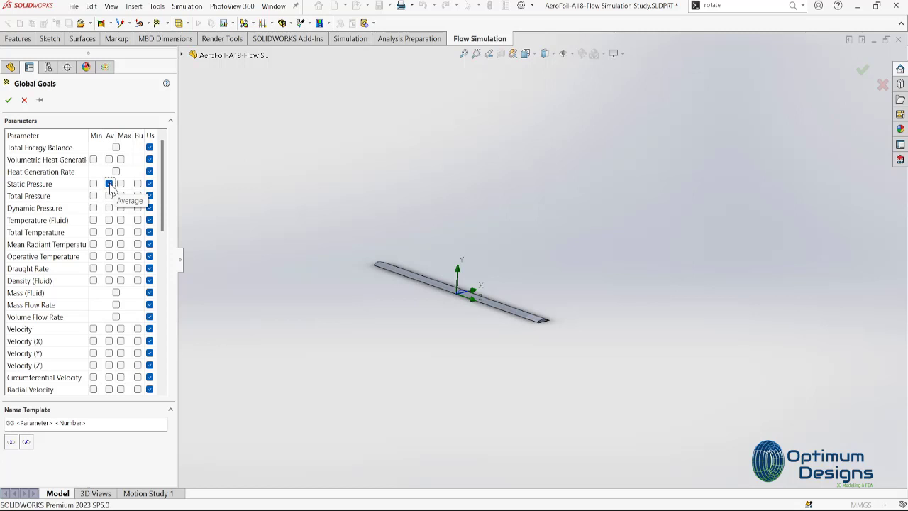
left_click(108, 196)
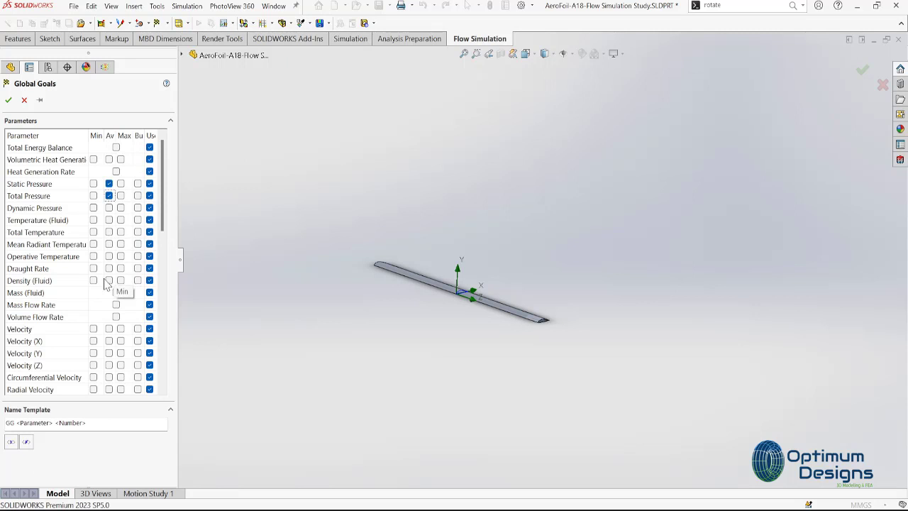
scroll(102, 303, "down", 4)
scroll(100, 308, "down", 3)
scroll(99, 307, "down", 3)
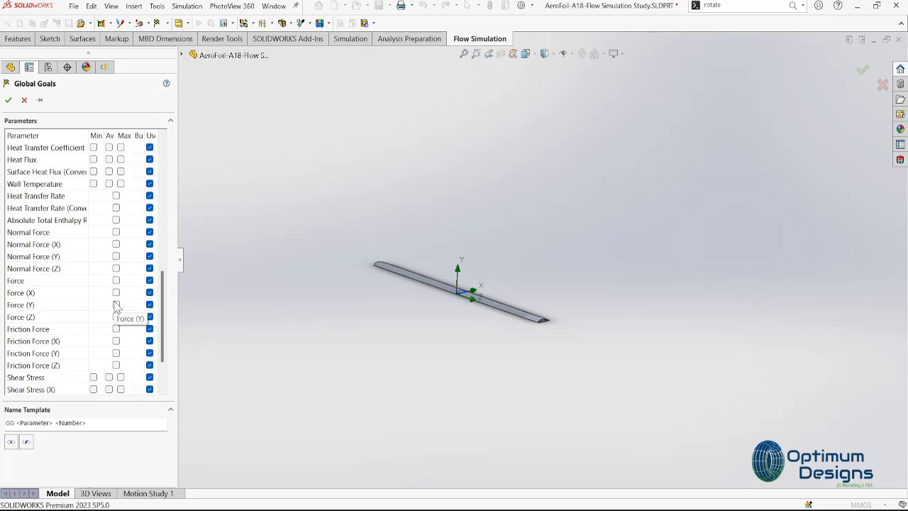
left_click(116, 294)
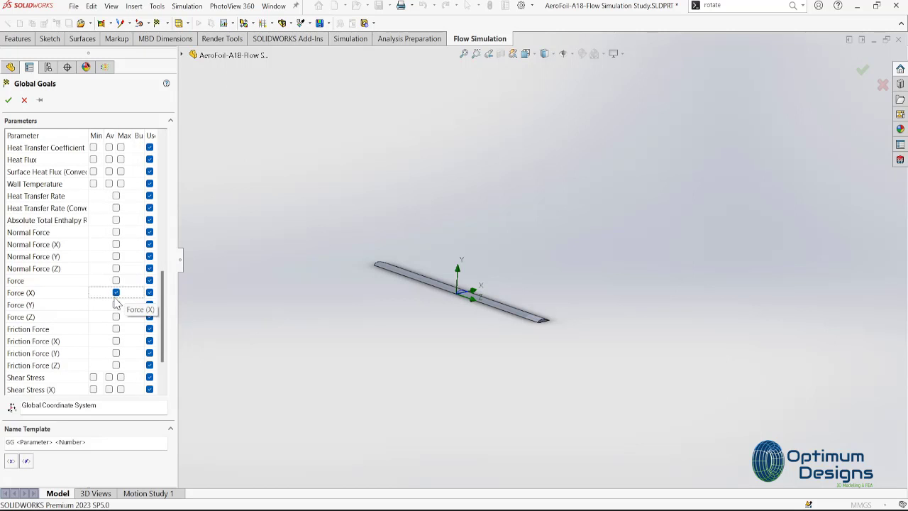
left_click(117, 306)
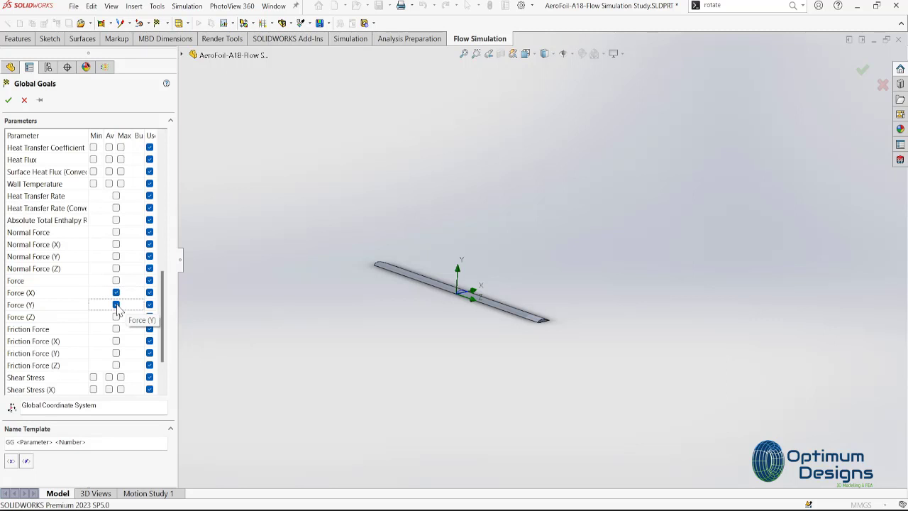
left_click(7, 100)
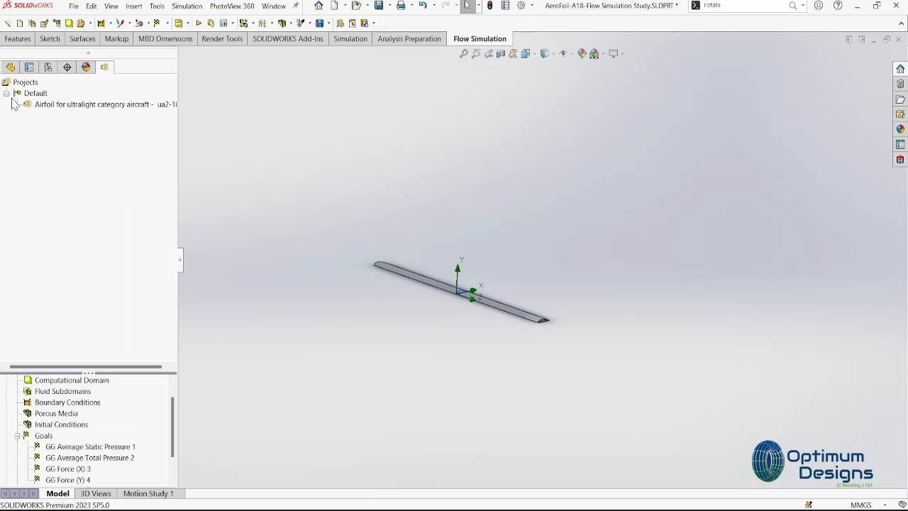
Insert a wall boundary condition on the airfoil face
left_click_drag(105, 370, 106, 136)
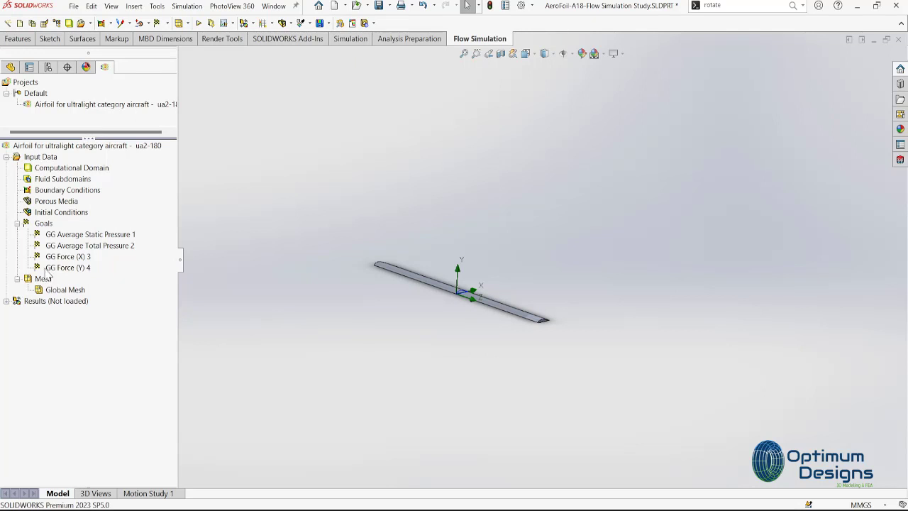
right_click(66, 192)
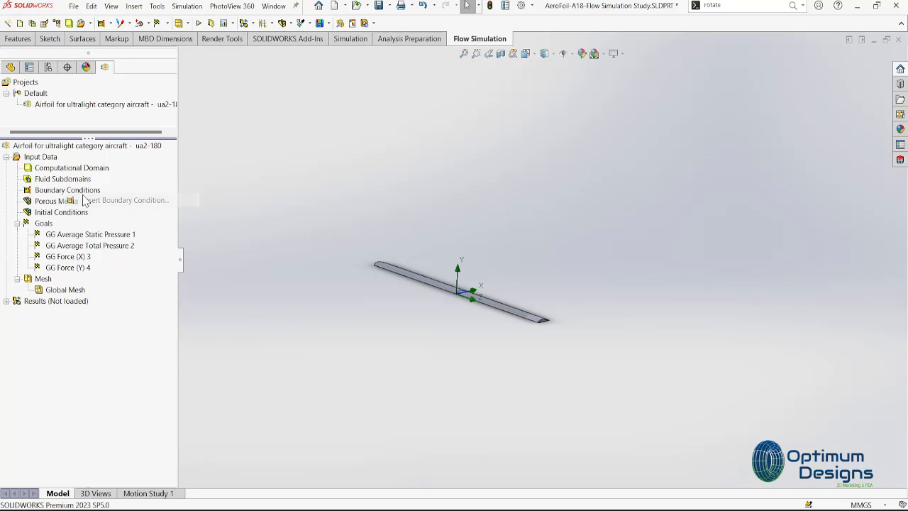
left_click(88, 199)
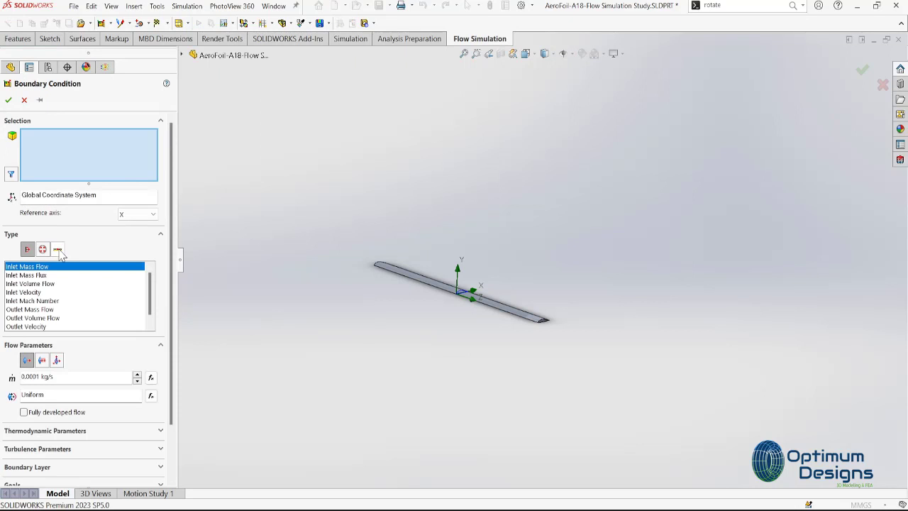
left_click(58, 248)
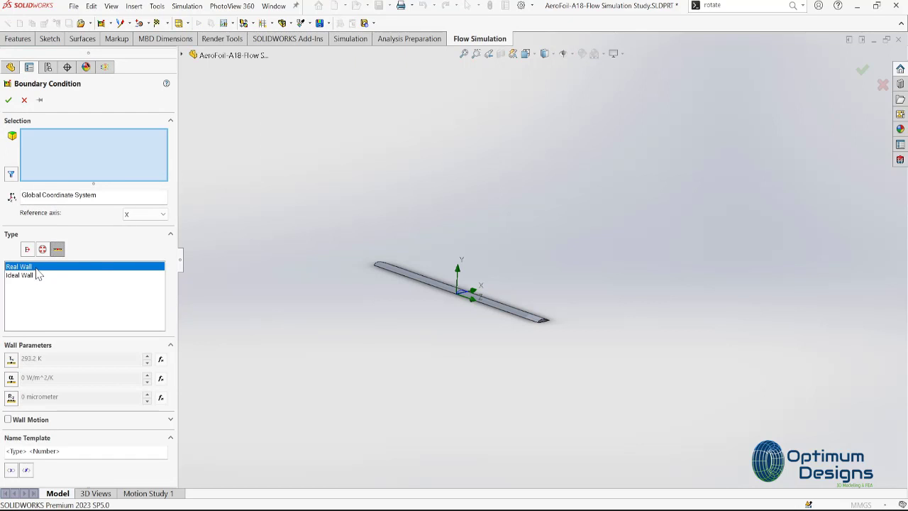
scroll(469, 282, "down", 5)
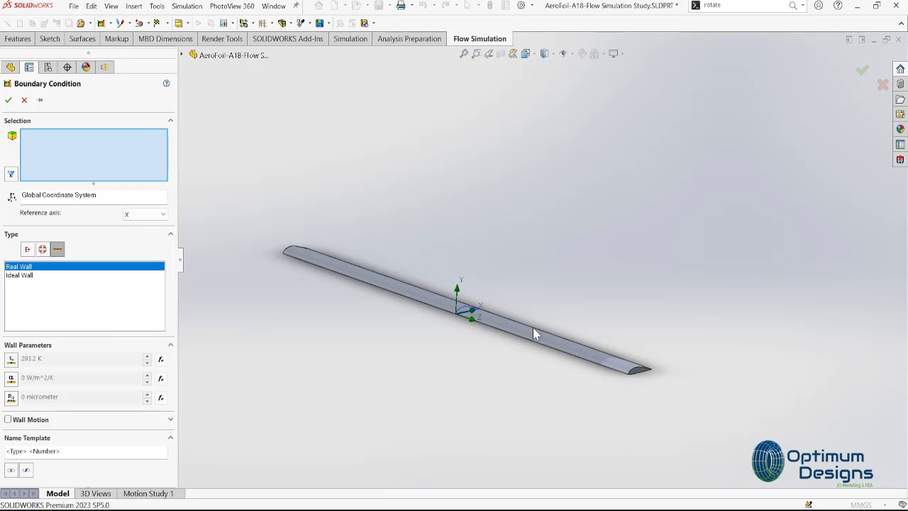
left_click(532, 338)
scroll(595, 354, "up", 3)
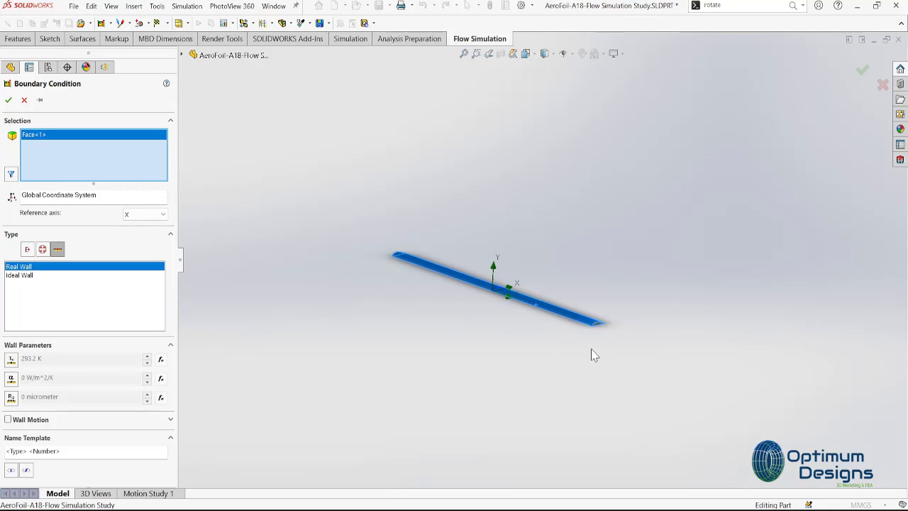
middle_click_drag(595, 354, 561, 363)
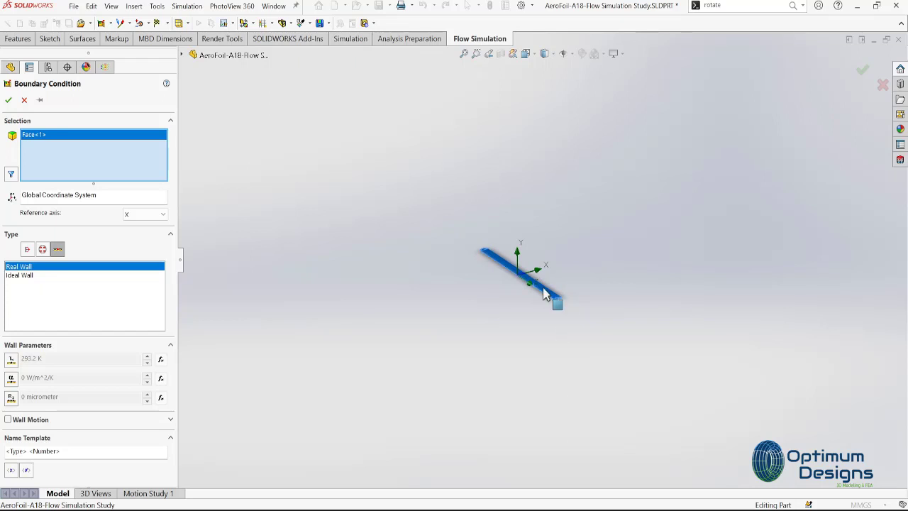
scroll(510, 283, "down", 3)
scroll(509, 284, "down", 2)
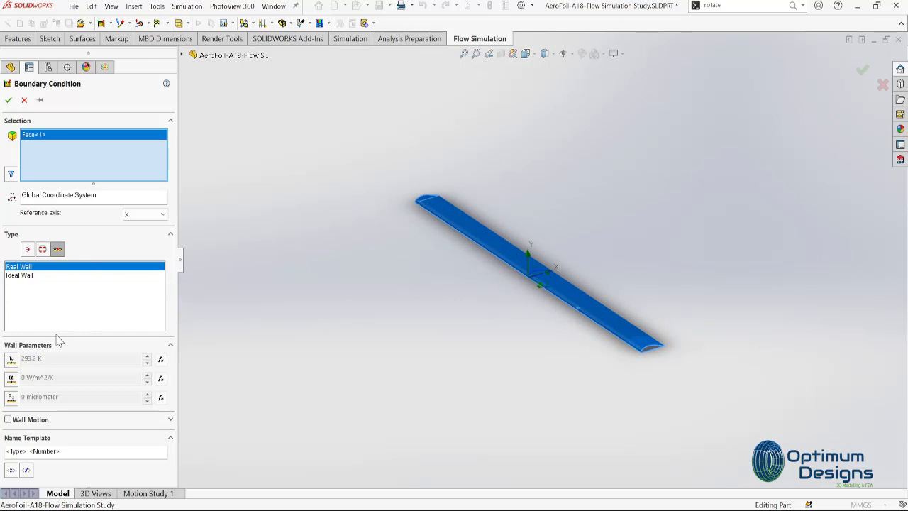
Set the Real Wall roughness to 279.4 micrometers and apply it
left_click(47, 398)
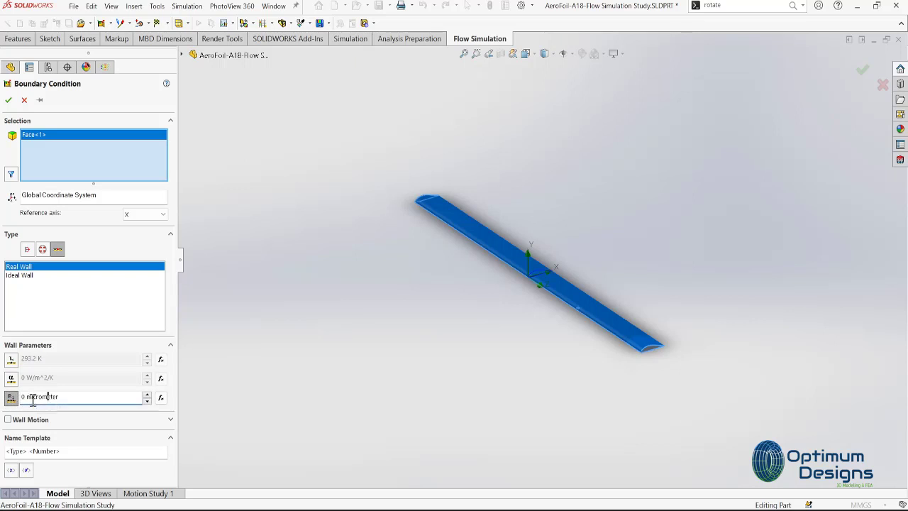
double_click(24, 397)
type("279.4")
key("Tab")
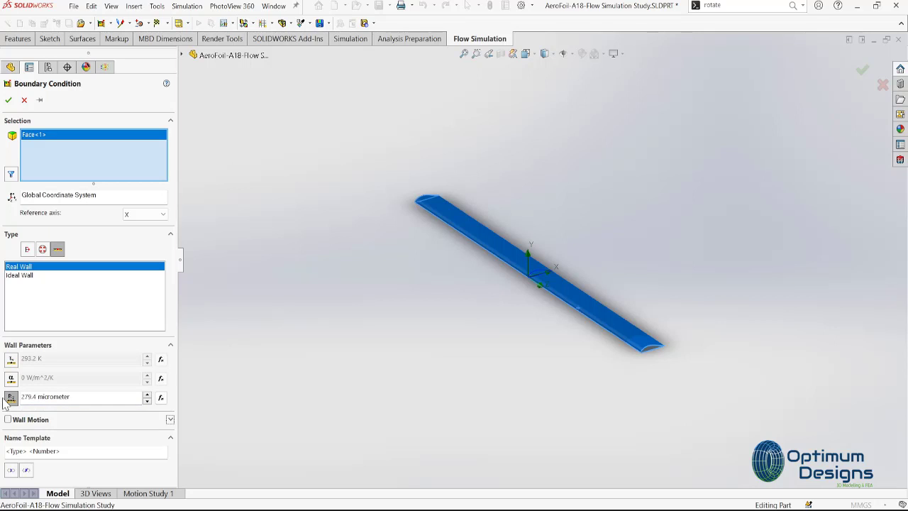
left_click(9, 398)
left_click(9, 100)
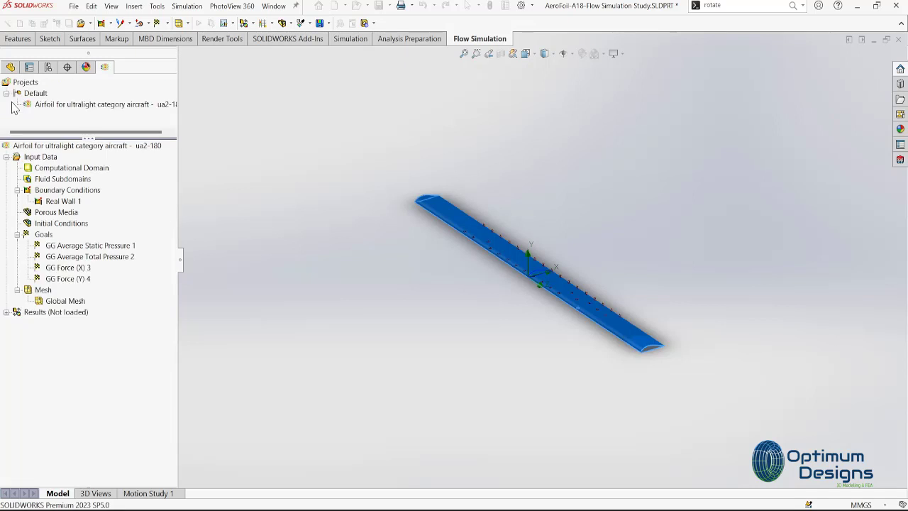
right_click(40, 236)
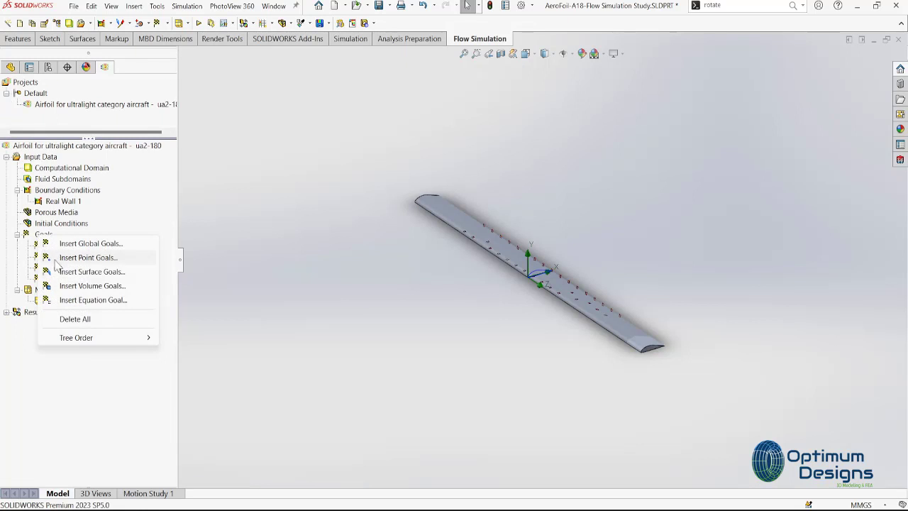
left_click(71, 301)
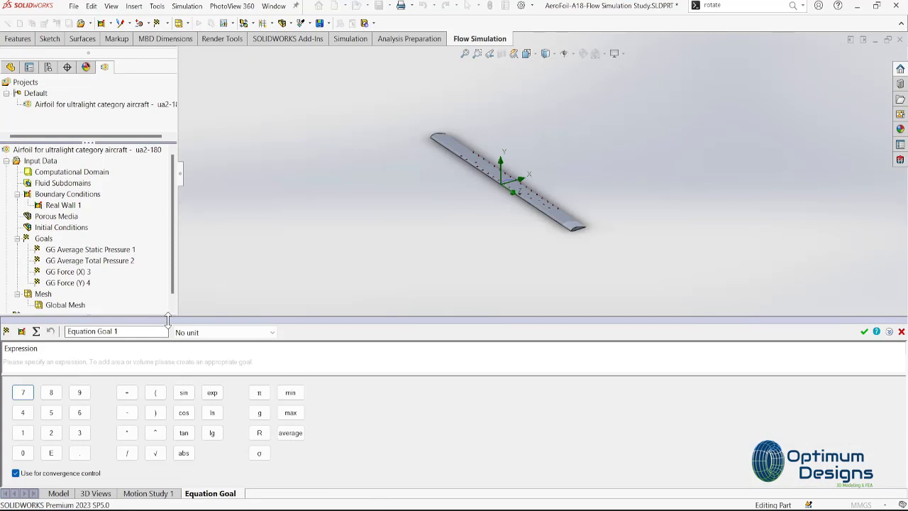
left_click(95, 364)
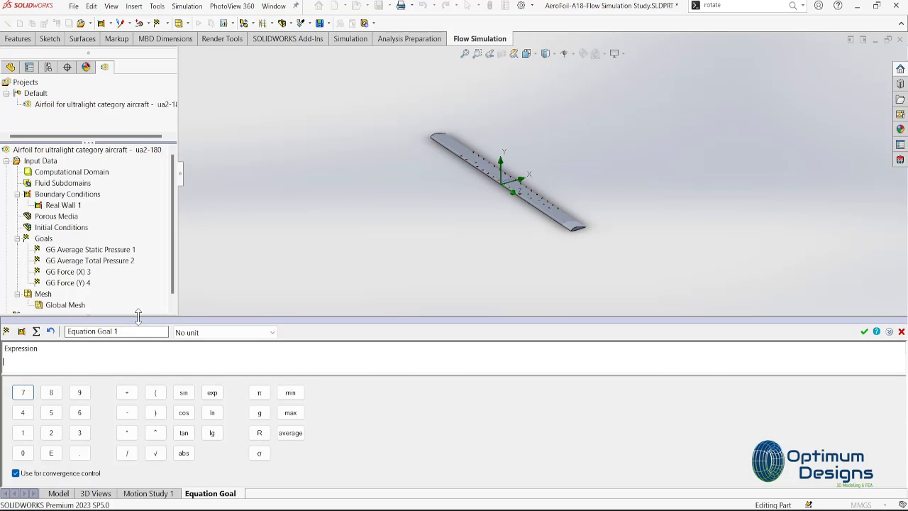
left_click(64, 272)
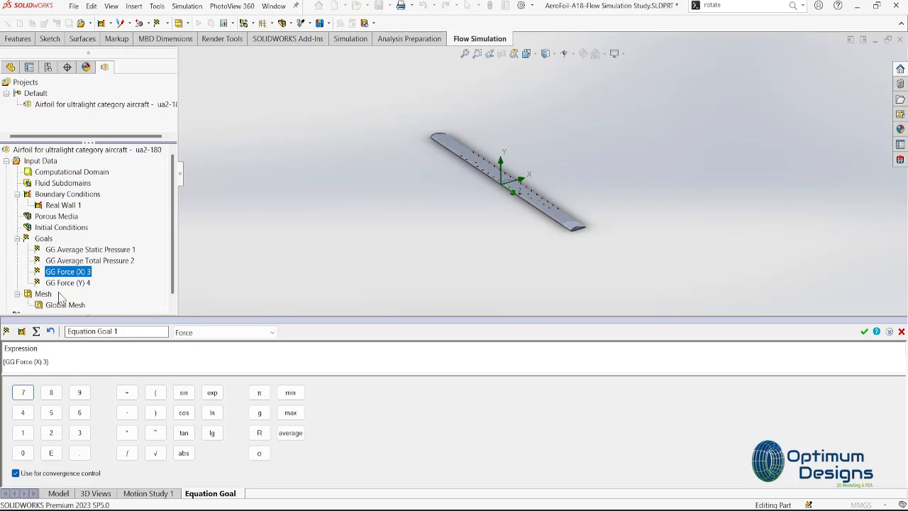
left_click(900, 331)
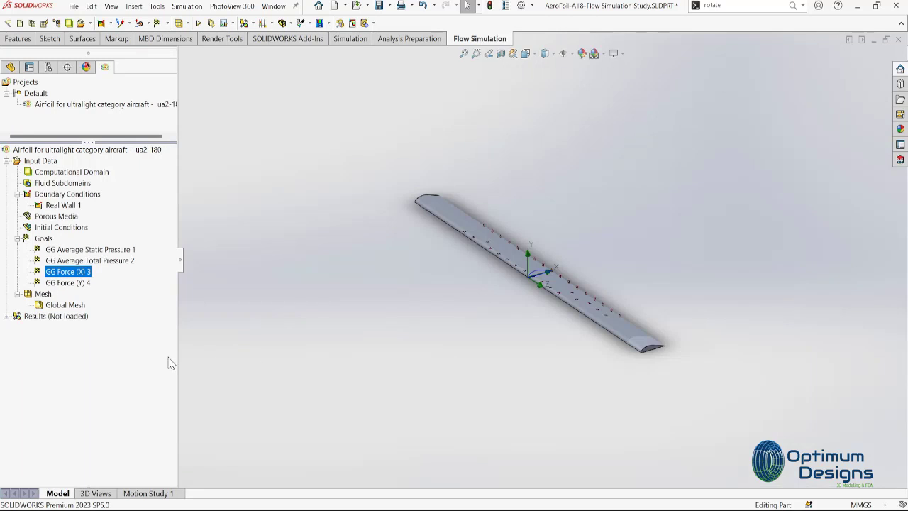
Rename GG Force (X) 3 to 'Drag Force (X) 3'
right_click(64, 272)
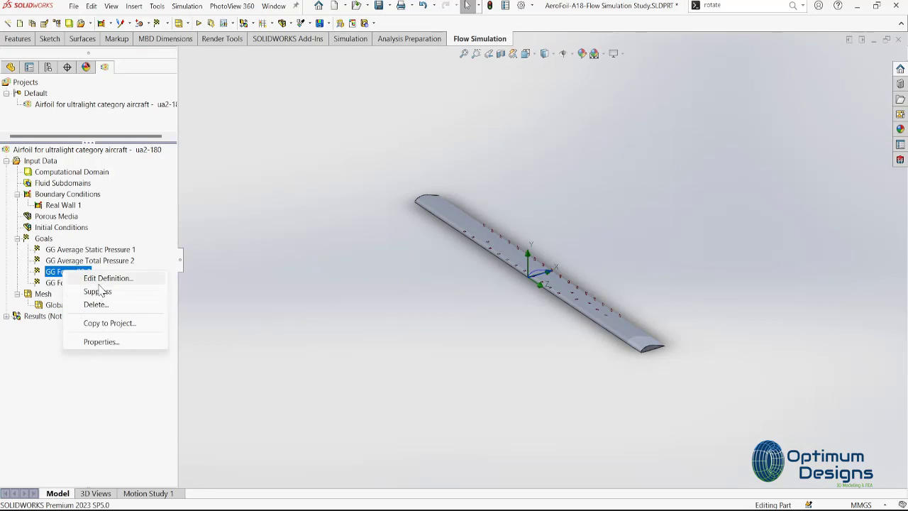
left_click(100, 341)
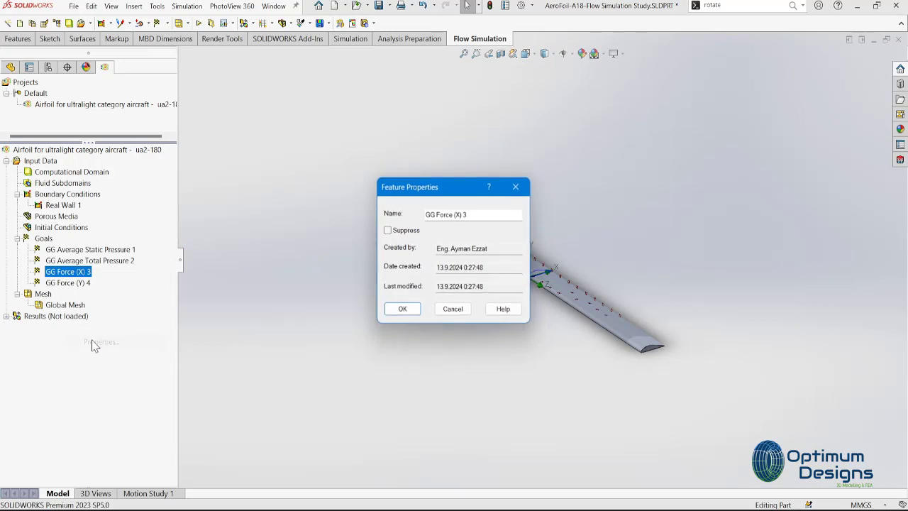
left_click(426, 214)
key("Delete")
key("Delete")
key("Delete")
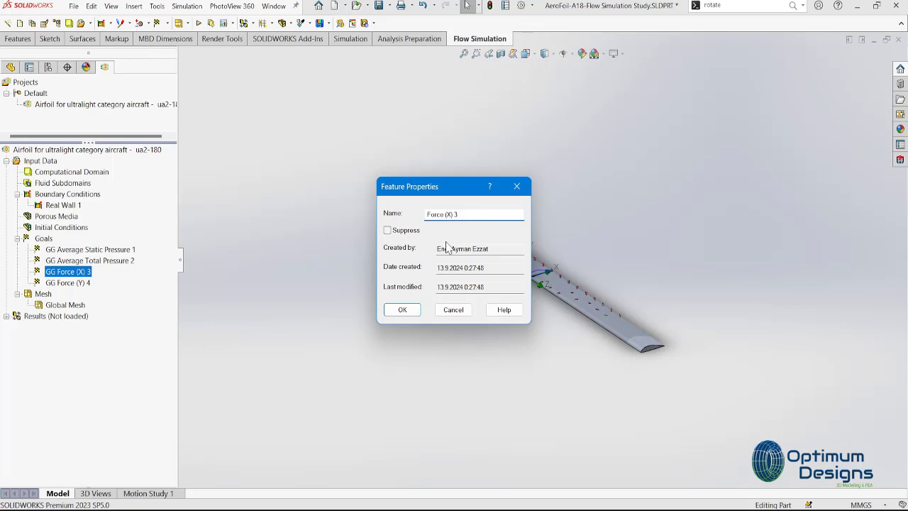
type("Dra")
type("g")
left_click(406, 316)
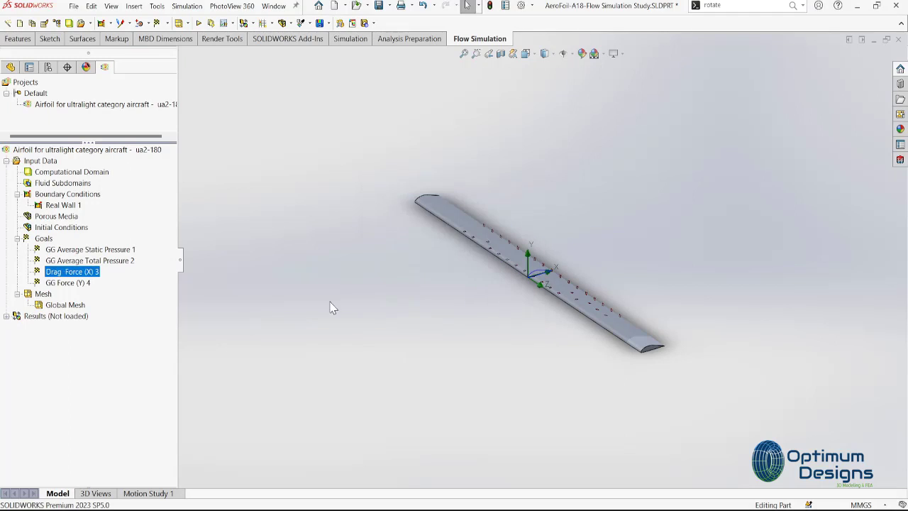
Rename GG Force (Y) 4 to 'Lift Force (Y) 4'
right_click(70, 283)
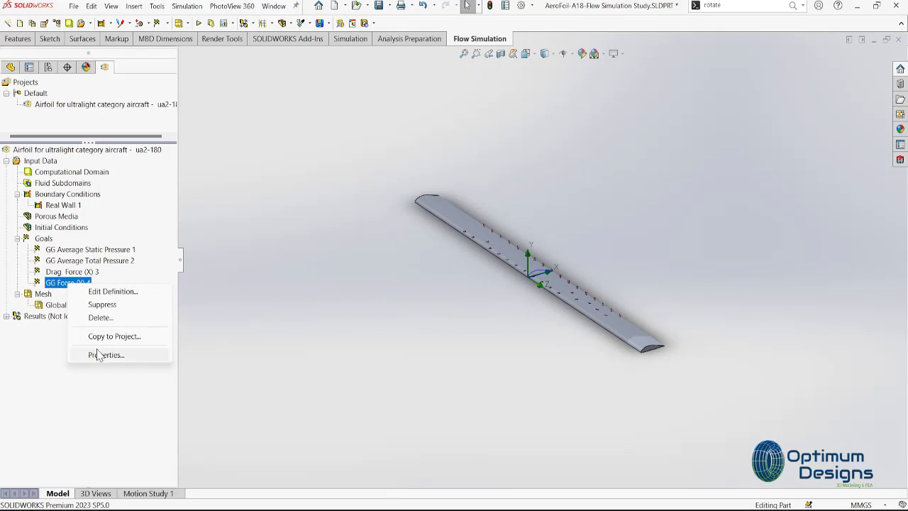
left_click(106, 355)
left_click(429, 214)
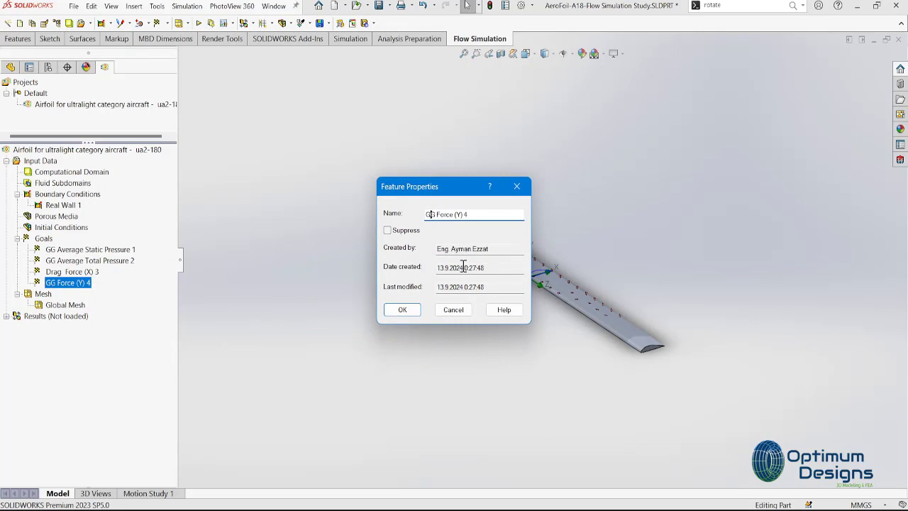
key("BackSpace")
key("Delete")
key("Delete")
type("Lift")
left_click(402, 310)
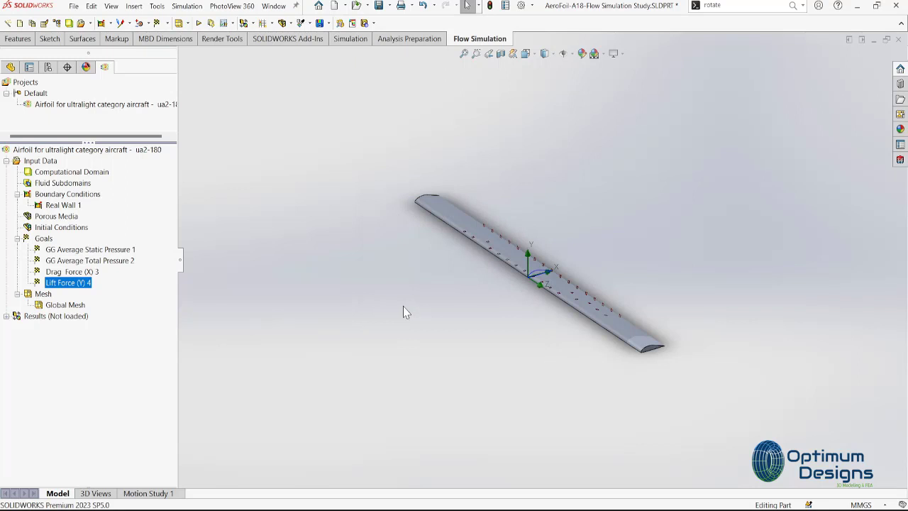
left_click(44, 239)
Insert equation goal 2*({Lift Force (Y) 4})/(1.2256*(43.644^2)*0.01*1) for lift coefficient
right_click(44, 239)
left_click(95, 304)
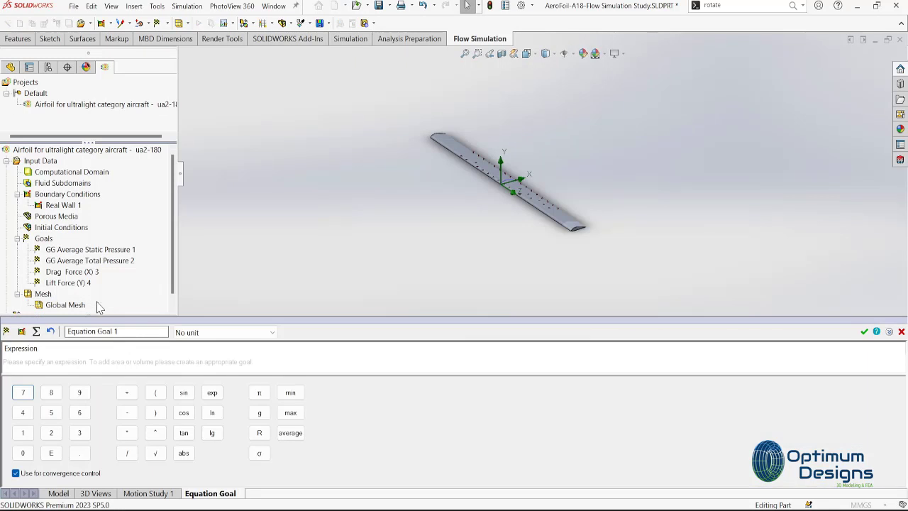
left_click(81, 362)
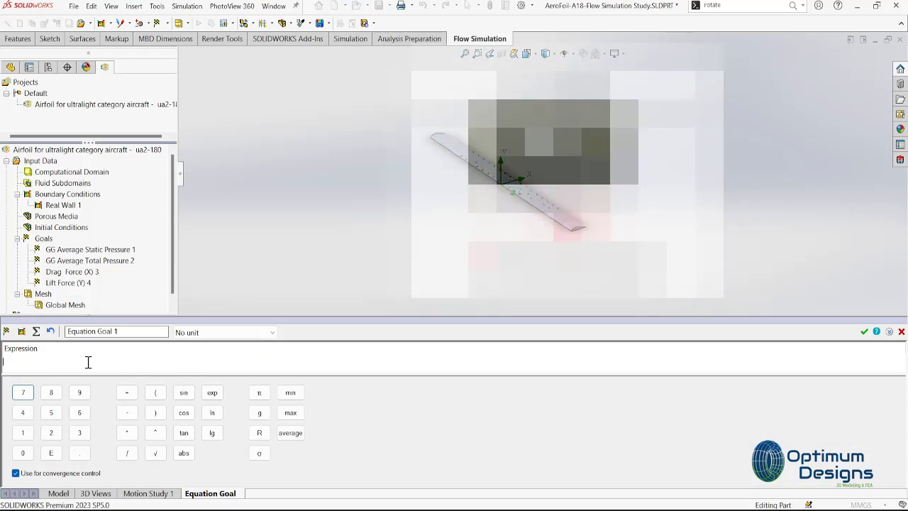
type("2")
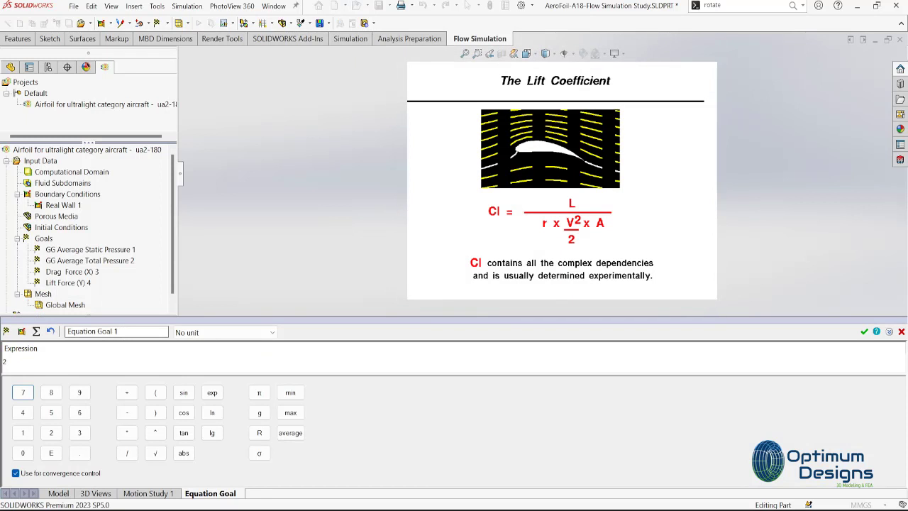
type("*")
left_click(63, 283)
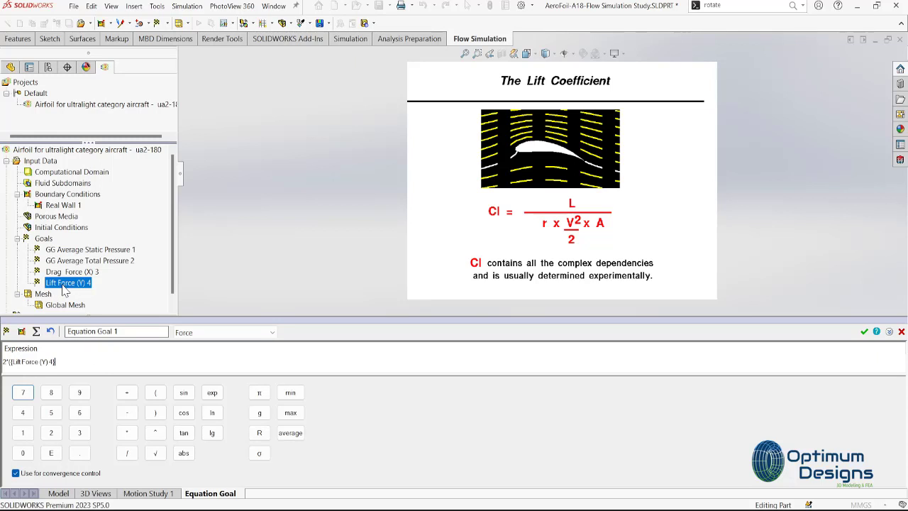
type(")/(1.2256*")
type("(43")
type(".644^")
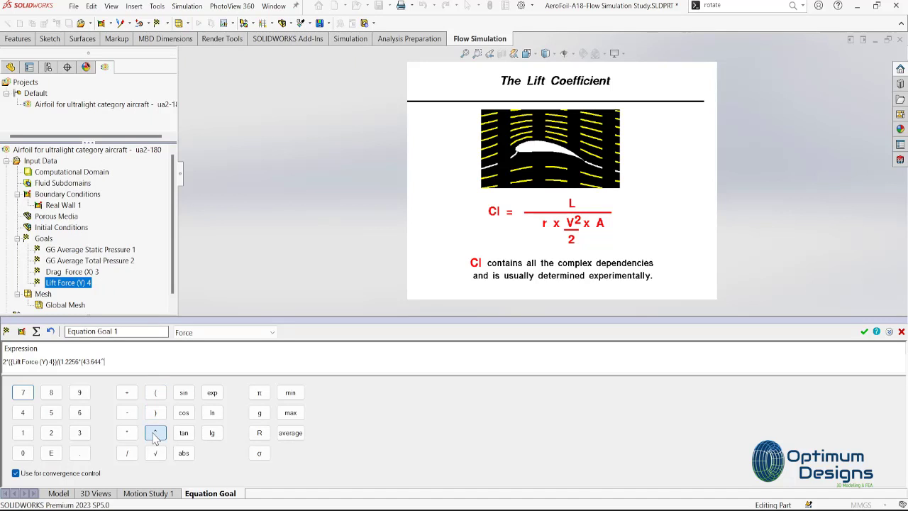
type("2)*0.")
type("01*1")
type(")")
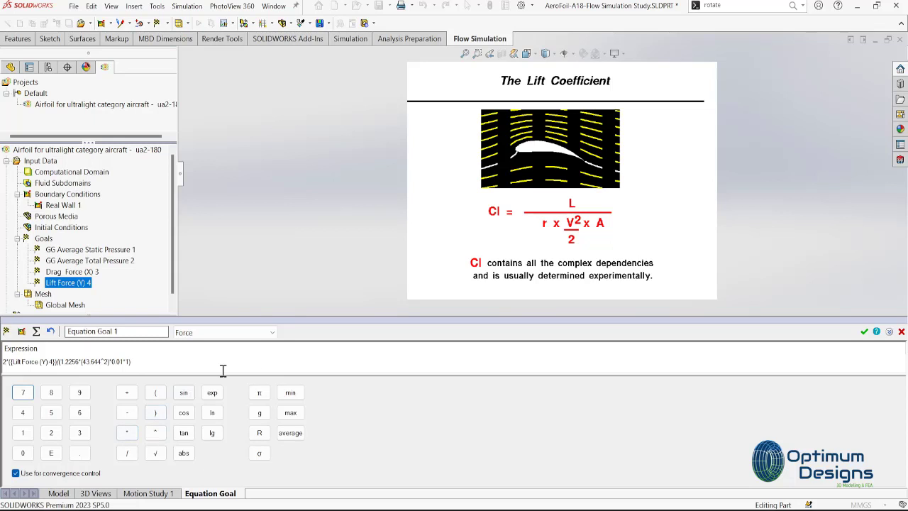
left_click(864, 331)
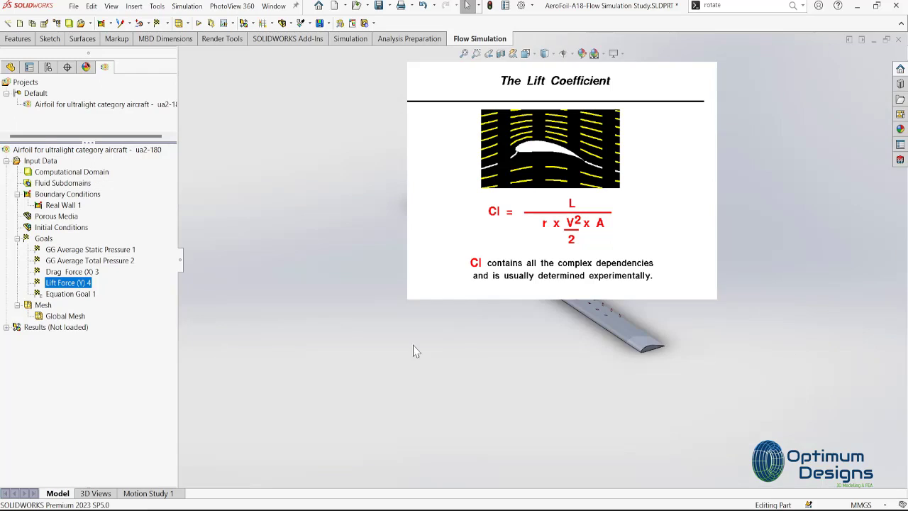
Rename Equation Goal 1 to 'Lift Coeffient' in its properties
right_click(84, 295)
left_click(121, 365)
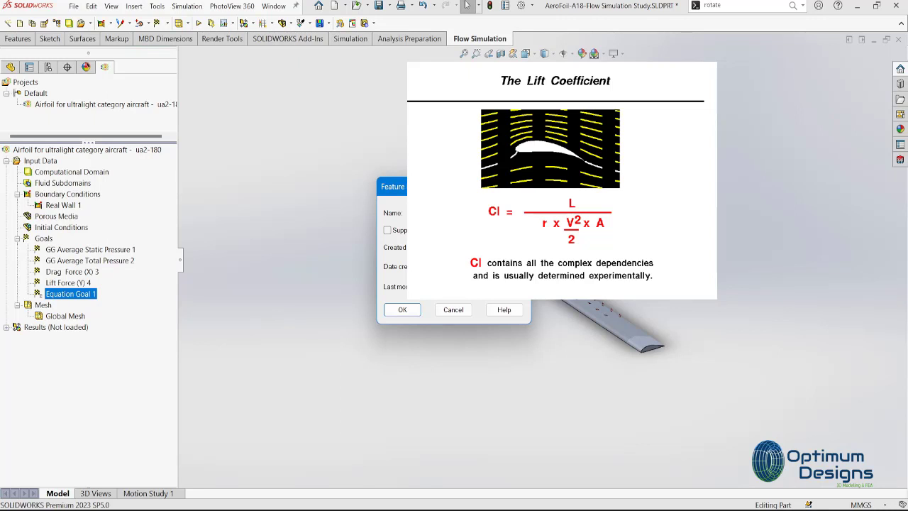
type("Lift Coeffient")
left_click(402, 309)
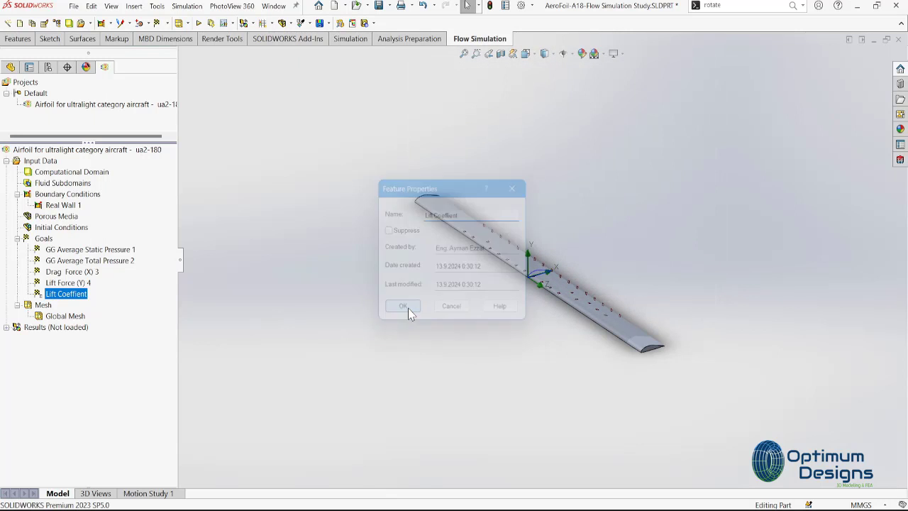
right_click(46, 239)
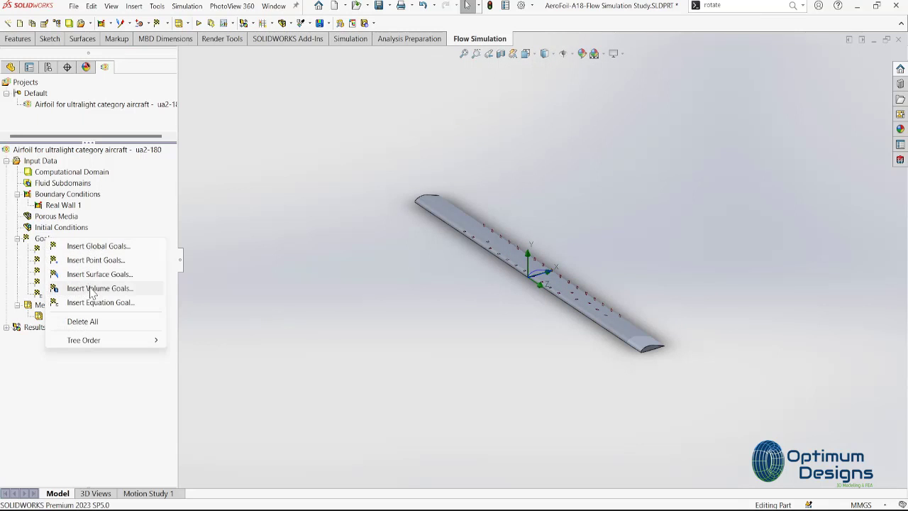
Create equation goal 2*({Drag Force (X) 3})/(1.2256*(43.644^2)*0.01*1) for drag coefficient
left_click(95, 302)
type("(2*")
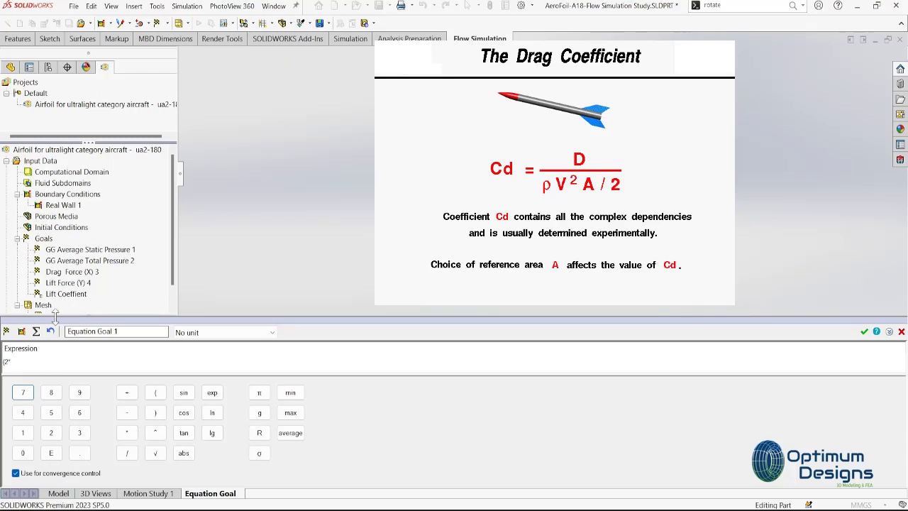
left_click(79, 273)
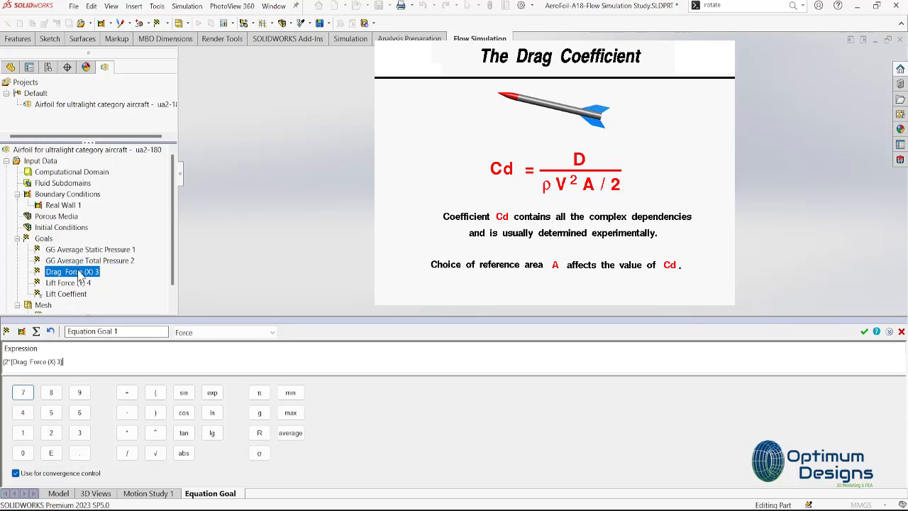
type(")")
type("/(")
type("1.2256*(43.644")
left_click(156, 433)
left_click(863, 331)
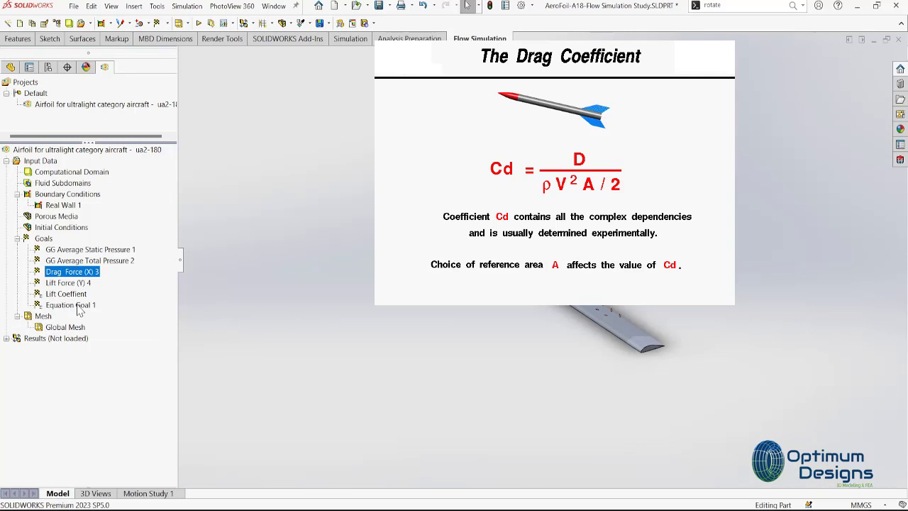
Rename the new Equation Goal 1 to 'Drag Coeffient'
left_click(73, 307)
right_click(73, 310)
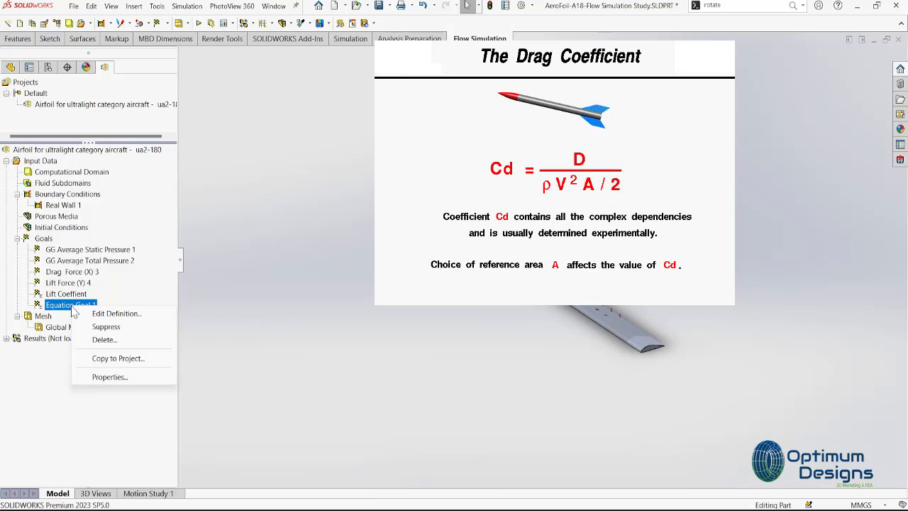
left_click(82, 377)
type("Drag Coeffient")
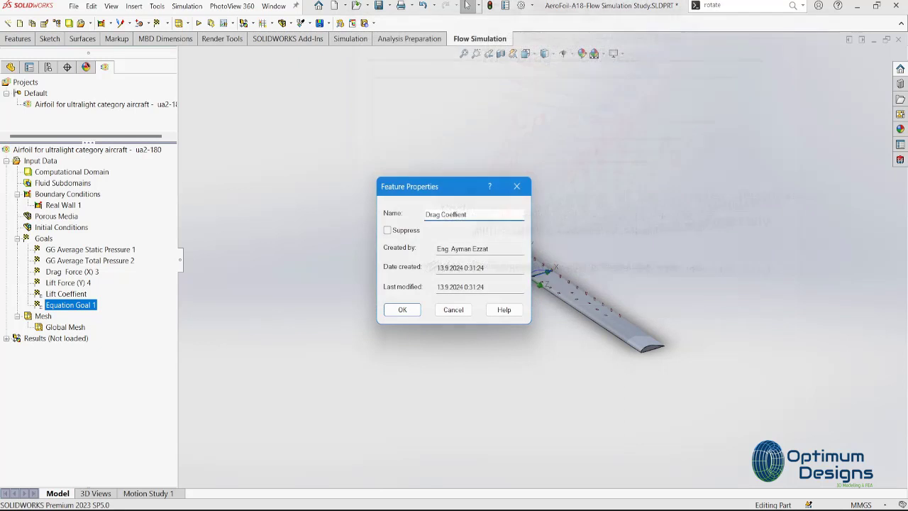
key("Return")
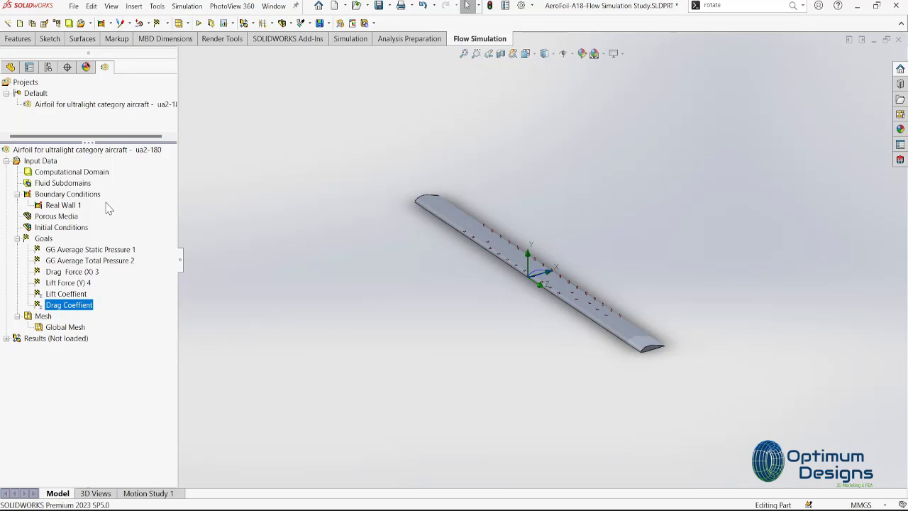
right_click(45, 161)
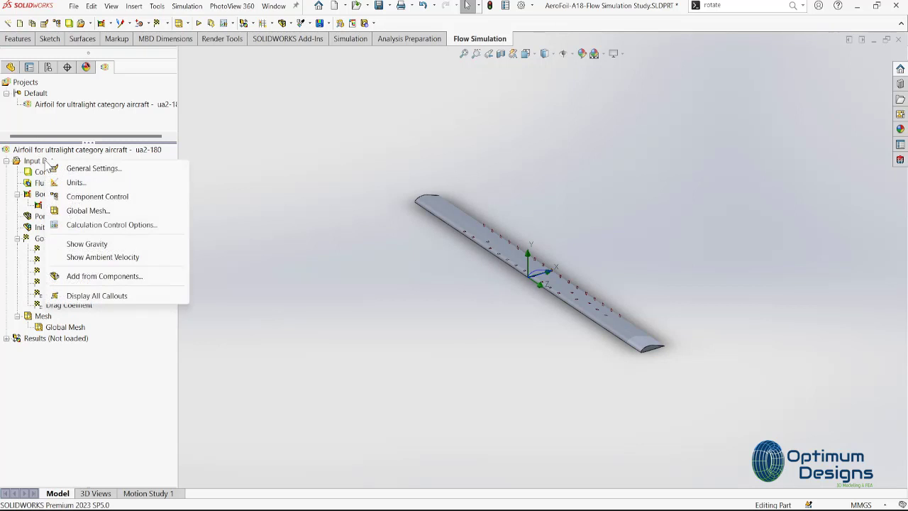
In General Settings initial conditions, set turbulence intensity to 0.2% and apply
left_click(112, 170)
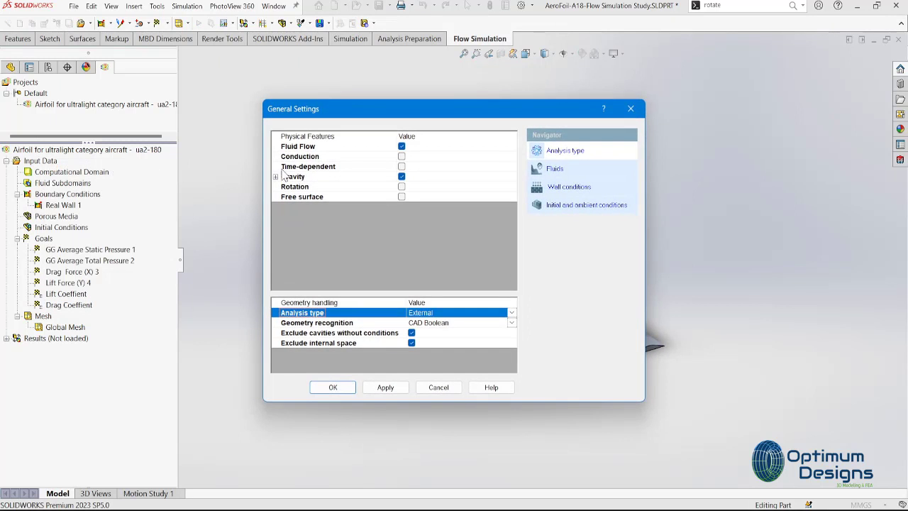
left_click(567, 204)
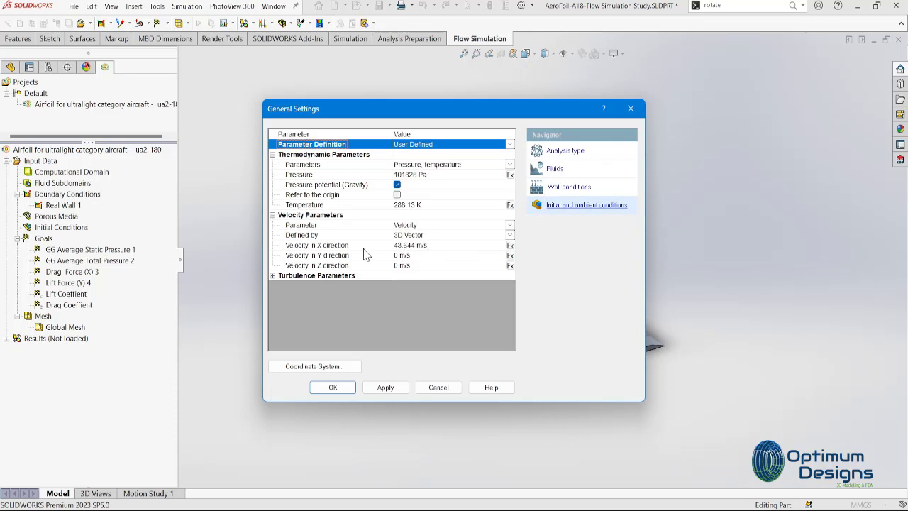
left_click(280, 275)
left_click(273, 275)
left_click(408, 296)
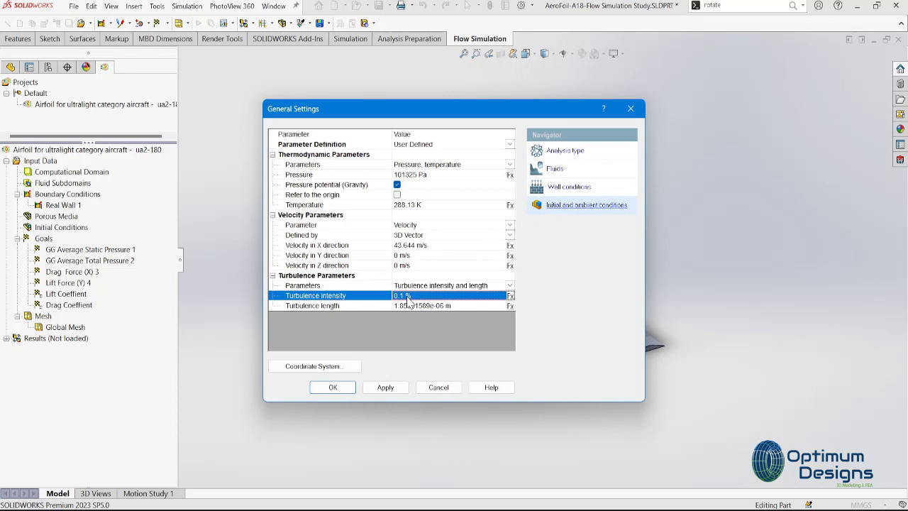
left_click(410, 329)
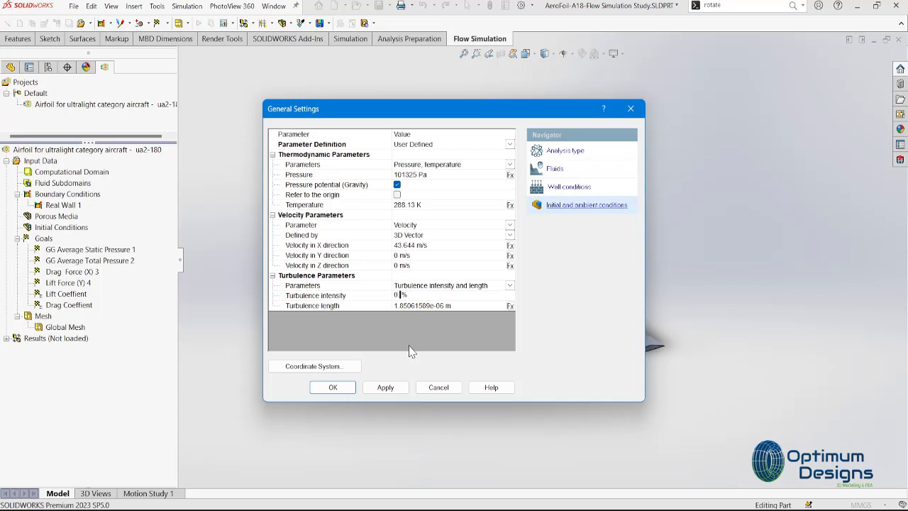
type(".2")
left_click(348, 387)
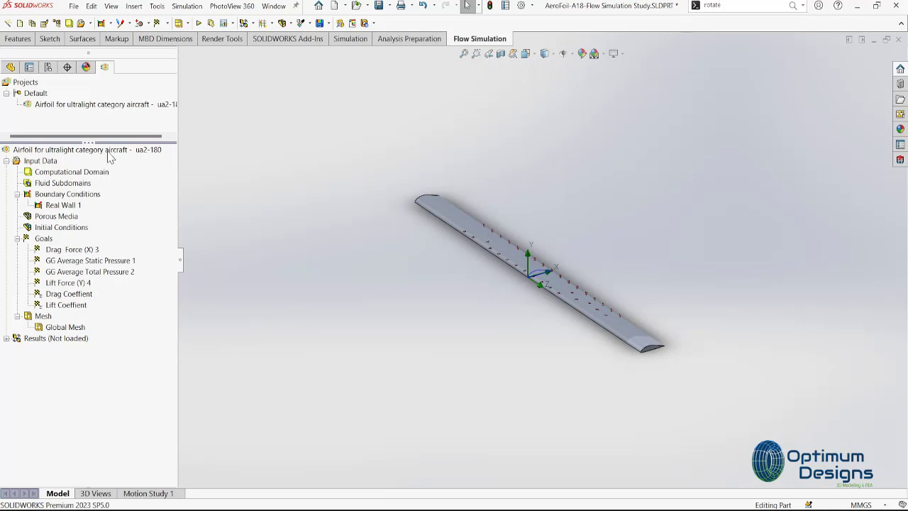
Display the basic mesh around the airfoil
right_click(44, 315)
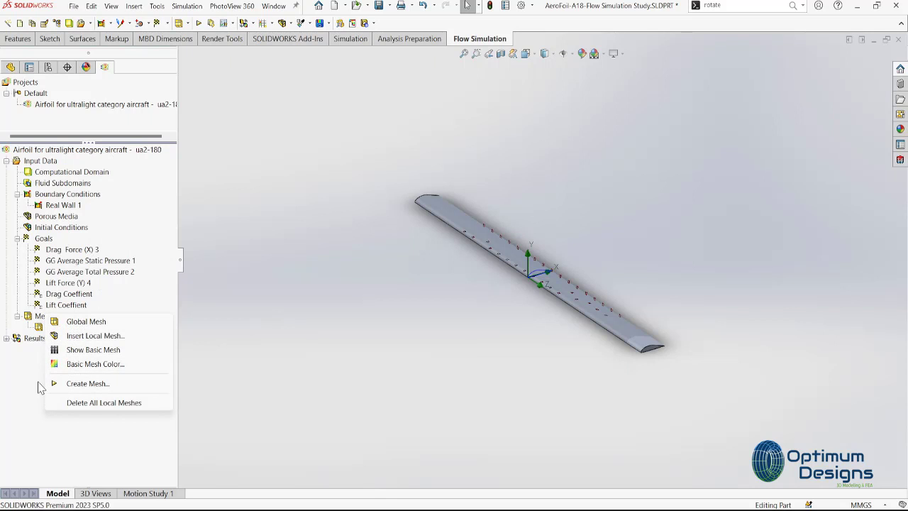
left_click(79, 350)
scroll(539, 294, "up", 2)
scroll(539, 294, "up", 2)
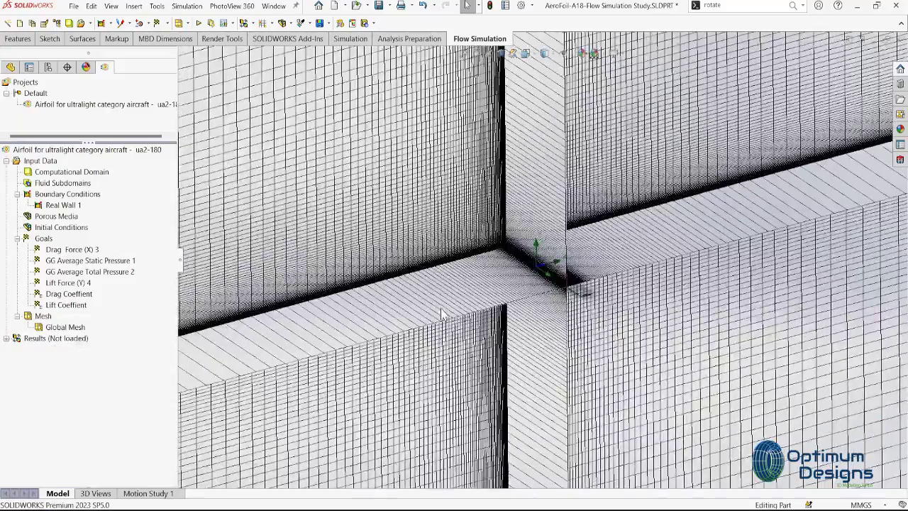
scroll(539, 294, "up", 2)
scroll(539, 294, "up", 2)
scroll(539, 294, "down", 2)
scroll(539, 294, "down", 2)
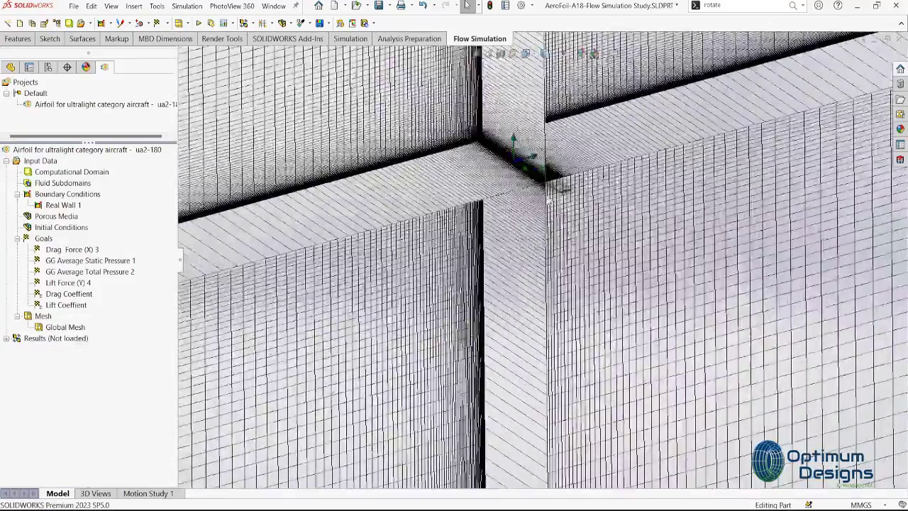
scroll(539, 294, "down", 2)
Set the Global Mesh automatic initial mesh level to 3 after trying levels 6 and 2
right_click(64, 328)
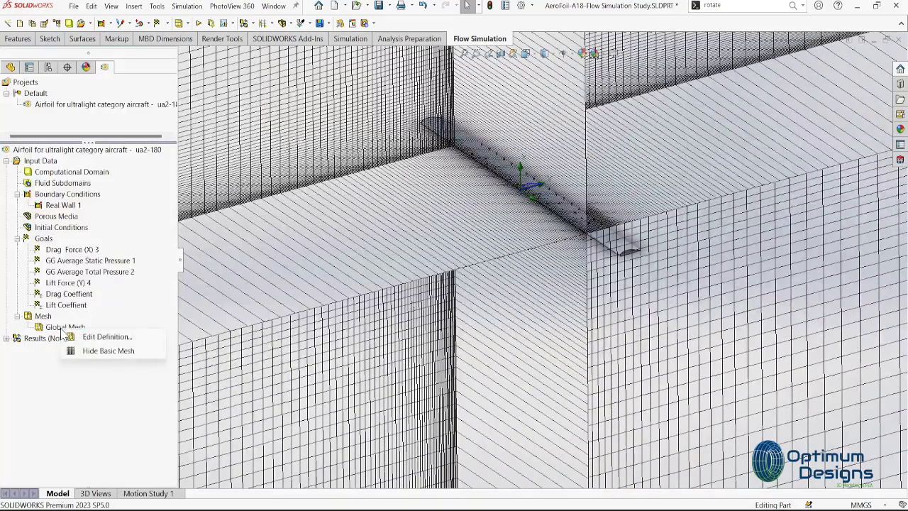
left_click(102, 339)
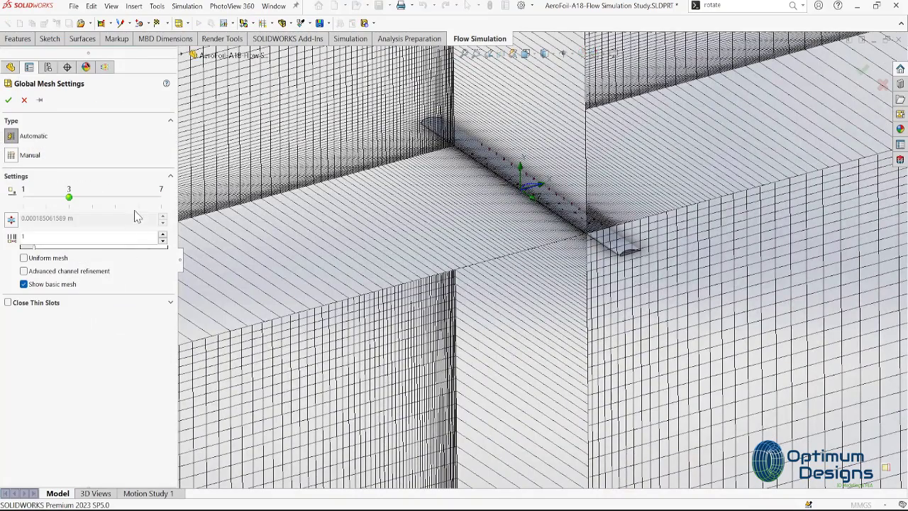
left_click(138, 198)
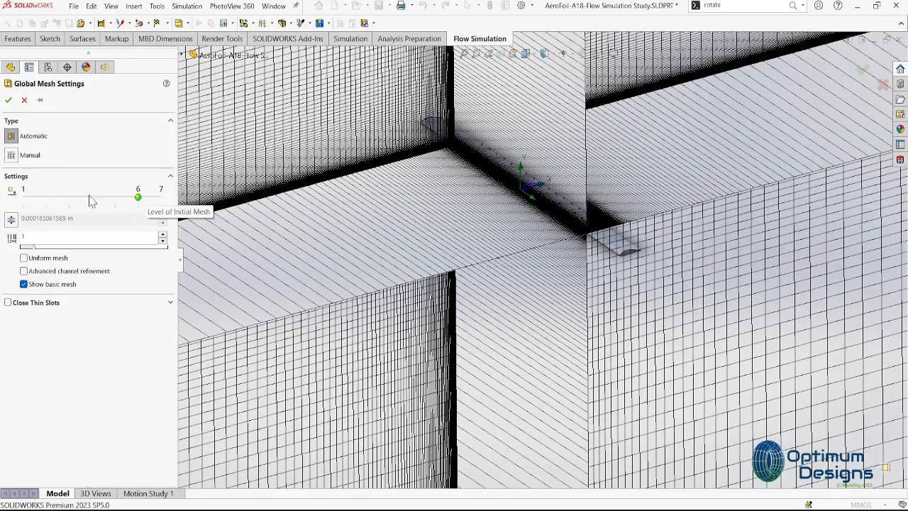
left_click(45, 199)
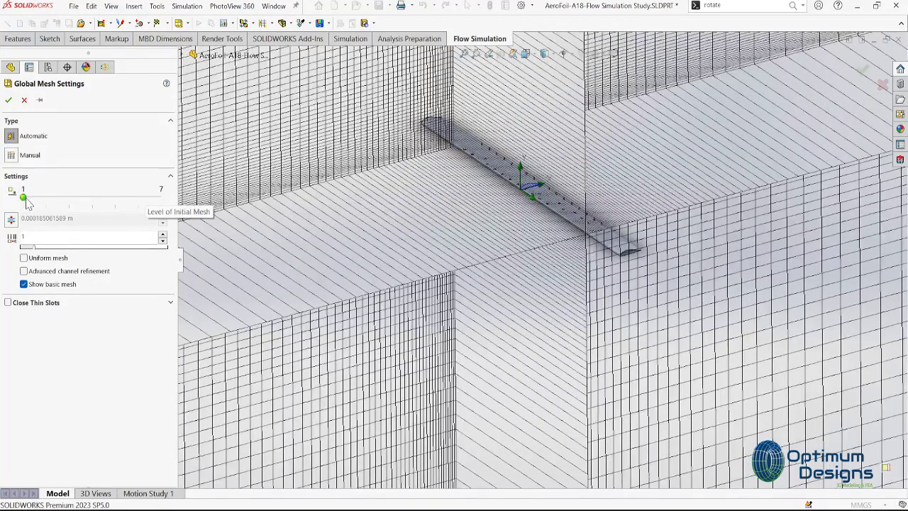
left_click_drag(39, 202, 50, 203)
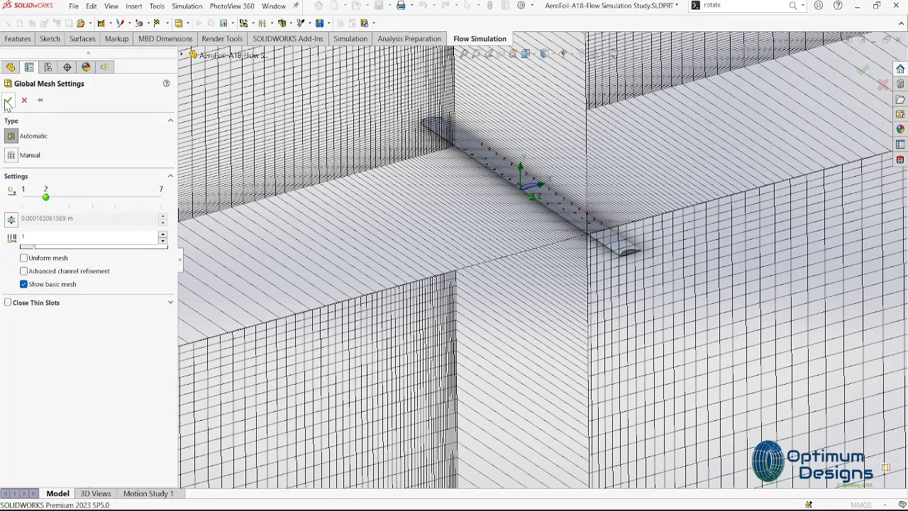
left_click(69, 197)
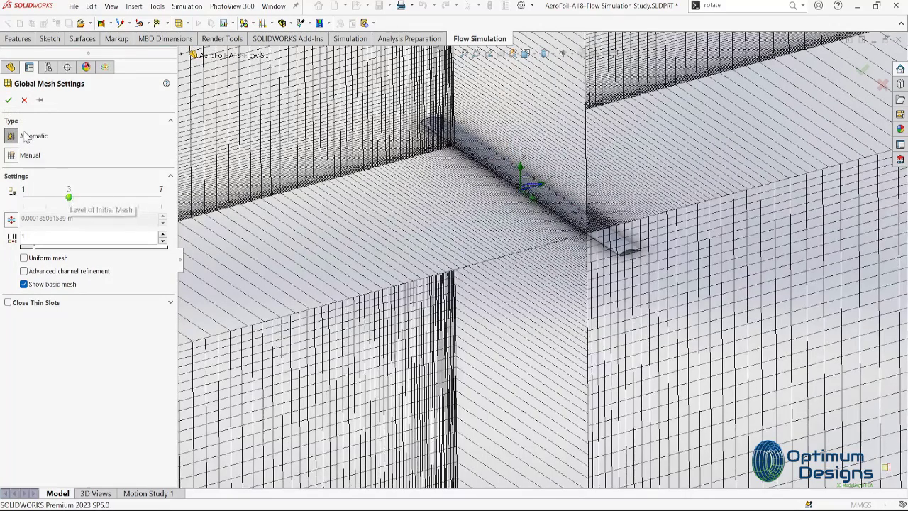
left_click(8, 100)
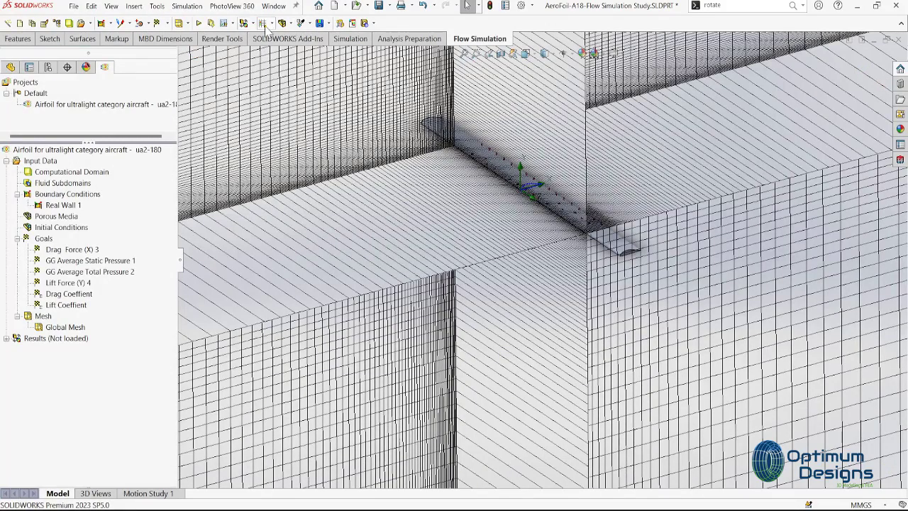
Start the calculation with the chosen number of cores, then move the pressure preview left and make it taller
left_click(199, 24)
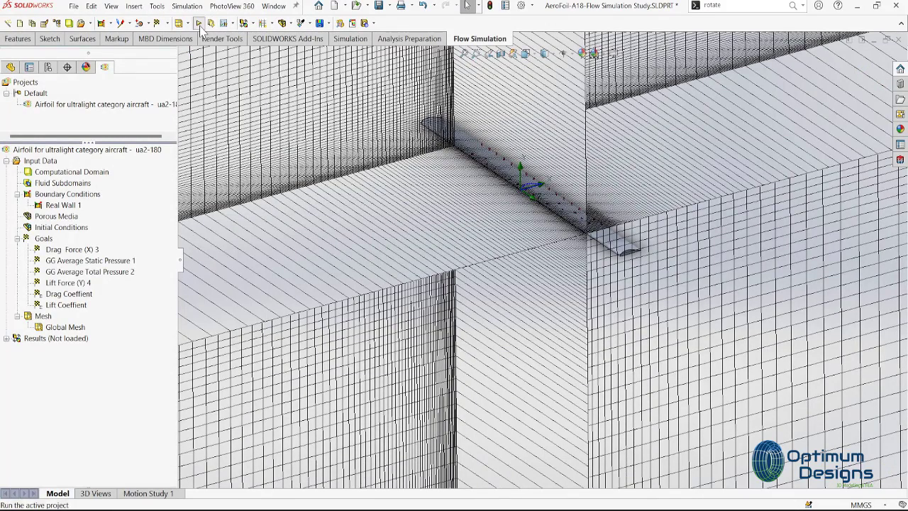
left_click(392, 297)
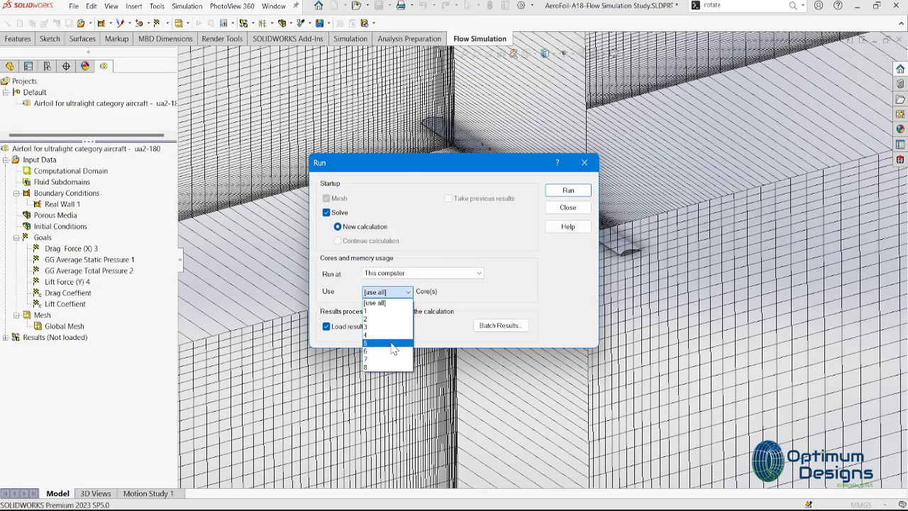
left_click(385, 370)
left_click(568, 192)
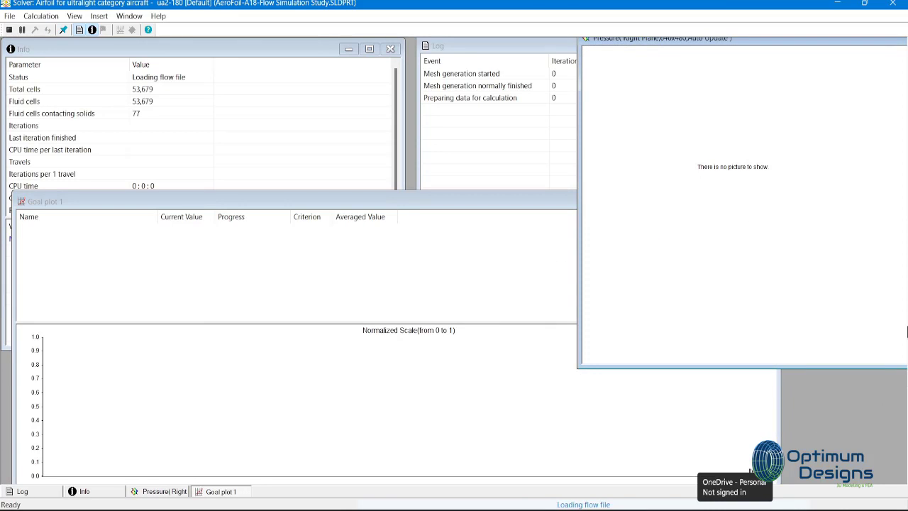
mouse_move(651, 41)
left_mouse_down()
mouse_move(544, 48)
mouse_move(558, 44)
left_mouse_up()
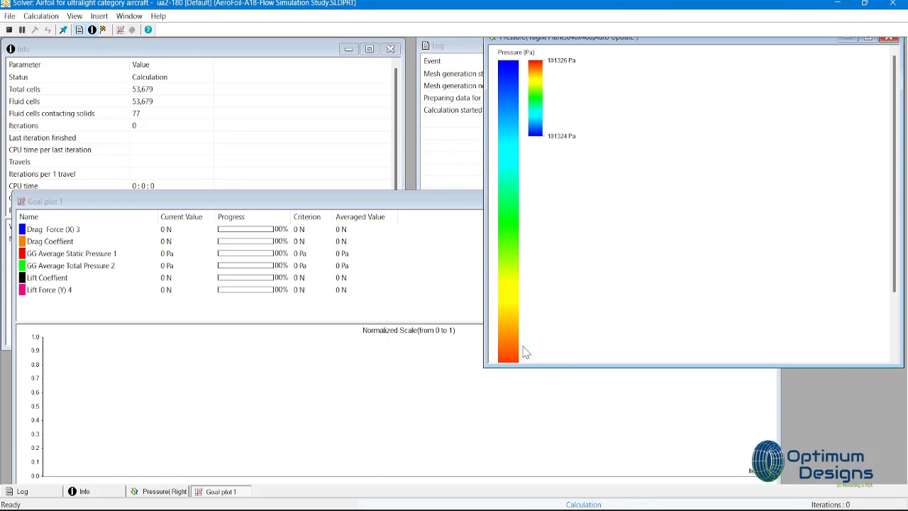
mouse_move(631, 366)
left_mouse_down()
mouse_move(619, 440)
mouse_move(638, 411)
left_mouse_up()
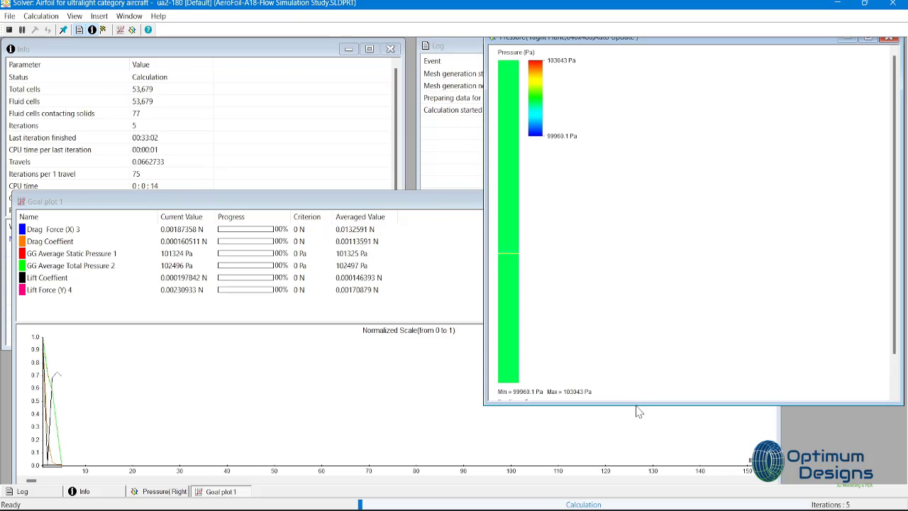
Insert a pressure preview on the XY Plane
left_click(132, 31)
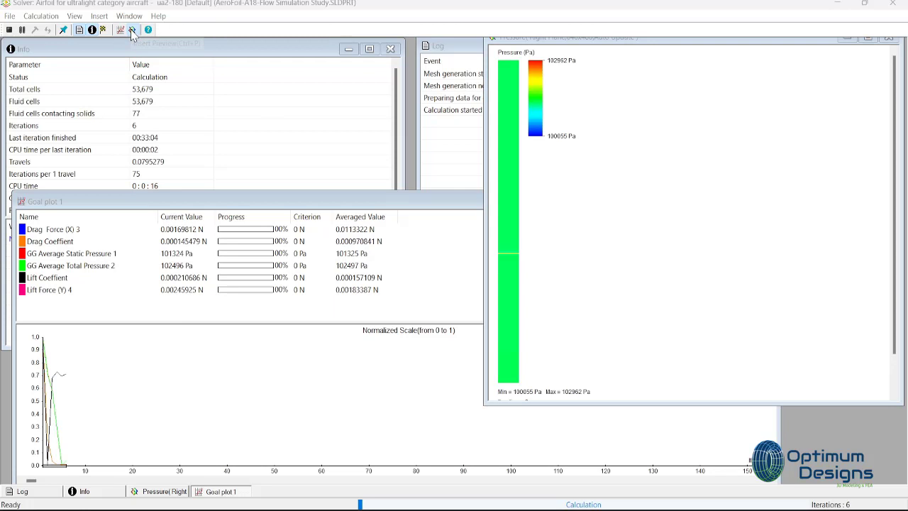
left_click(131, 33)
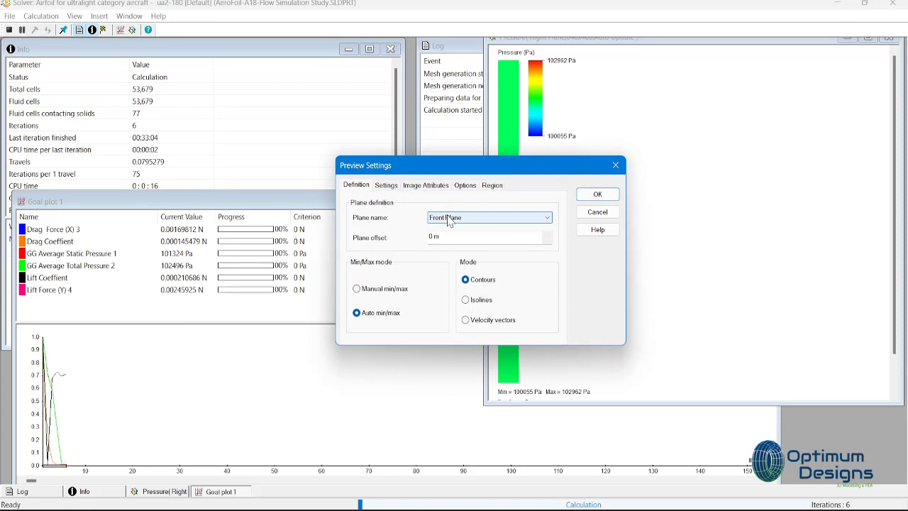
left_click(448, 220)
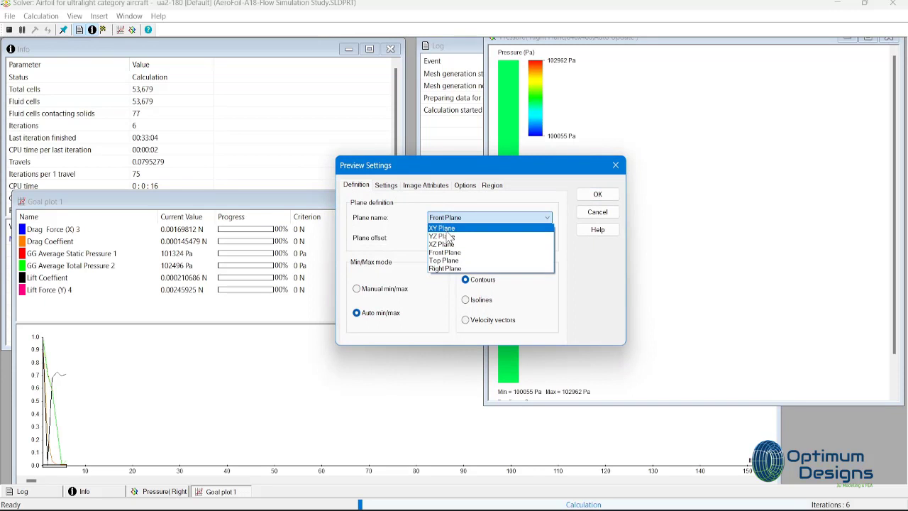
left_click(447, 227)
left_click(598, 195)
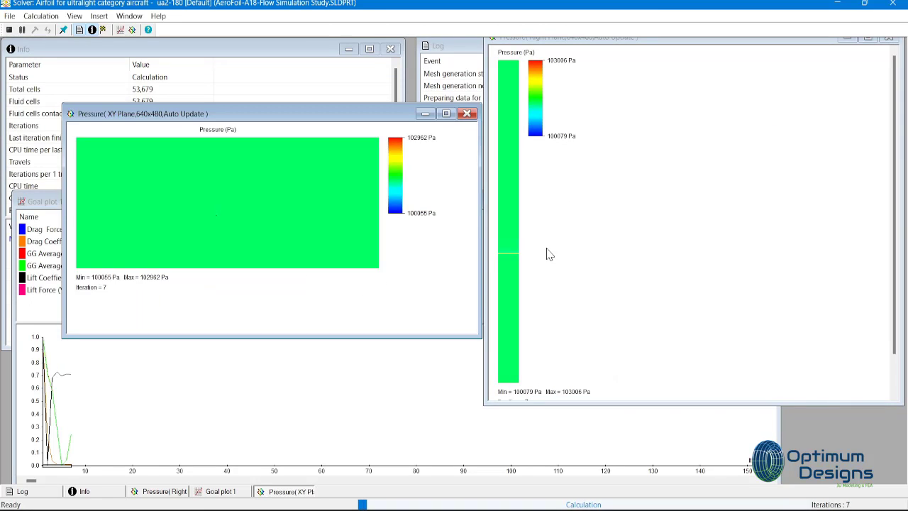
Place the XY Plane preview at the upper left and shorten it to reveal the goals table
left_click_drag(378, 123, 690, 102)
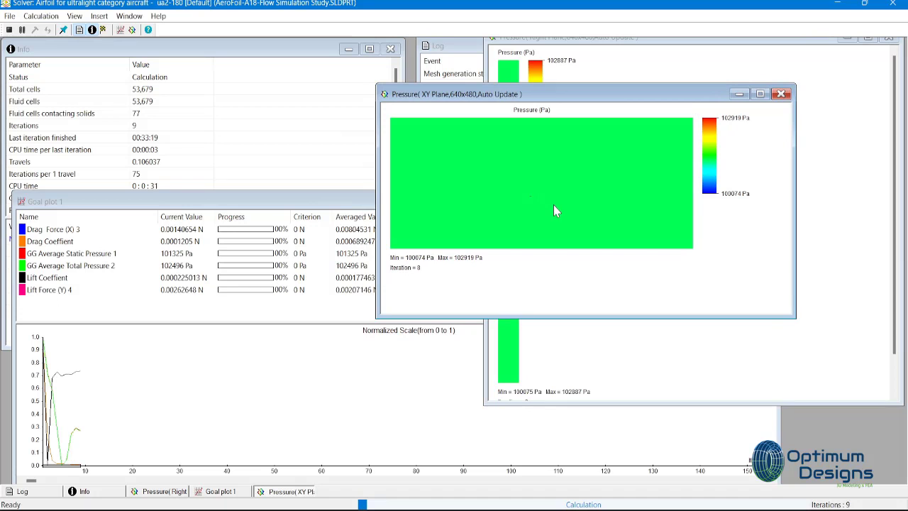
left_click_drag(549, 95, 185, 42)
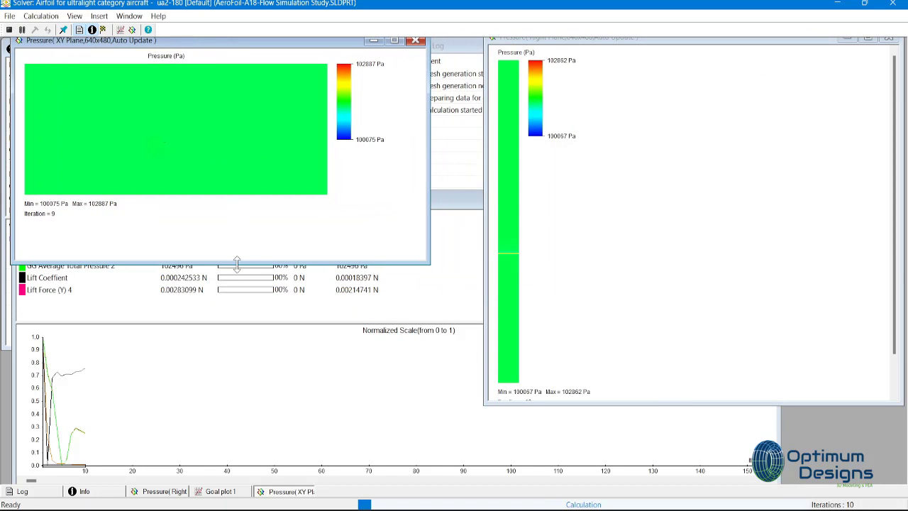
left_click_drag(240, 262, 243, 213)
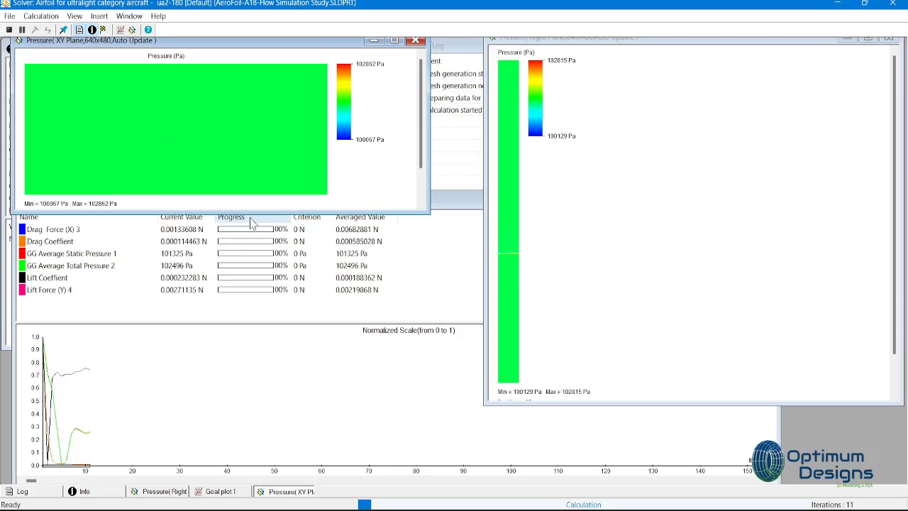
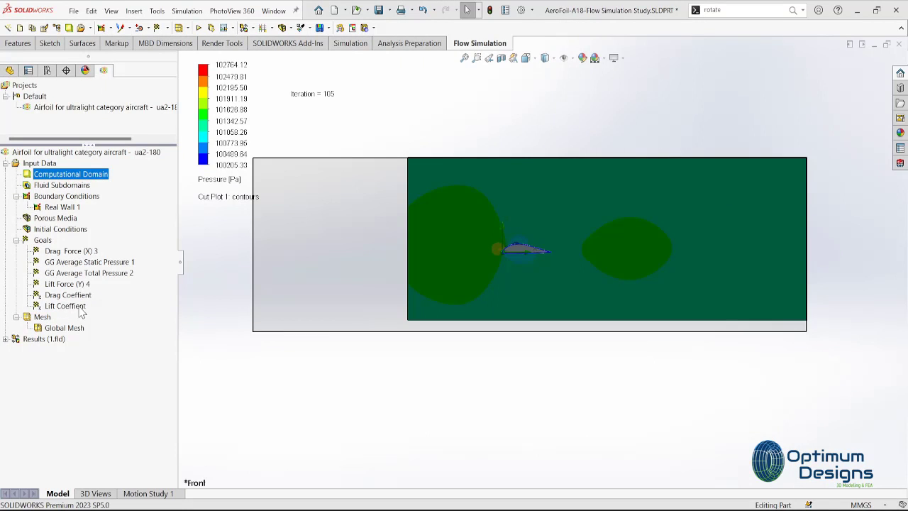
Edit the Global Mesh definition so the Level of Initial Mesh is 3 instead of 4
right_click(44, 318)
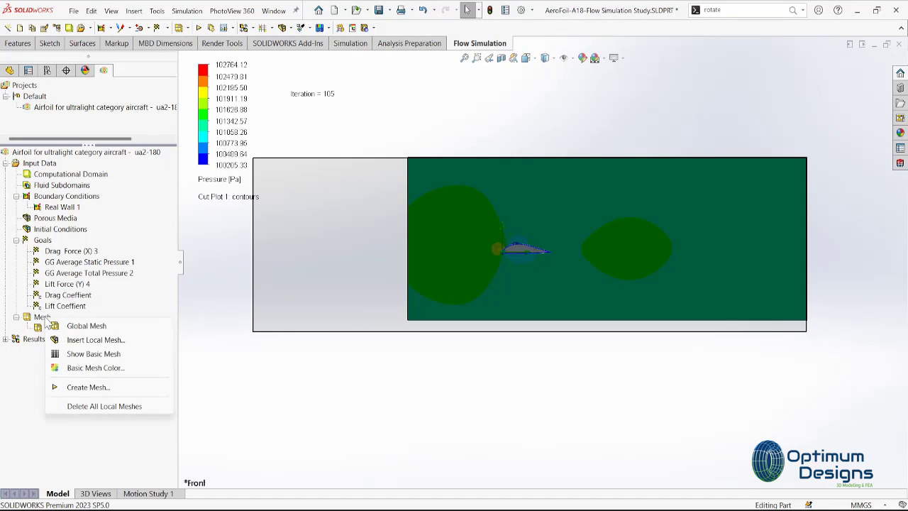
left_click(40, 326)
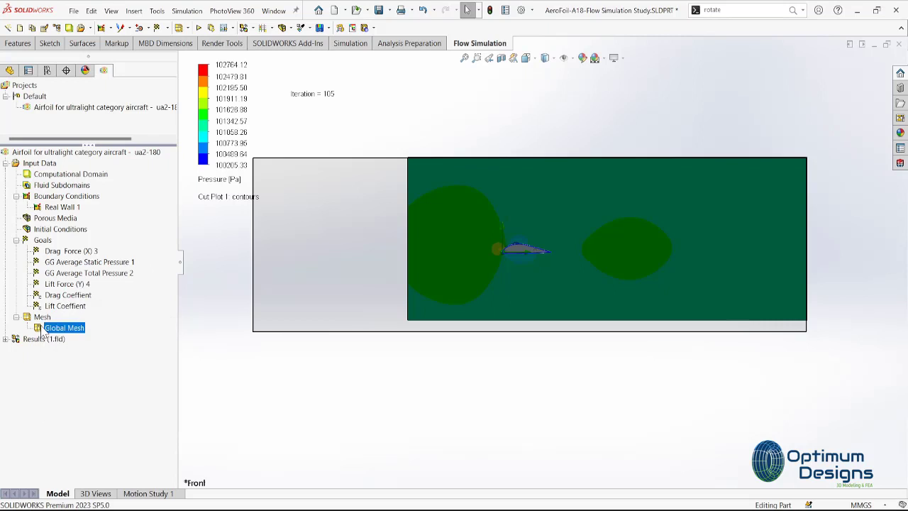
right_click(42, 328)
left_click(81, 334)
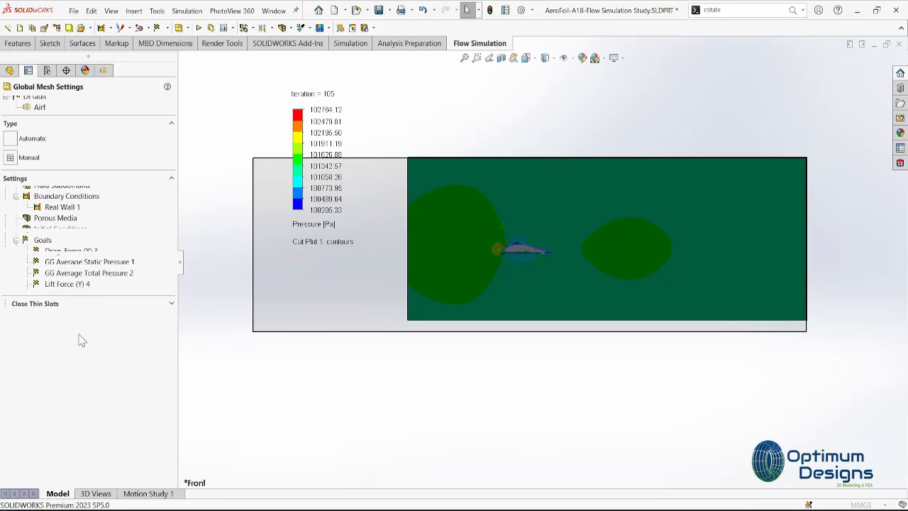
left_click(71, 200)
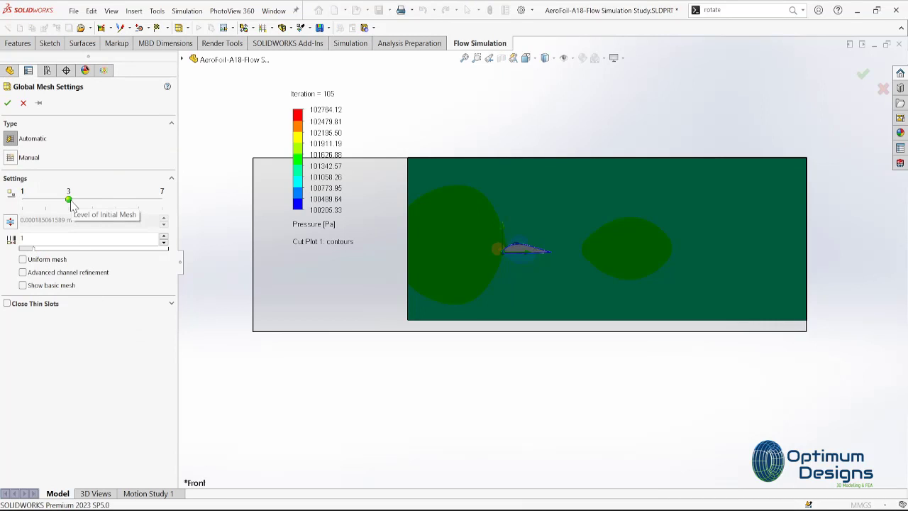
left_click(8, 103)
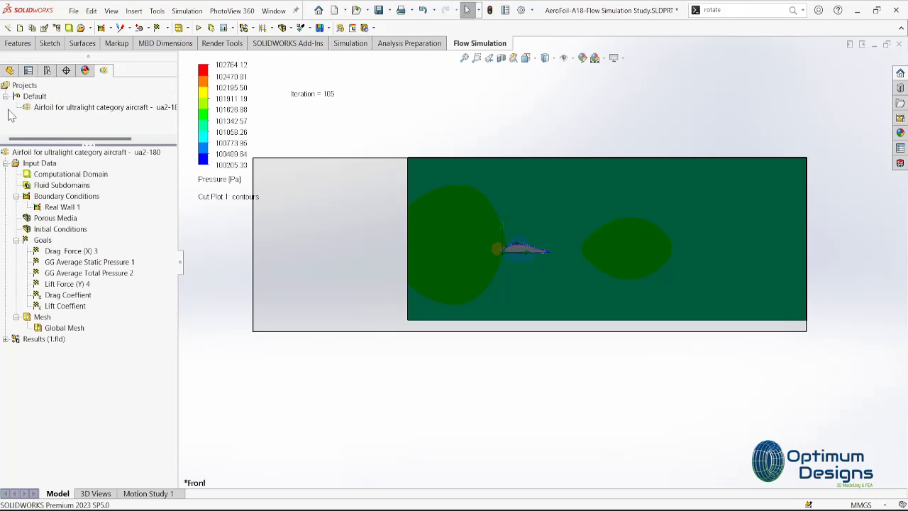
Pull the domain's X max, X min, Y max and Y min boundaries inward around the airfoil
right_click(67, 176)
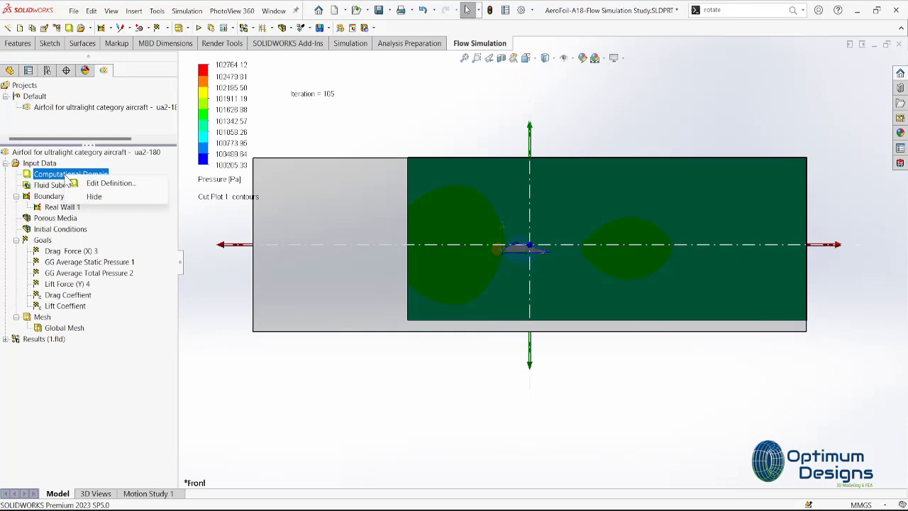
left_click(107, 181)
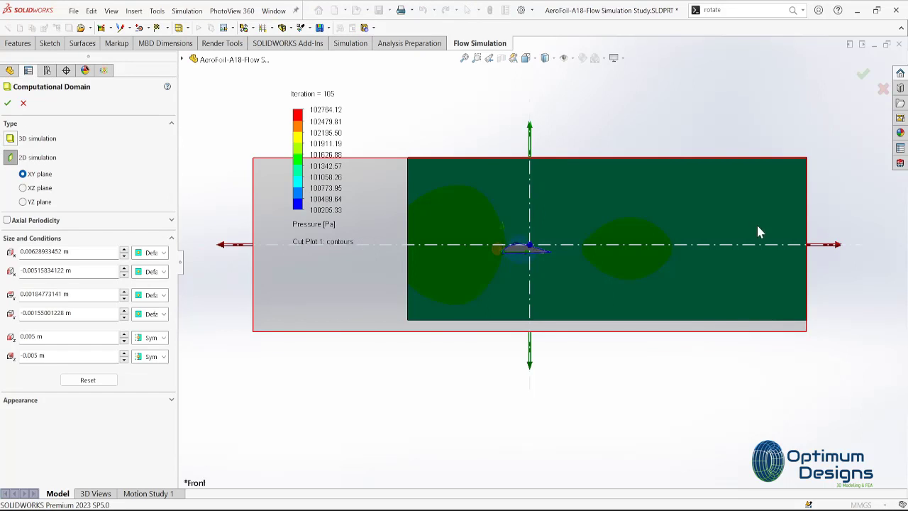
mouse_move(833, 244)
left_mouse_down()
mouse_move(682, 258)
mouse_move(708, 264)
left_mouse_up()
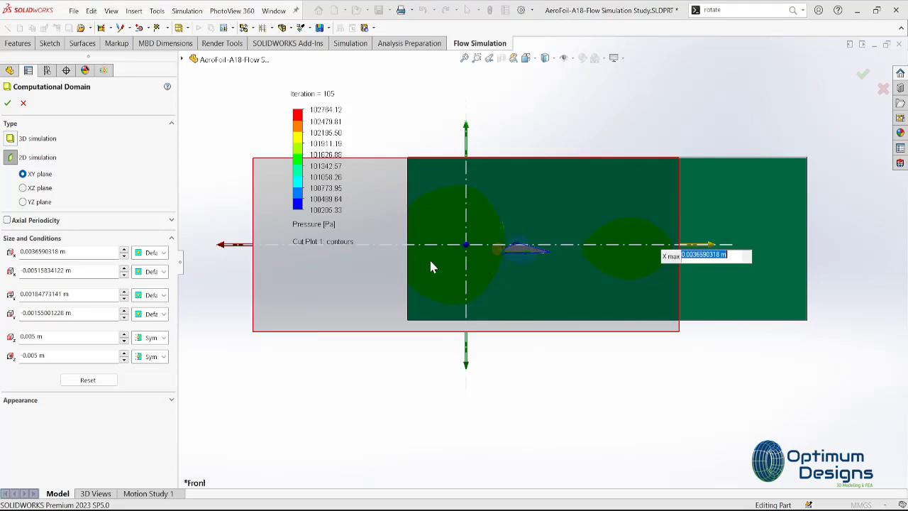
mouse_move(230, 246)
left_mouse_down()
mouse_move(209, 245)
mouse_move(329, 251)
left_mouse_up()
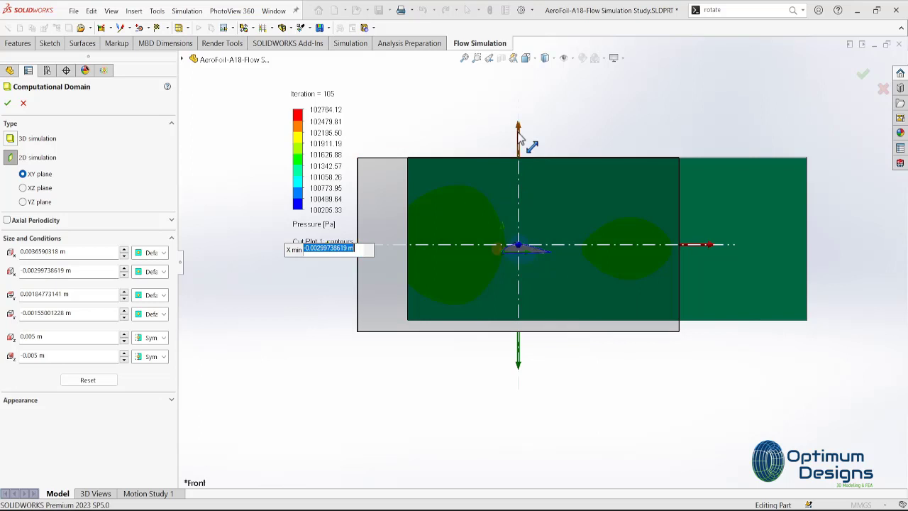
mouse_move(526, 139)
left_mouse_down()
mouse_move(521, 203)
mouse_move(523, 188)
left_mouse_up()
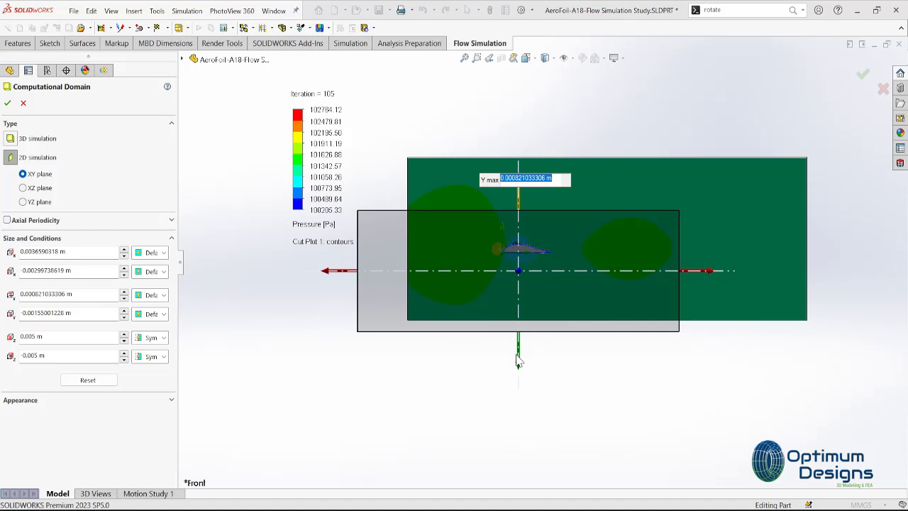
left_click_drag(518, 367, 524, 328)
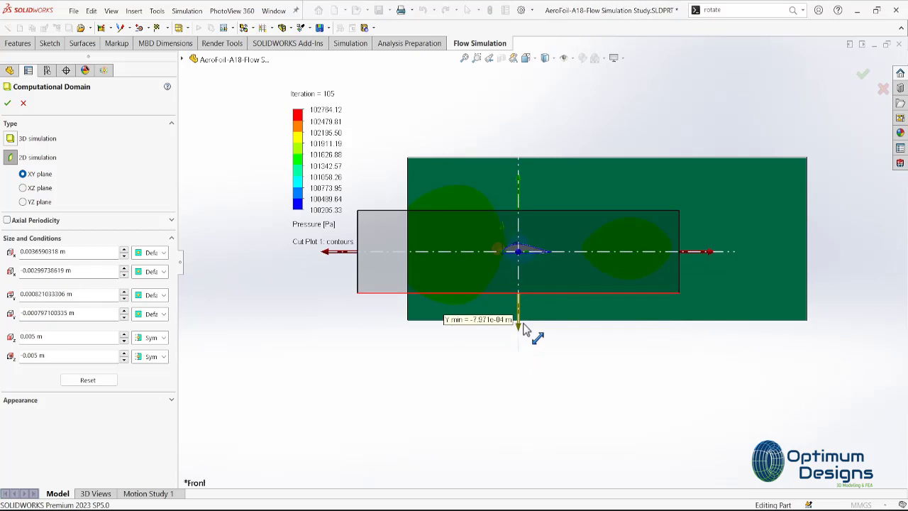
left_click(7, 104)
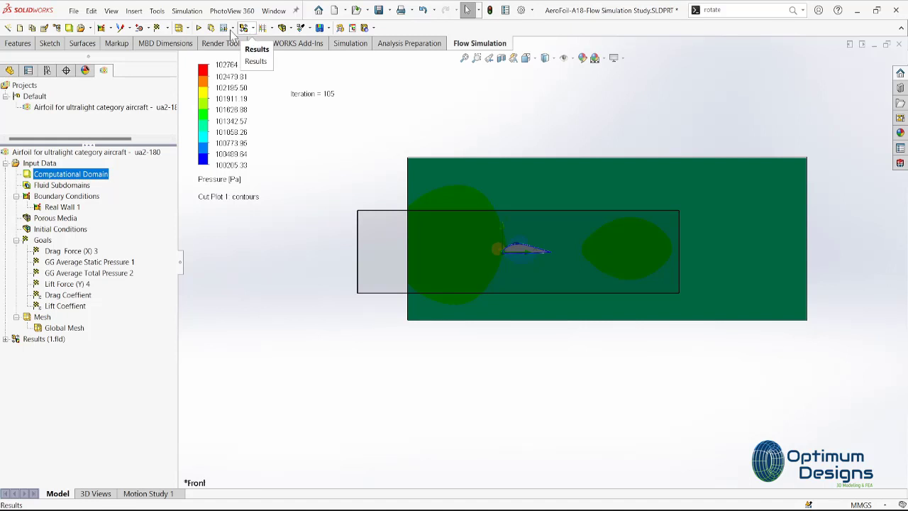
Run a new calculation on 8 cores and watch the goal plot until it finishes at iteration 87
left_click(199, 28)
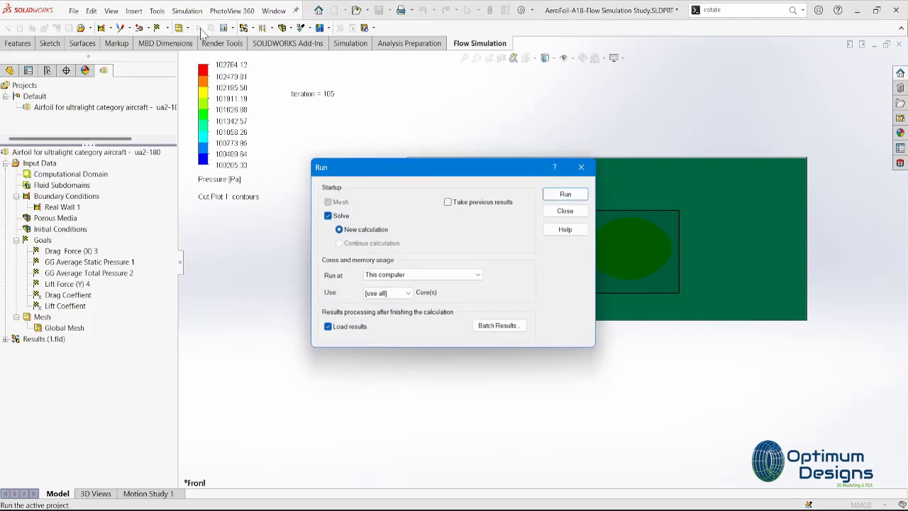
left_click(376, 293)
left_click(383, 367)
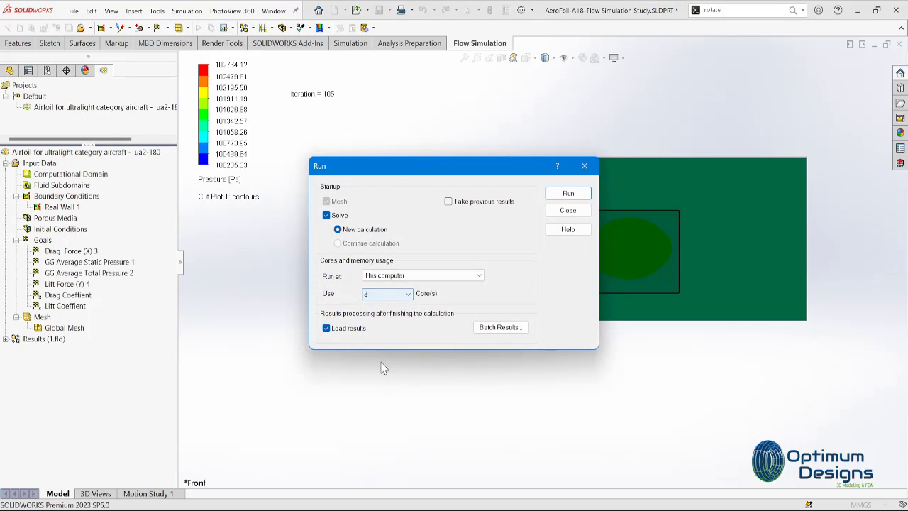
left_click(567, 193)
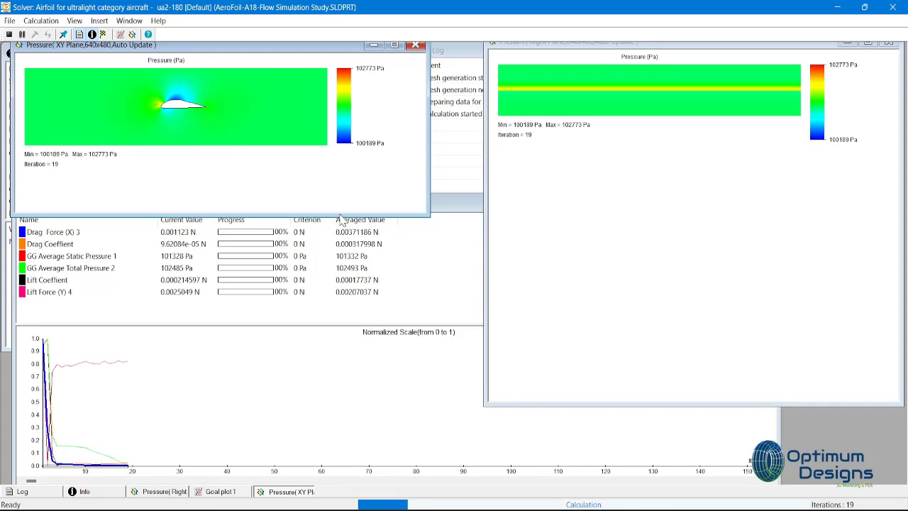
left_click_drag(342, 213, 341, 175)
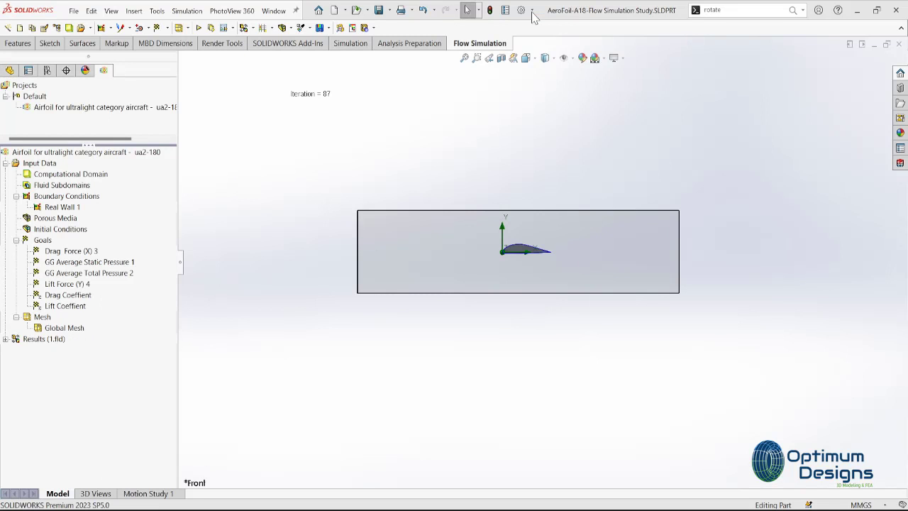
Show Cut Plot 1 and switch its plotted quantity from Pressure to Velocity (0–55 m/s)
left_click(6, 340)
right_click(50, 352)
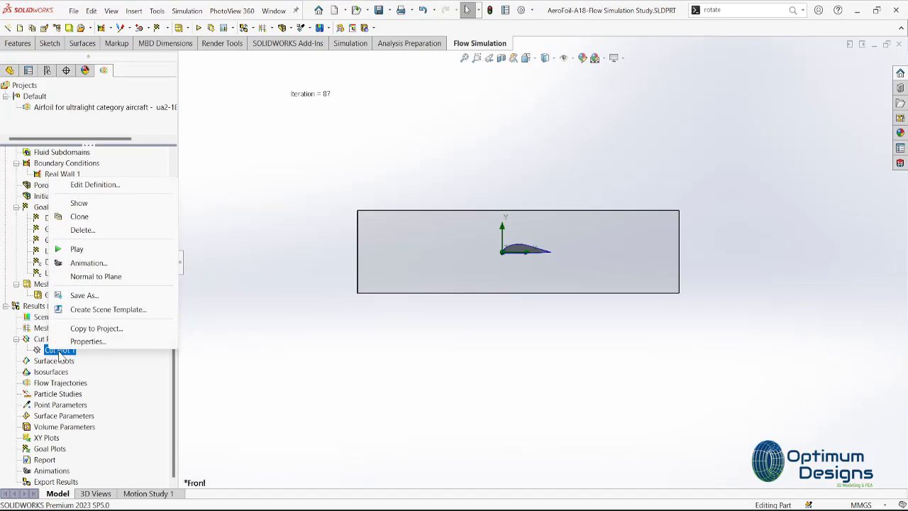
left_click(121, 249)
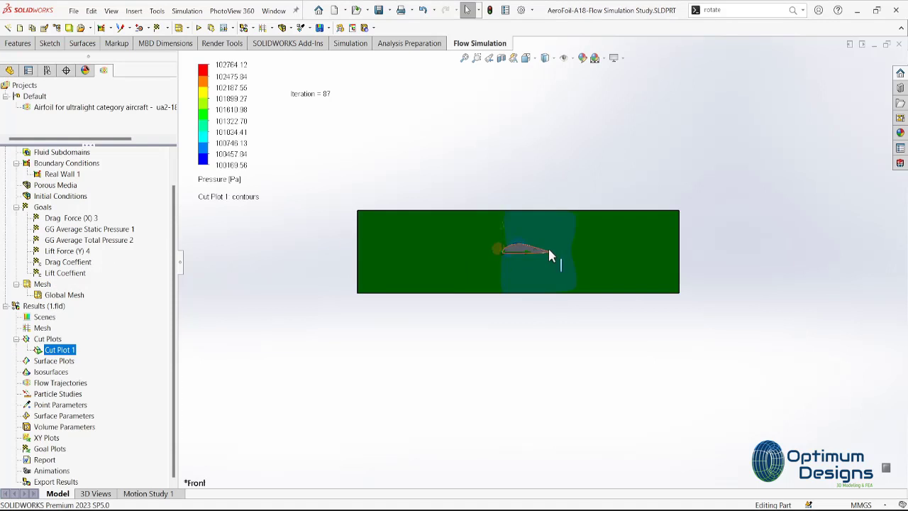
scroll(548, 245, "down", 3)
scroll(525, 258, "down", 2)
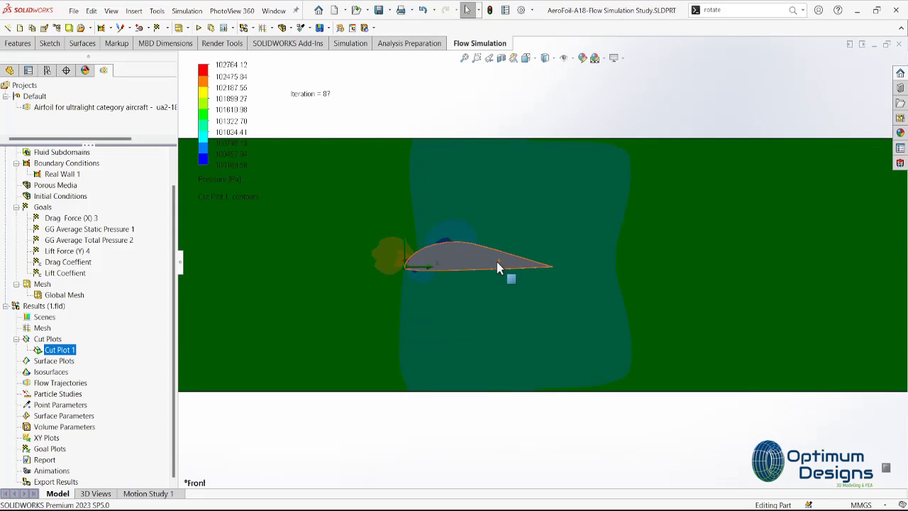
left_click(227, 179)
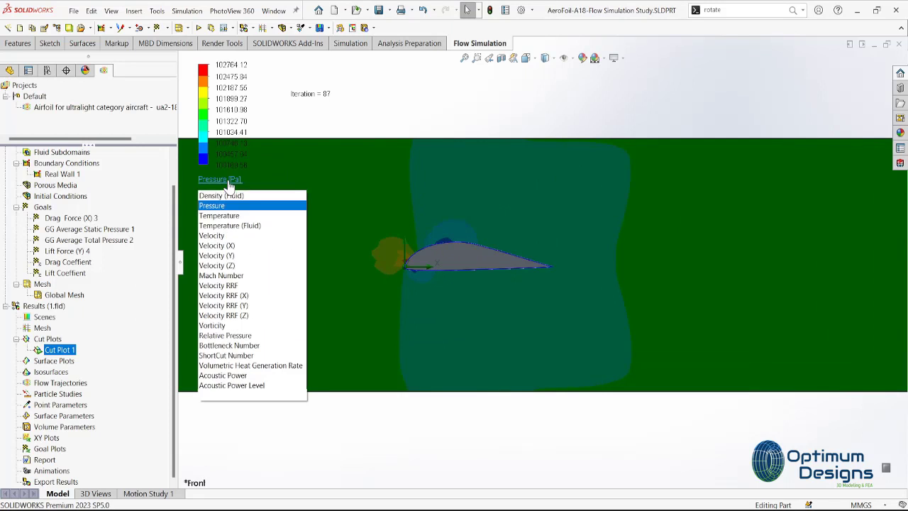
left_click(224, 236)
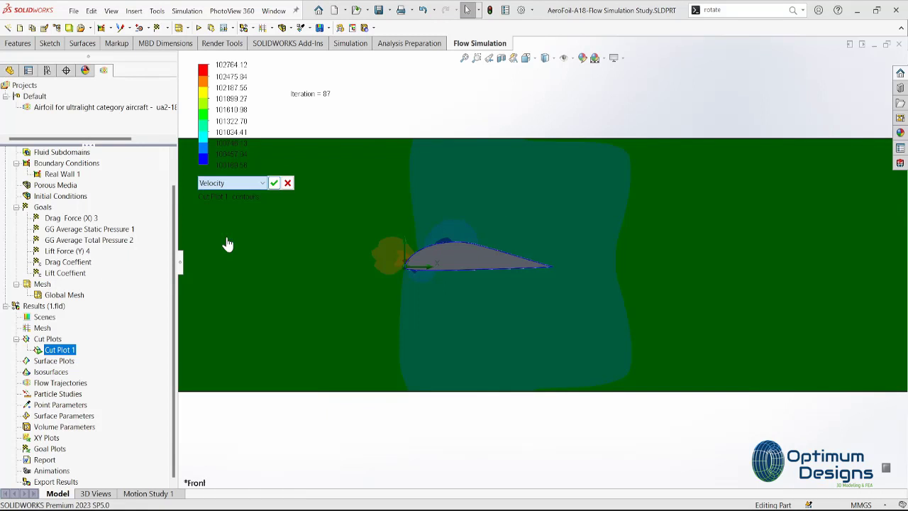
left_click(274, 183)
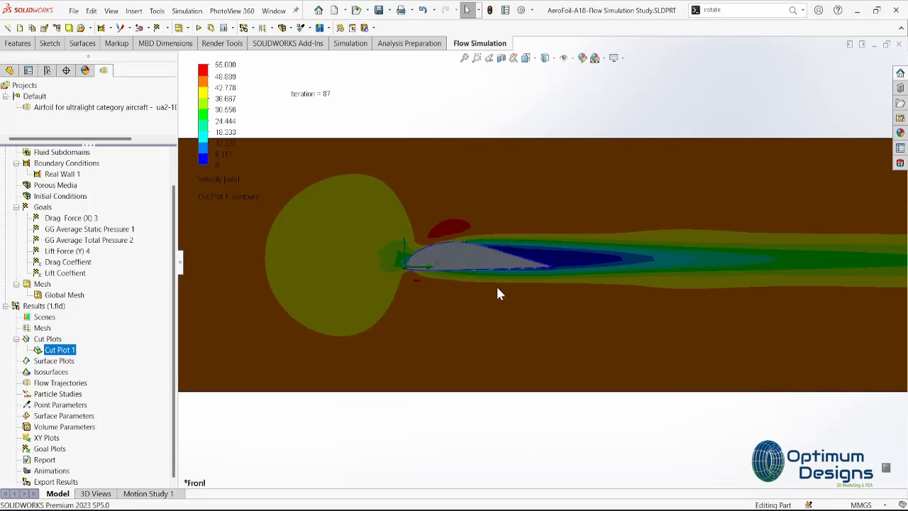
scroll(502, 292, "up", 2)
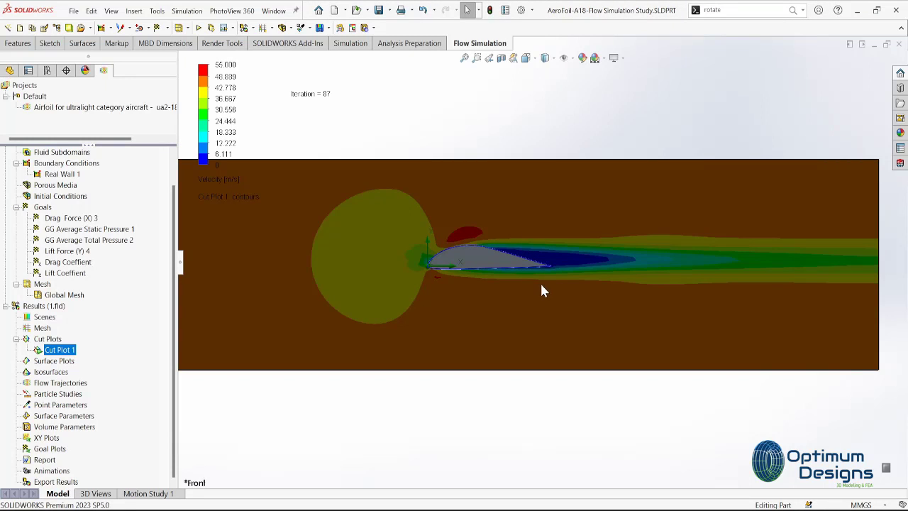
mouse_move(541, 288)
middle_mouse_down("ctrl")
mouse_move(573, 296)
mouse_move(573, 279)
middle_mouse_up("ctrl")
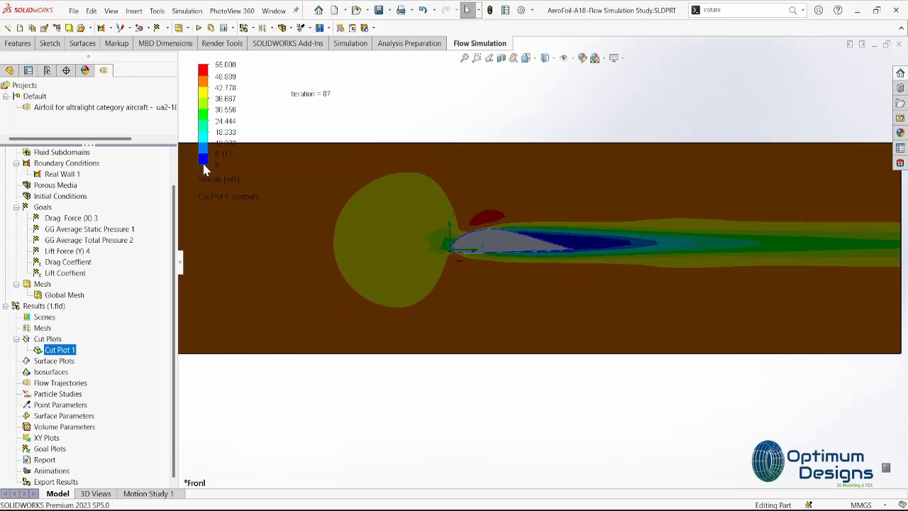
Create Goal Plot 1 with Lift Coefficient, Drag Coefficient, Lift Force (Y) 4 and Drag Force (X) 3
right_click(51, 451)
left_click(82, 459)
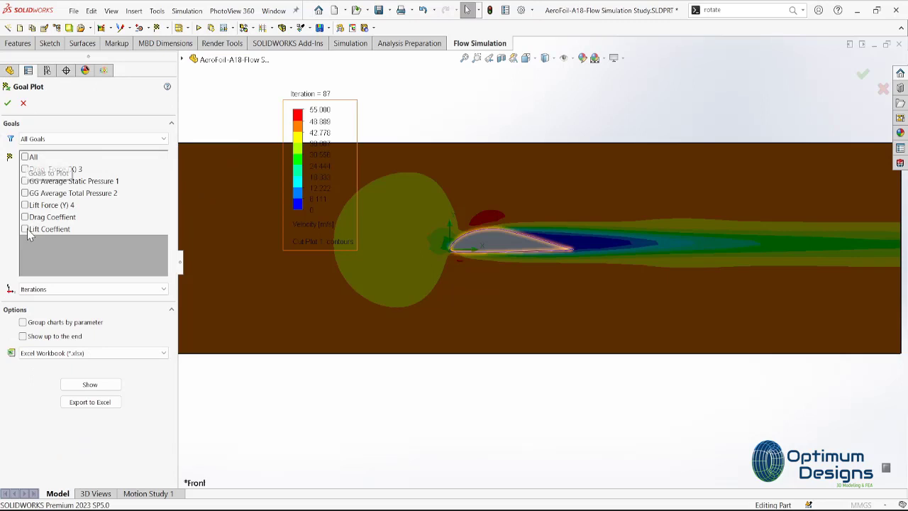
left_click(27, 228)
left_click(28, 219)
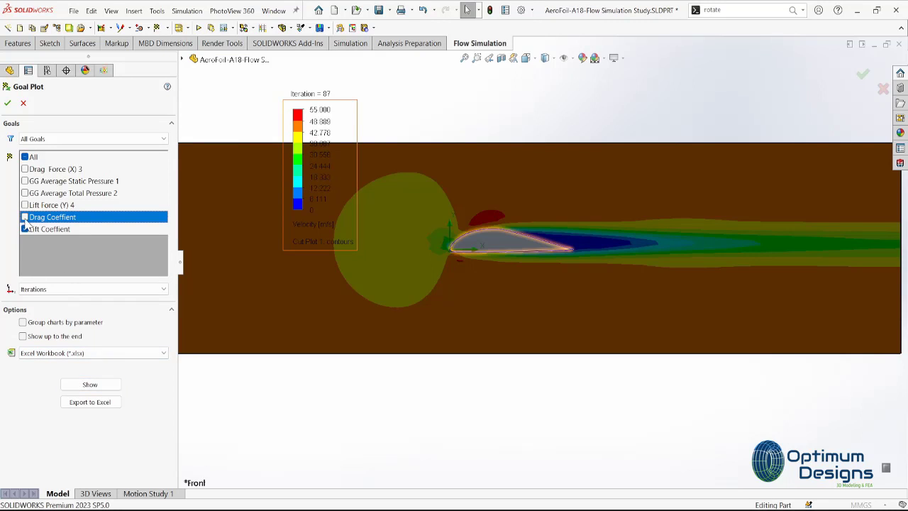
left_click(25, 216)
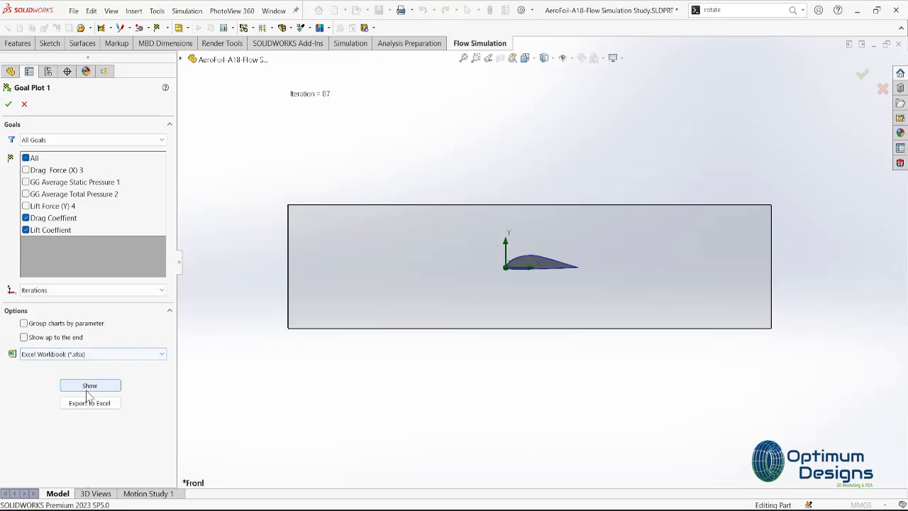
left_click(26, 208)
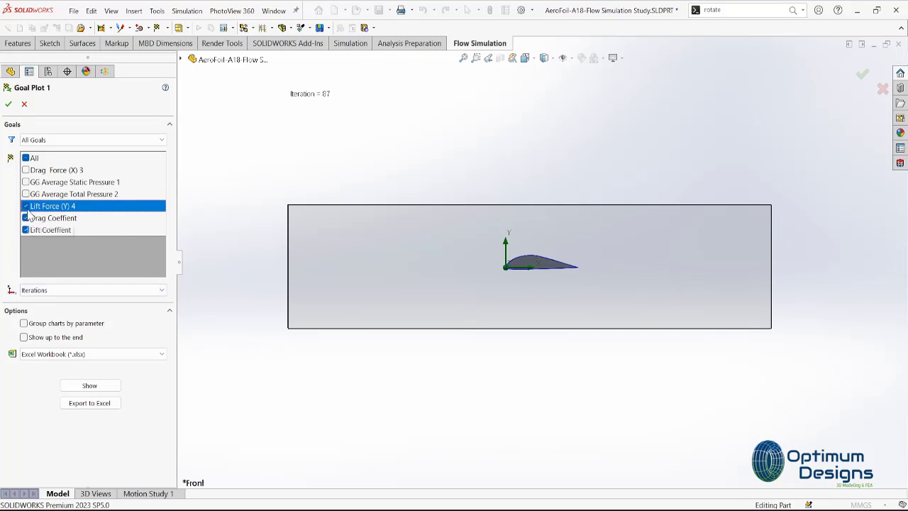
left_click(26, 170)
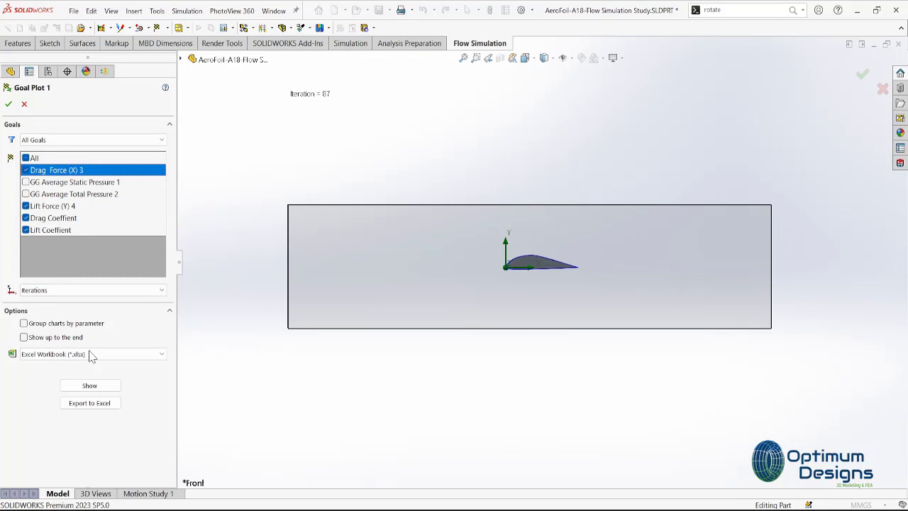
left_click(90, 385)
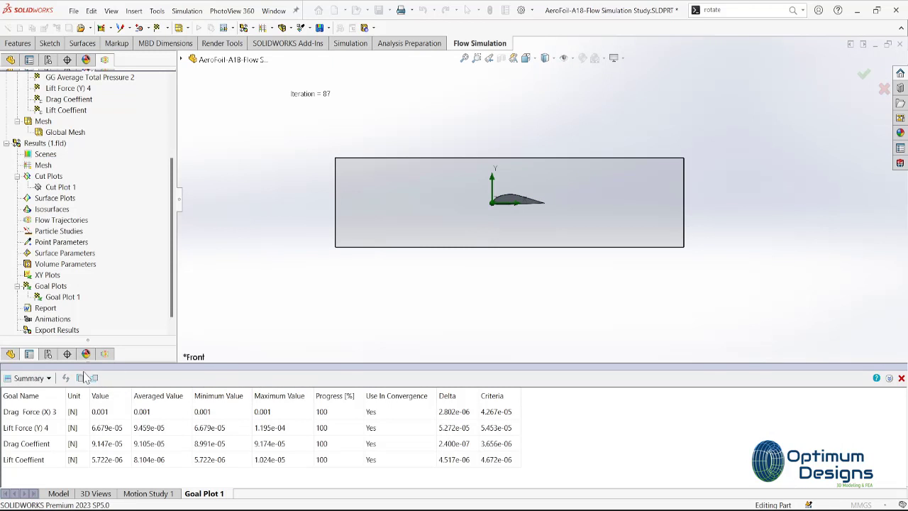
Switch Goal Plot 1 from Summary to History and enlarge the charts panel
left_click(48, 378)
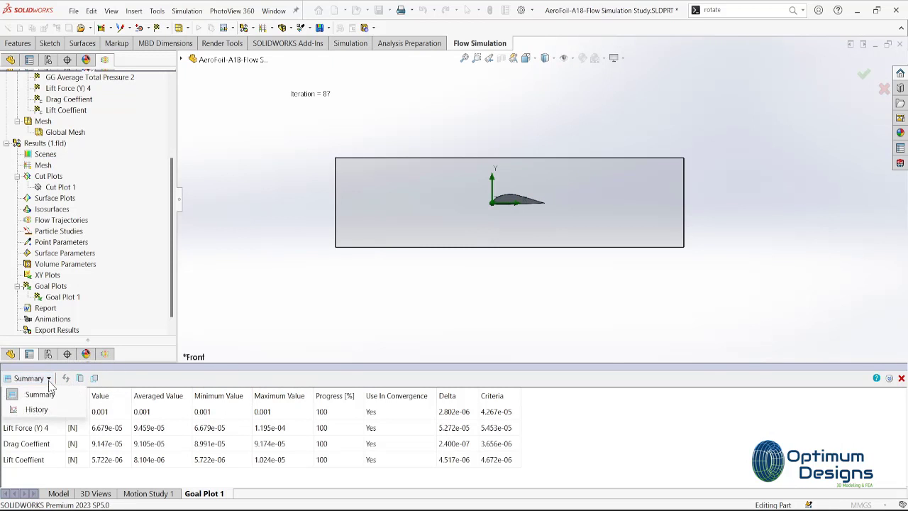
left_click(35, 395)
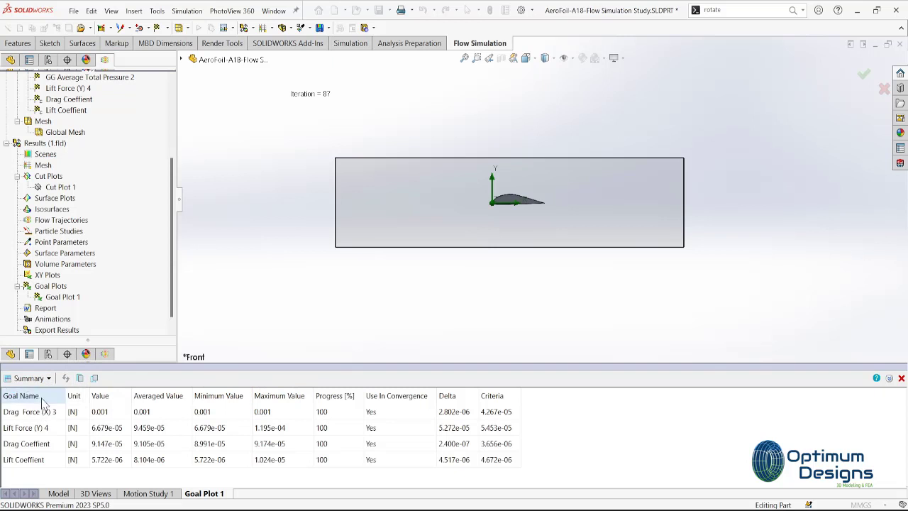
left_click(42, 381)
left_click(35, 407)
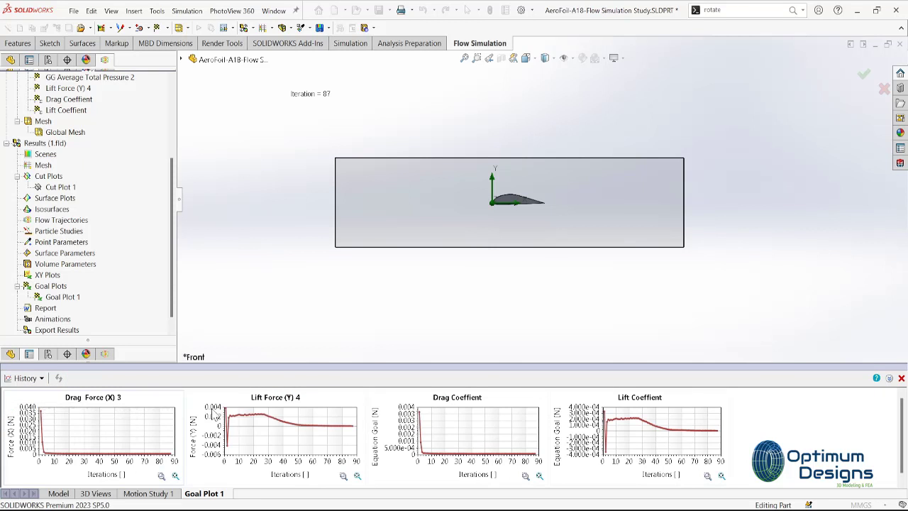
left_click_drag(276, 367, 299, 218)
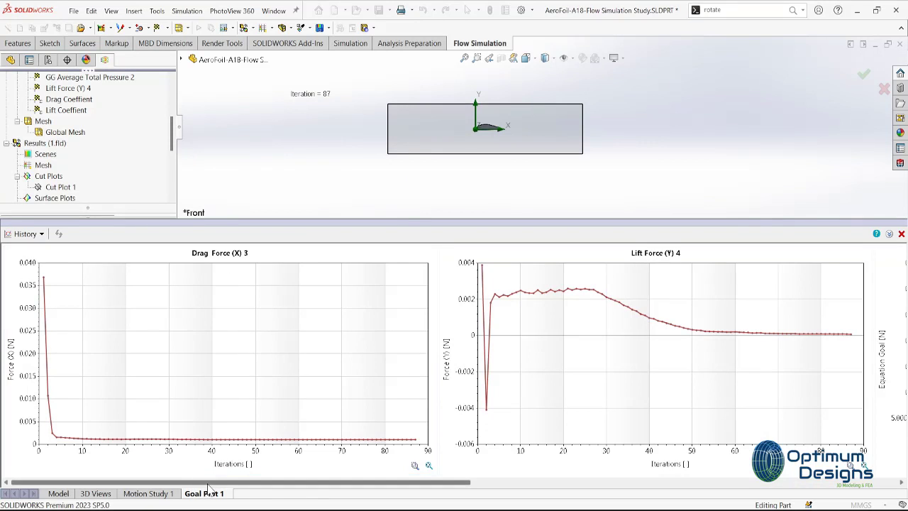
left_click_drag(206, 483, 647, 484)
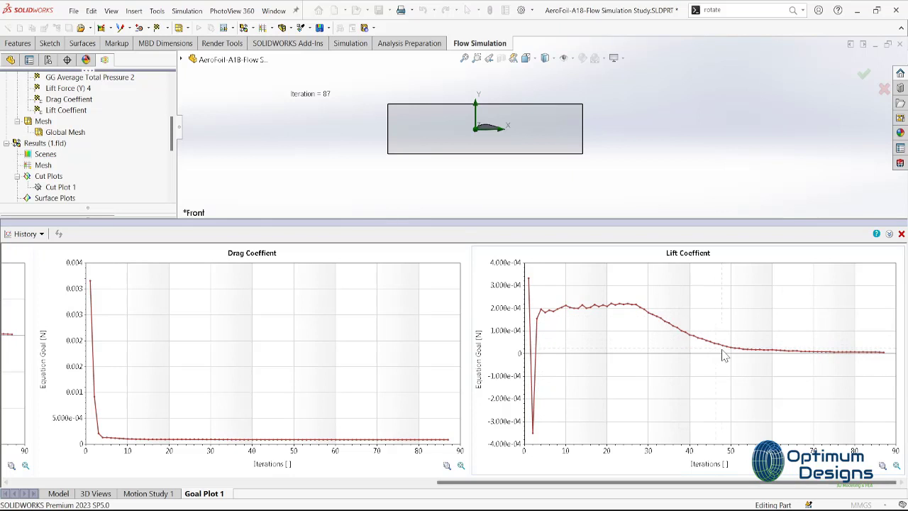
Resize the charts panel and reveal the Goal Plot 1 settings down to Export to Excel
left_click(889, 234)
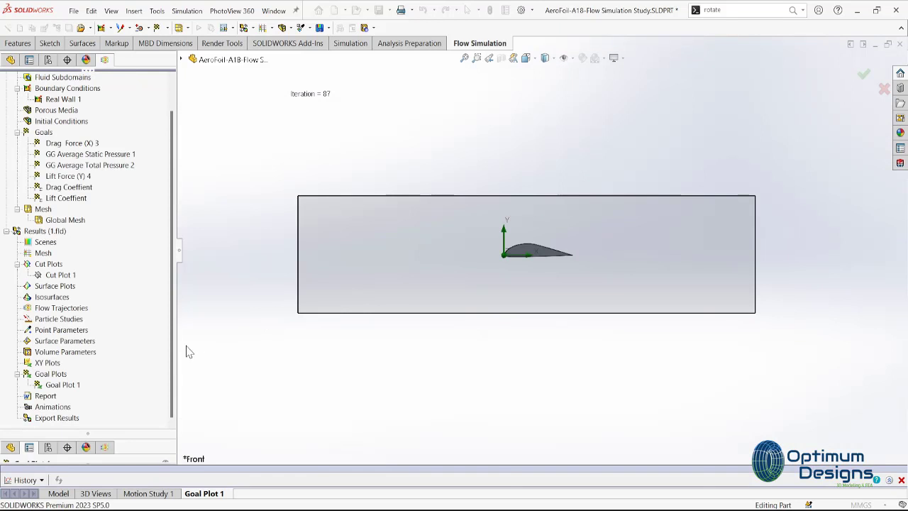
left_click(67, 386)
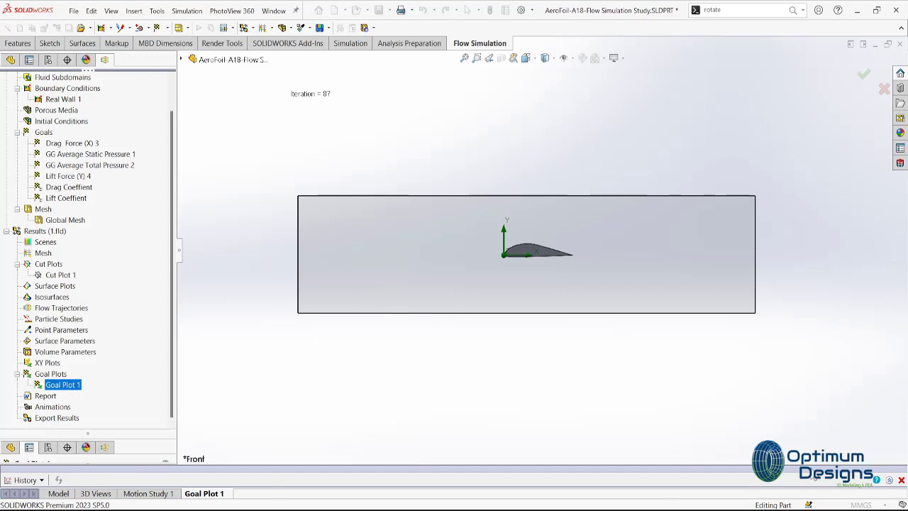
left_click(889, 481)
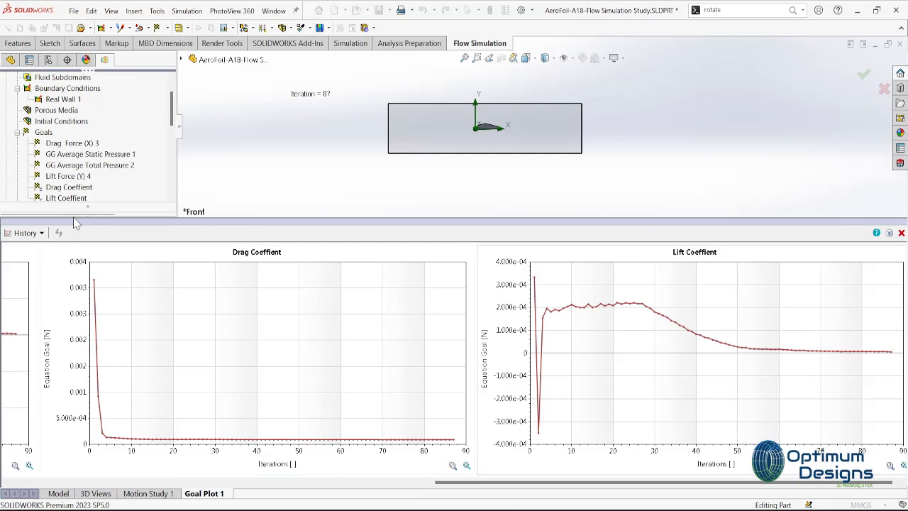
left_click_drag(125, 223, 127, 317)
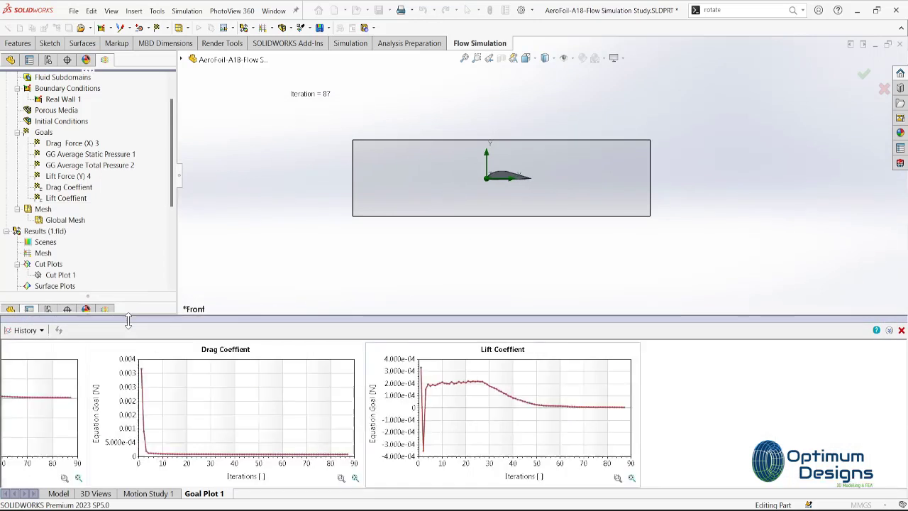
left_click_drag(112, 266, 115, 139)
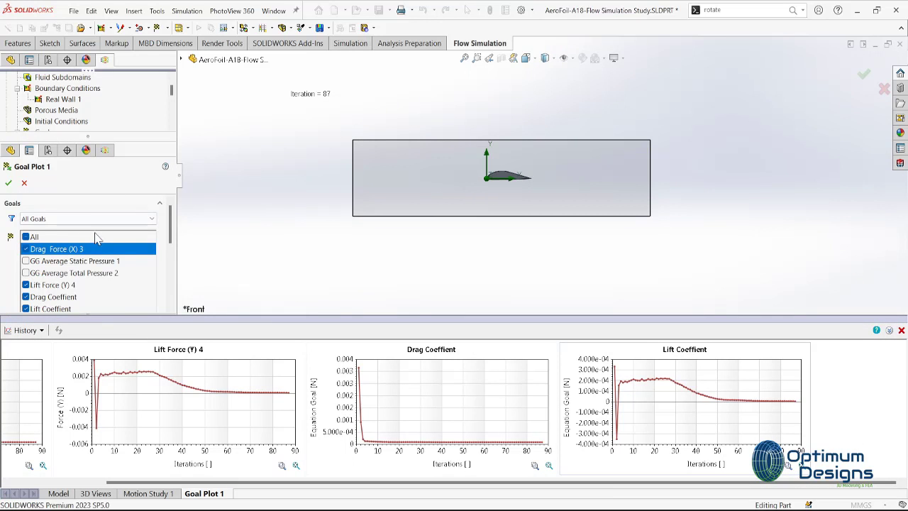
left_click_drag(170, 225, 163, 287)
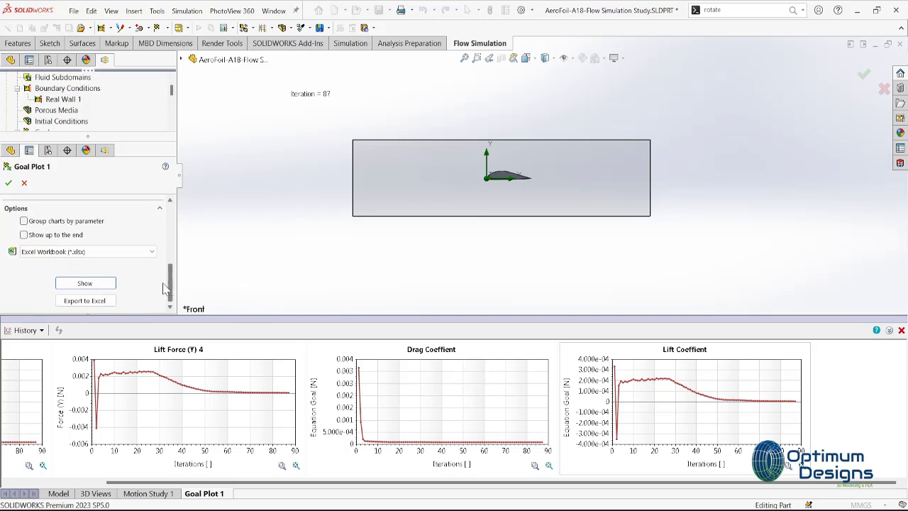
Export Goal Plot 1 to Excel and give the Lift Coeffient and Drag Coeffient charts a dark style
left_click(74, 303)
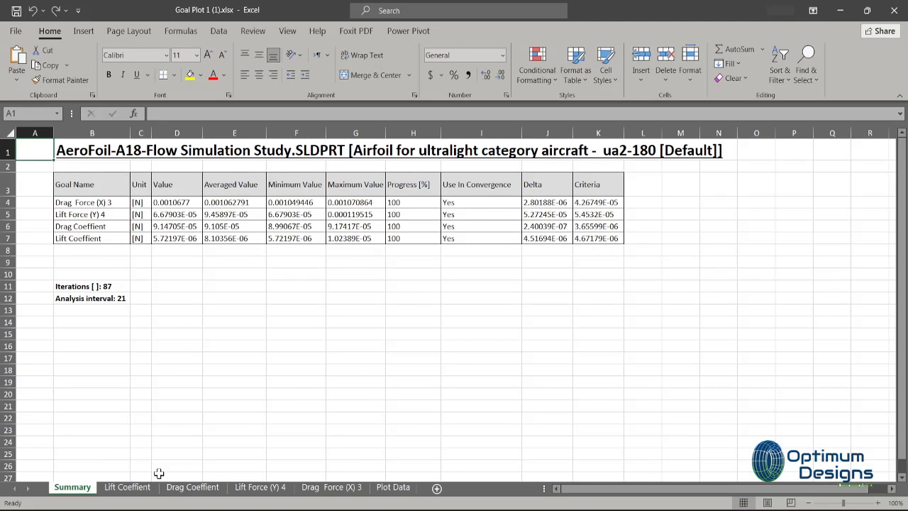
left_click(110, 490)
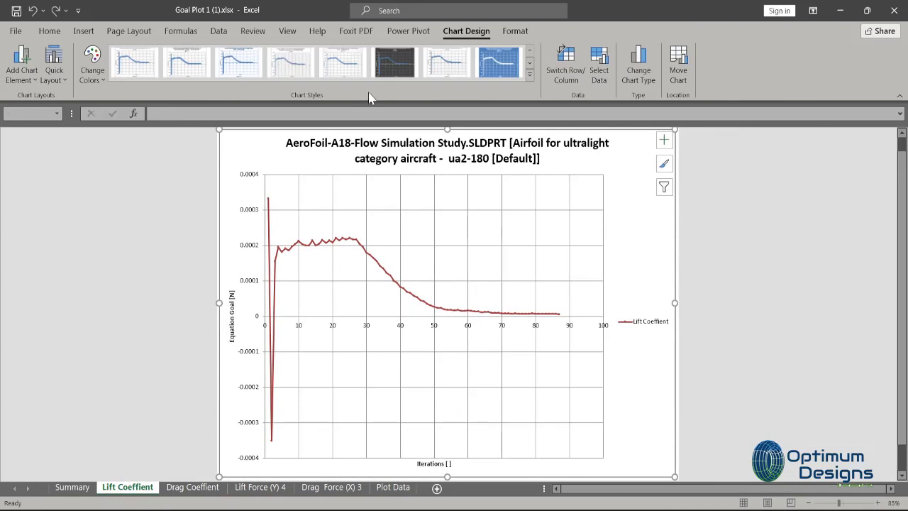
left_click(394, 62)
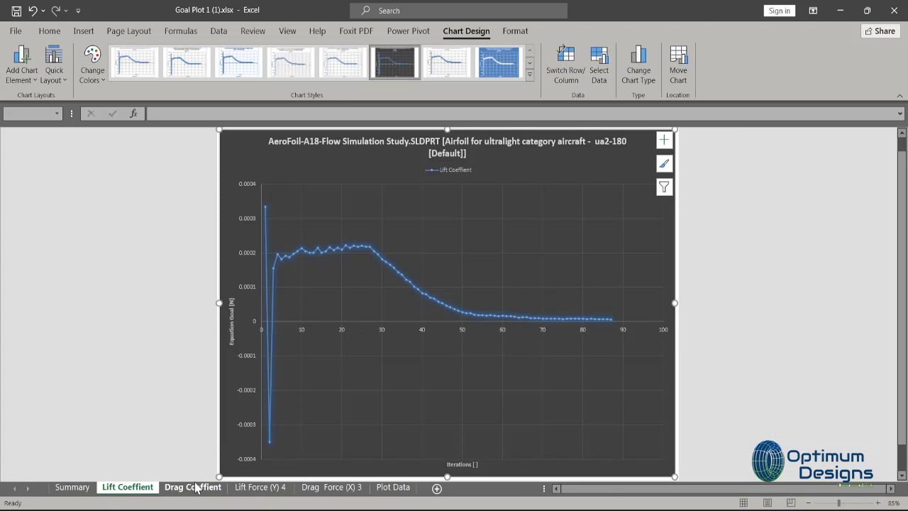
left_click(192, 487)
left_click(396, 76)
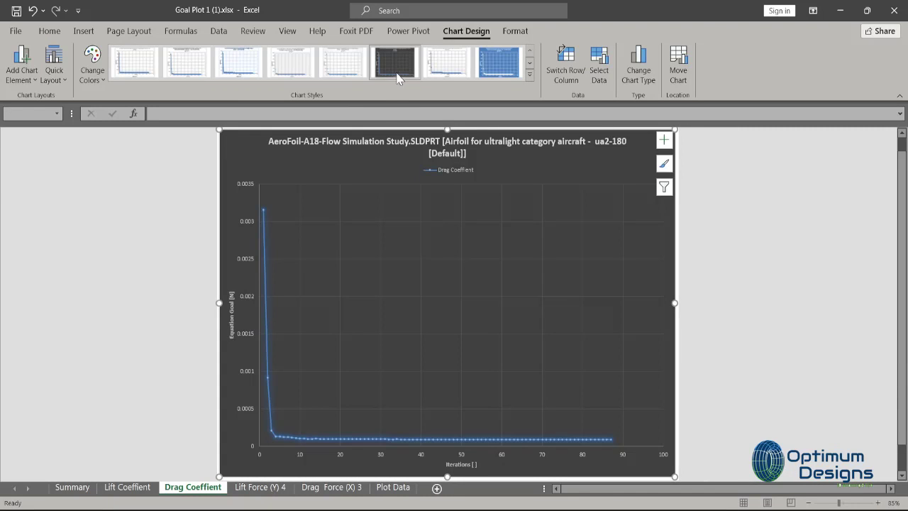
left_click(609, 439)
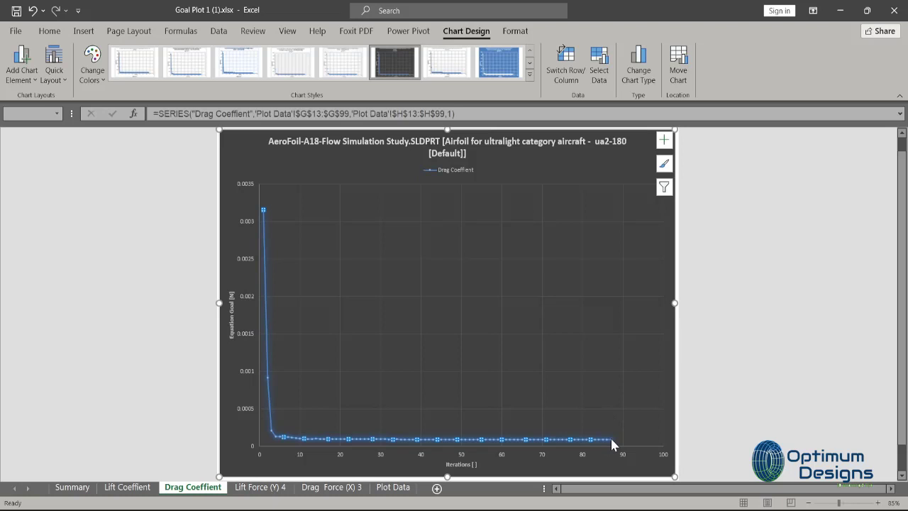
Apply the same dark chart style to the Lift Force (Y) 4 and Drag Force (X) 3 charts
left_click(260, 487)
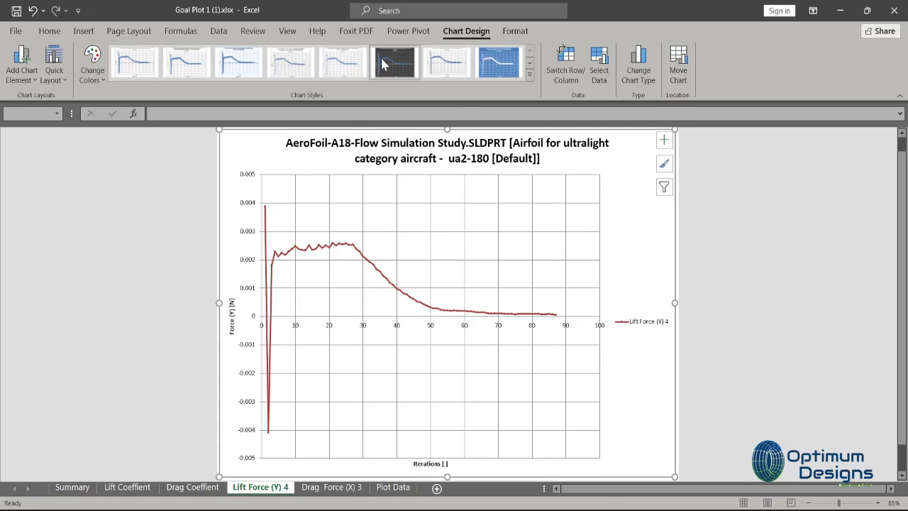
left_click(381, 62)
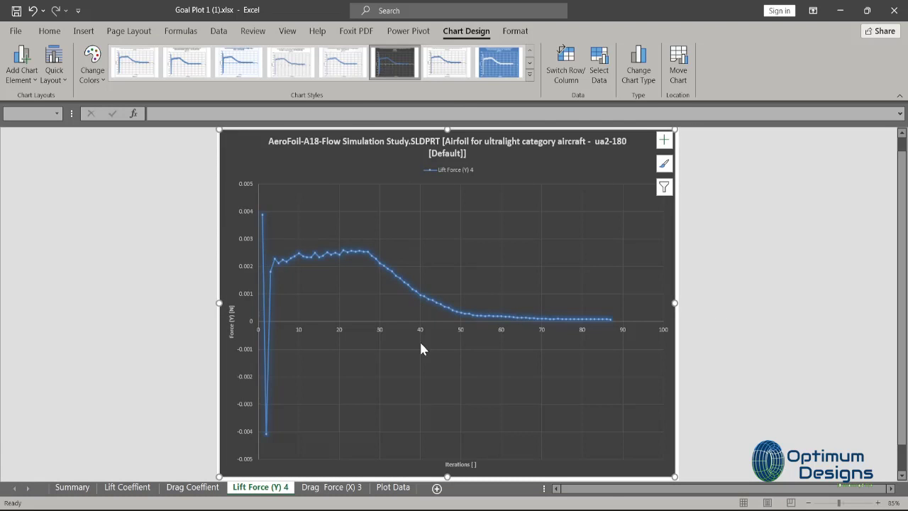
left_click(339, 490)
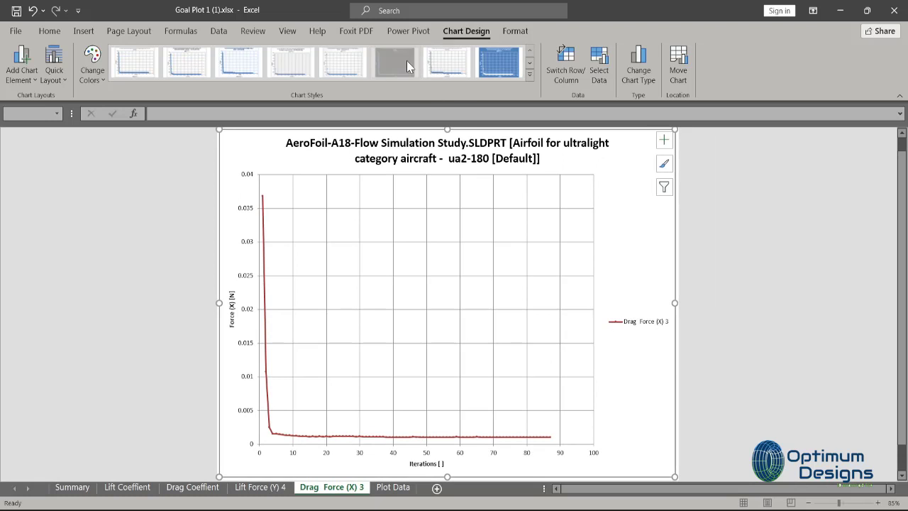
left_click(408, 66)
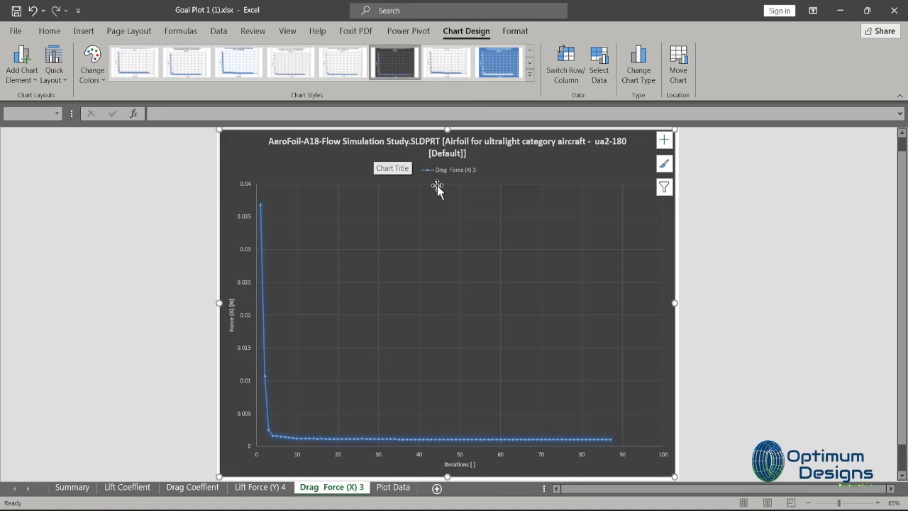
Review the exported goal values on the Plot Data worksheet
left_click(393, 487)
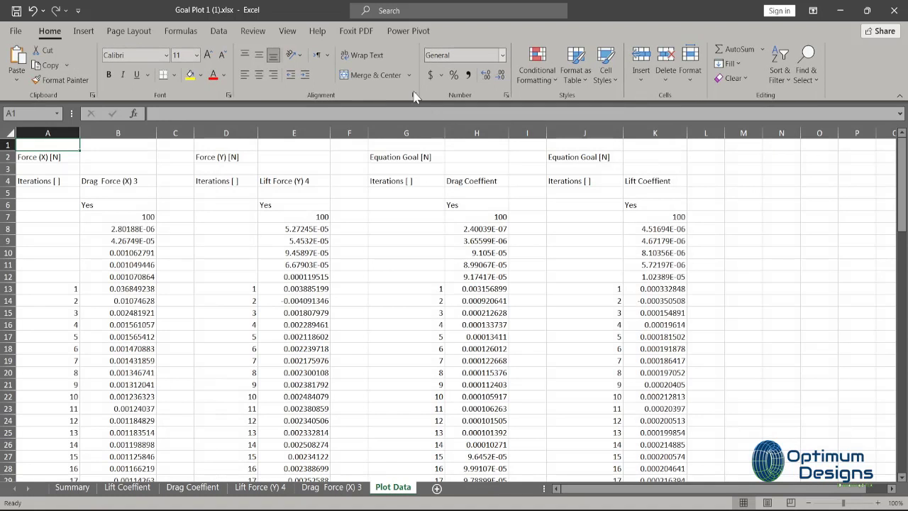
scroll(401, 301, "down", 1)
scroll(401, 303, "down", 7)
scroll(399, 303, "up", 5)
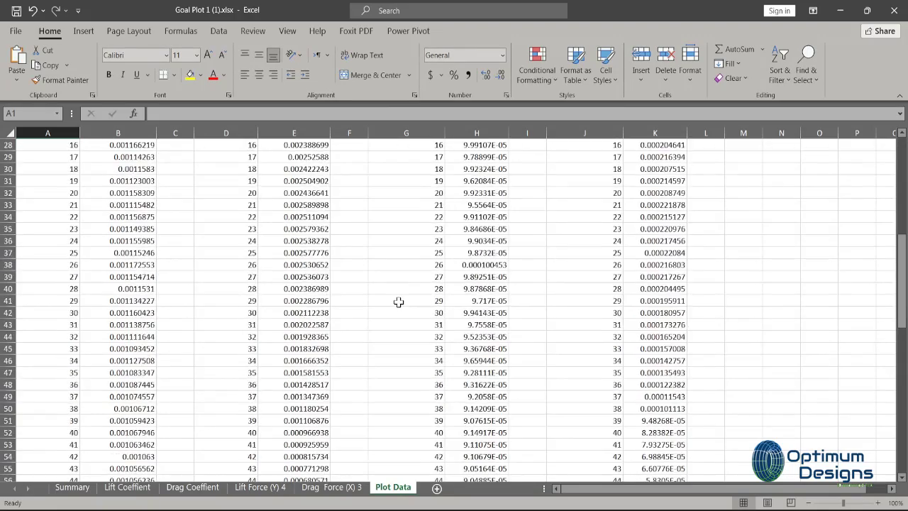
scroll(395, 302, "up", 5)
scroll(395, 302, "up", 2)
Minimize Excel and close the Goal Plot 1 charts and settings in Flow Simulation
left_click(839, 9)
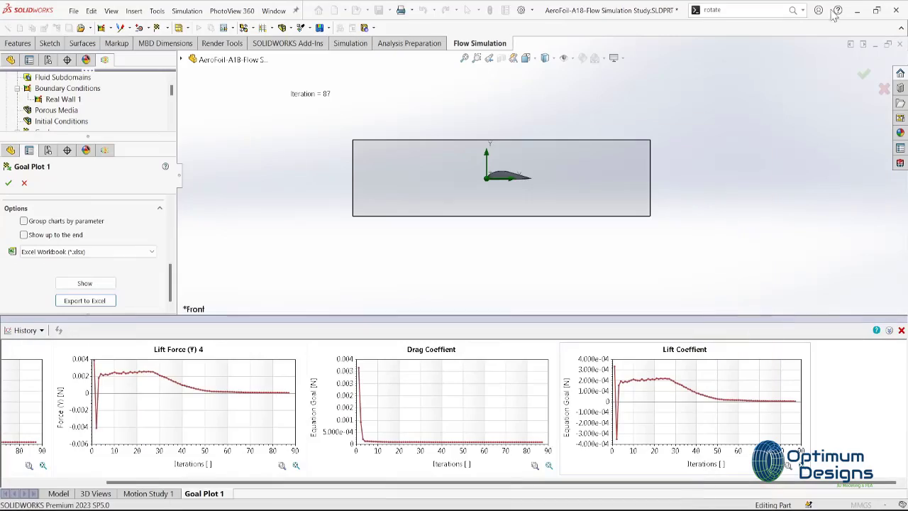
left_click(901, 331)
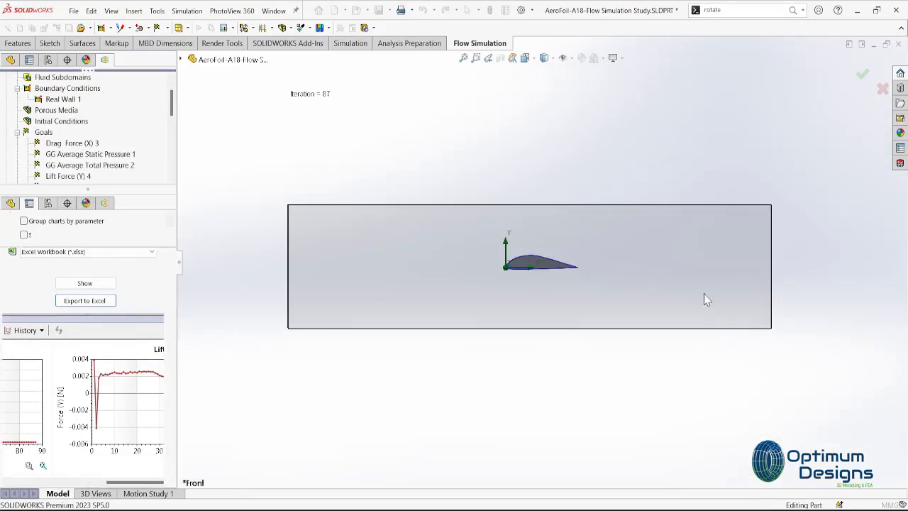
left_click(9, 238)
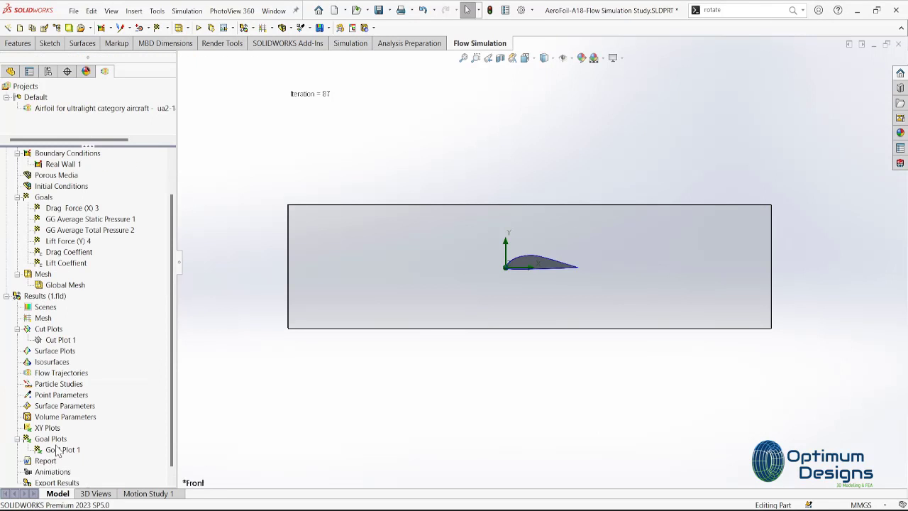
Insert new Flow Trajectories starting from the airfoil face with 250 points
left_click(78, 383)
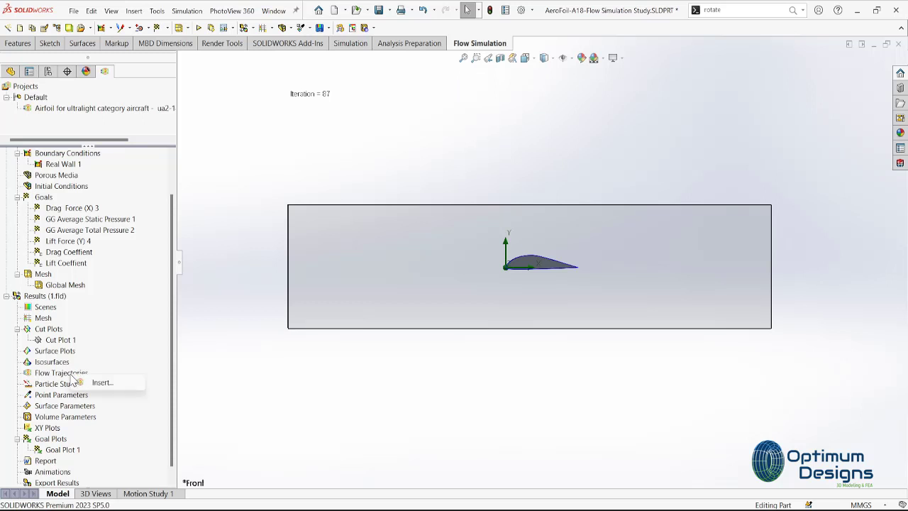
left_click(115, 368)
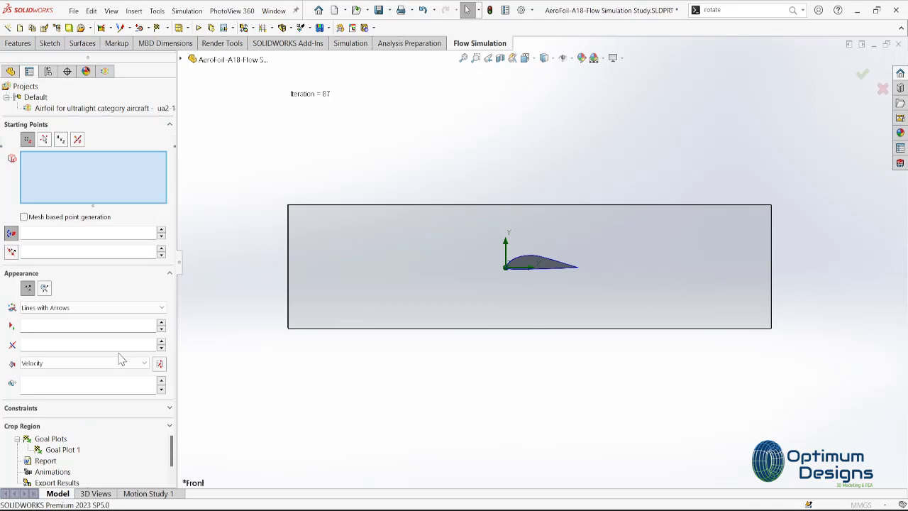
key("ctrl+7")
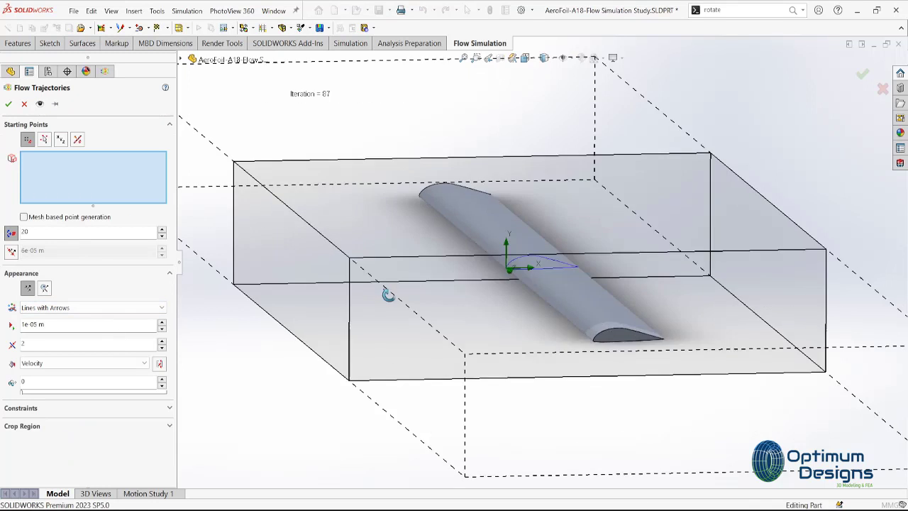
left_click(642, 366)
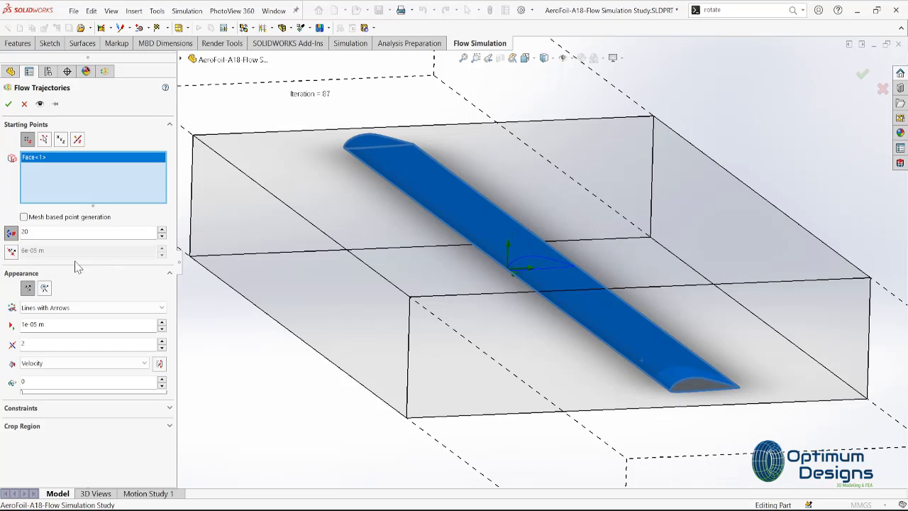
double_click(42, 234)
type("250")
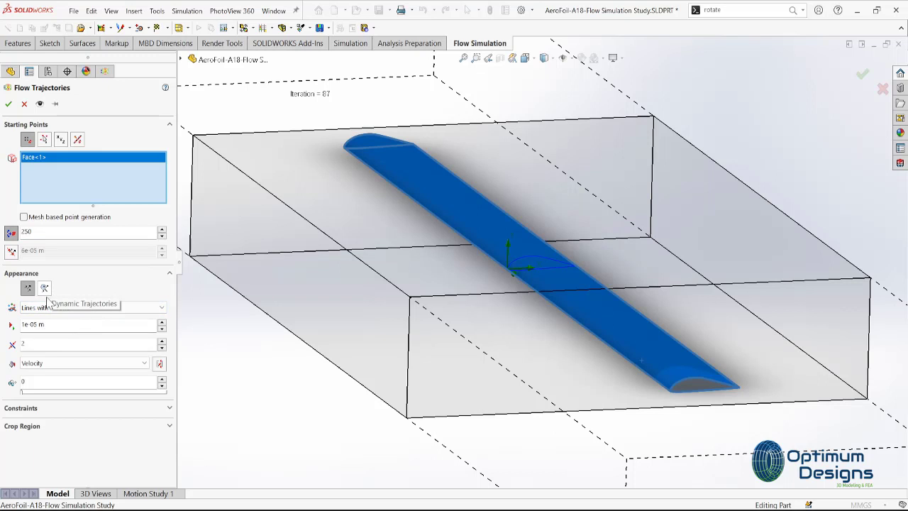
Create Flow Trajectories 1 and play its animation
left_click(8, 104)
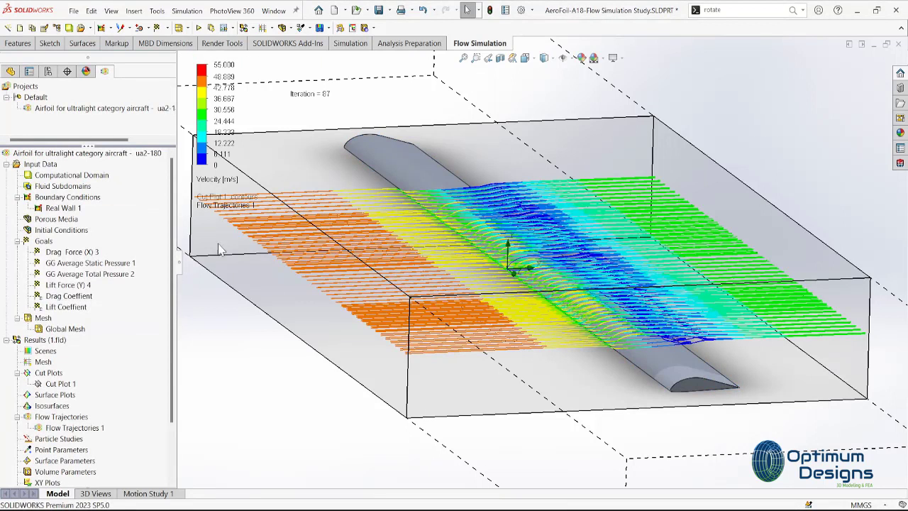
right_click(63, 431)
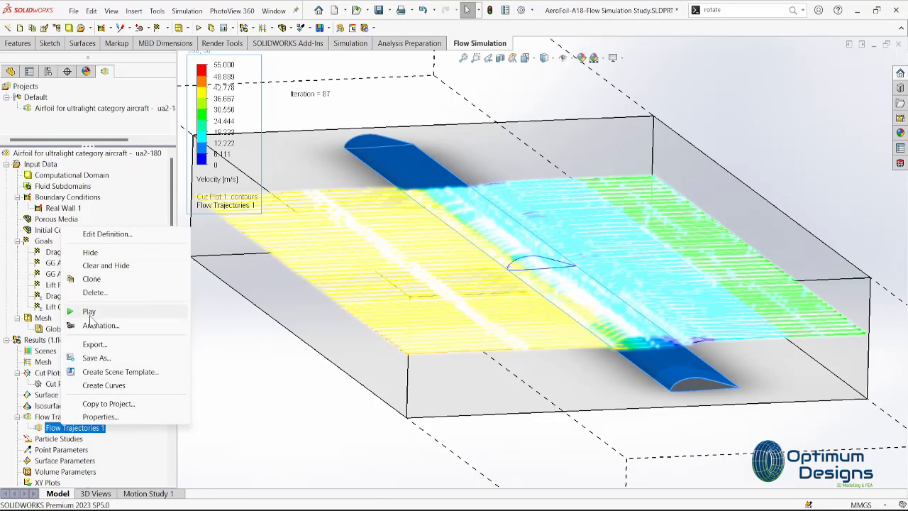
left_click(92, 311)
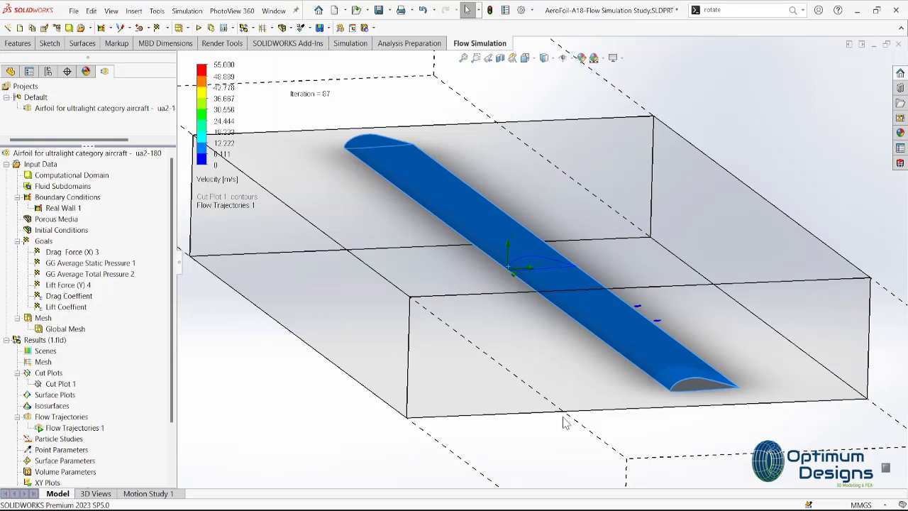
Zoom to fit and view the airfoil trajectories from the Front, rotating slightly to see the span
key("f")
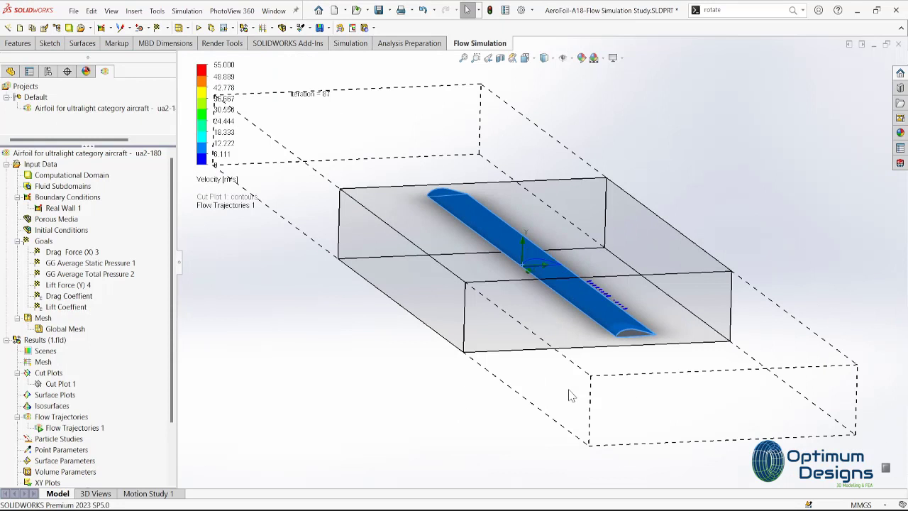
scroll(594, 363, "down", 5)
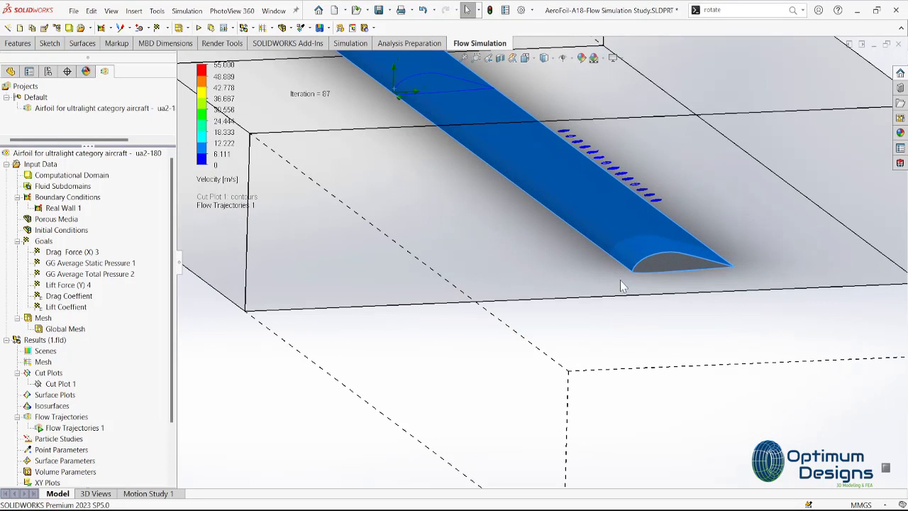
left_click(525, 58)
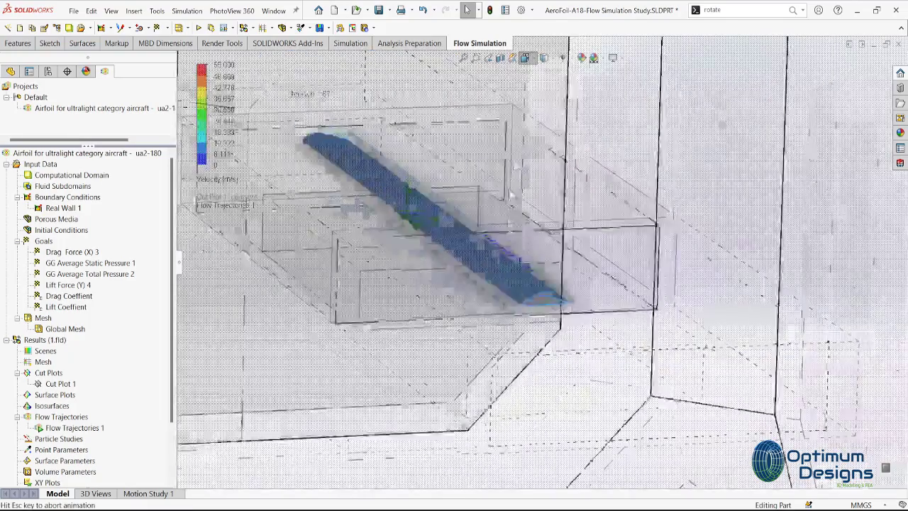
left_click(499, 276)
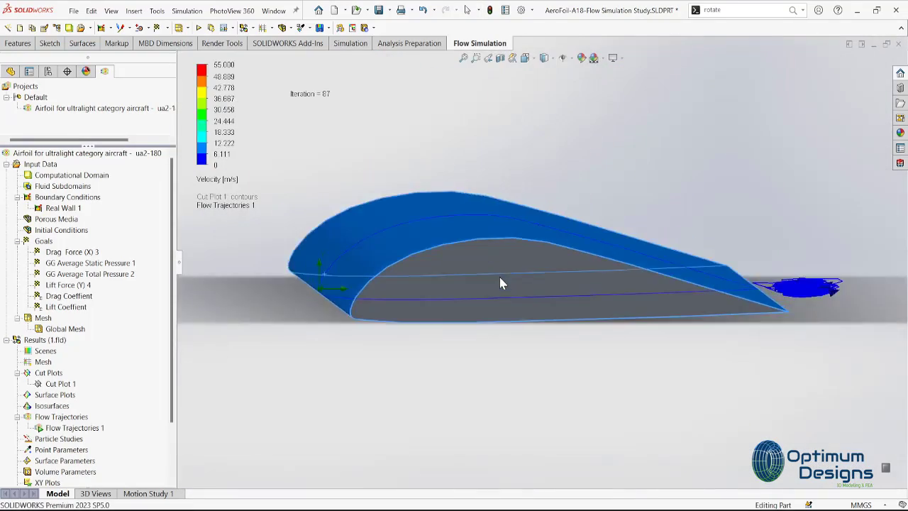
key("f")
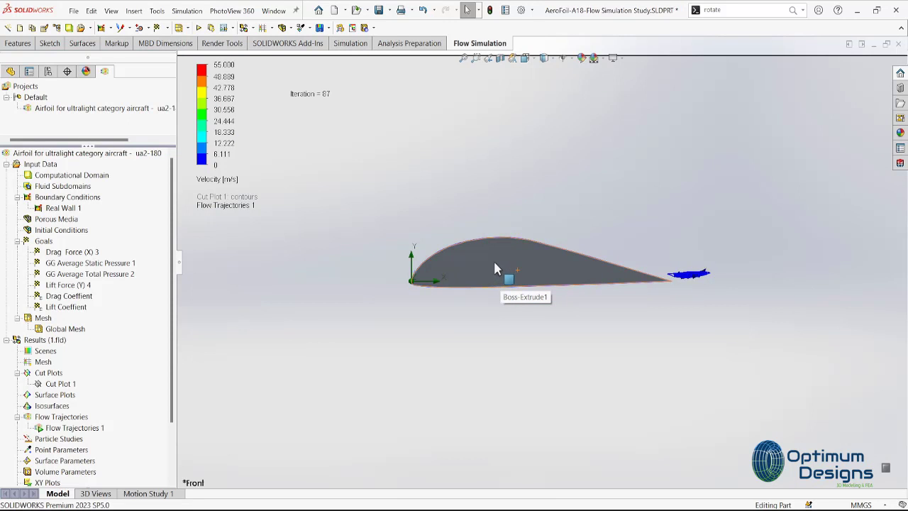
middle_click_drag(494, 270, 500, 278)
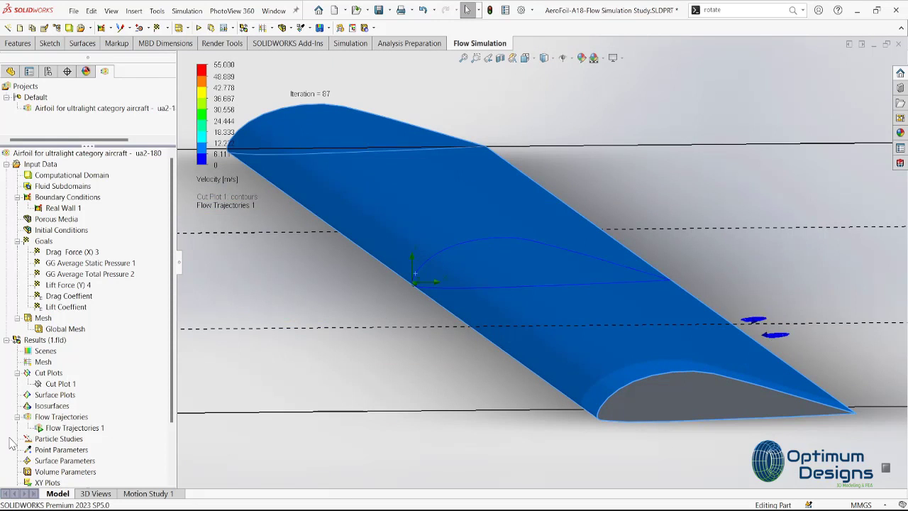
Change Flow Trajectories 1 to draw as Spheres and replay the animation
right_click(55, 428)
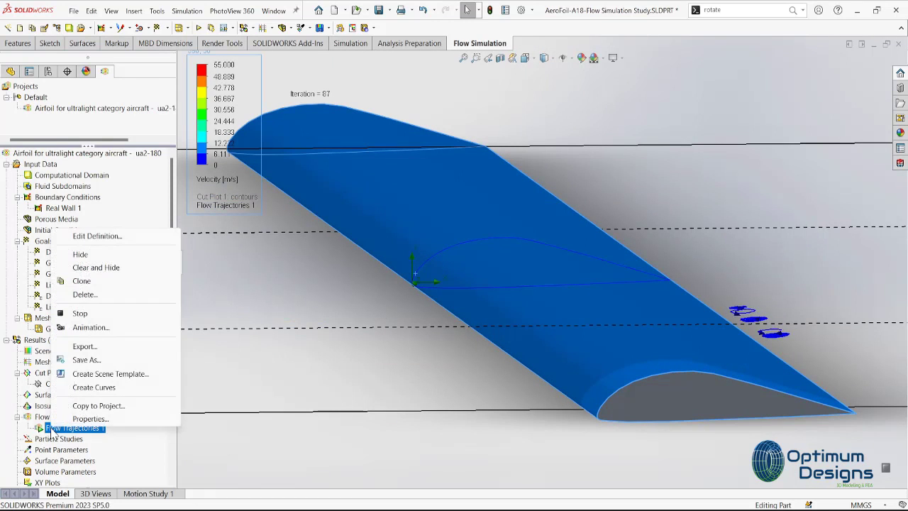
left_click(97, 235)
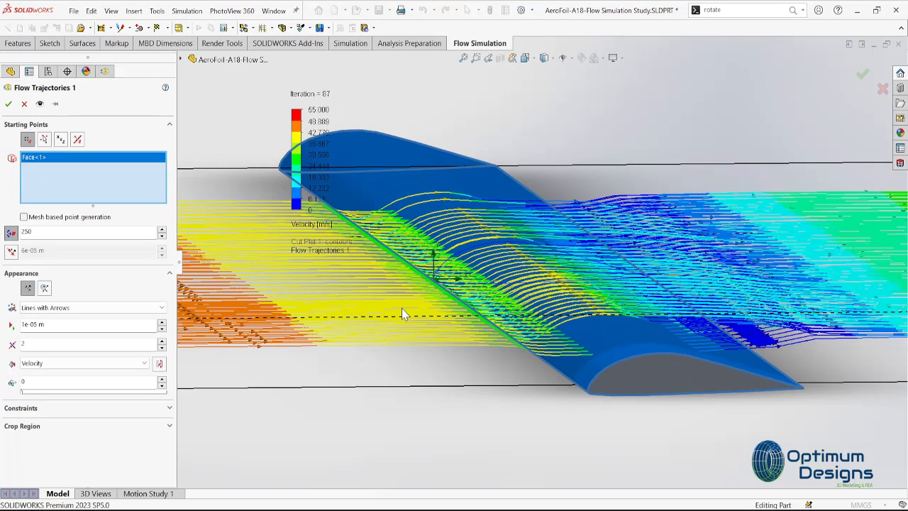
left_click(68, 307)
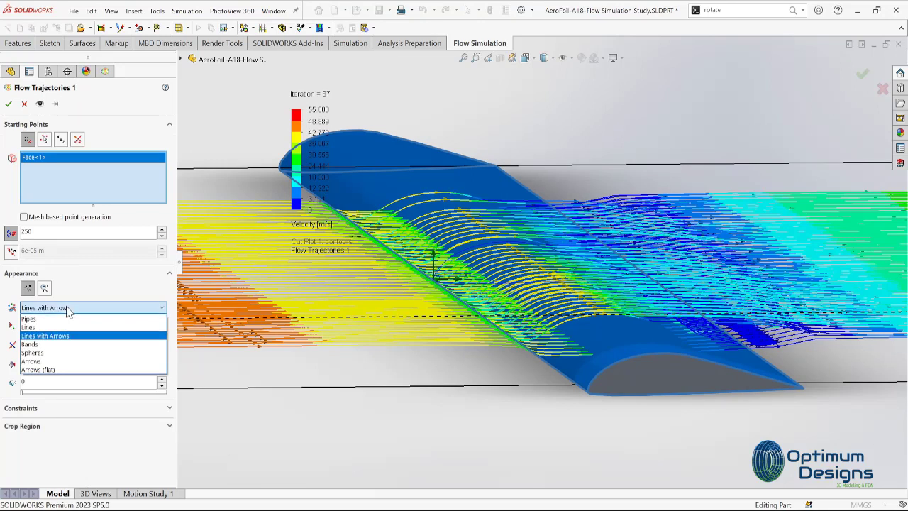
left_click(56, 346)
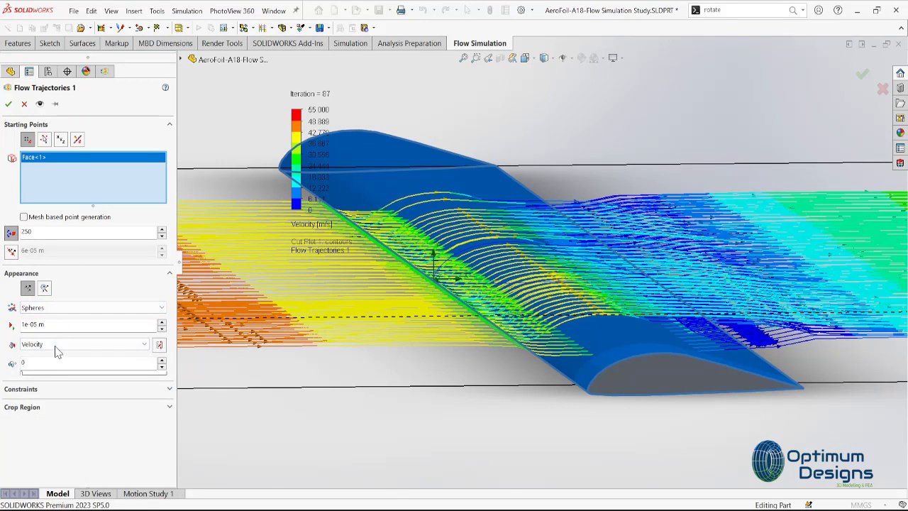
left_click(8, 104)
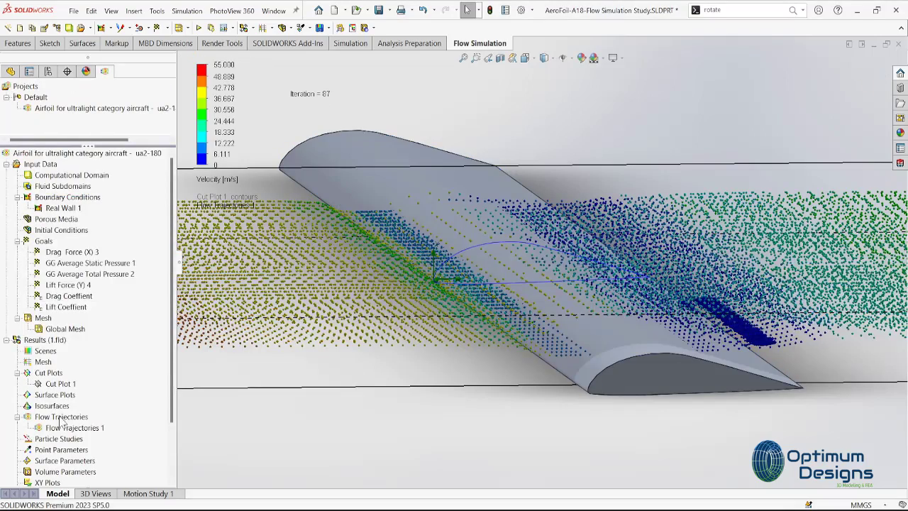
right_click(71, 428)
left_click(80, 309)
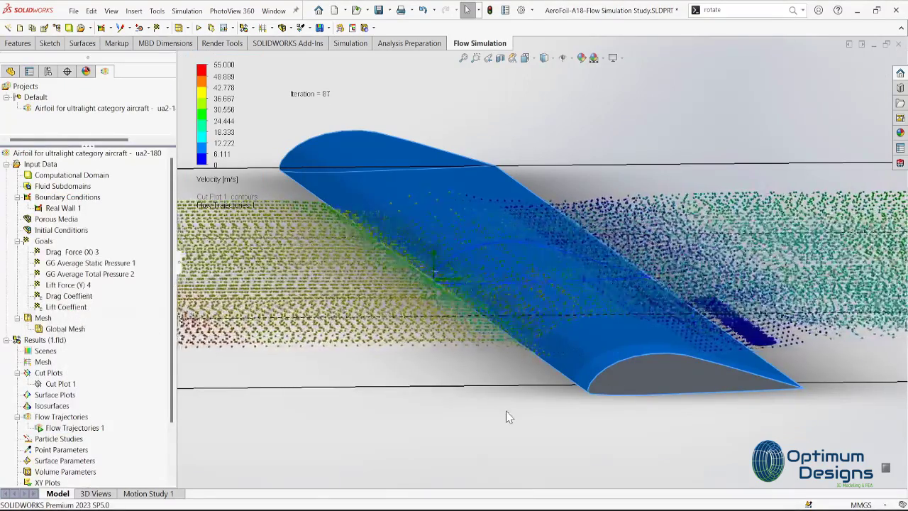
Zoom to the airfoil in Front view and recolour the trajectories by Pressure (about 100169–102764 Pa)
left_click(524, 58)
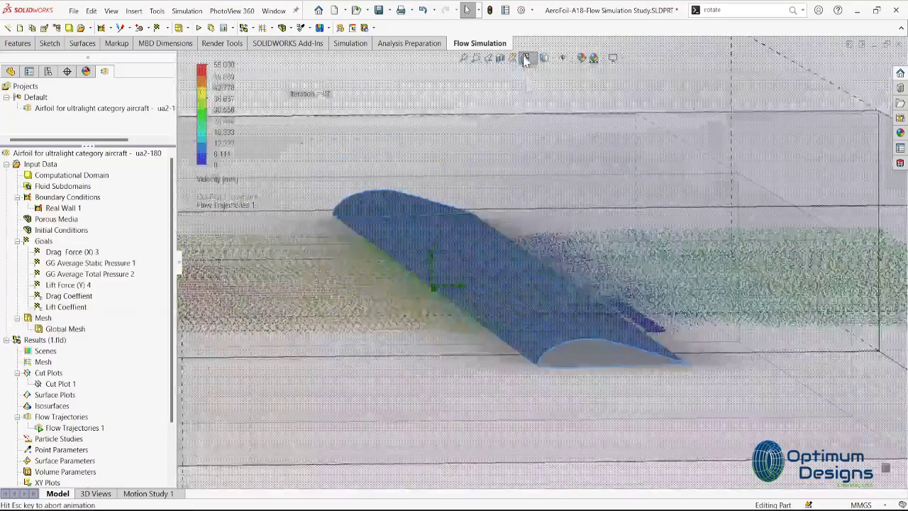
left_click(501, 199)
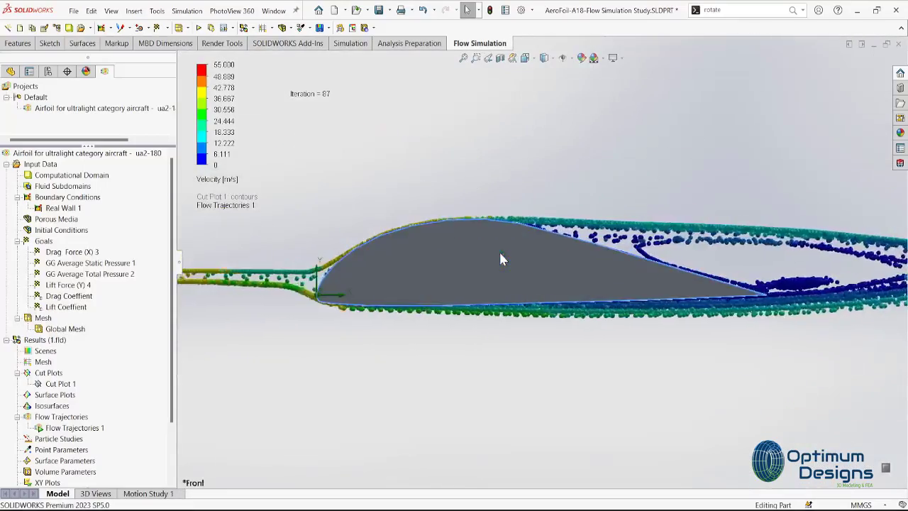
scroll(501, 259, "up", 1)
scroll(543, 319, "up", 2)
scroll(638, 318, "up", 2)
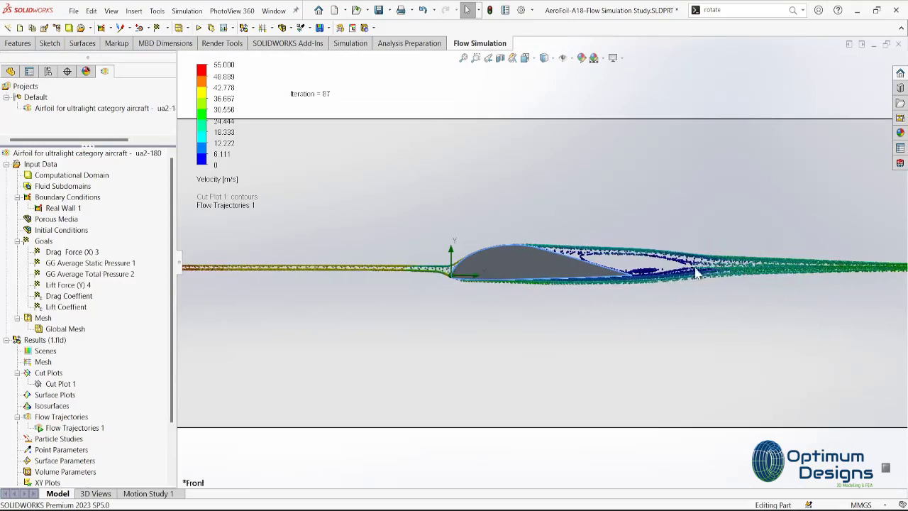
scroll(695, 273, "down", 3)
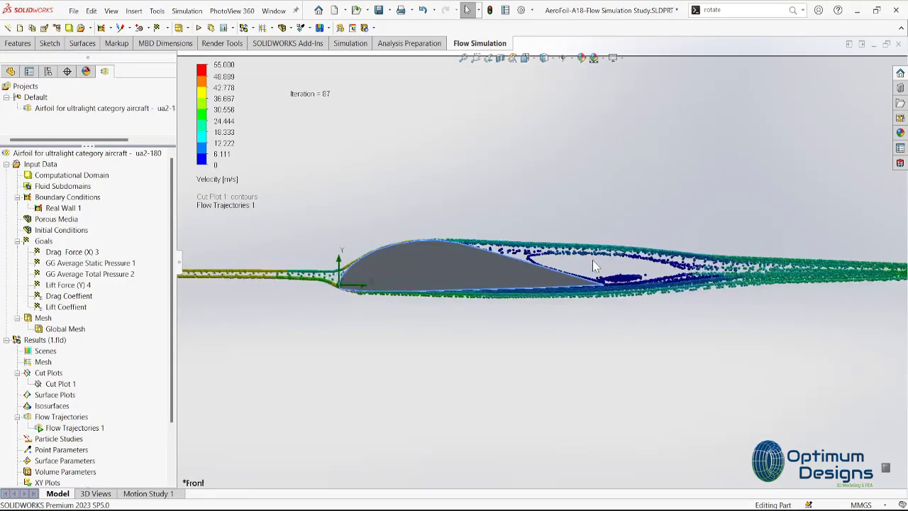
scroll(592, 260, "down", 2)
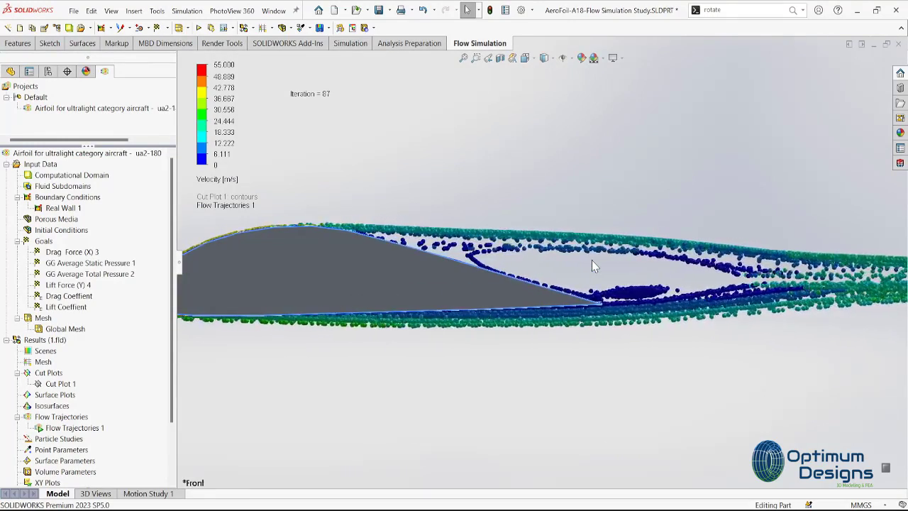
scroll(591, 260, "up", 2)
left_click(216, 179)
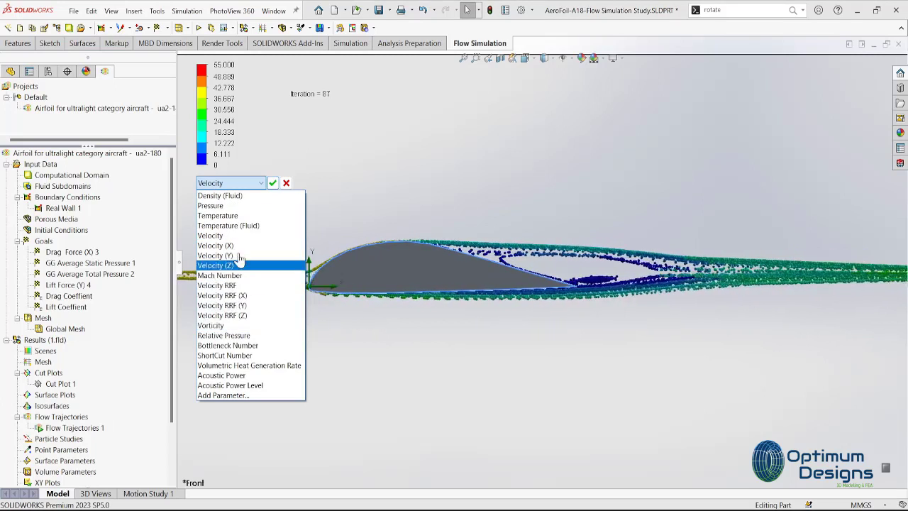
left_click(213, 204)
left_click(272, 183)
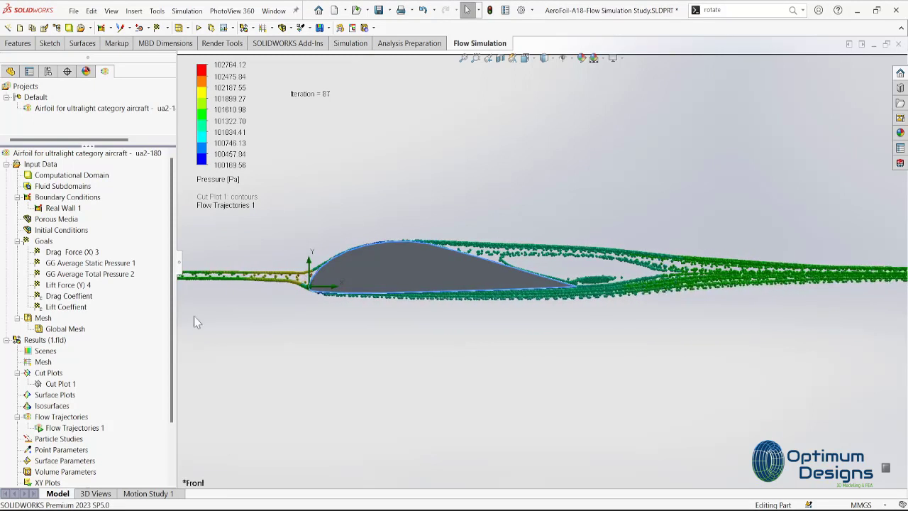
Edit Flow Trajectories 1 and browse the Loads and Turbulence groups of the colour-by parameter list
right_click(90, 428)
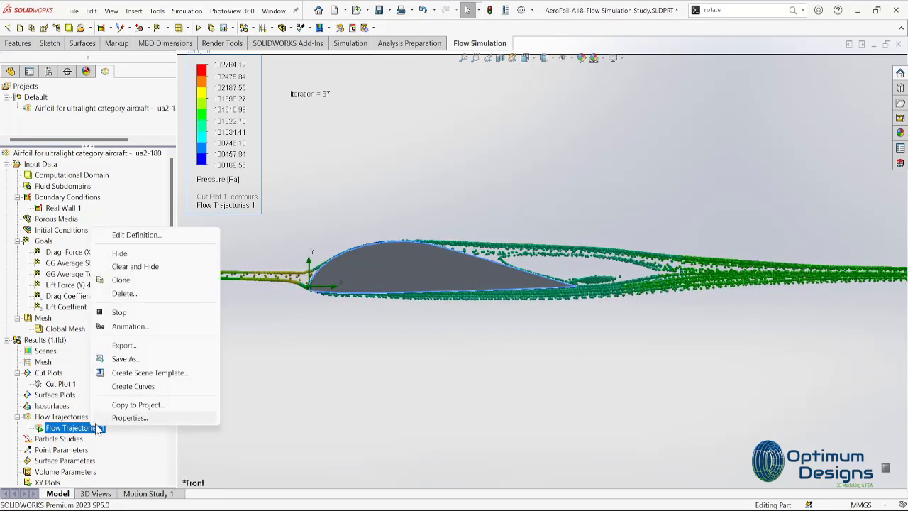
left_click(144, 238)
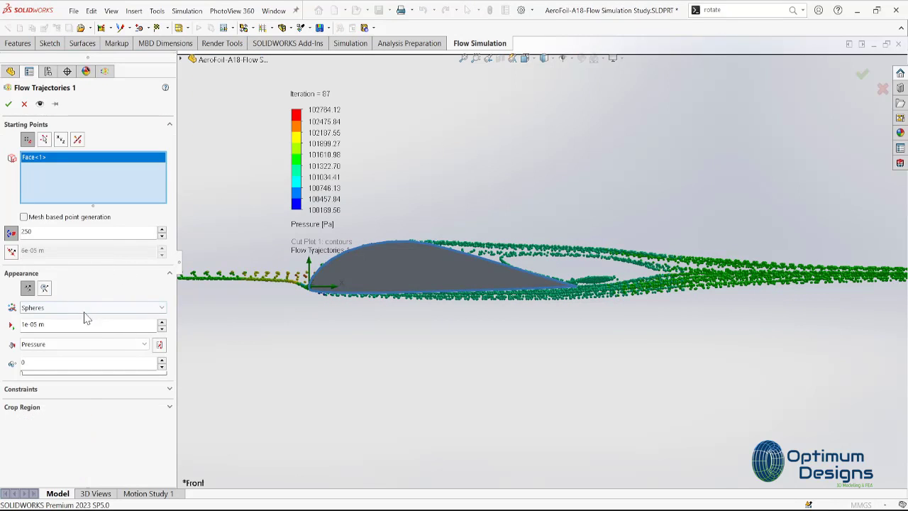
left_click(79, 345)
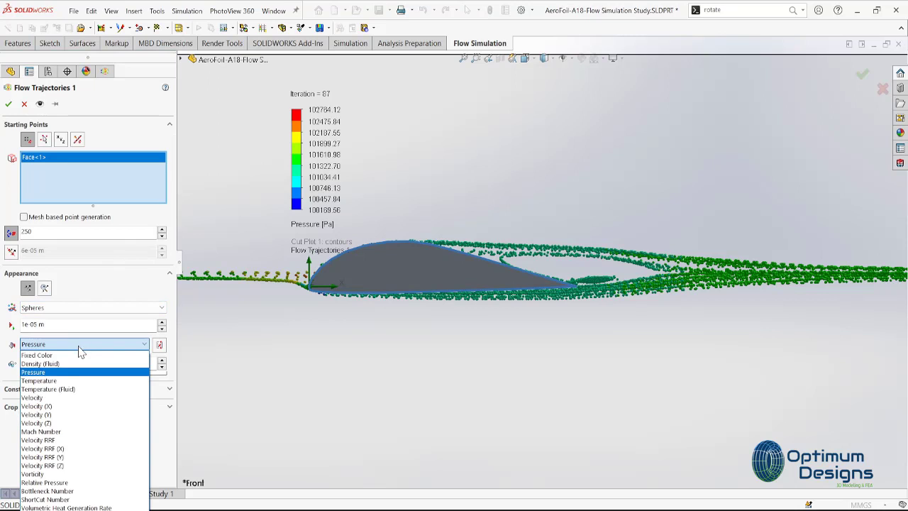
left_click(71, 483)
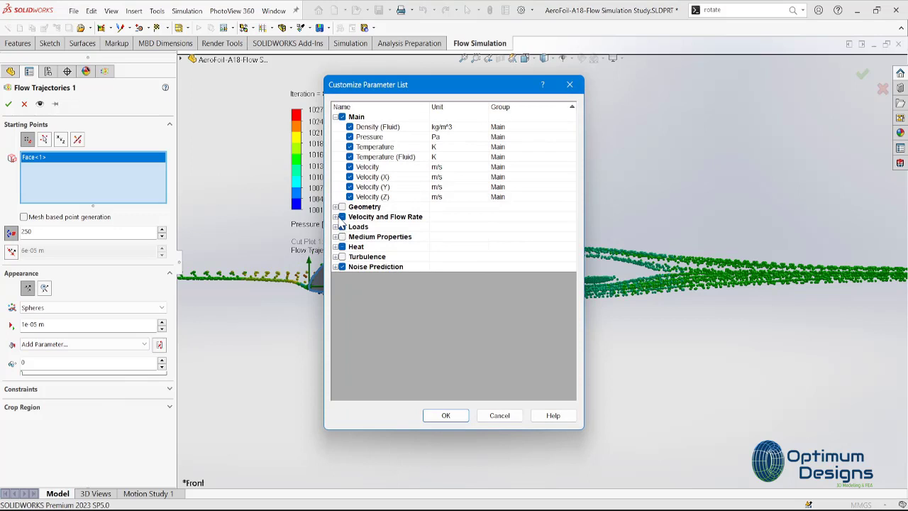
left_click(337, 227)
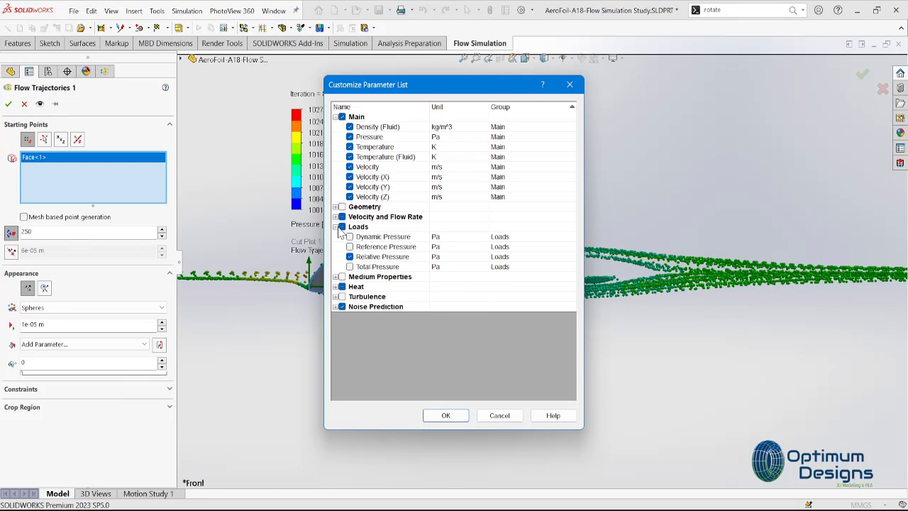
left_click(337, 227)
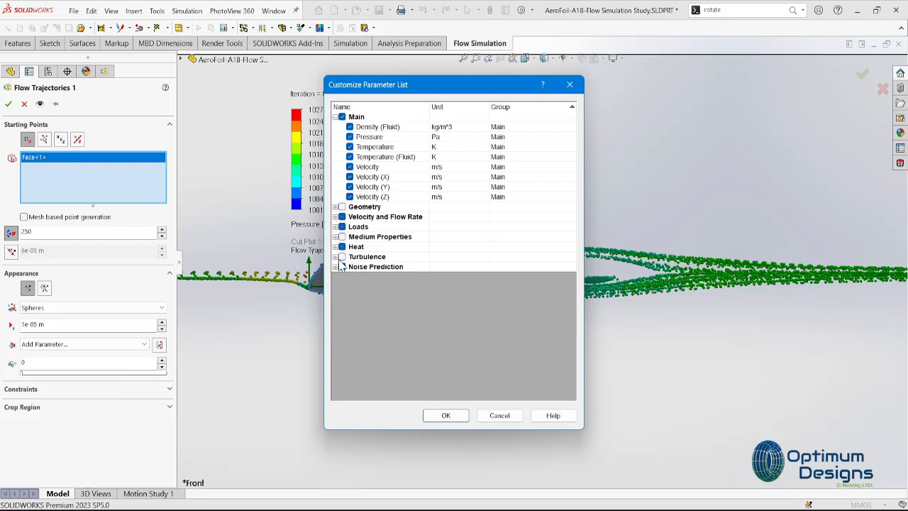
left_click(337, 258)
left_click(337, 258)
left_click(336, 227)
left_click(336, 227)
Expand the Velocity and Geometry parameter groups and accept the customized parameter list
left_click(336, 217)
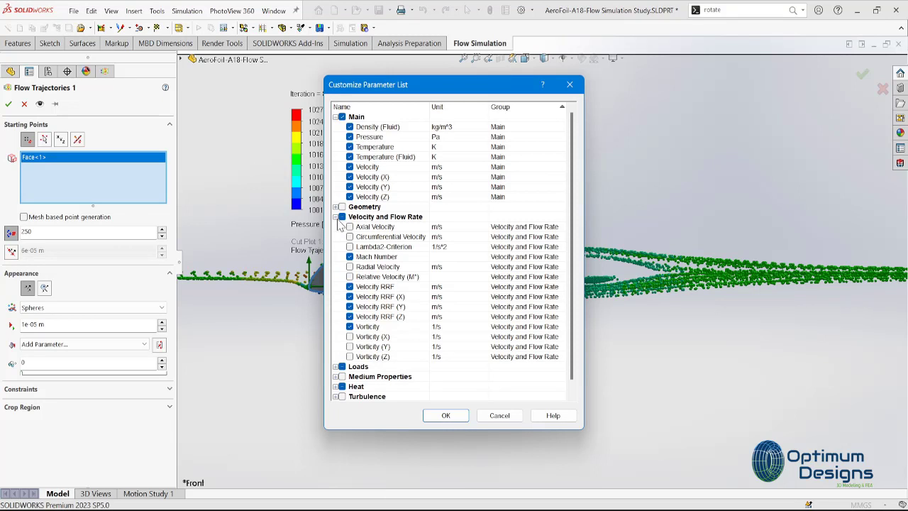
left_click(336, 217)
left_click(336, 207)
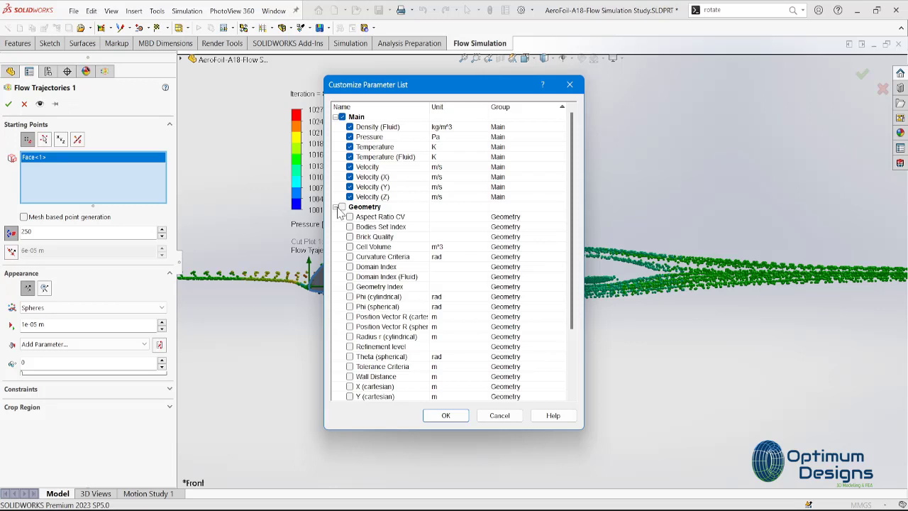
left_click(336, 208)
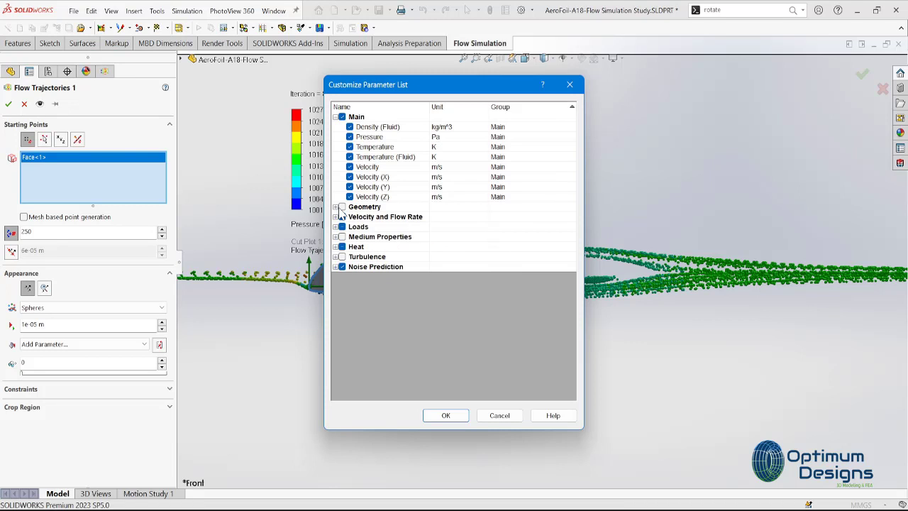
left_click(336, 207)
scroll(406, 297, "down", 3)
scroll(406, 296, "up", 3)
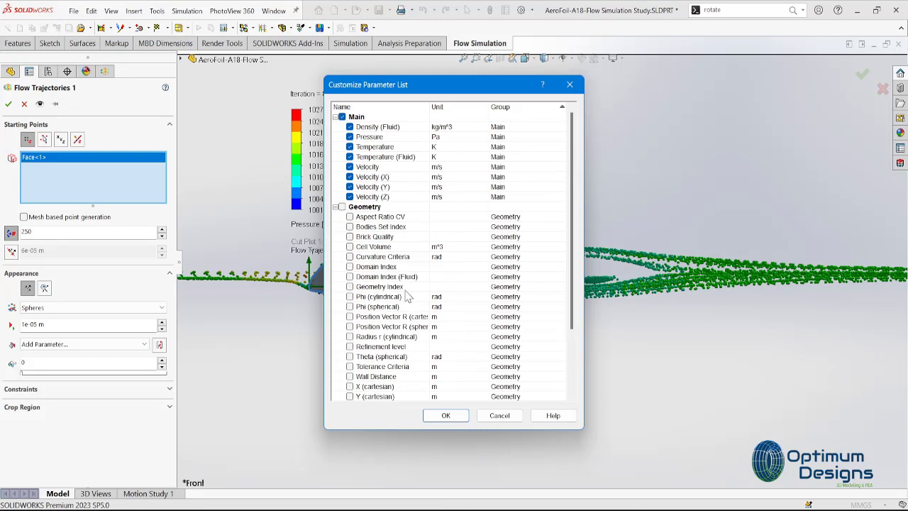
left_click(498, 415)
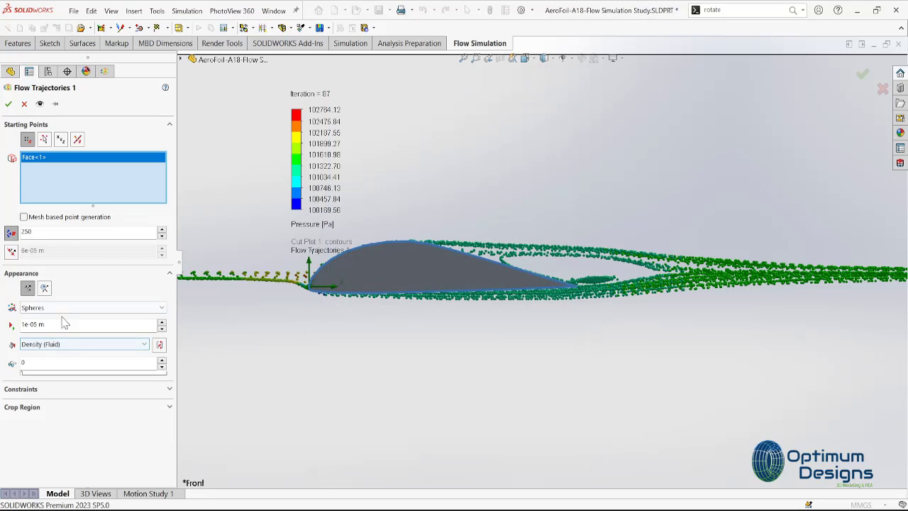
Colour the trajectories by Velocity (X) and regenerate them
left_click(74, 345)
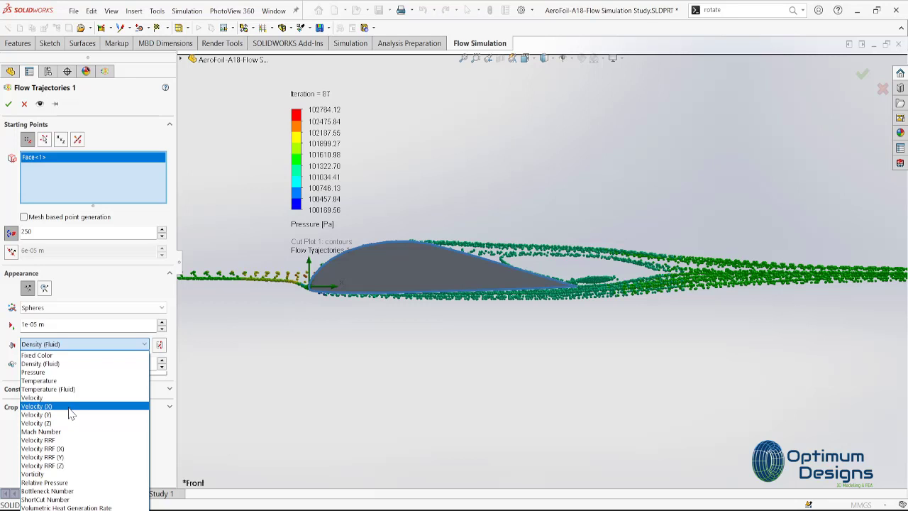
left_click(71, 406)
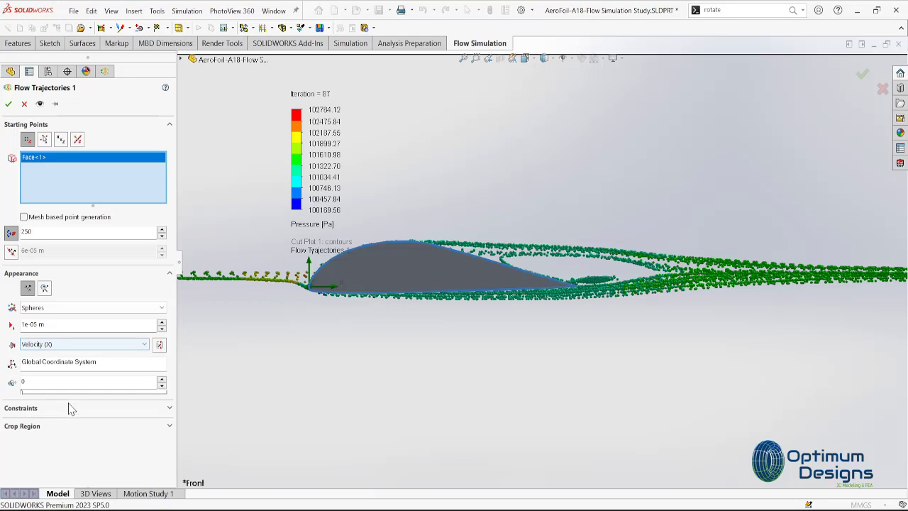
left_click(9, 104)
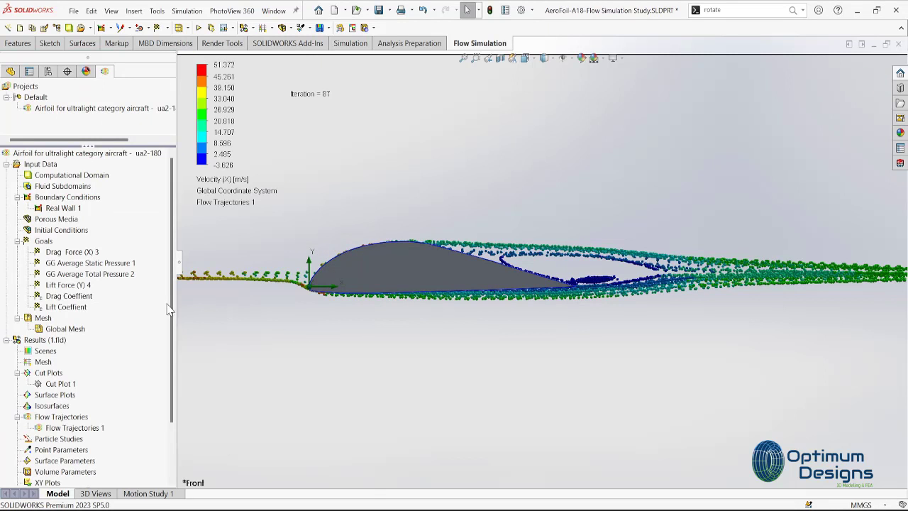
Show Cut Plot 1's pressure contours and hide Flow Trajectories 1
right_click(61, 383)
left_click(110, 229)
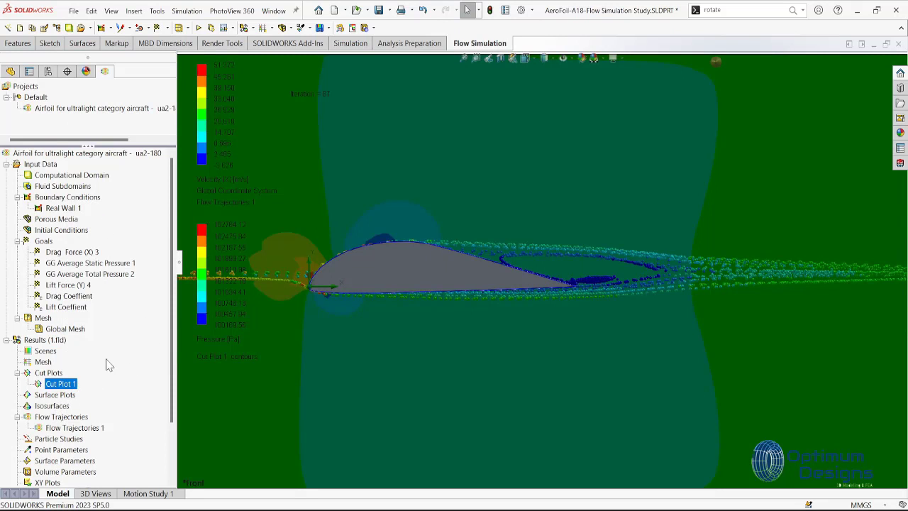
right_click(74, 427)
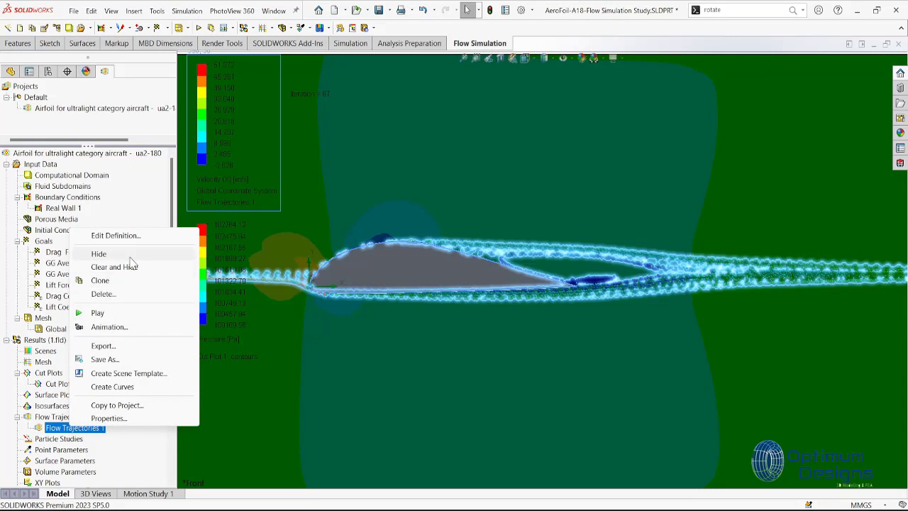
left_click(130, 257)
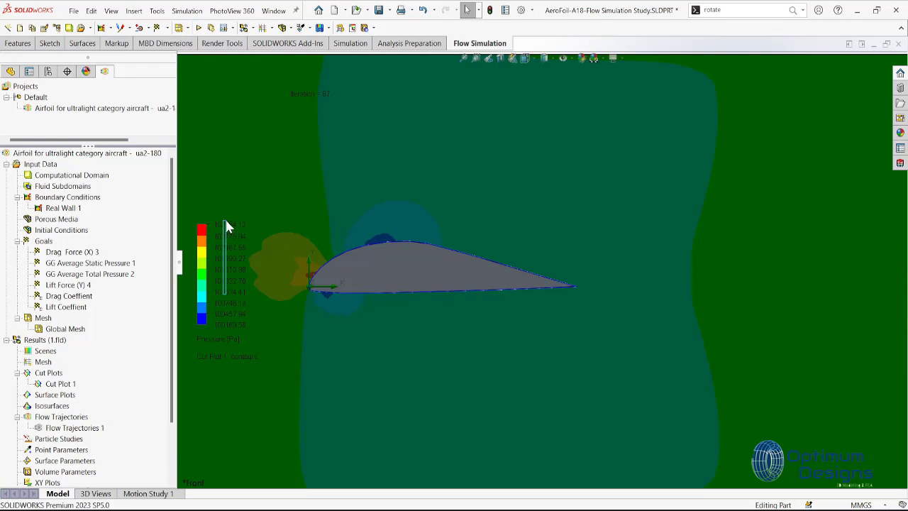
Move the pressure legend up and right, and fit the whole flow domain in view
left_click(213, 279)
left_click_drag(199, 271, 206, 141)
key("f")
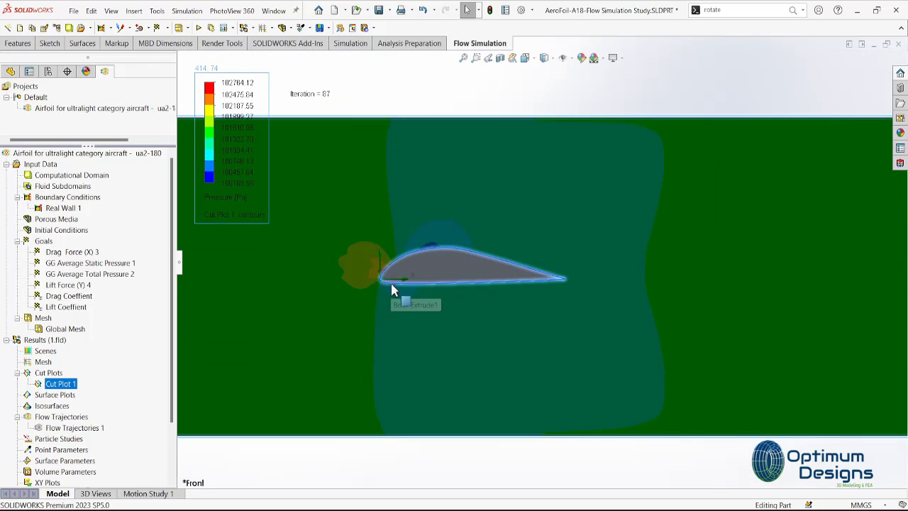
right_click(61, 380)
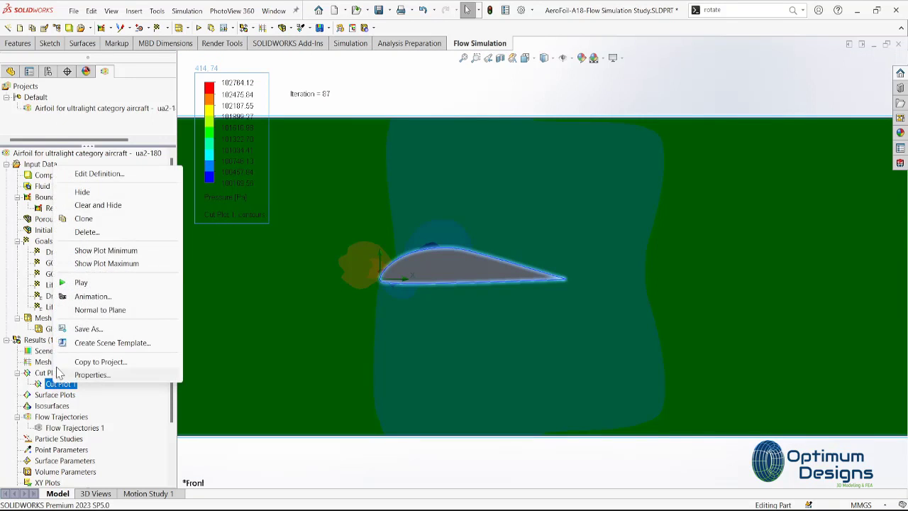
right_click(41, 374)
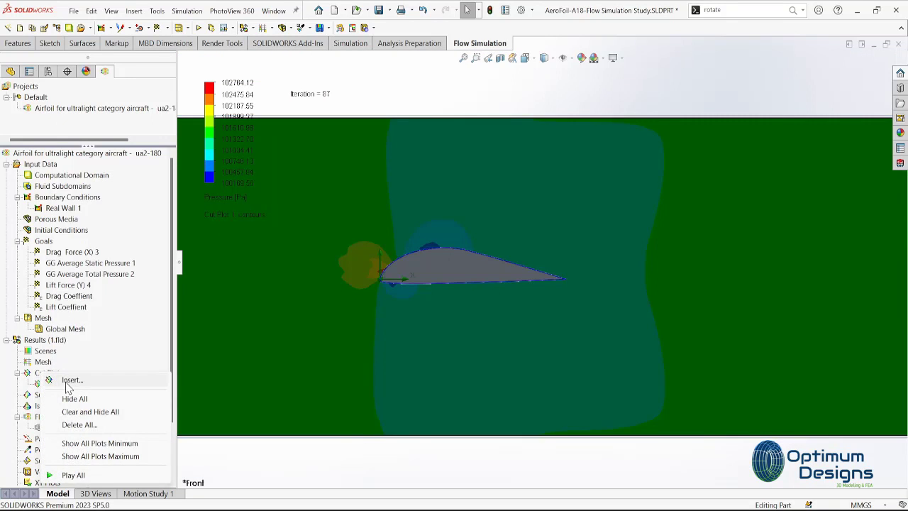
key("Escape")
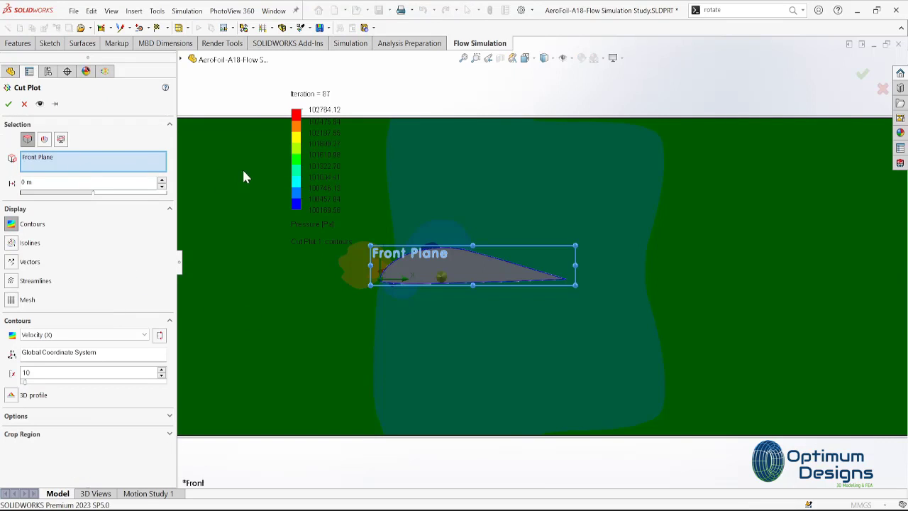
Create Cut Plot 2 on the Top Plane with Pressure contours, viewed in 3D
left_click(180, 60)
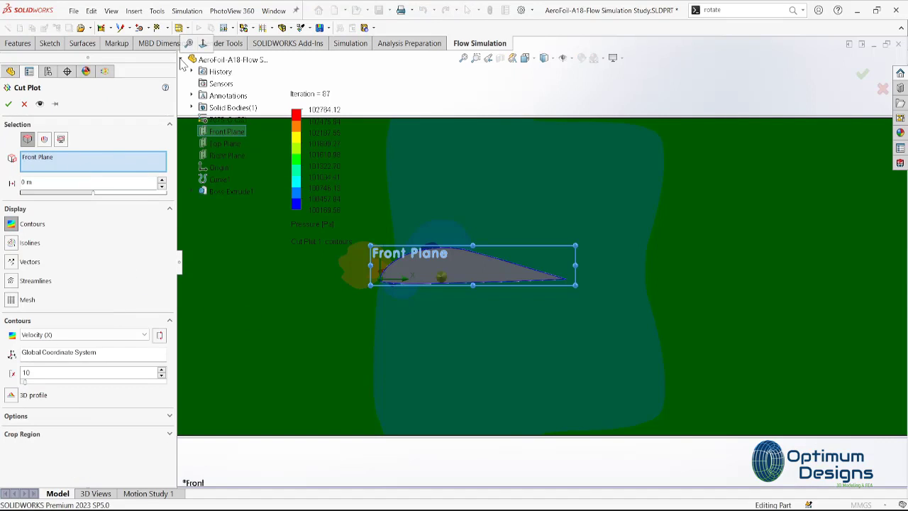
left_click(222, 143)
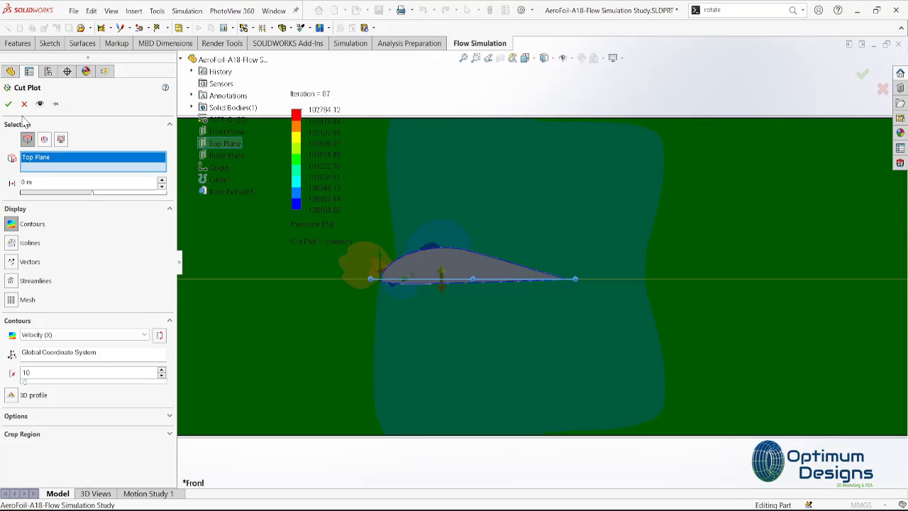
left_click(58, 334)
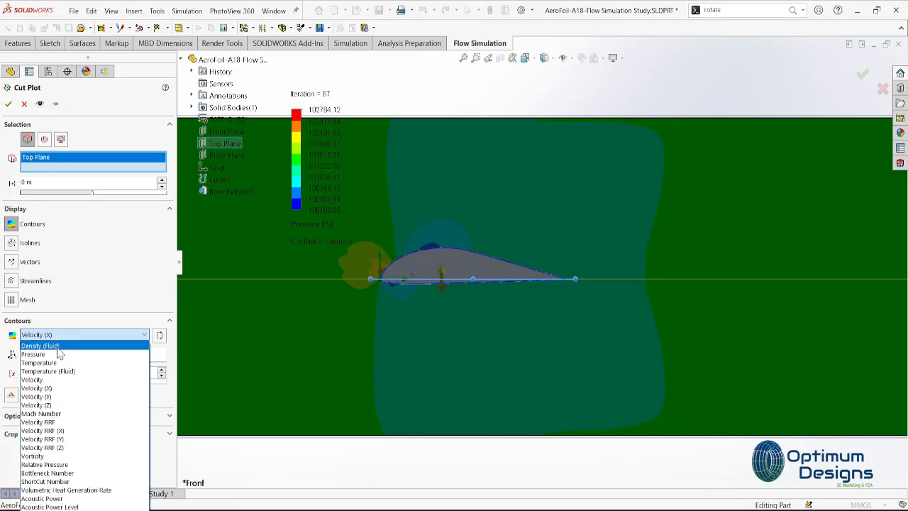
left_click(56, 360)
left_click(8, 103)
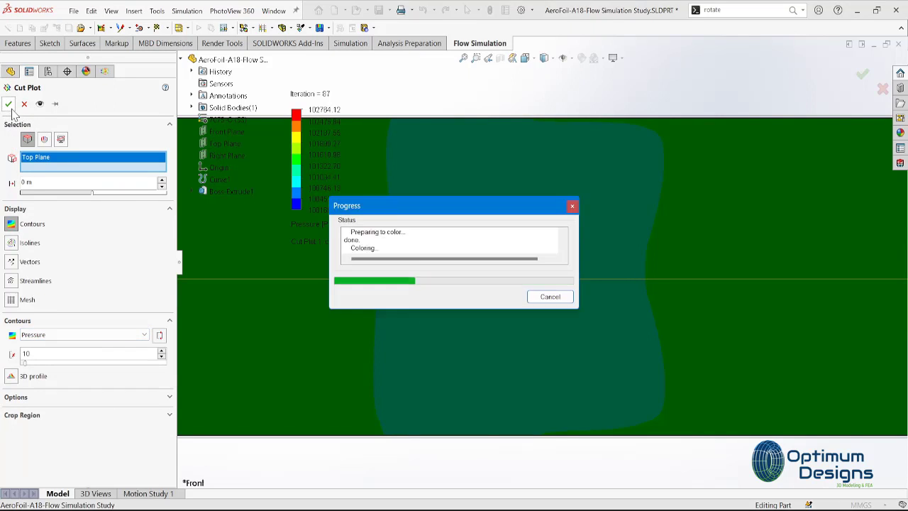
mouse_move(422, 349)
middle_mouse_down()
mouse_move(483, 356)
mouse_move(485, 374)
middle_mouse_up()
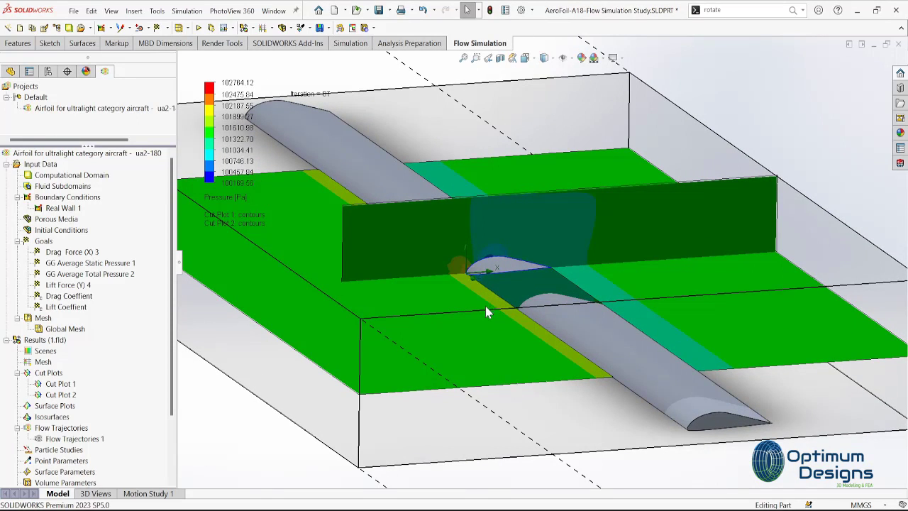
Turn the model slightly and play the Cut Plot 1 animation
middle_click_drag(485, 312, 369, 312)
right_click(62, 384)
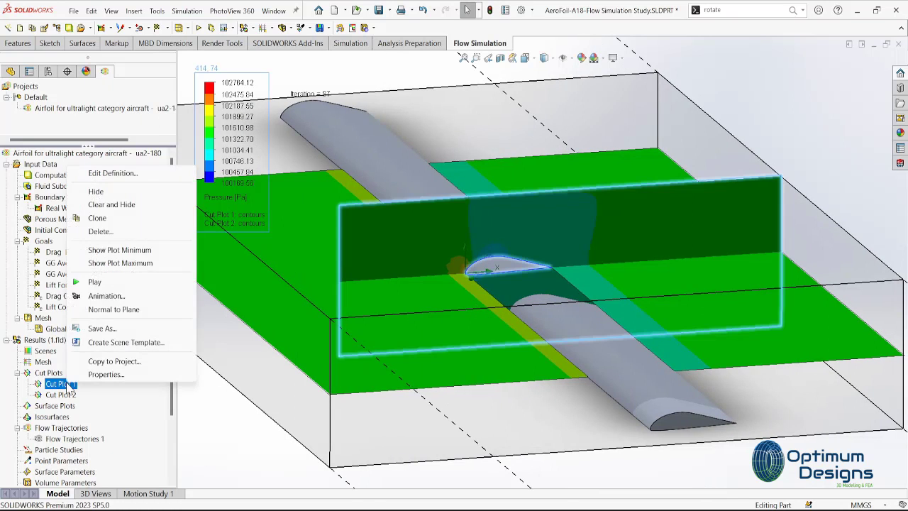
left_click(96, 285)
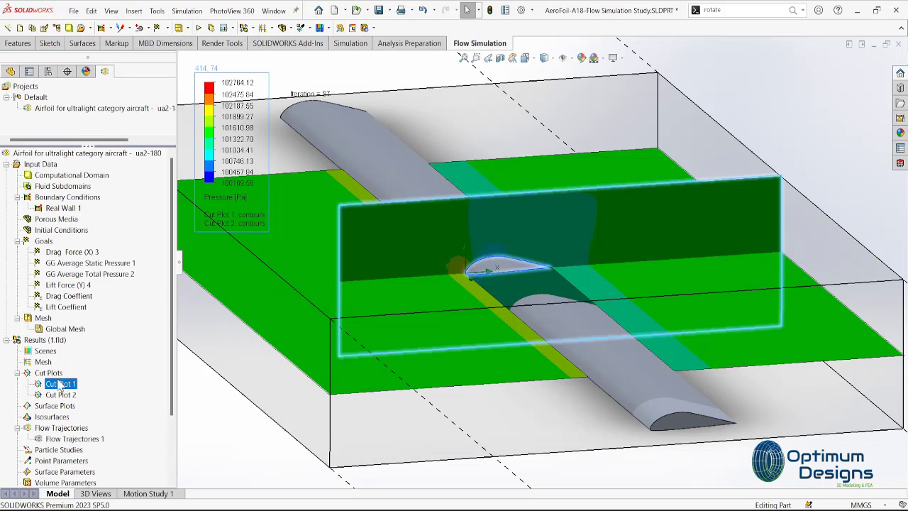
Switch the cut plot legend parameter from Pressure to Velocity
left_click(225, 198)
left_click(238, 200)
left_click(241, 255)
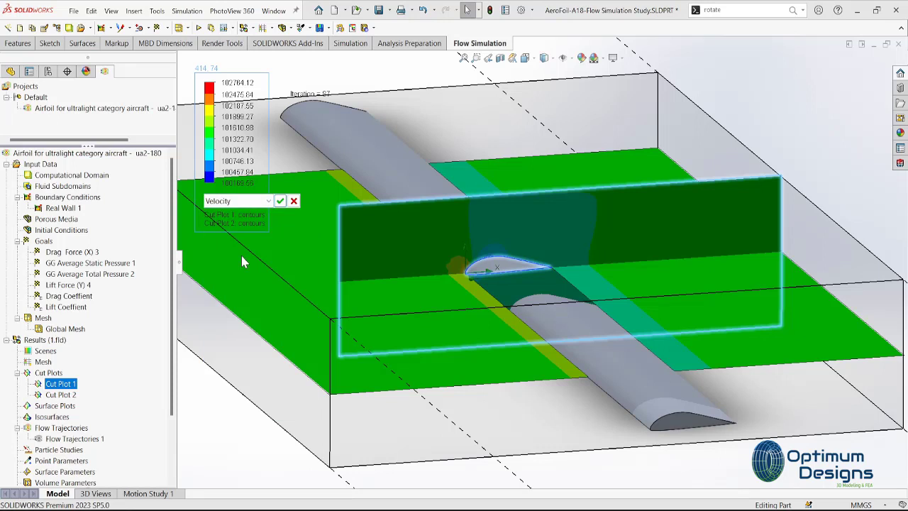
left_click(280, 201)
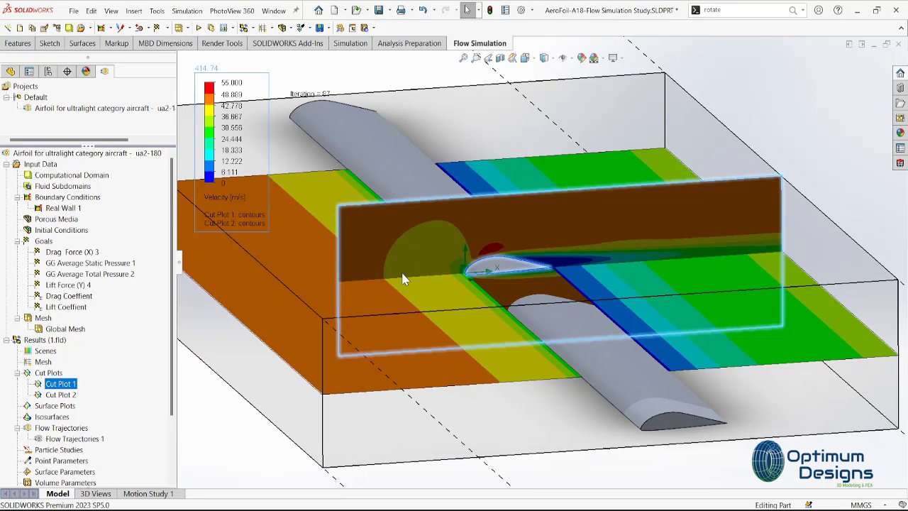
key("space")
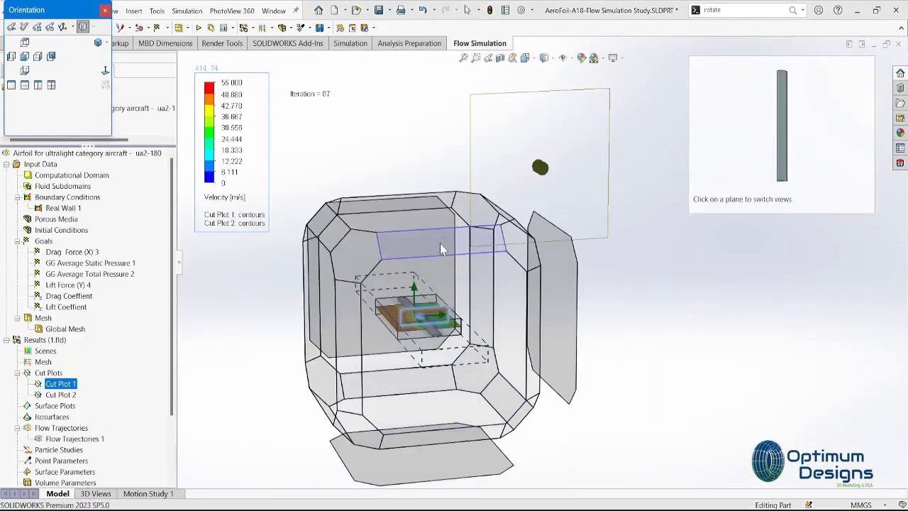
View the wing from the top, centre the airfoil, then return to an isometric view
key("Escape")
key("ctrl+5")
scroll(555, 283, "down", 3)
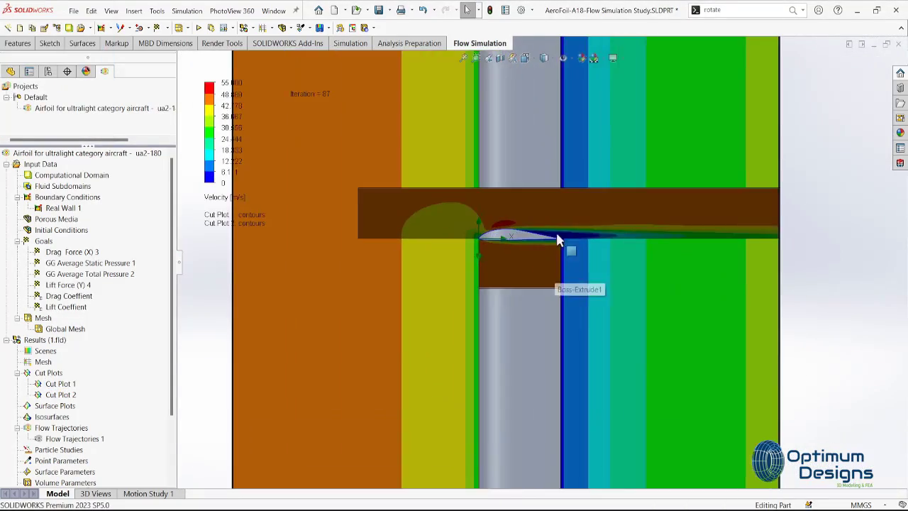
scroll(556, 273, "down", 3)
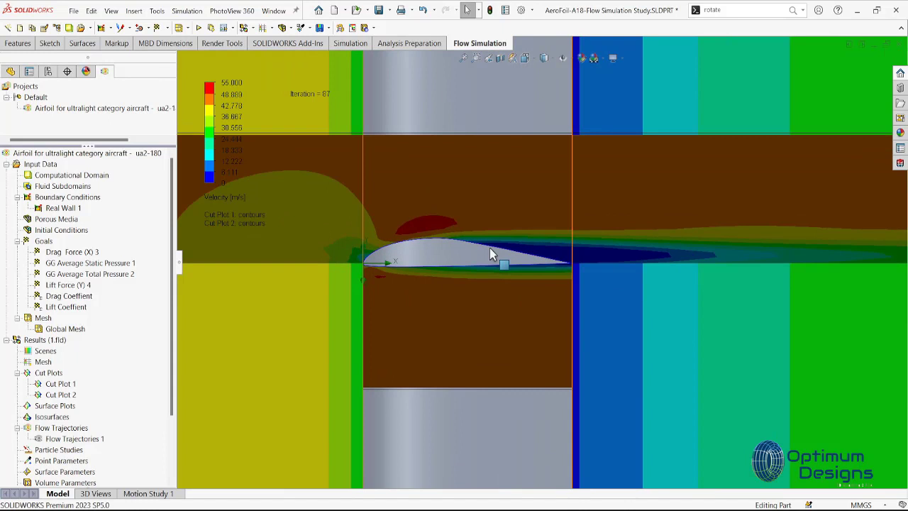
middle_click_drag(491, 254, 545, 236, "ctrl")
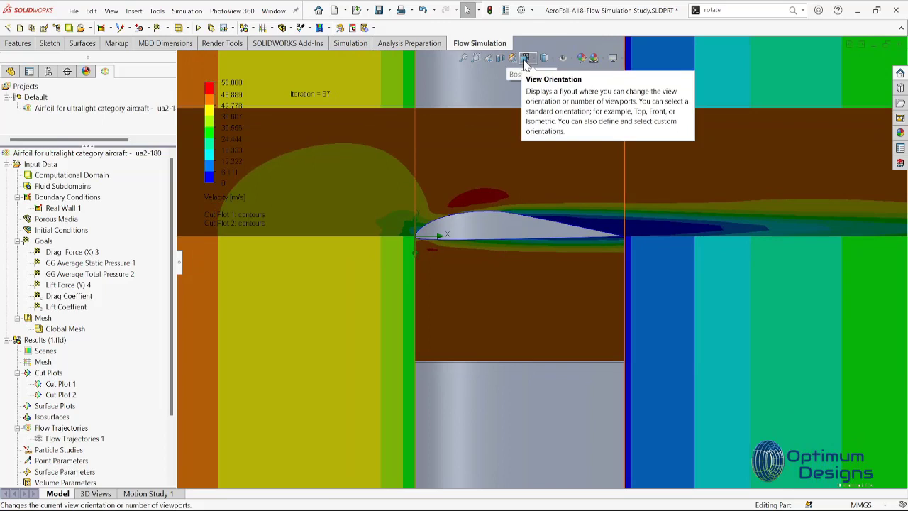
key("ctrl+5")
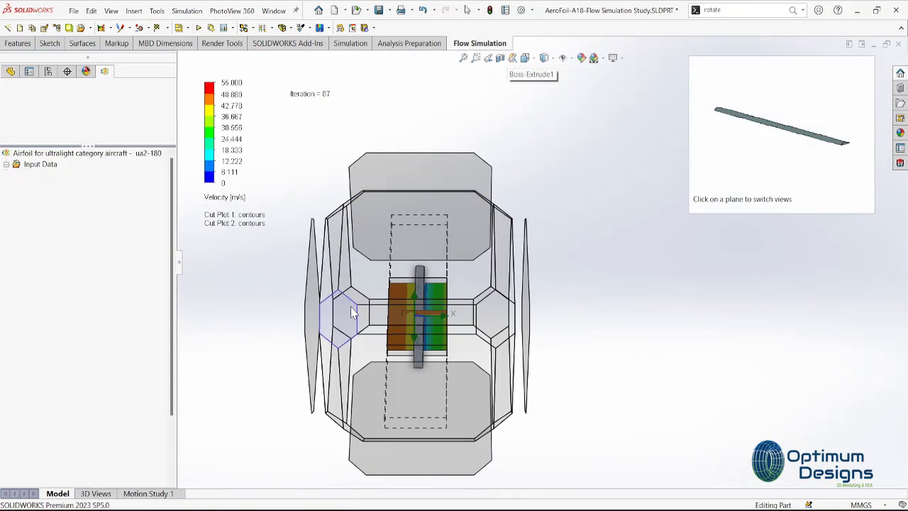
left_click(352, 312)
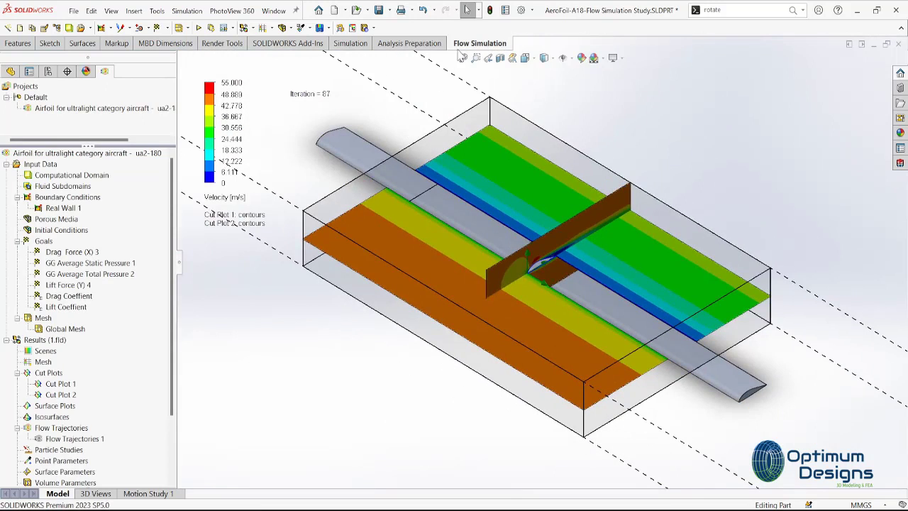
Try Section View cuts on the Right, Top and Front Planes, then close it
left_click(500, 58)
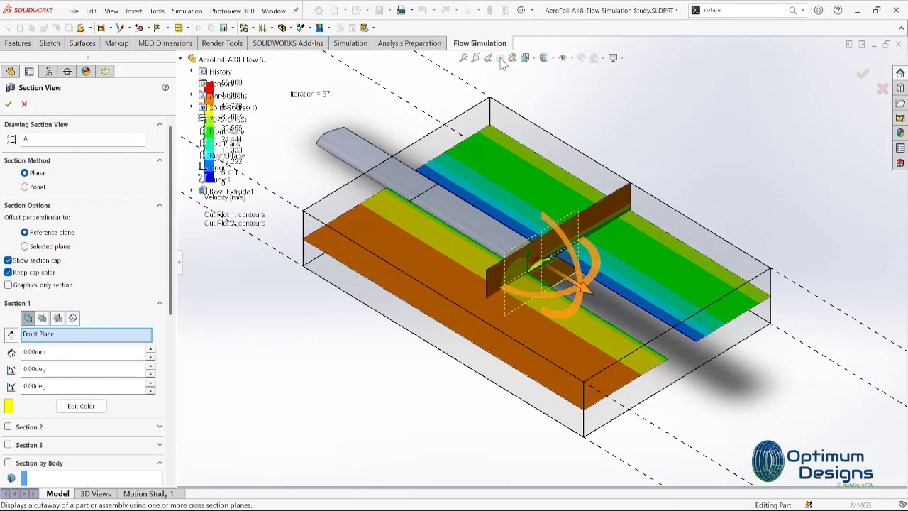
left_click(62, 318)
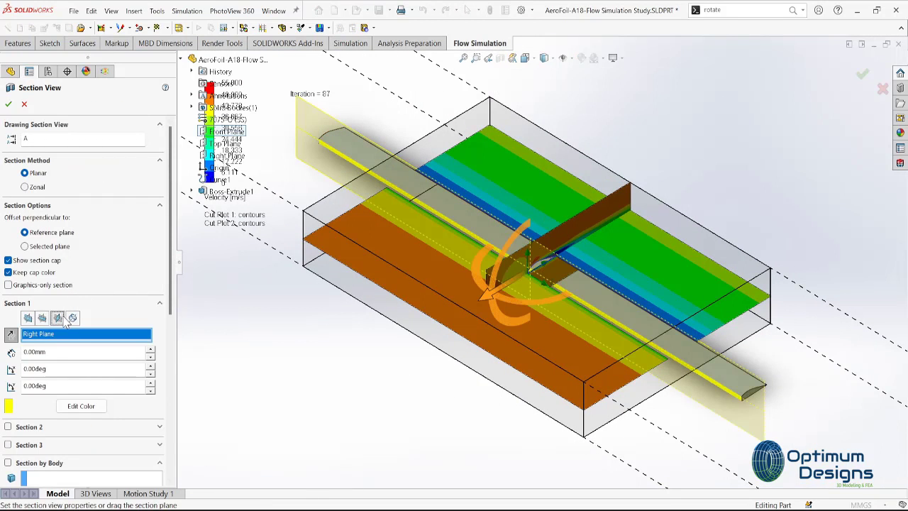
left_click(42, 318)
left_click(27, 318)
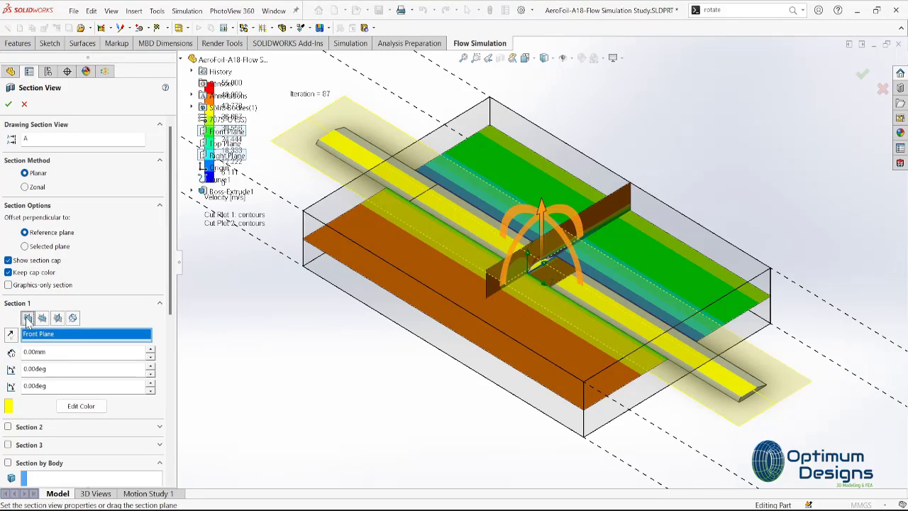
left_click(8, 104)
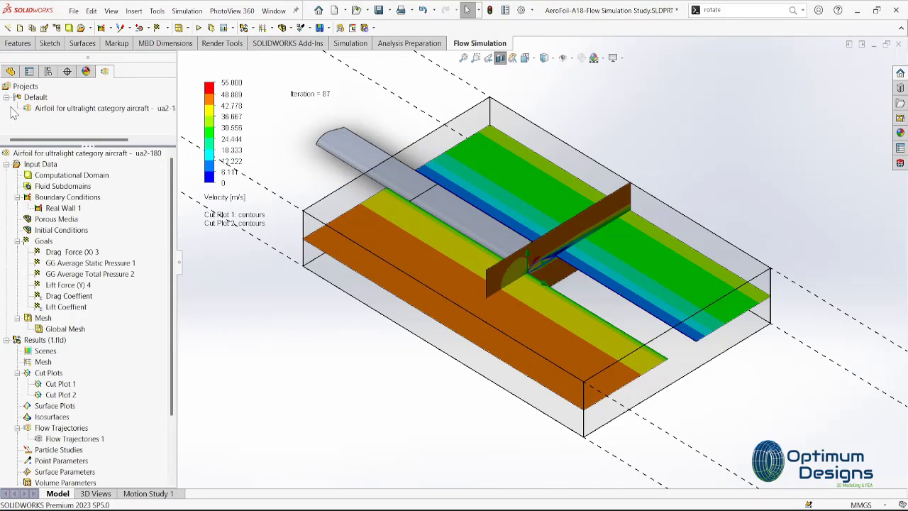
key("space")
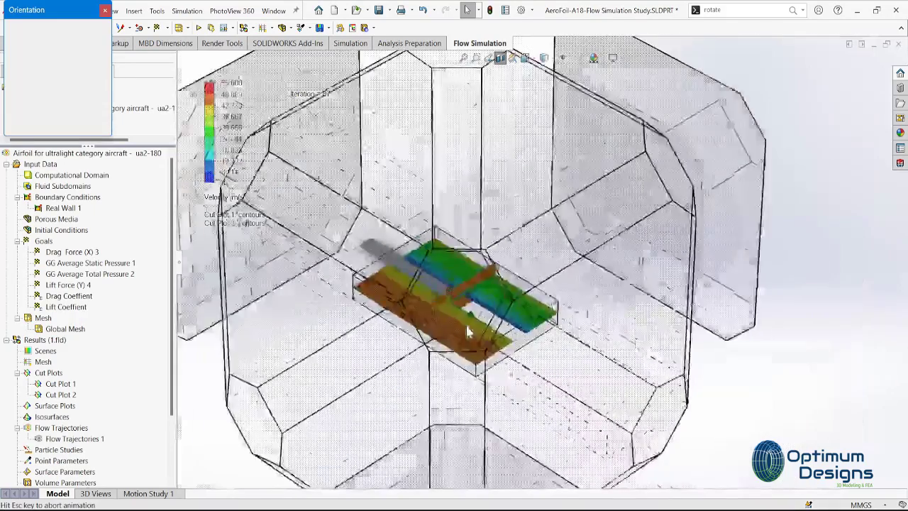
left_click(472, 291)
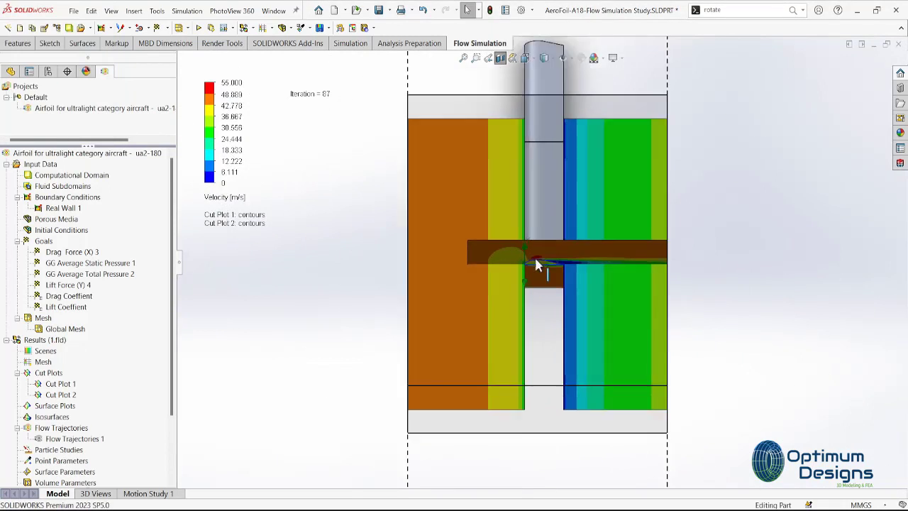
scroll(584, 255, "down", 5)
scroll(512, 286, "down", 3)
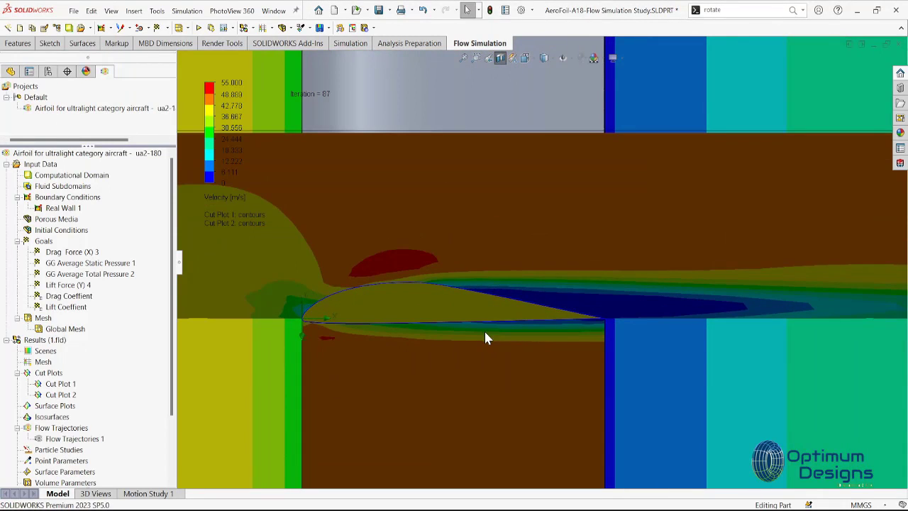
scroll(484, 332, "up", 3)
scroll(490, 336, "up", 3)
middle_click_drag(492, 338, 498, 287)
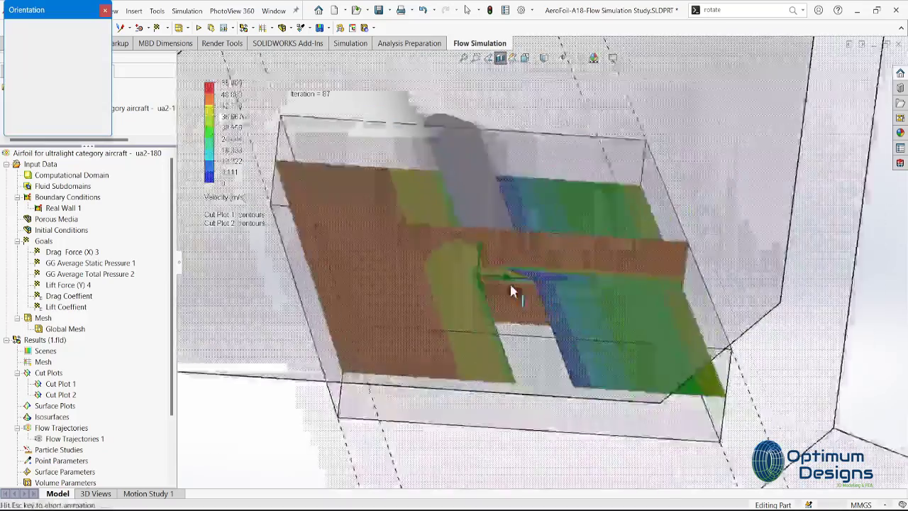
key("ctrl+1")
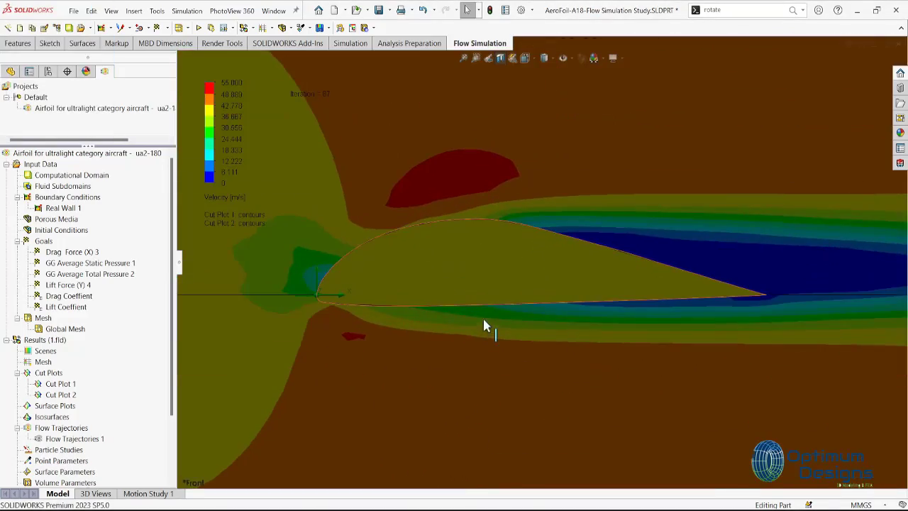
scroll(484, 325, "up", 2)
scroll(487, 323, "up", 2)
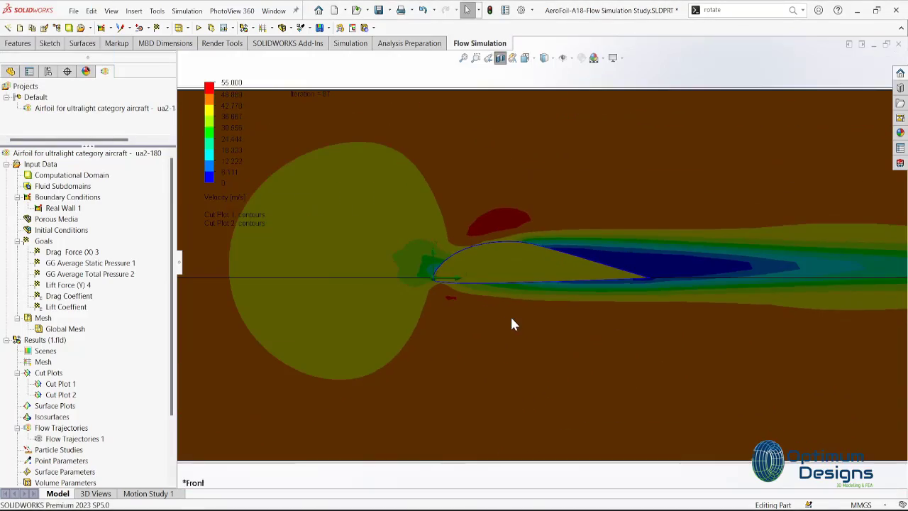
middle_click_drag(516, 328, 421, 354, "ctrl")
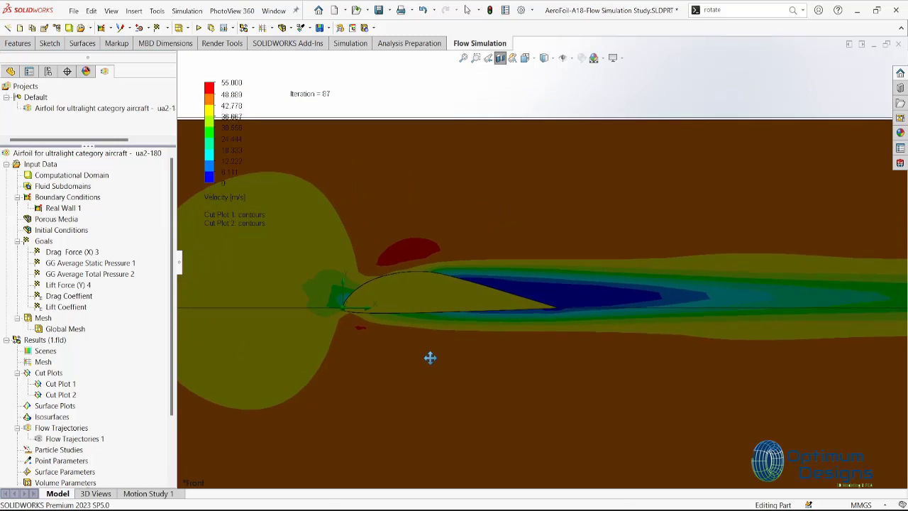
scroll(414, 266, "down", 2)
scroll(405, 254, "down", 2)
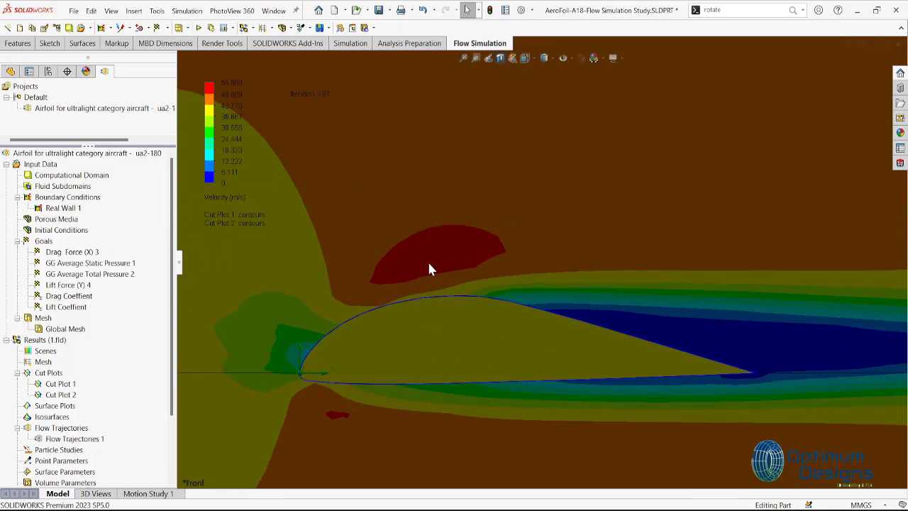
scroll(428, 262, "up", 2)
scroll(453, 277, "up", 2)
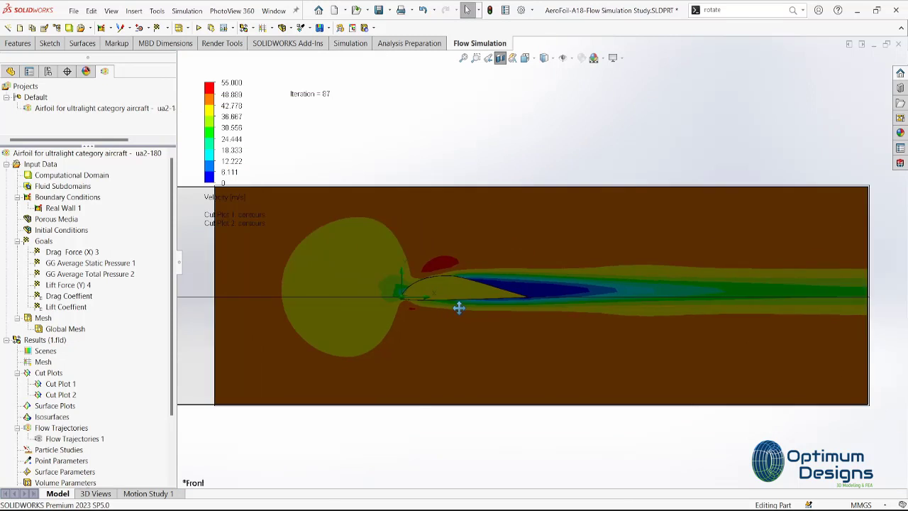
scroll(444, 310, "down", 2)
scroll(449, 298, "down", 1)
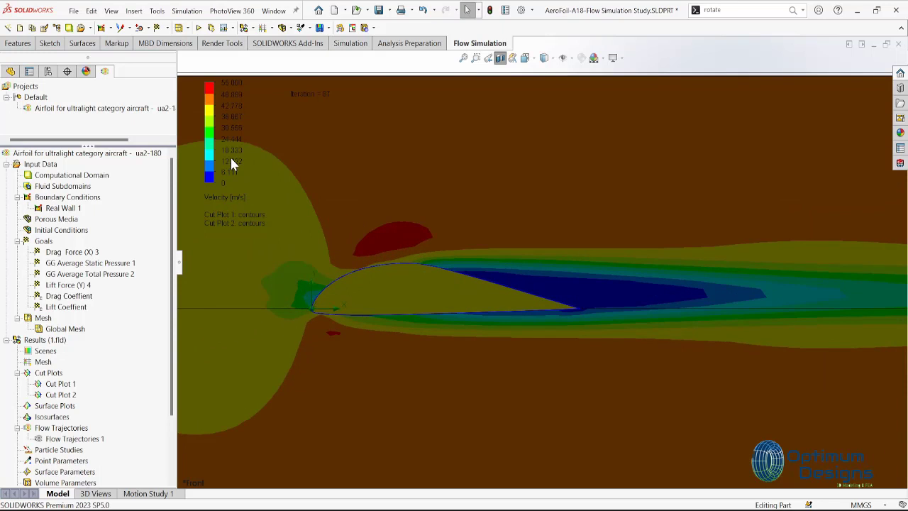
left_click(508, 504)
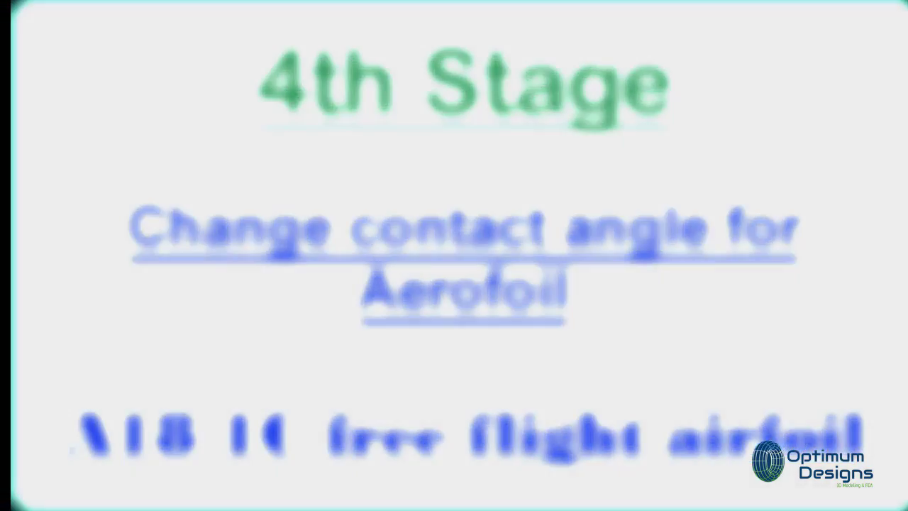
Start a Move/Copy Body on the airfoil, then cancel the accidental shift along X
left_click(133, 10)
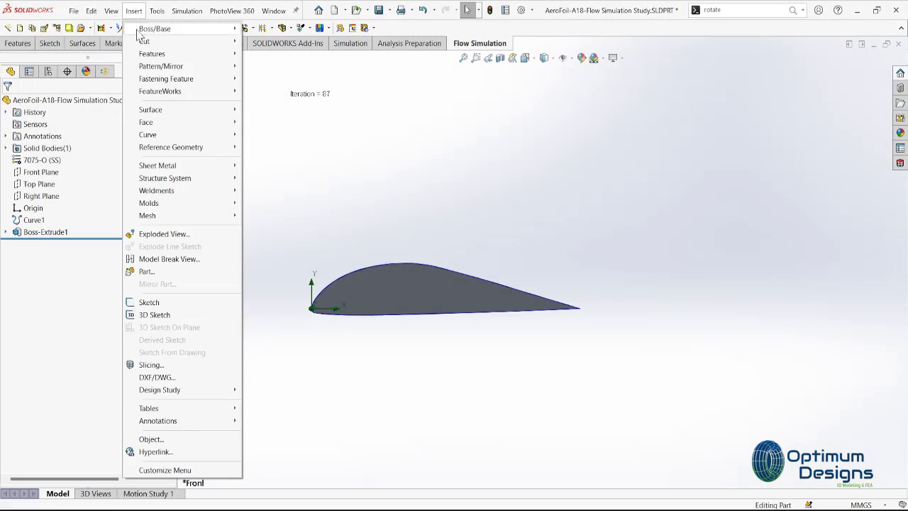
mouse_move(151, 54)
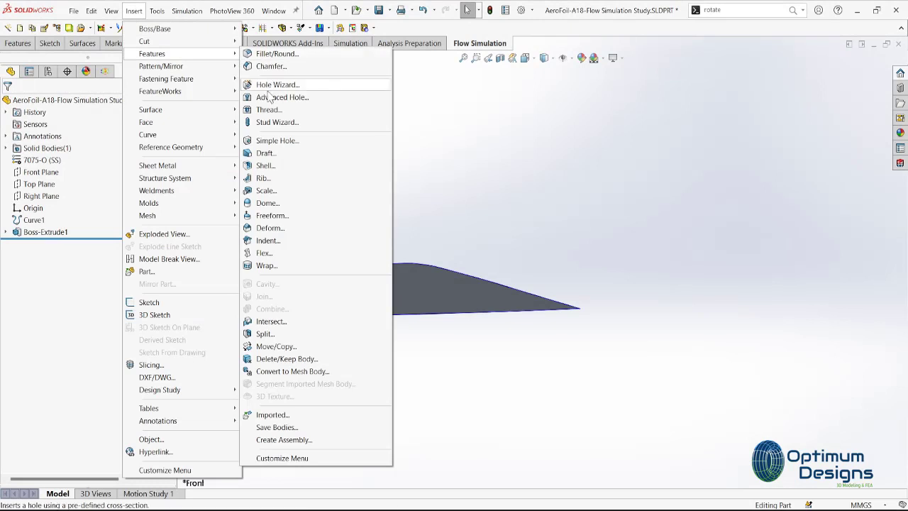
left_click(275, 346)
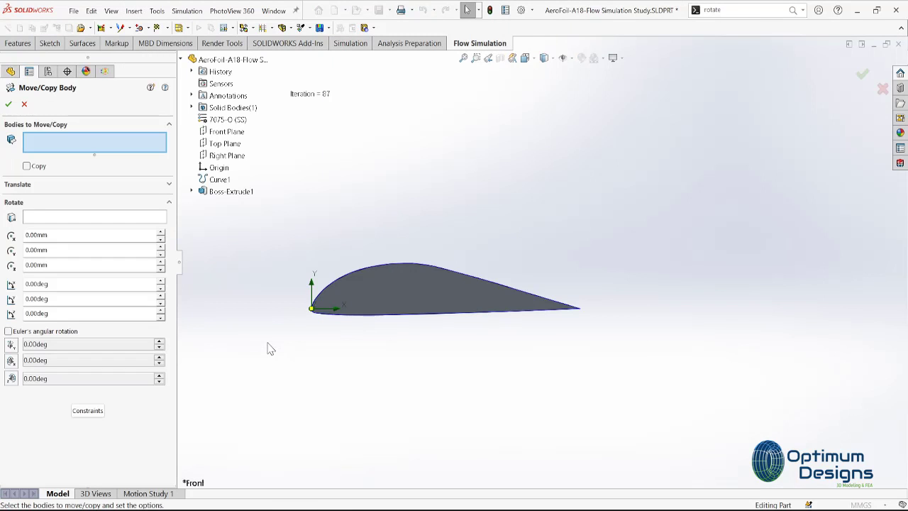
left_click(424, 299)
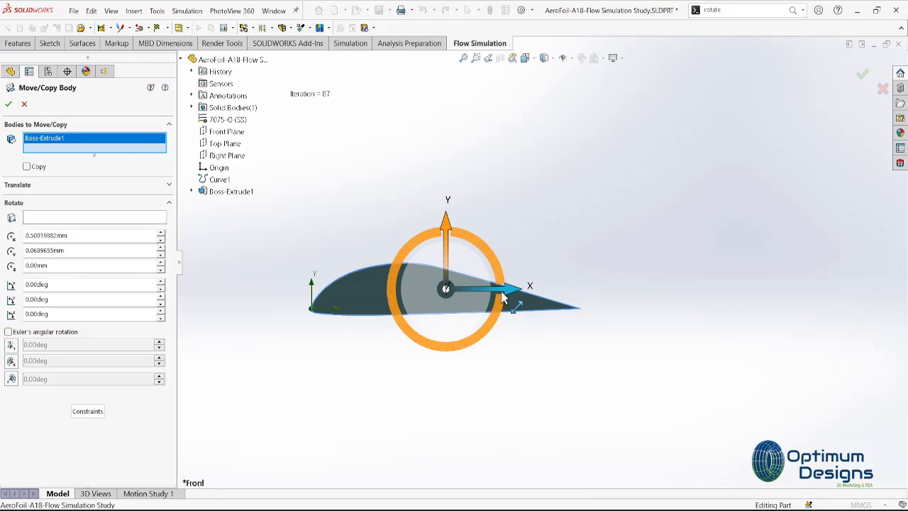
left_click_drag(498, 288, 503, 300)
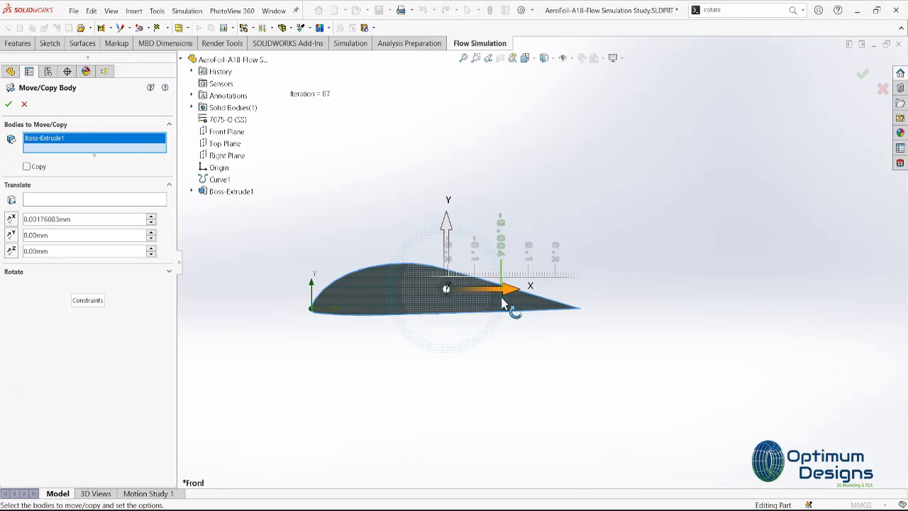
left_click_drag(499, 298, 492, 304)
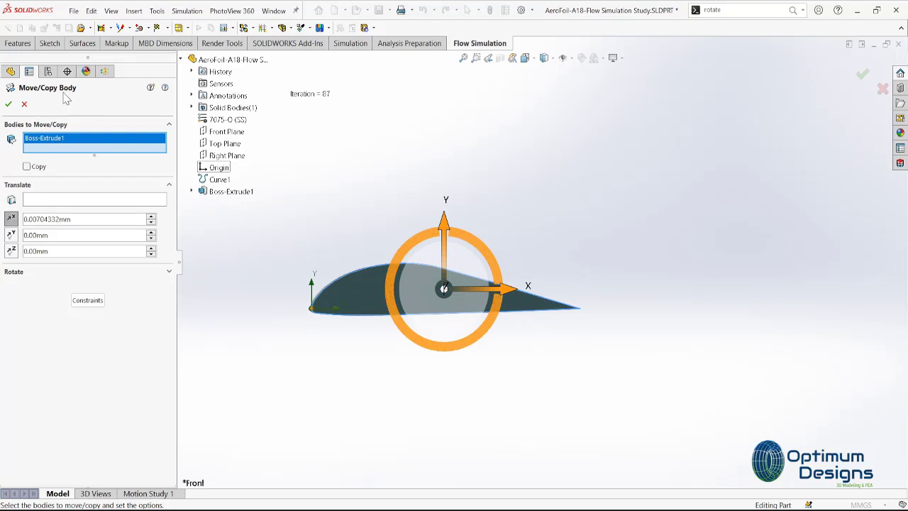
left_click(28, 104)
Rotate the Boss-Extrude1 airfoil body 355° about Z with Move/Copy Body
left_click(134, 10)
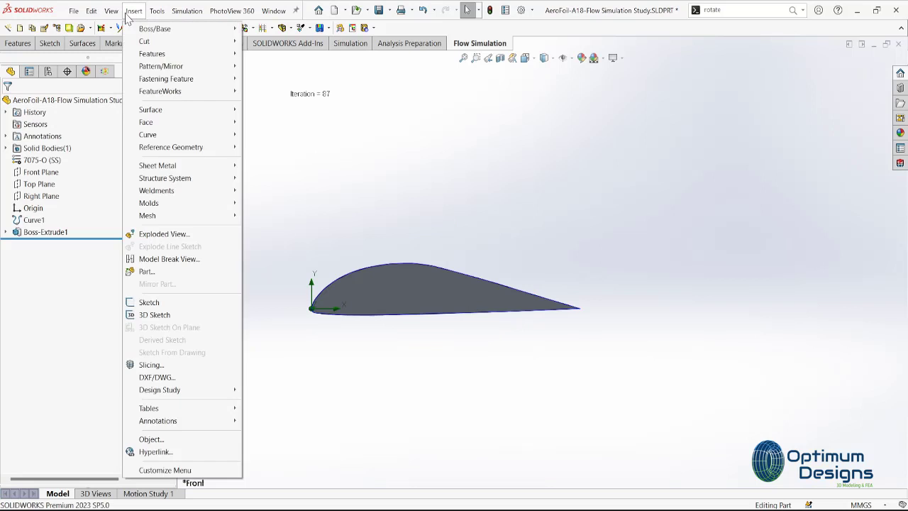
mouse_move(152, 54)
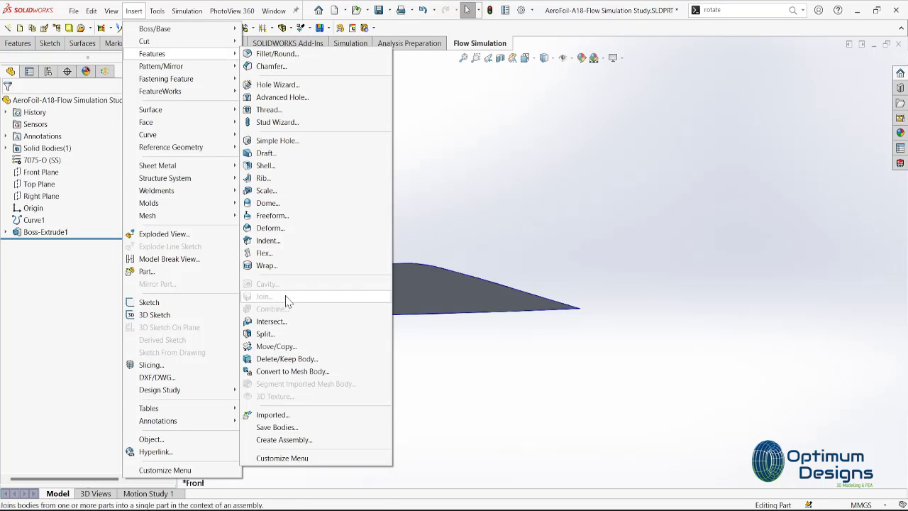
left_click(275, 346)
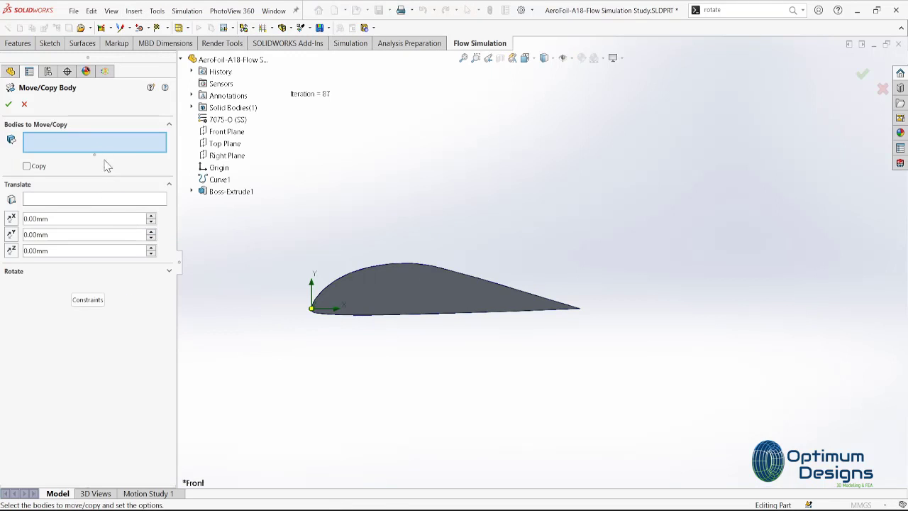
left_click(453, 299)
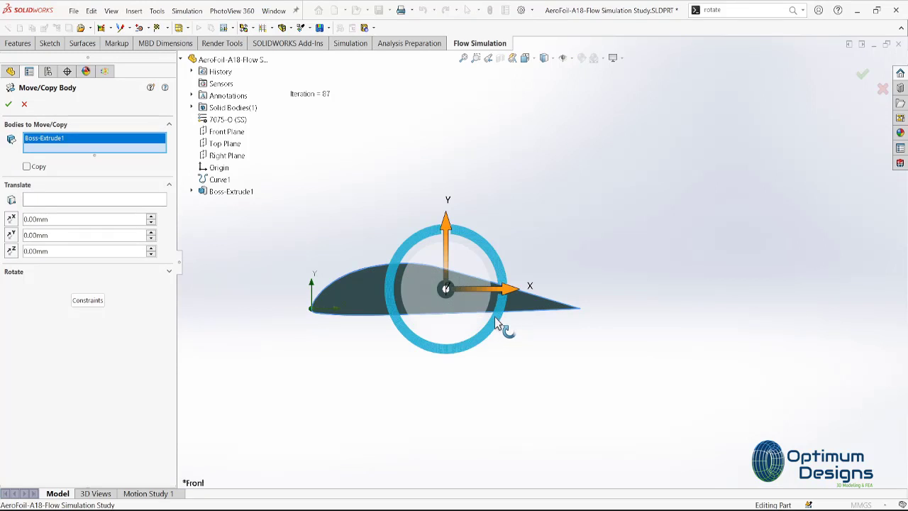
left_click_drag(494, 325, 491, 322)
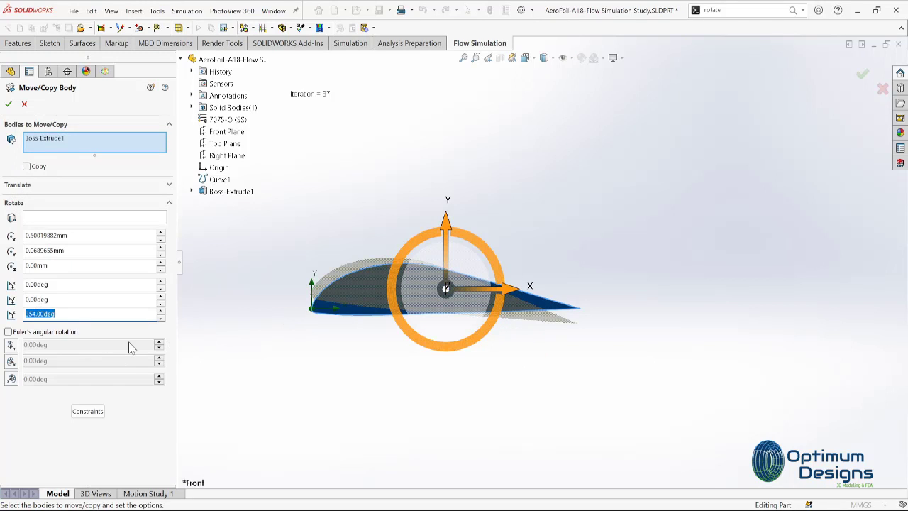
type("355")
key("Return")
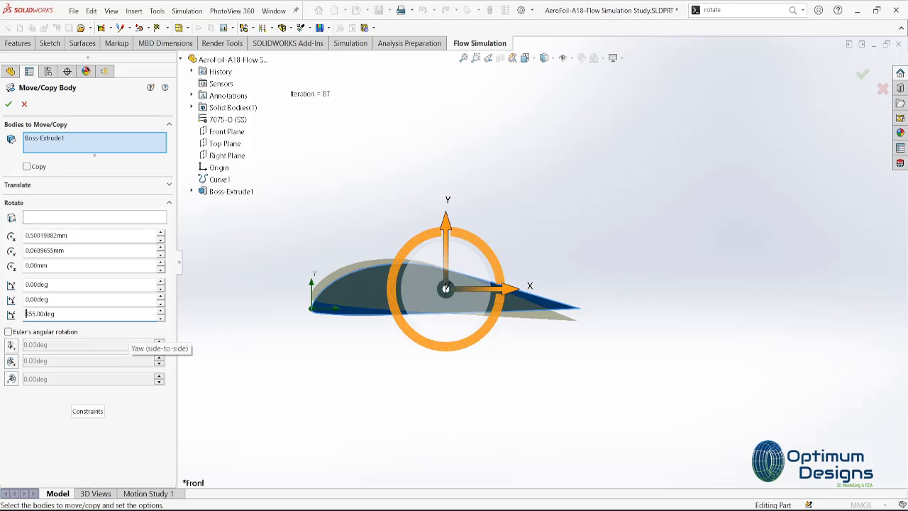
left_click(8, 104)
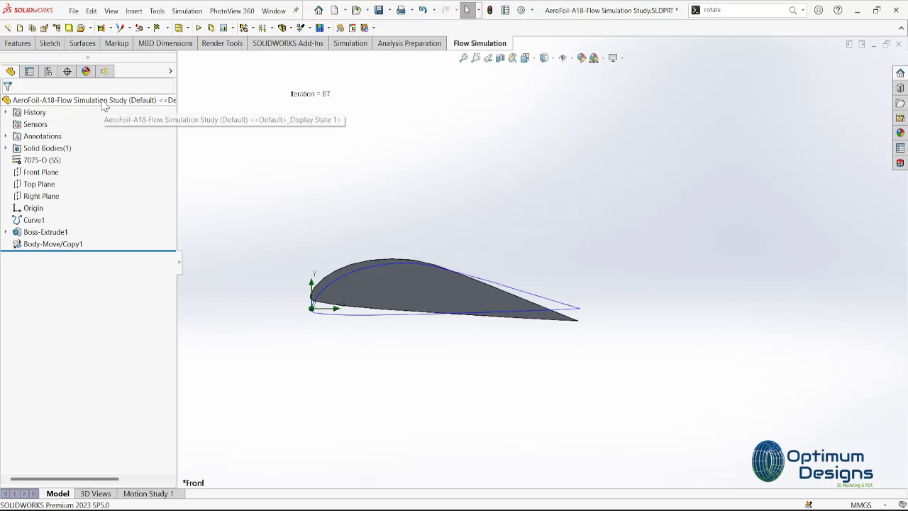
Drag the Computational Domain's Y max, Y min, X min and X max boundaries outward and accept
left_click(104, 72)
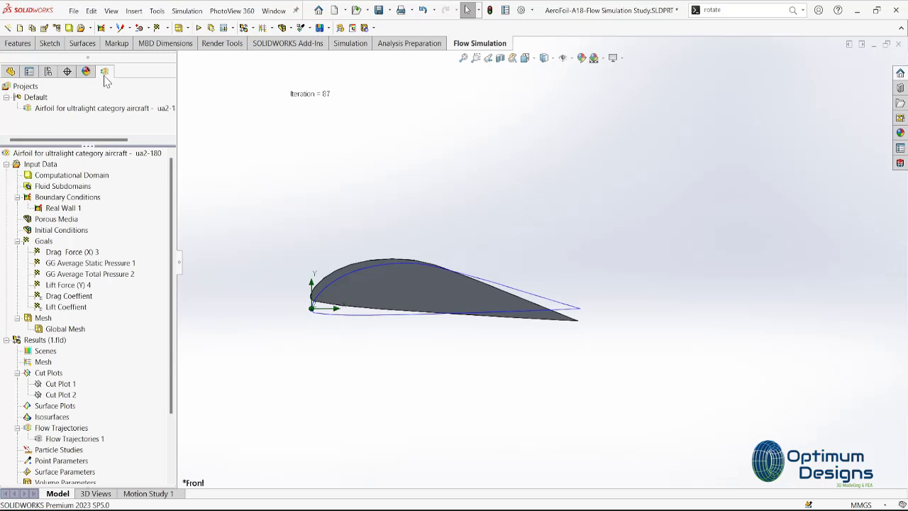
key("f")
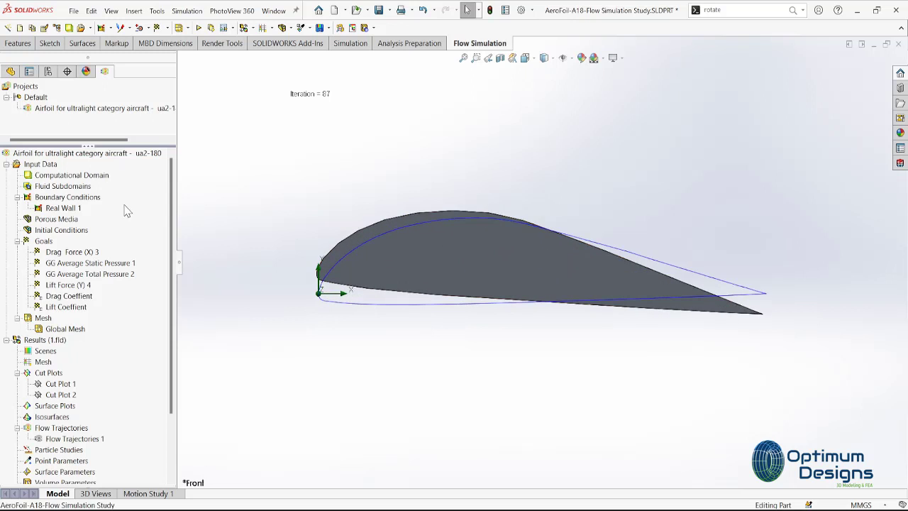
right_click(54, 166)
right_click(55, 174)
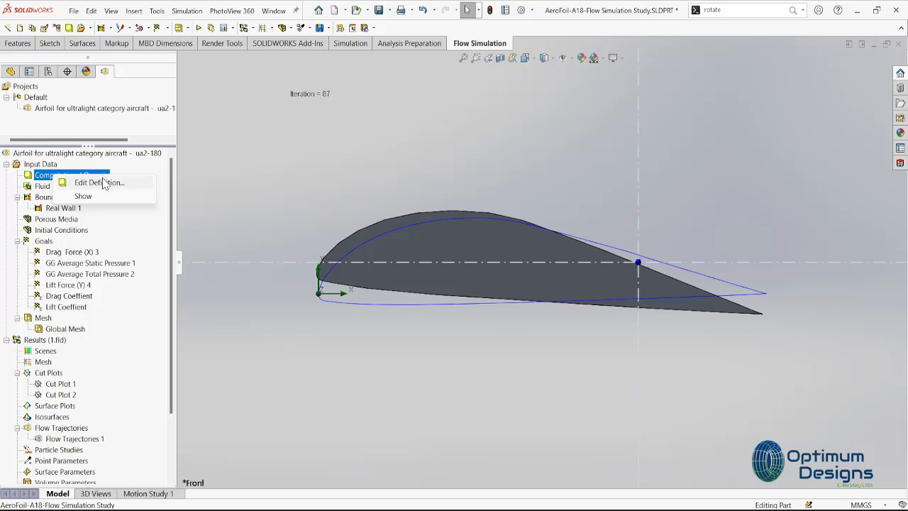
left_click(96, 182)
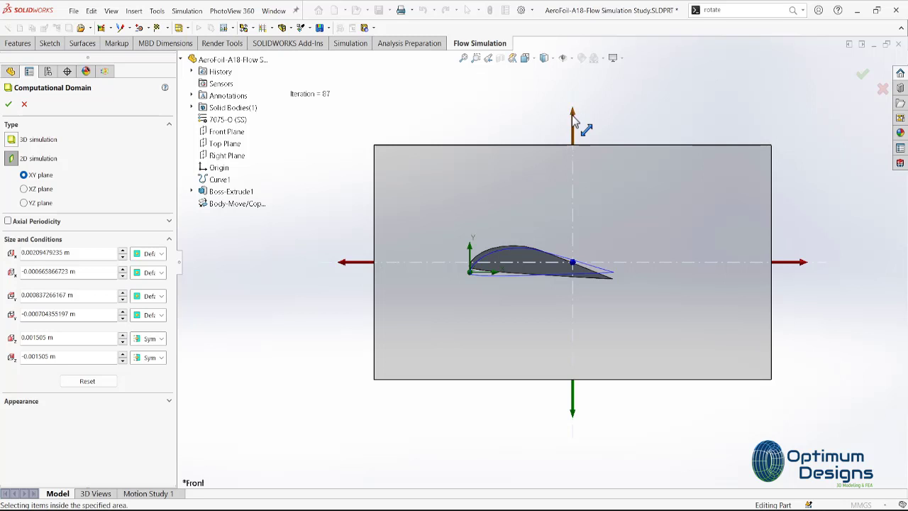
left_click_drag(573, 122, 573, 92)
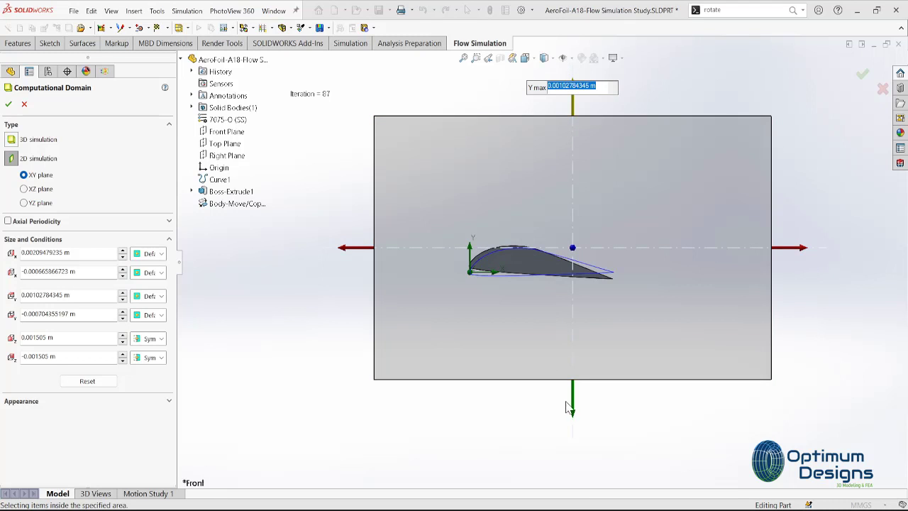
left_click_drag(574, 415, 573, 446)
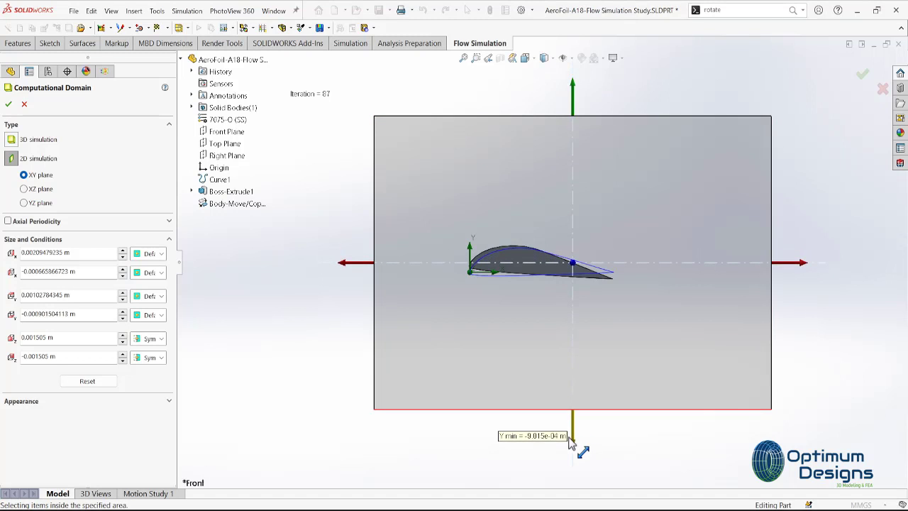
left_click_drag(341, 264, 280, 261)
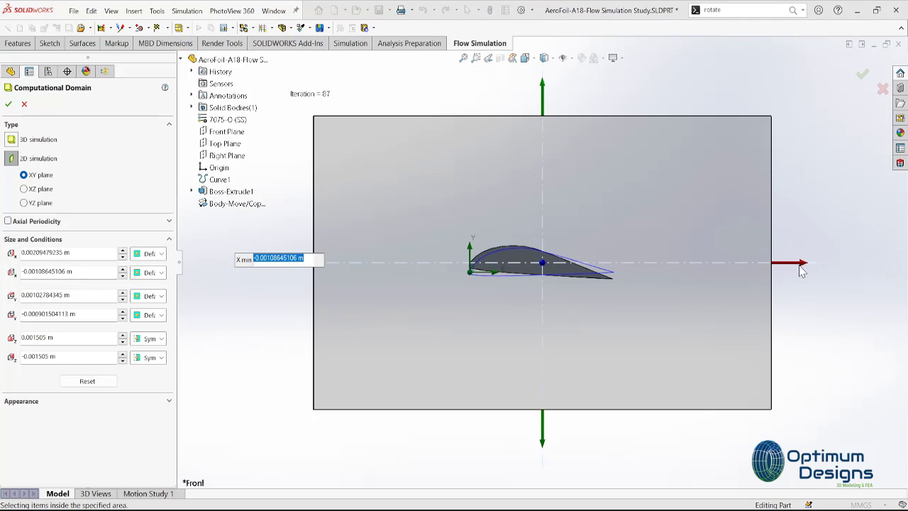
left_click_drag(802, 267, 828, 266)
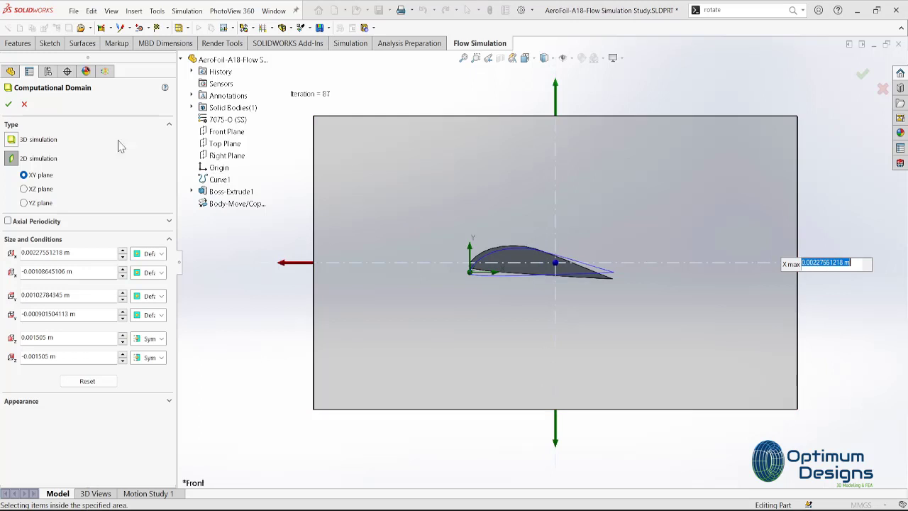
left_click(8, 105)
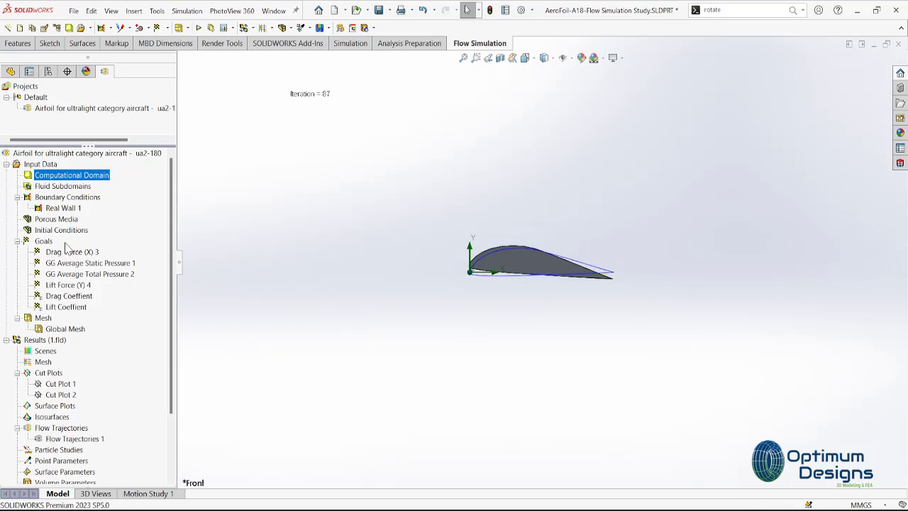
Hide the Curve1 sketch outline from the airfoil
left_click(11, 71)
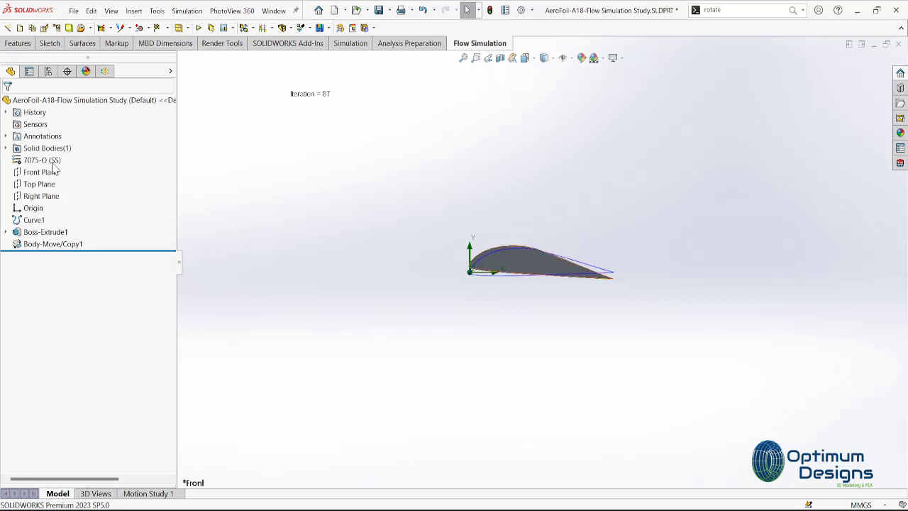
right_click(34, 220)
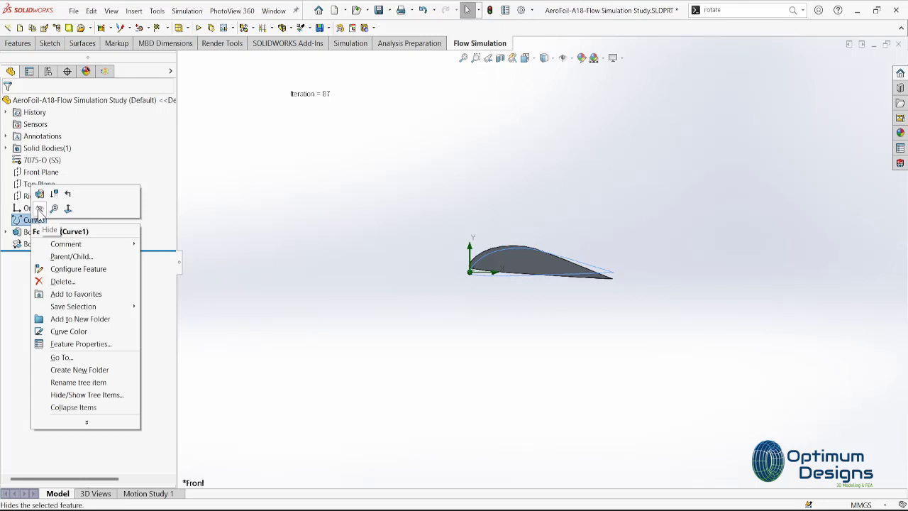
left_click(39, 212)
Review the Real Wall 1 settings (279.4 µm roughness) and the Global Mesh settings
left_click(104, 71)
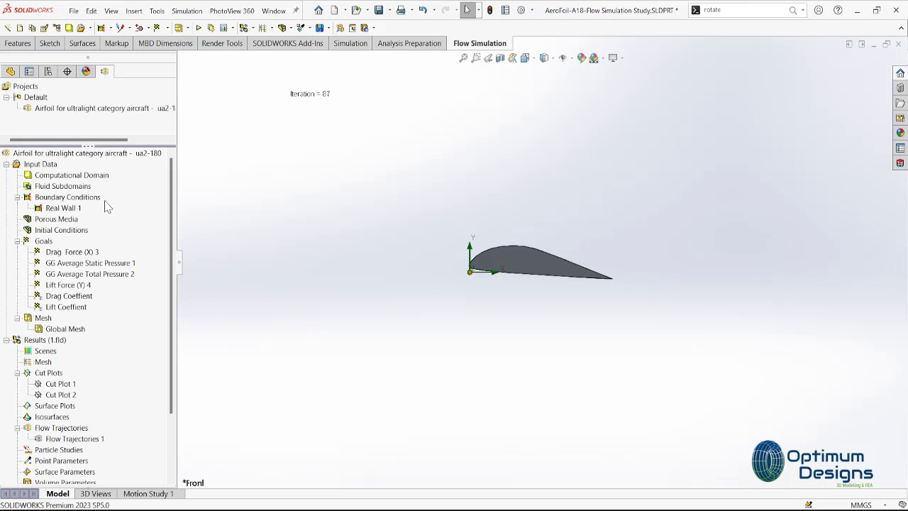
right_click(63, 199)
left_click(67, 208)
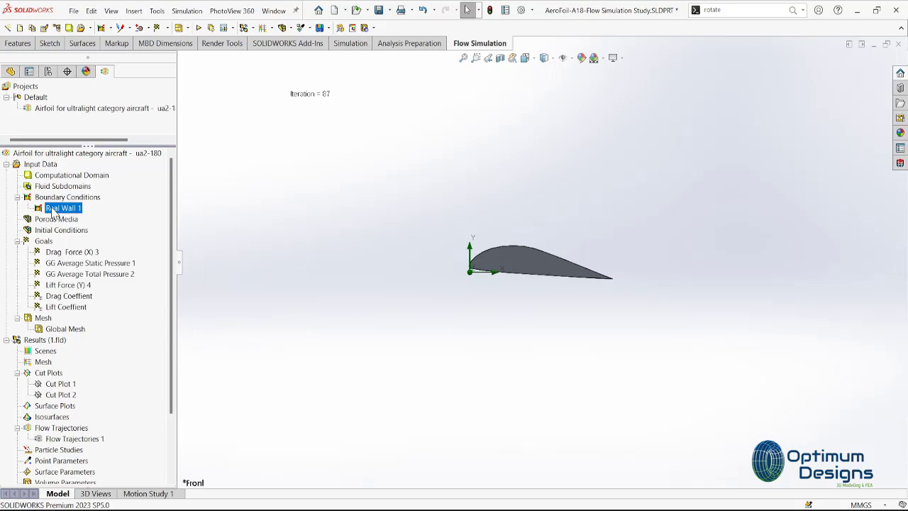
right_click(71, 209)
left_click(82, 216)
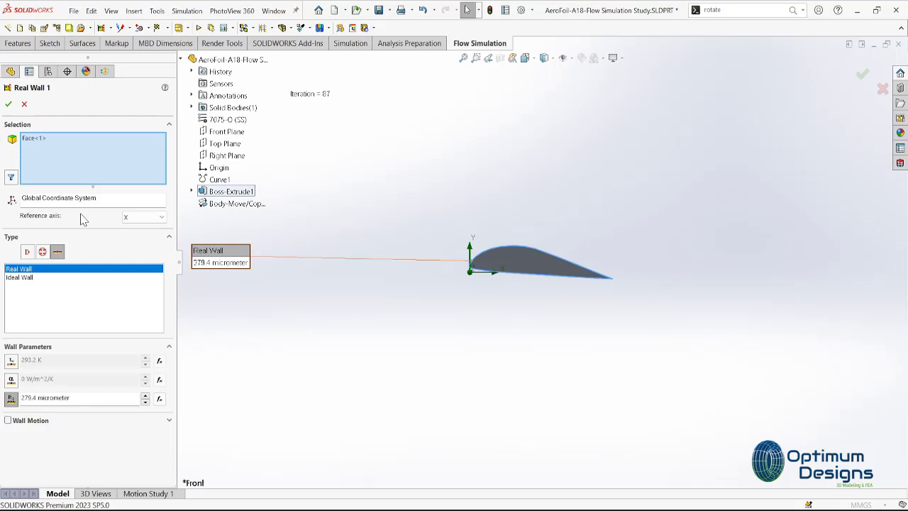
left_click(10, 105)
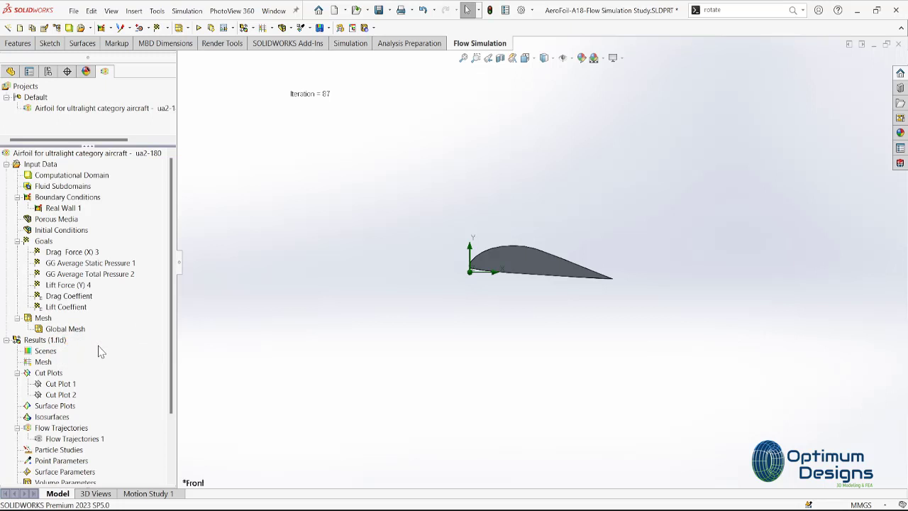
double_click(91, 329)
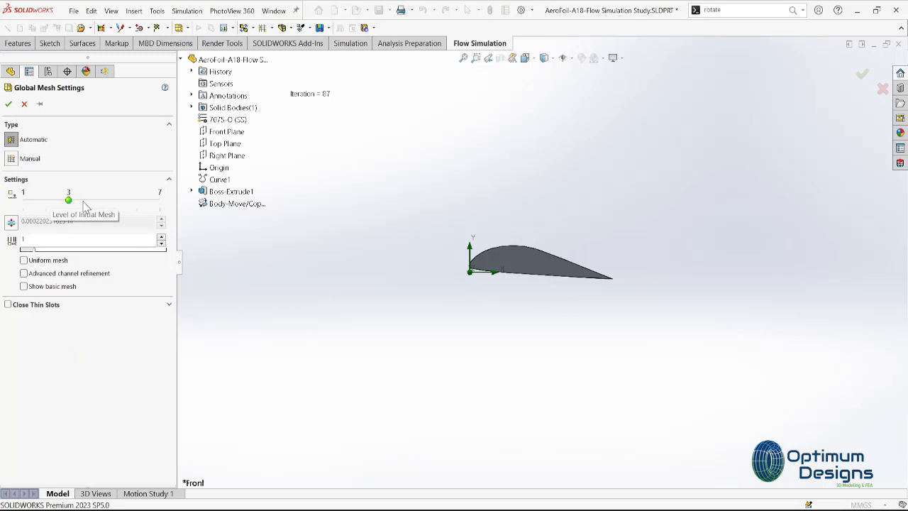
left_click(8, 104)
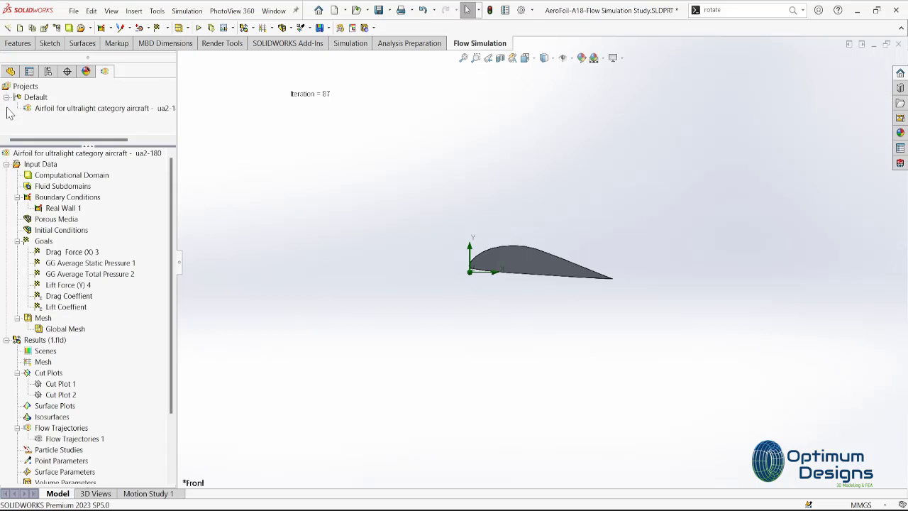
Start the airfoil calculation running on 8 cores
left_click(198, 28)
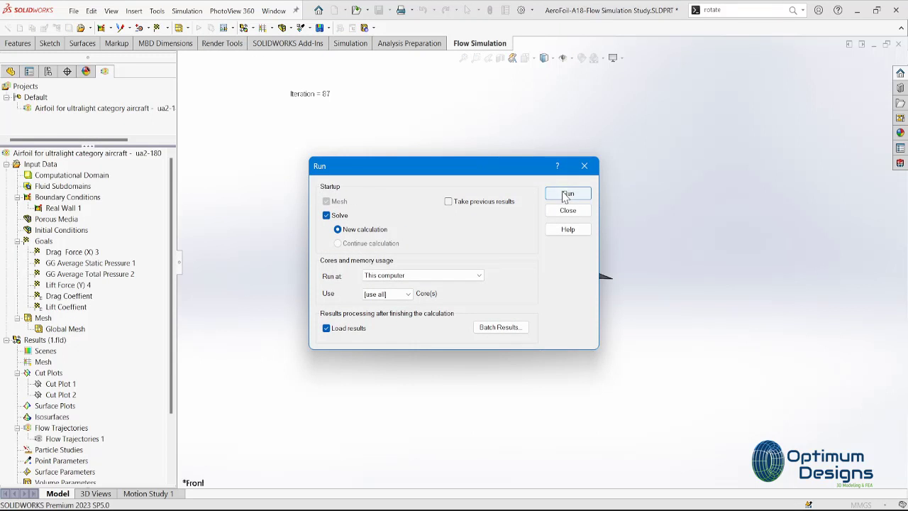
left_click(408, 294)
left_click(370, 369)
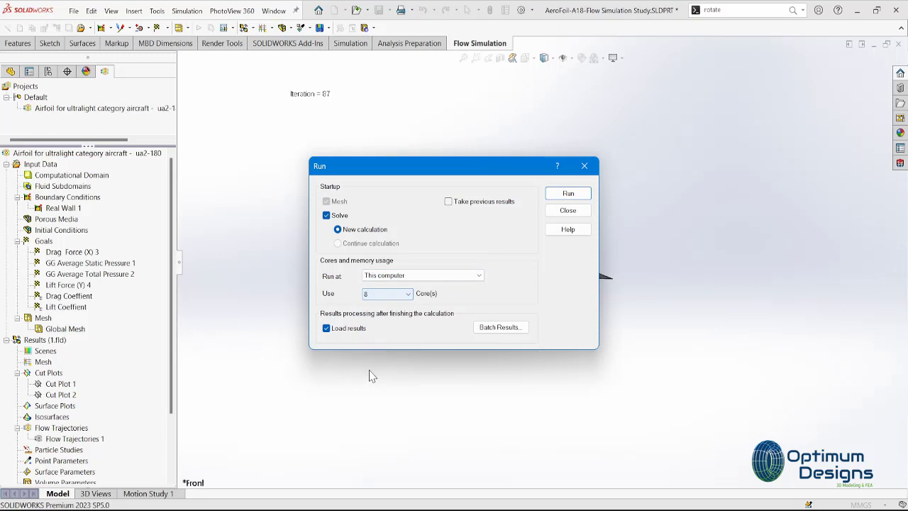
left_click(563, 209)
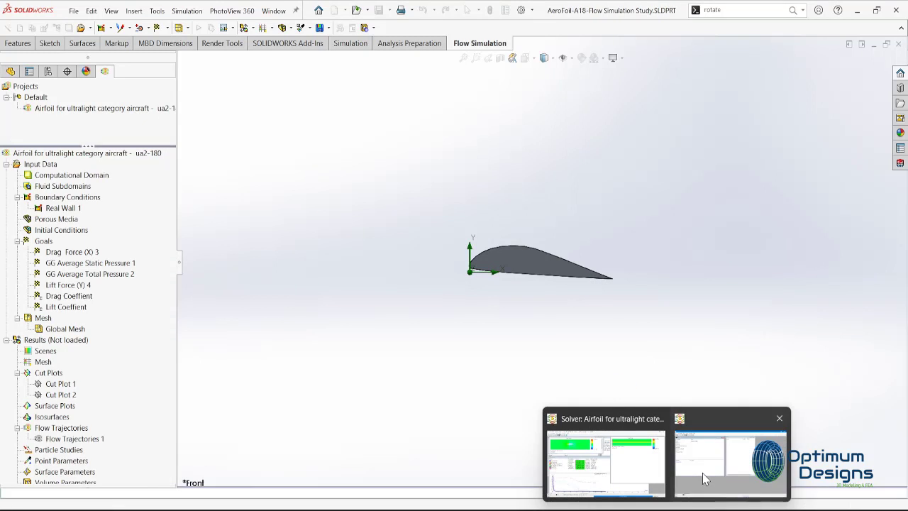
Watch the solver's pressure previews until it finishes at 160 iterations, then minimize it
left_click(702, 473)
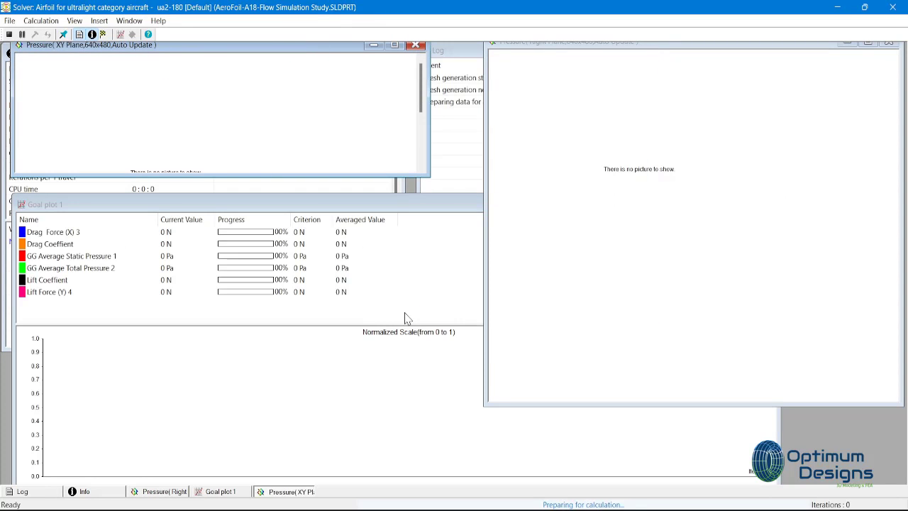
left_click(611, 376)
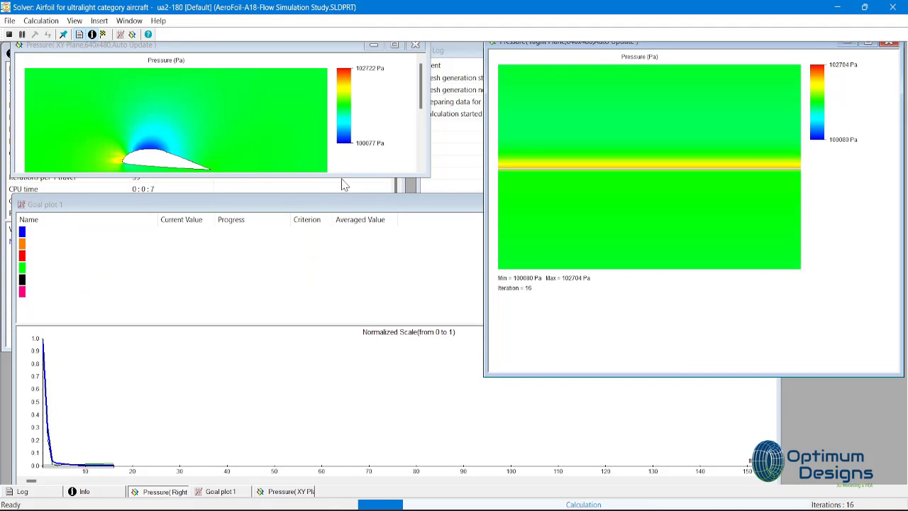
mouse_move(342, 175)
left_mouse_down()
mouse_move(341, 231)
mouse_move(350, 218)
left_mouse_up()
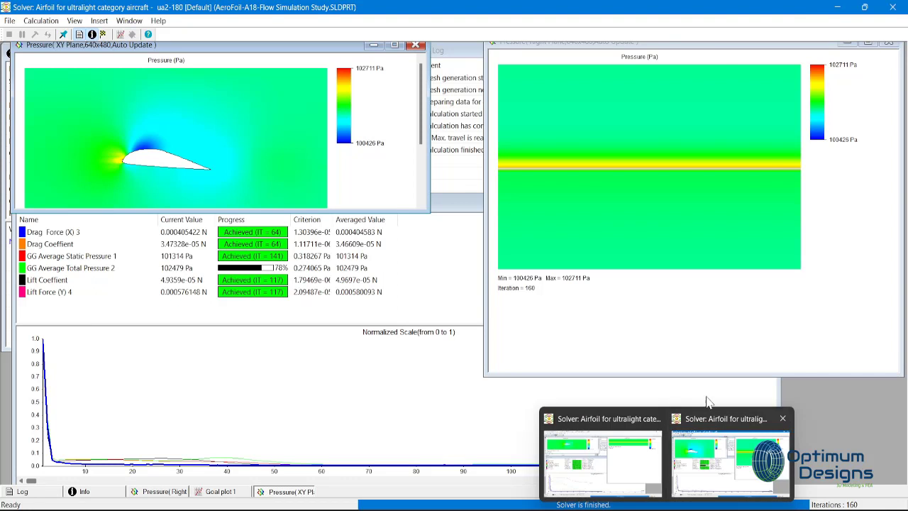
left_click(839, 9)
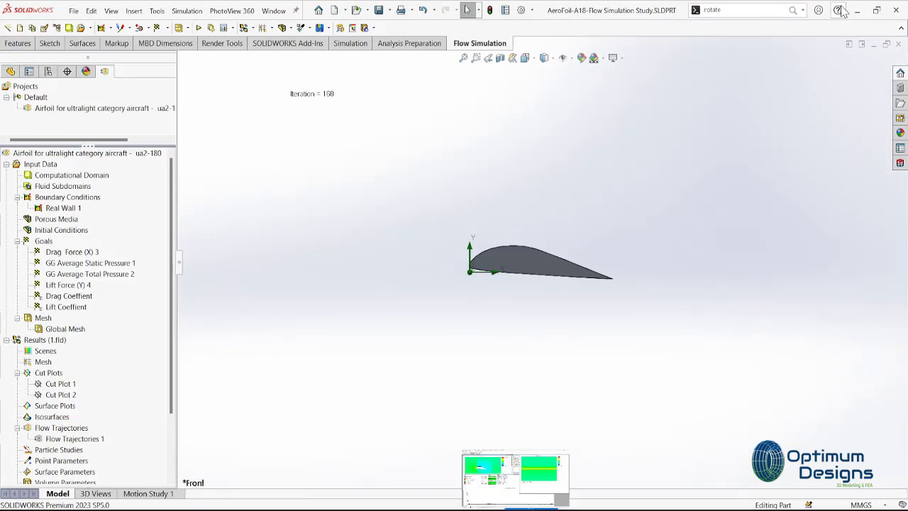
Show Cut Plot 1 and switch its contours to Pressure
right_click(61, 385)
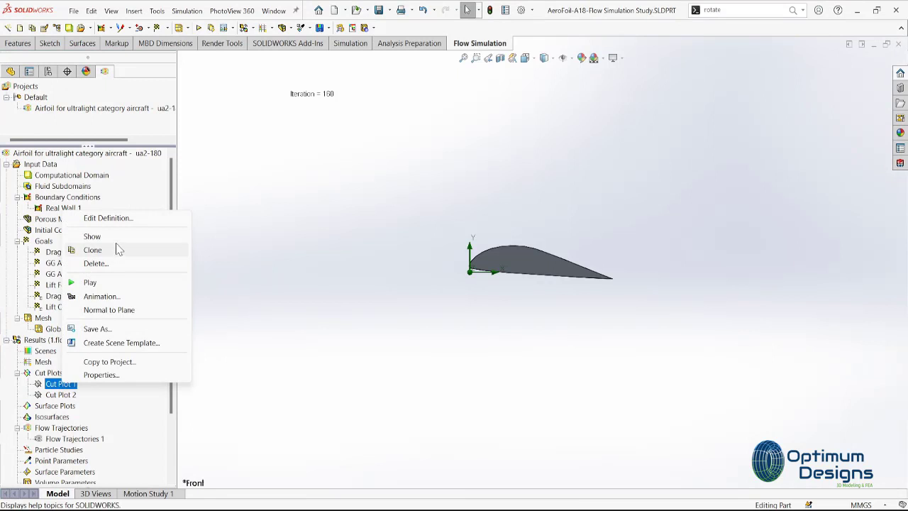
left_click(117, 241)
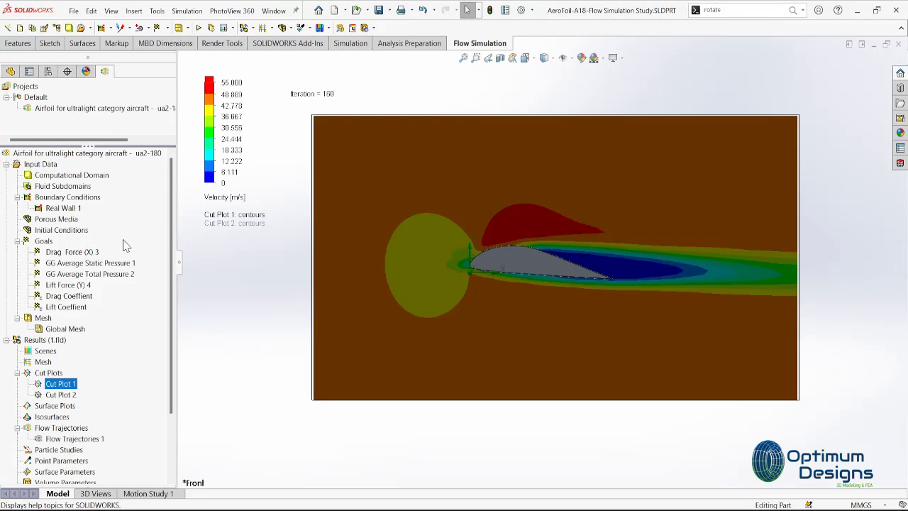
left_click(235, 198)
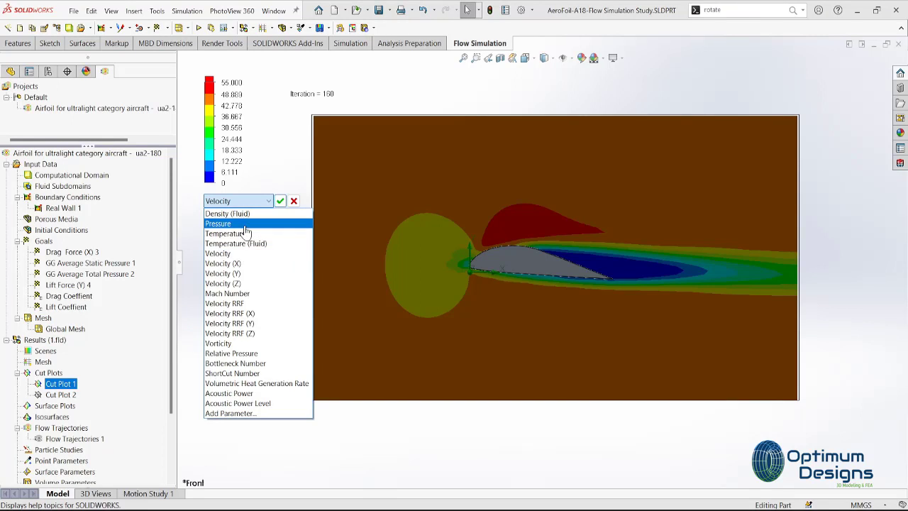
left_click(244, 225)
left_click(280, 201)
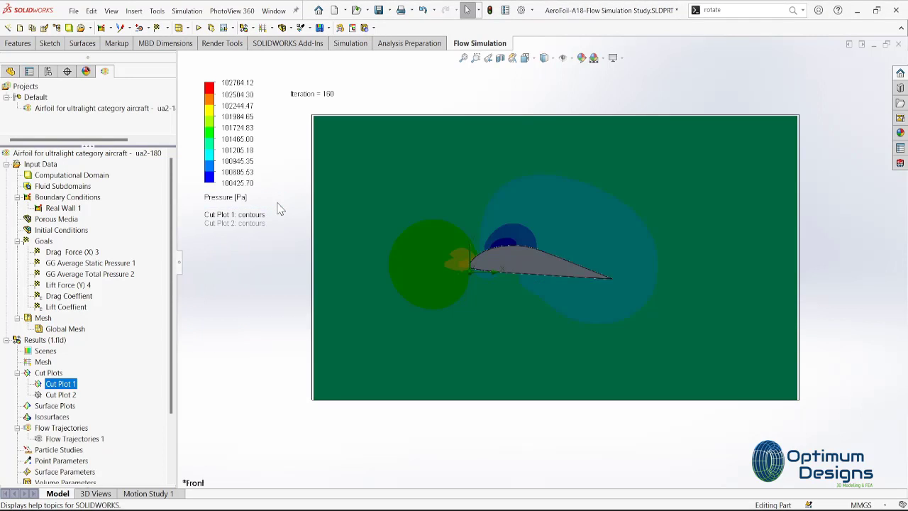
Switch Cut Plot 1 back to Velocity contours (0–55 m/s)
left_click(230, 202)
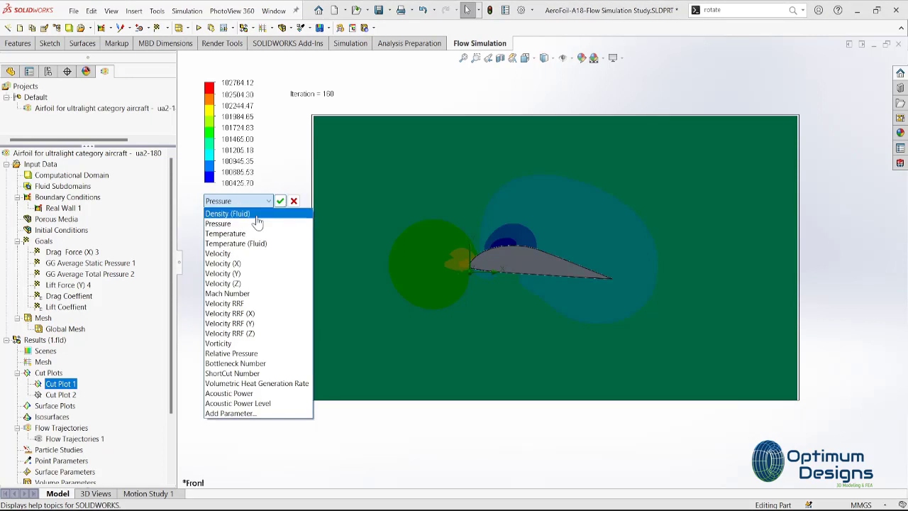
left_click(246, 248)
left_click(280, 202)
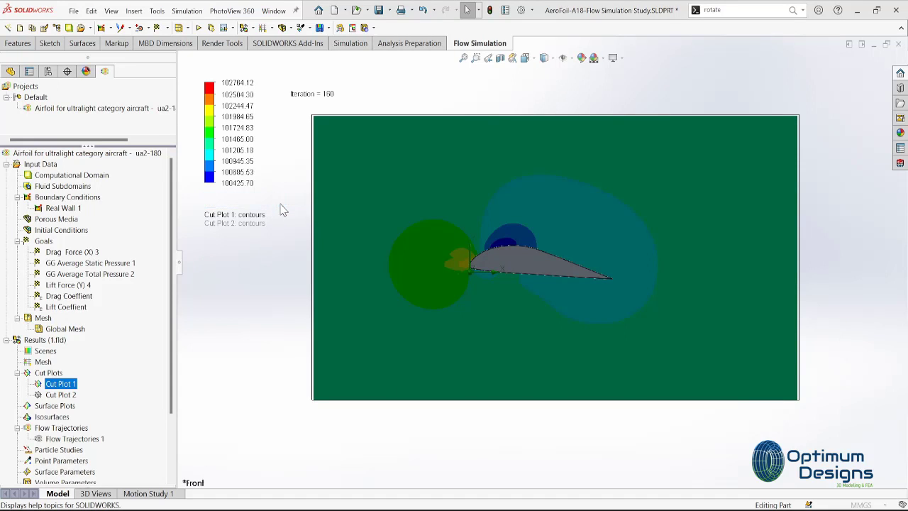
scroll(110, 454, "down", 3)
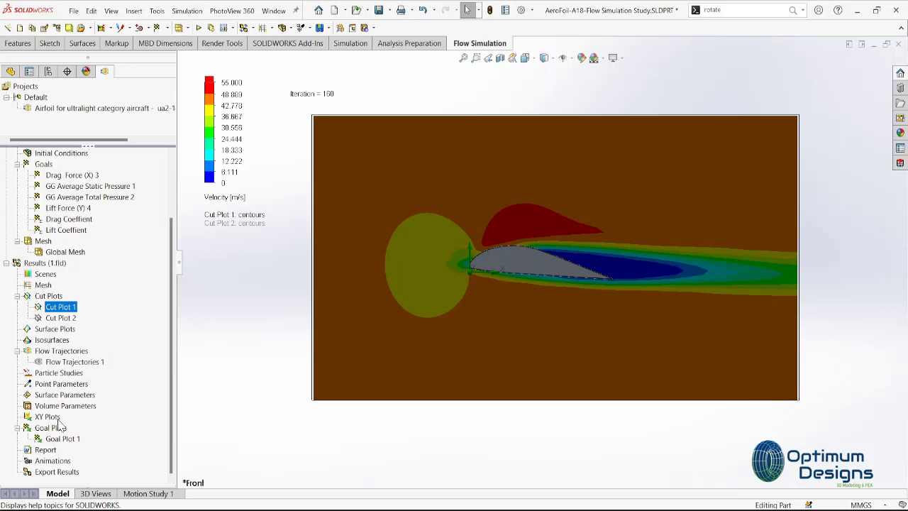
right_click(60, 426)
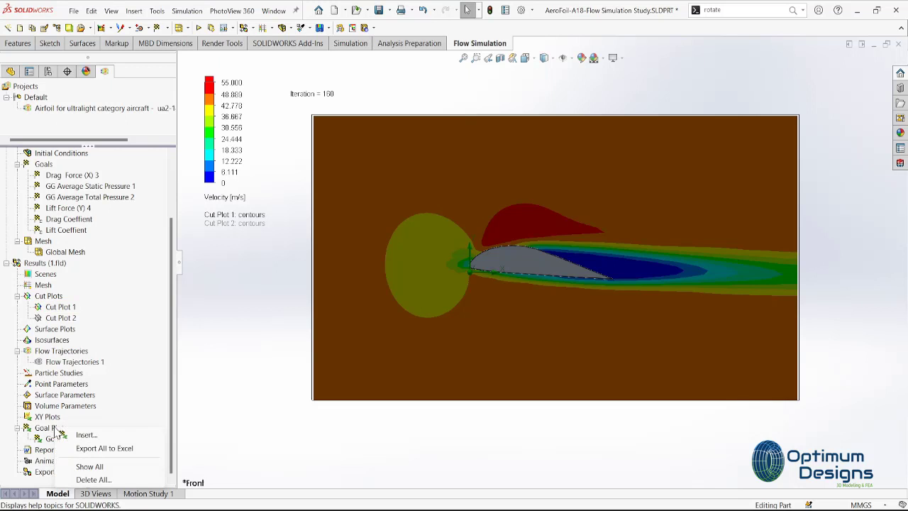
Create a goal plot of Lift Coefficient, Drag Coefficient, Drag Force (X) 3 and Lift Force (Y) 4
left_click(76, 441)
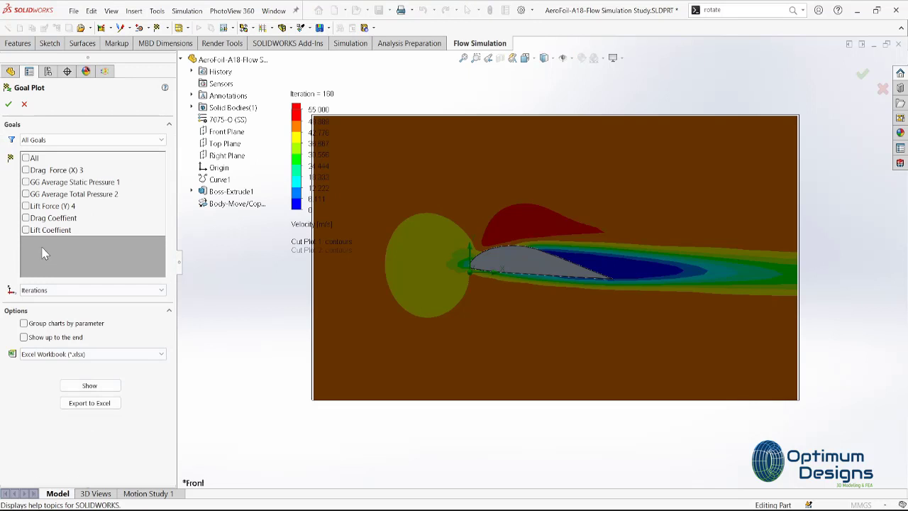
left_click(27, 230)
left_click(27, 217)
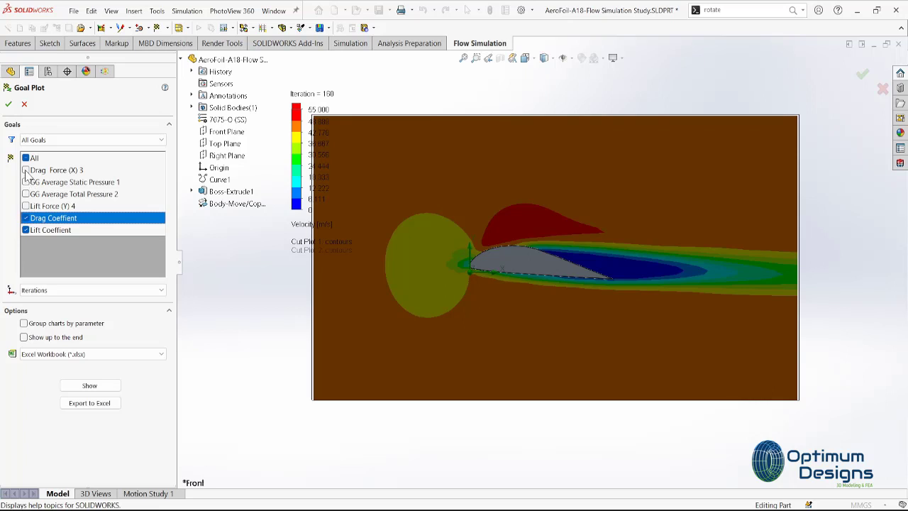
left_click(27, 170)
left_click(27, 206)
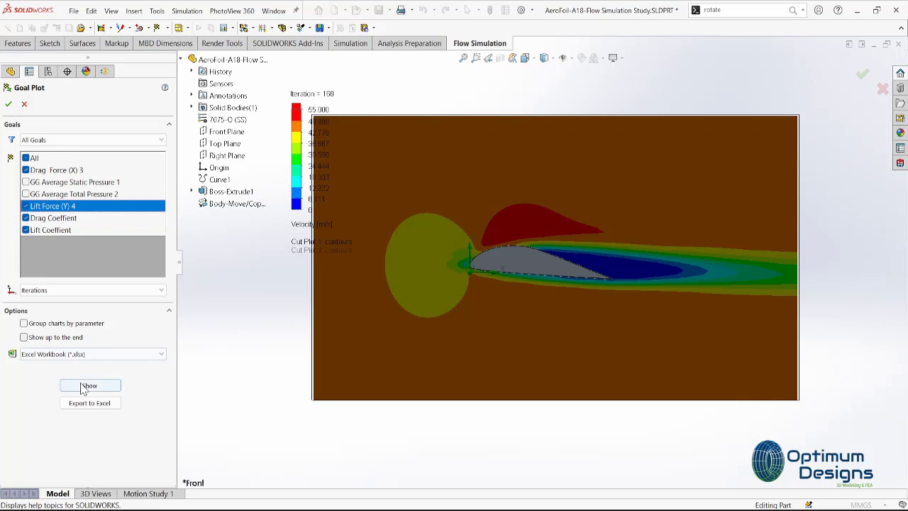
left_click(85, 386)
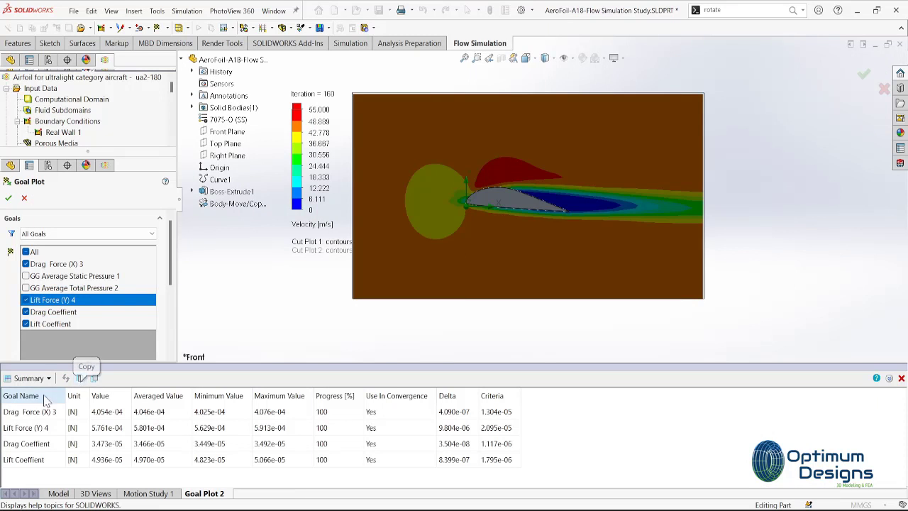
Show the goals as enlarged history plots, then export them to an Excel workbook
left_click(37, 378)
left_click(36, 410)
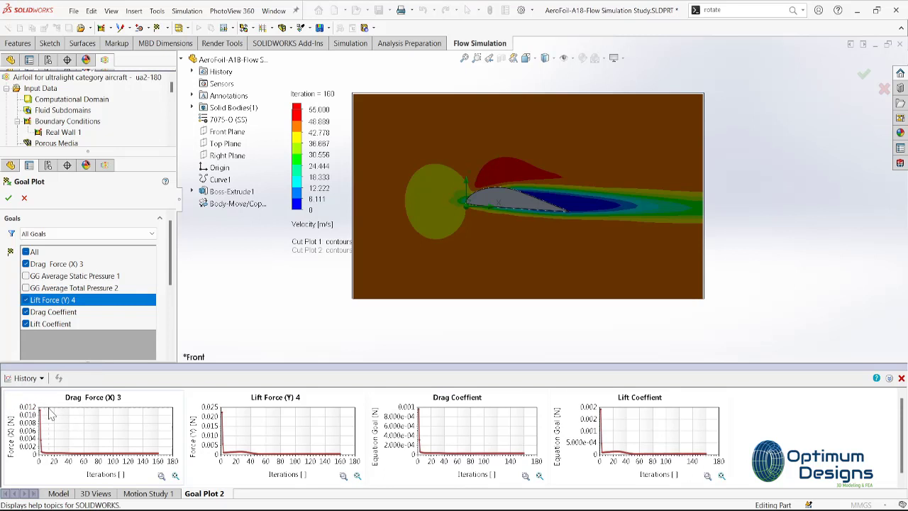
left_click_drag(249, 365, 249, 168)
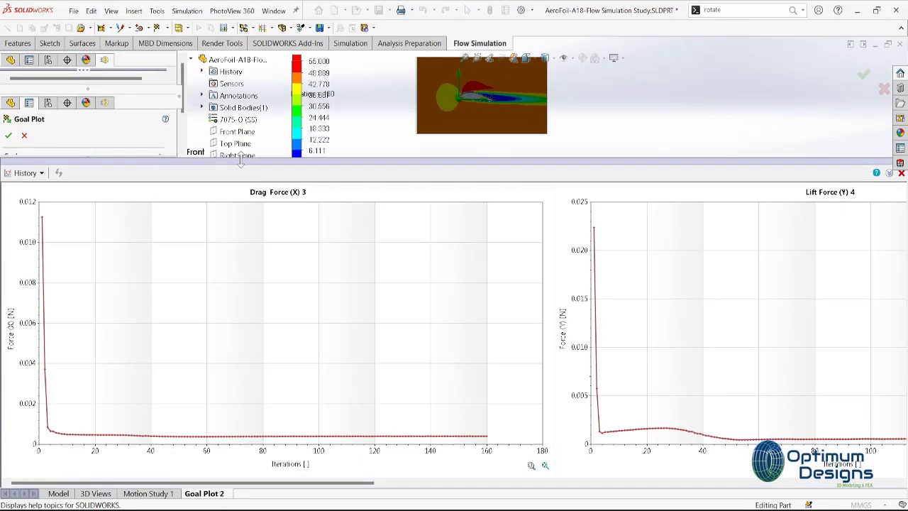
left_click_drag(248, 482, 782, 489)
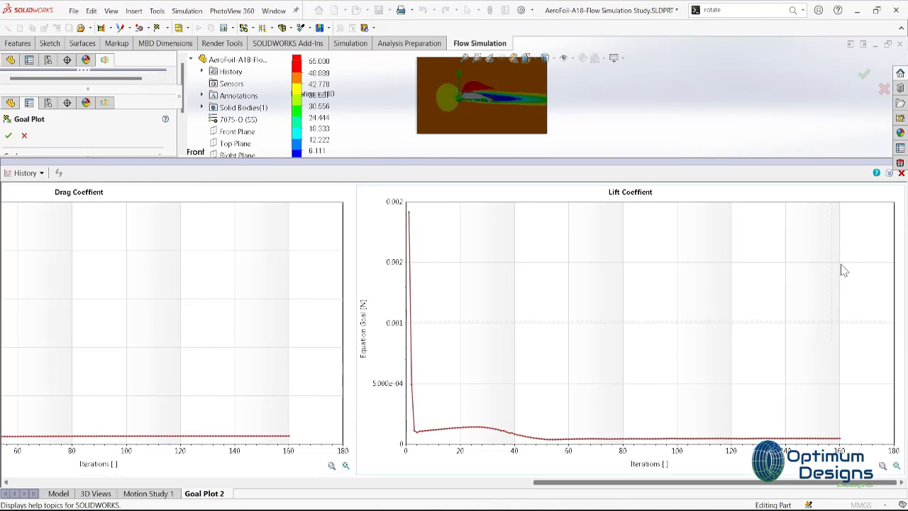
left_click(889, 172)
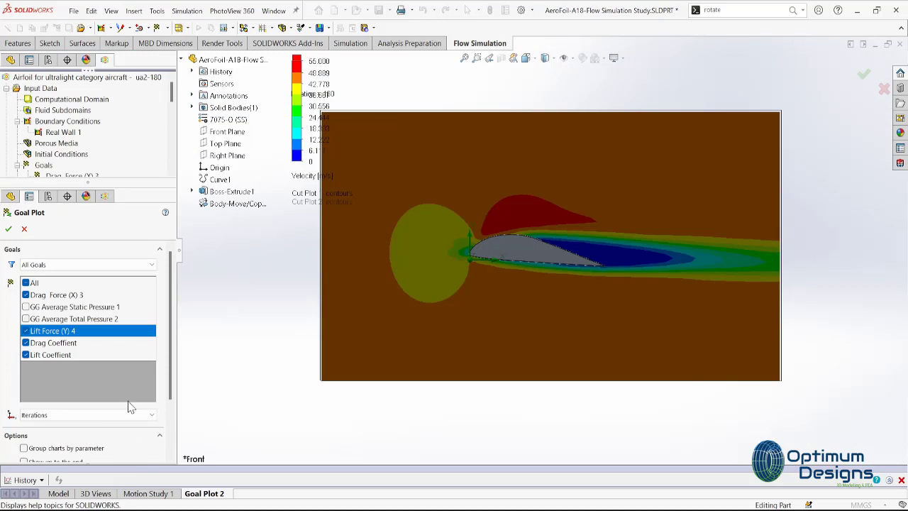
scroll(129, 406, "down", 3)
left_click(106, 451)
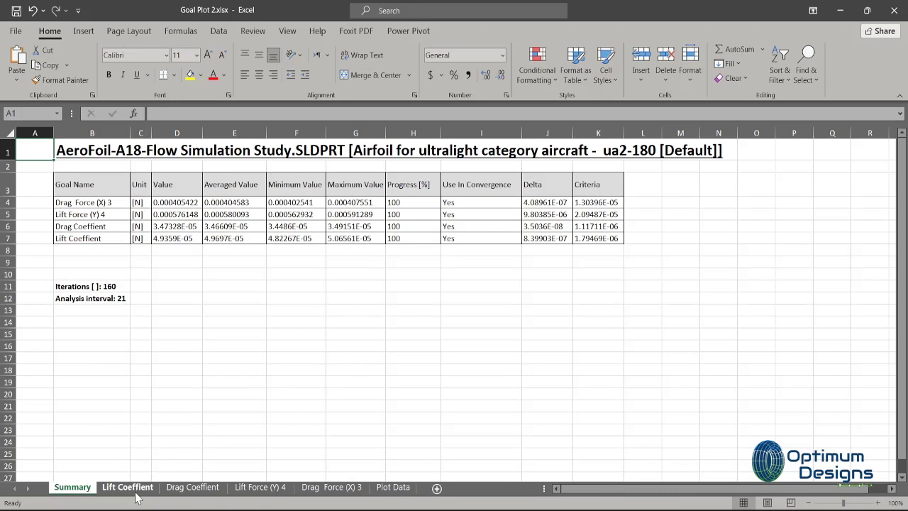
Apply the dark chart style to the Lift Coefficient, Drag Coefficient, Lift Force and Drag Force charts
left_click(128, 487)
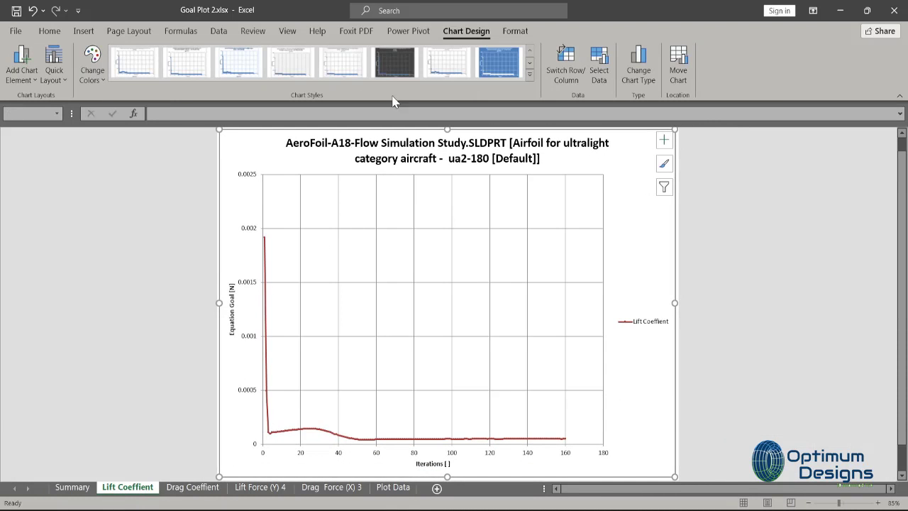
left_click(398, 73)
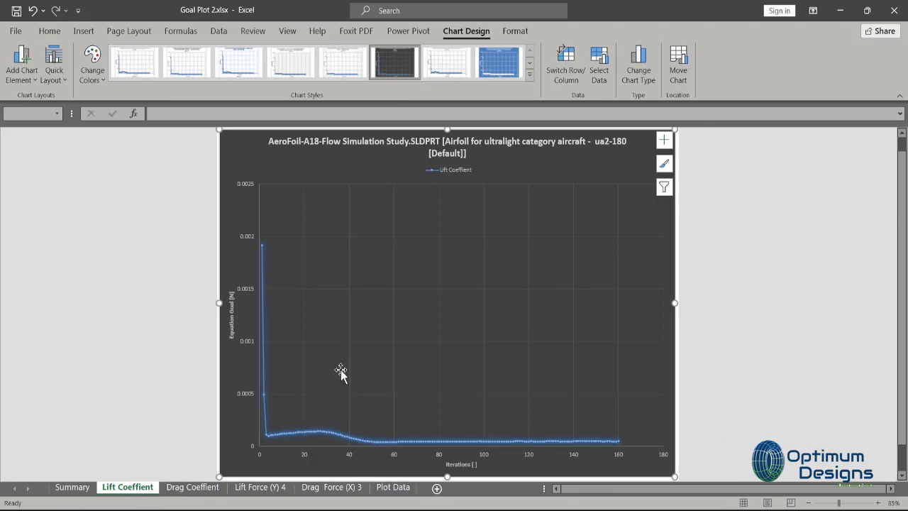
left_click(192, 487)
left_click(396, 65)
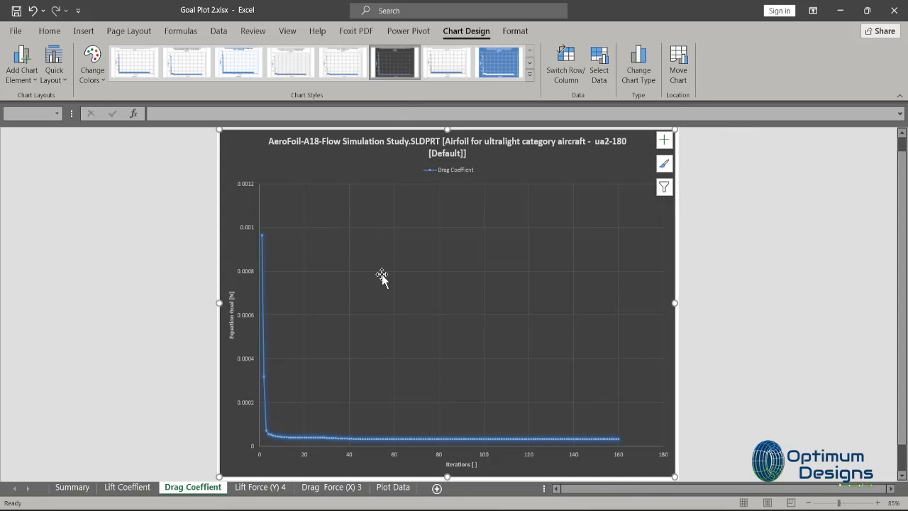
left_click(273, 487)
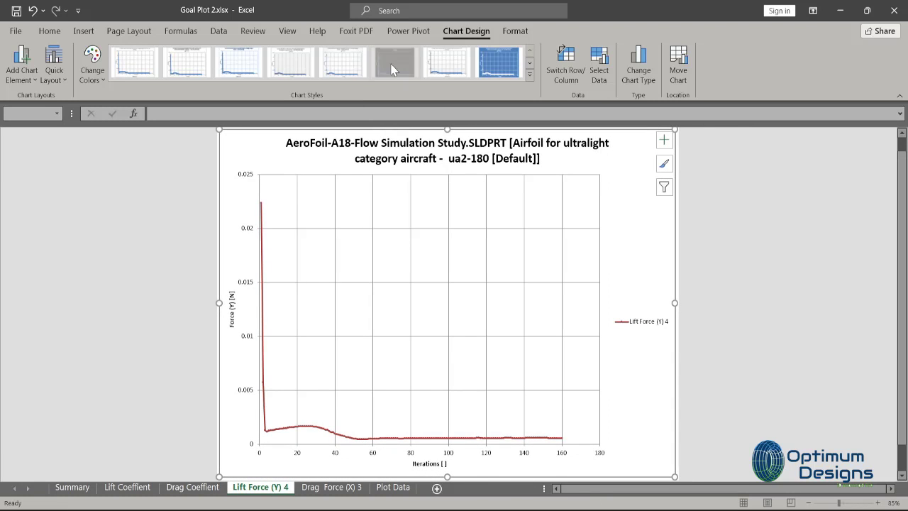
left_click(396, 64)
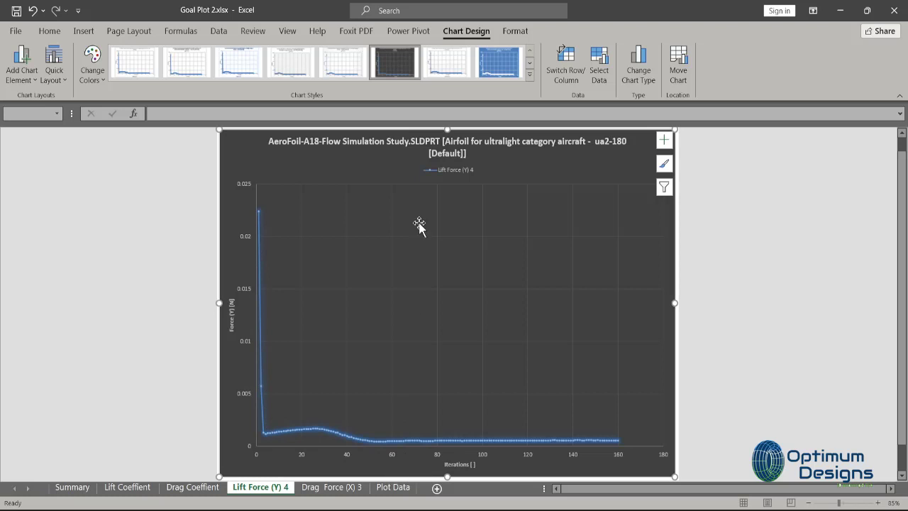
left_click(347, 486)
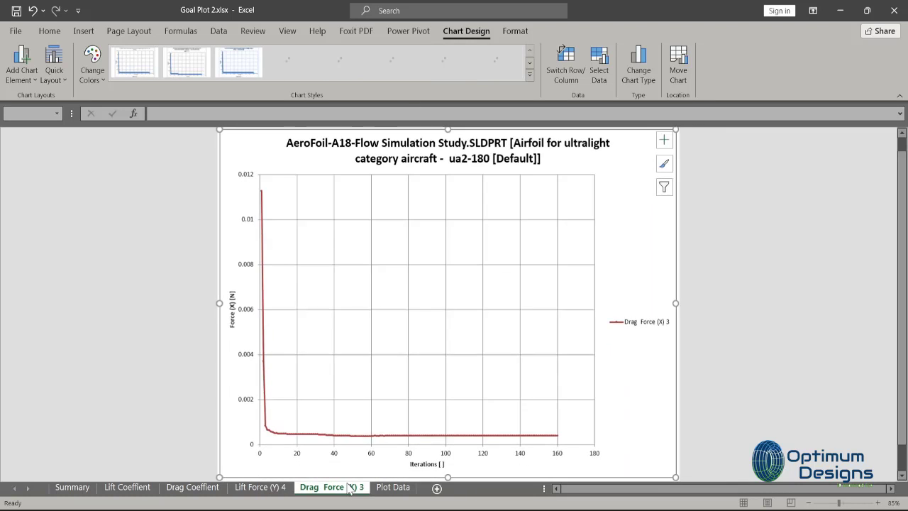
left_click(386, 74)
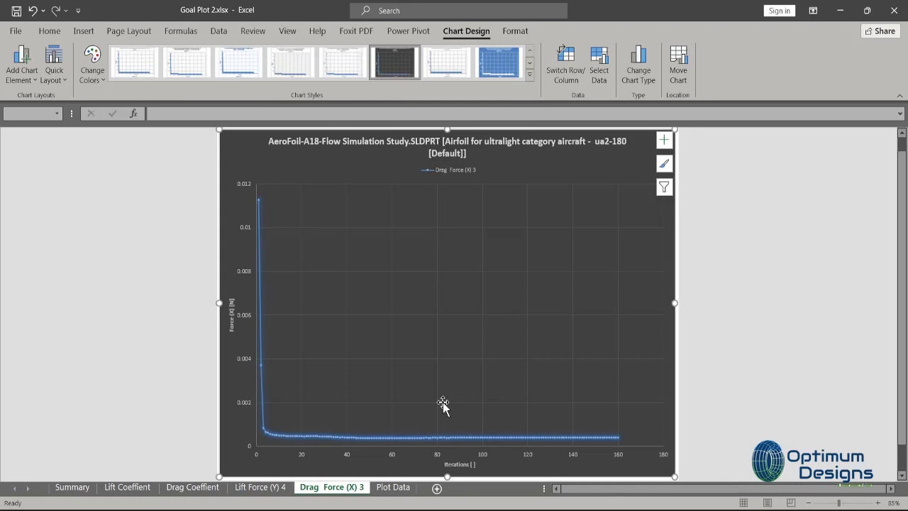
Check the Plot Data and Summary sheets, then minimize Excel to return to SOLIDWORKS
left_click(394, 488)
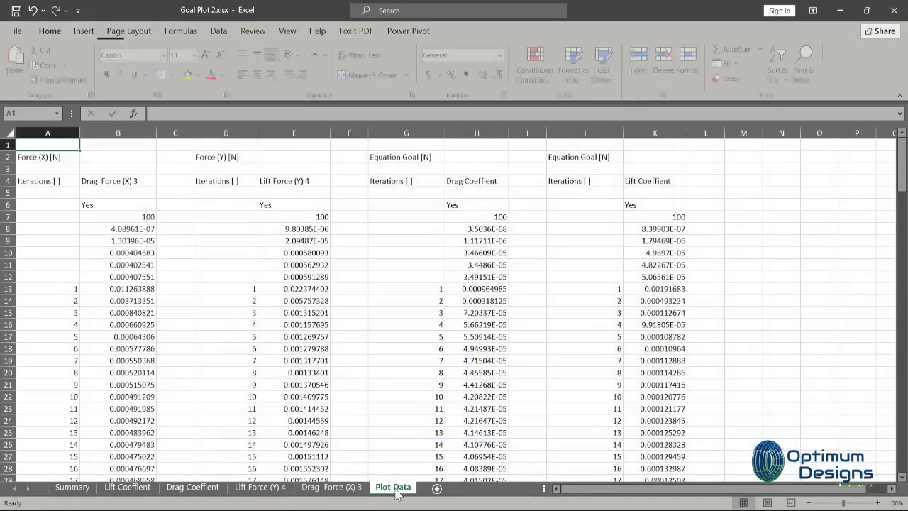
left_click(71, 488)
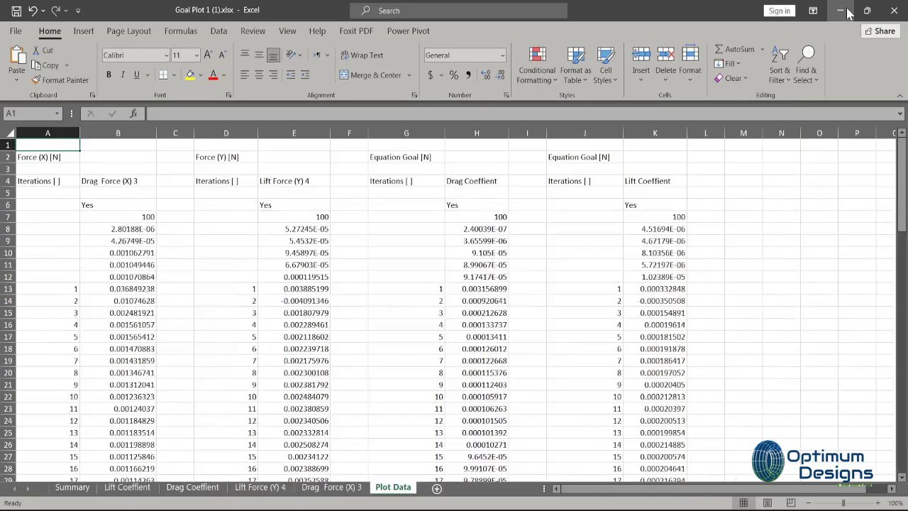
left_click(843, 11)
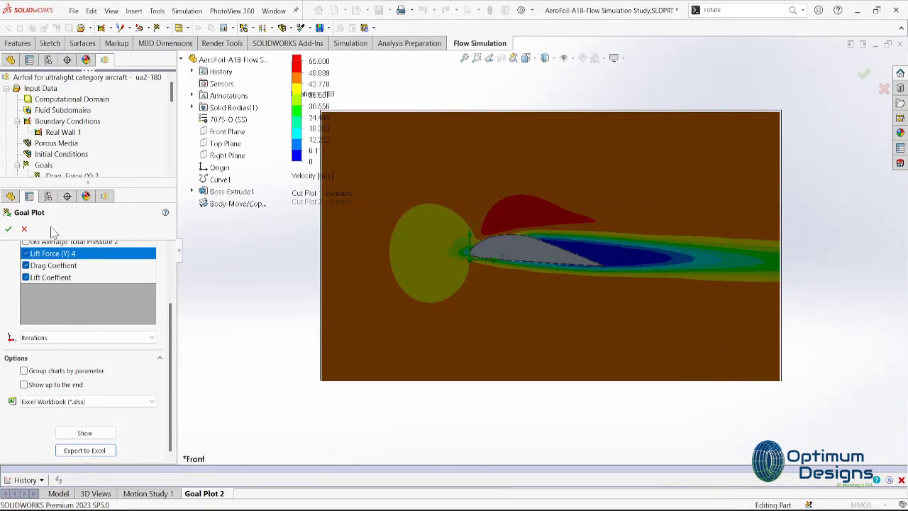
Close the goal plot and play Flow Trajectories 1 as Velocity (X) spheres around the airfoil
left_click(9, 229)
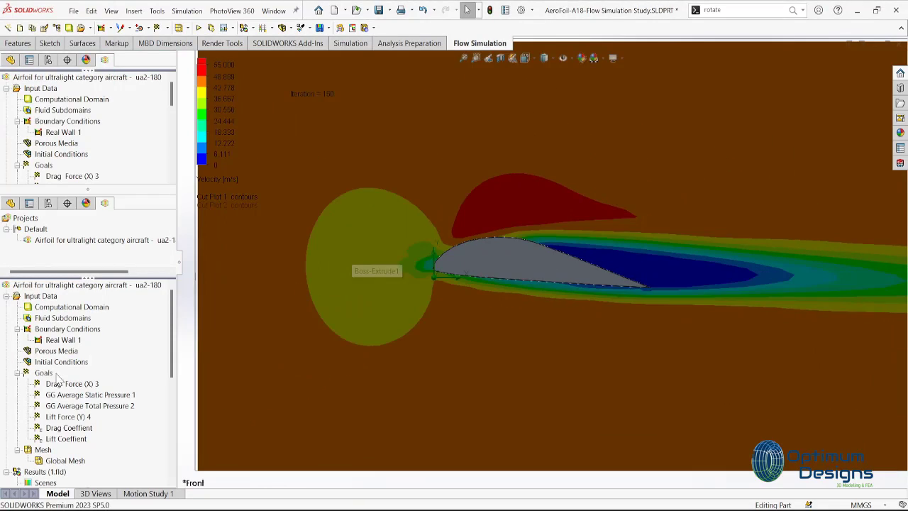
scroll(69, 452, "down", 3)
scroll(69, 452, "down", 3)
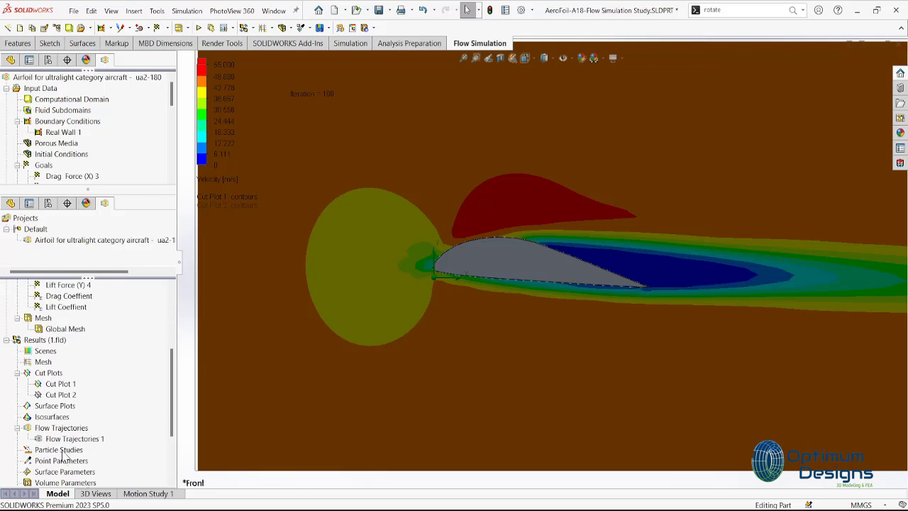
left_click(64, 438)
right_click(64, 438)
left_click(103, 331)
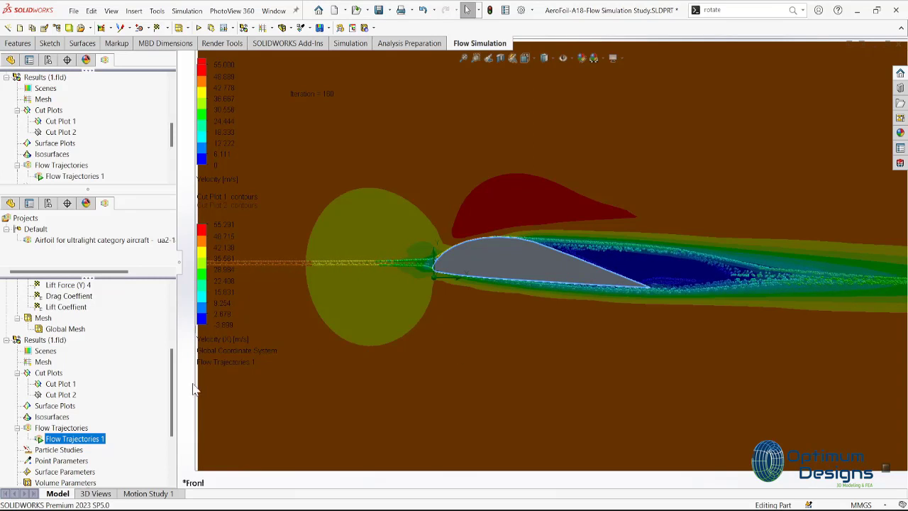
right_click(89, 441)
Recolour Flow Trajectories 1 by Pressure
left_click(139, 252)
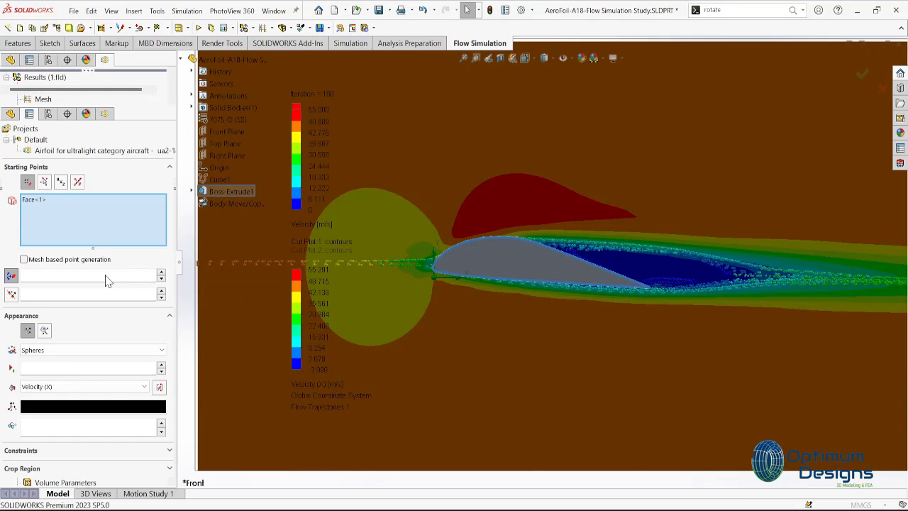
left_click(79, 388)
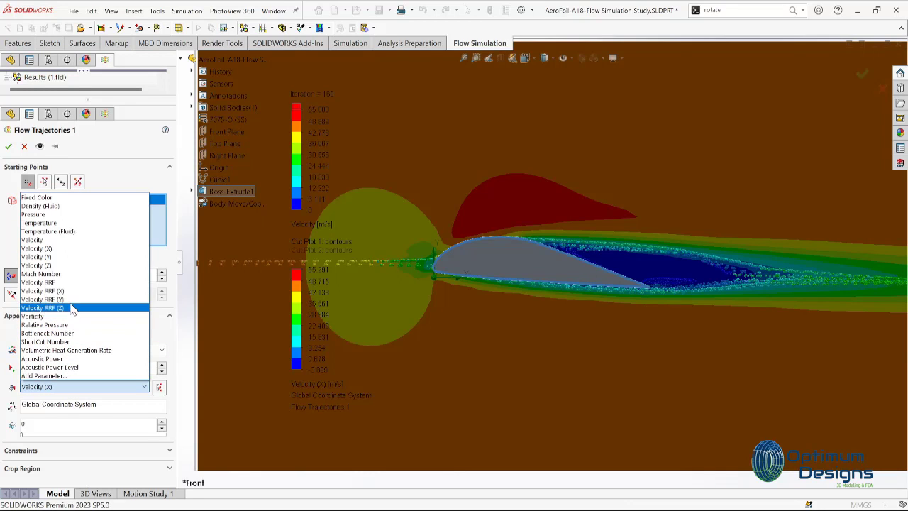
left_click(69, 215)
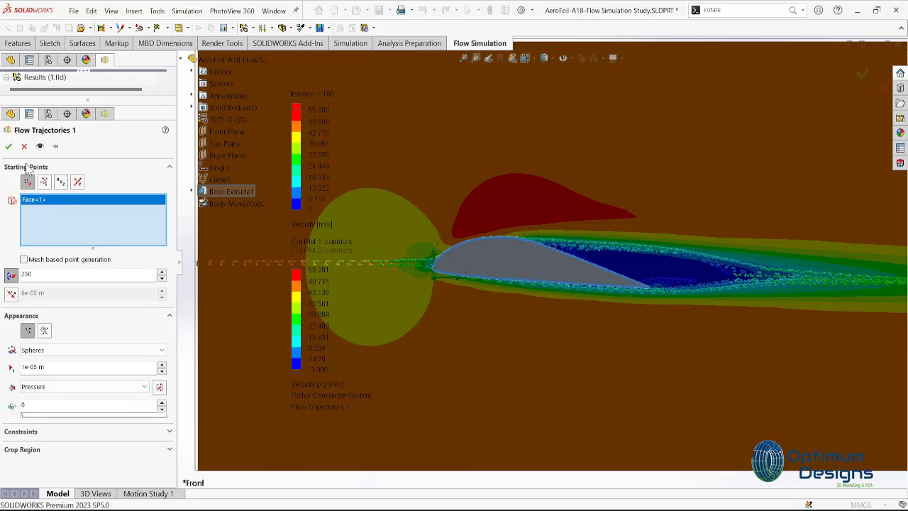
left_click(8, 147)
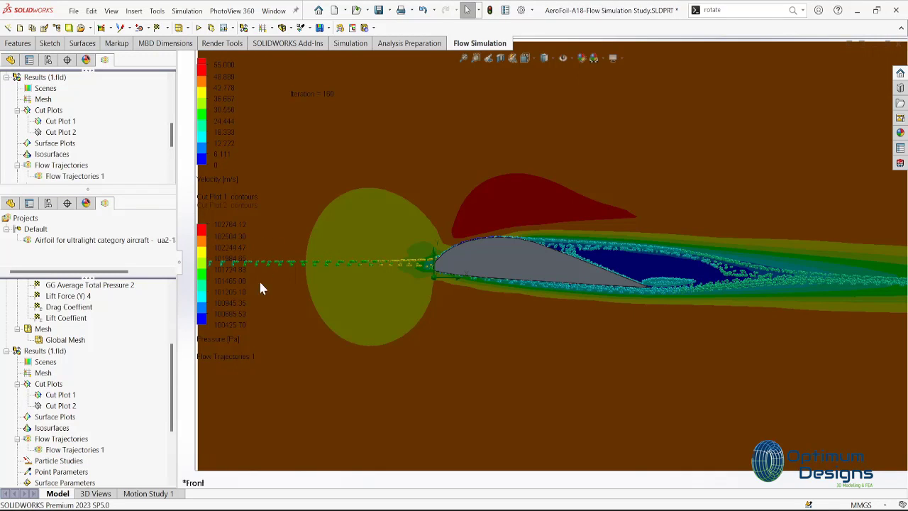
Play the pressure-coloured trajectories and zoom in on the airfoil's wake
right_click(71, 450)
left_click(107, 336)
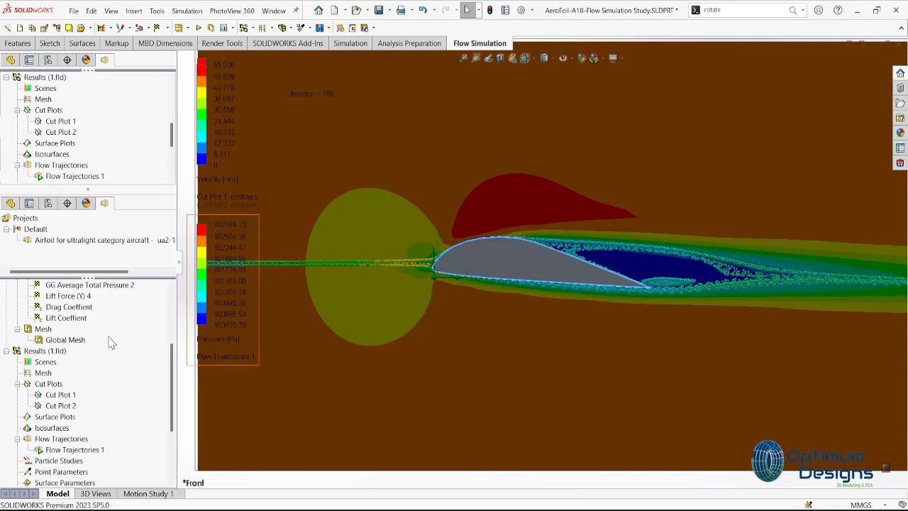
scroll(685, 288, "down", 3)
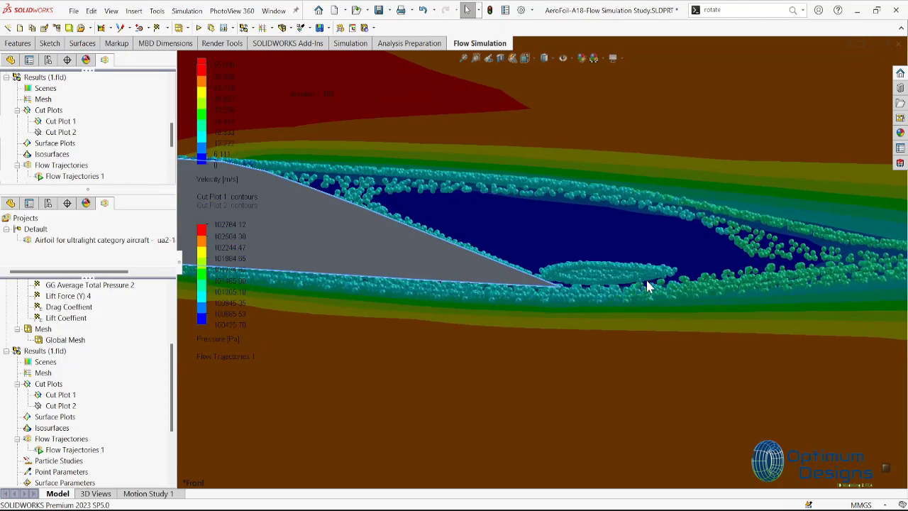
scroll(645, 288, "up", 3)
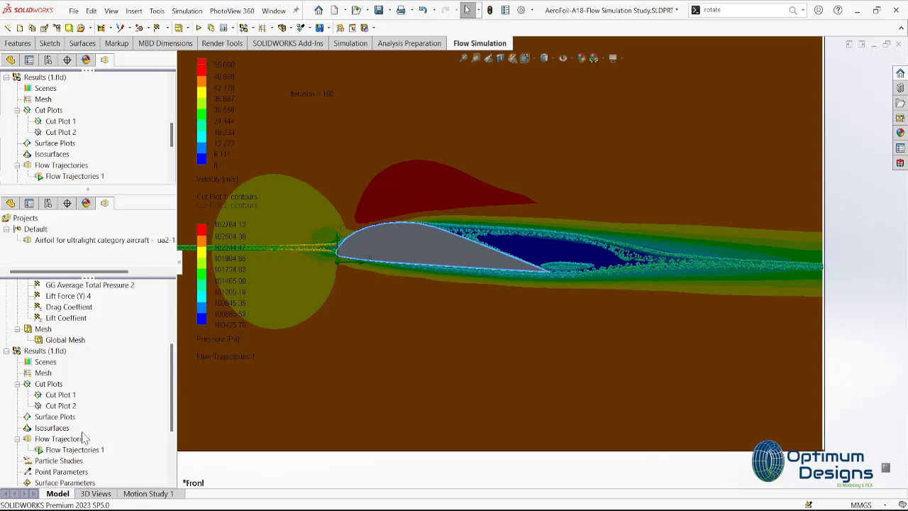
right_click(71, 449)
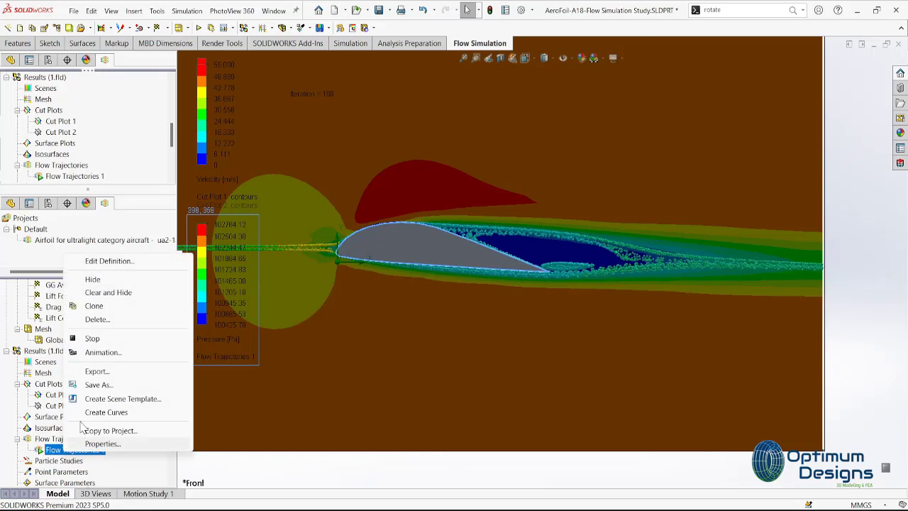
Change Flow Trajectories 1 to display as flat arrows
left_click(117, 261)
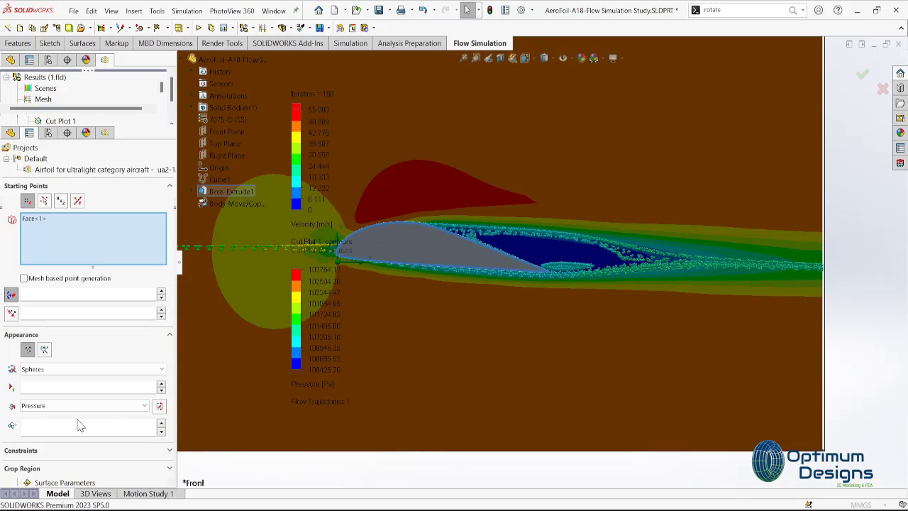
left_click(95, 370)
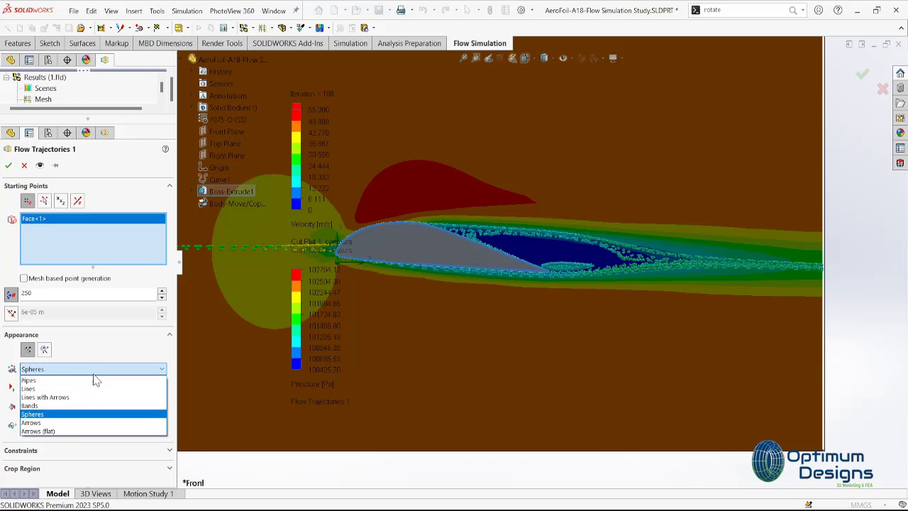
left_click(78, 431)
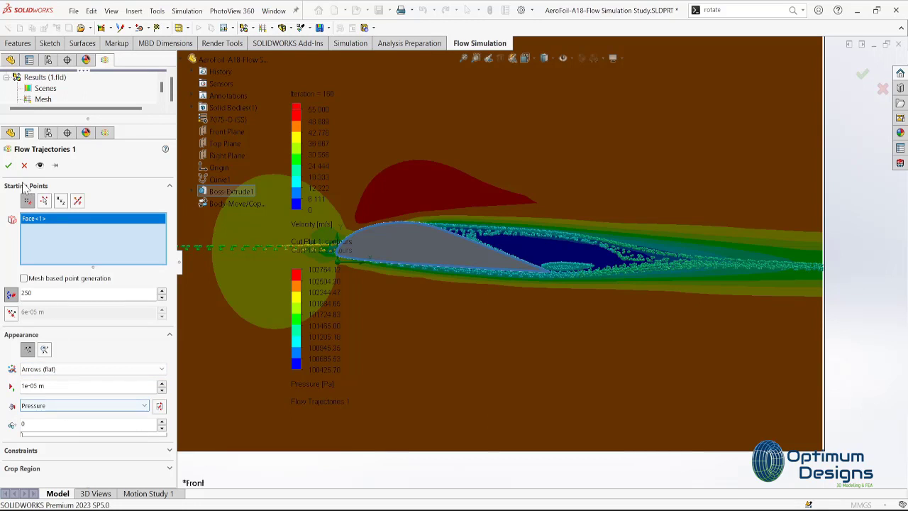
left_click(8, 165)
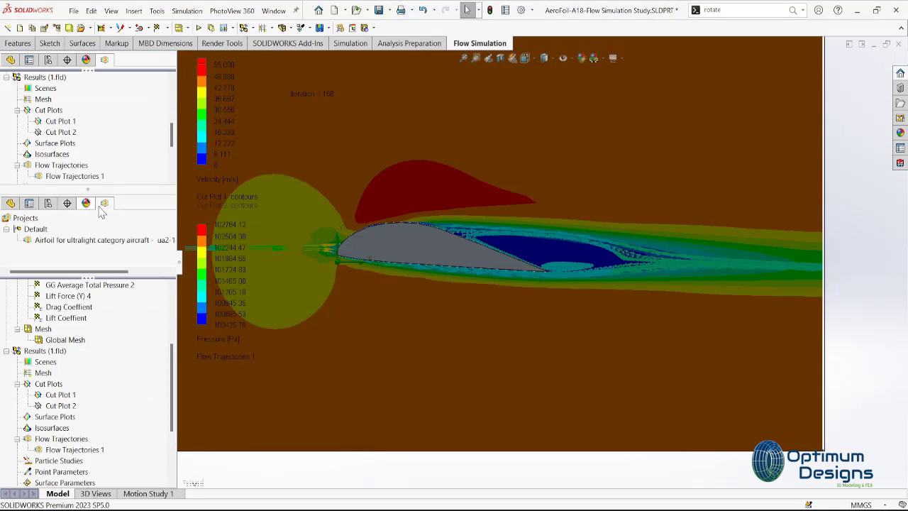
Play the trajectory animation and hide Cut Plot 1's contours
left_click(99, 447)
right_click(99, 449)
left_click(150, 331)
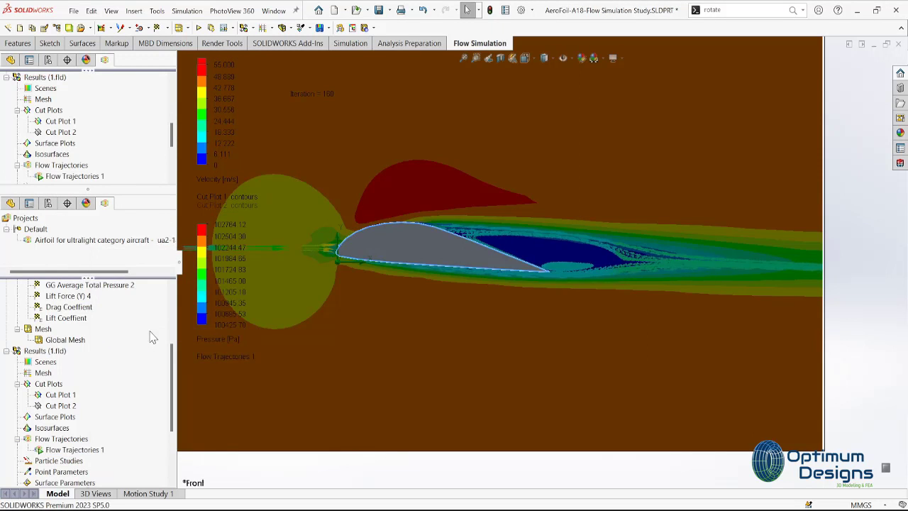
right_click(60, 397)
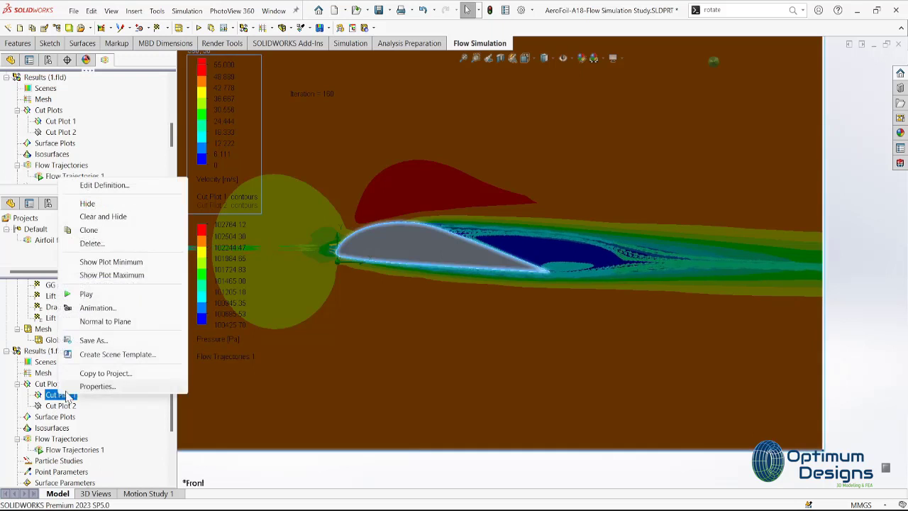
left_click(100, 210)
mouse_move(354, 294)
middle_mouse_down()
mouse_move(419, 343)
mouse_move(417, 329)
mouse_move(391, 380)
middle_mouse_up()
scroll(476, 301, "down", 3)
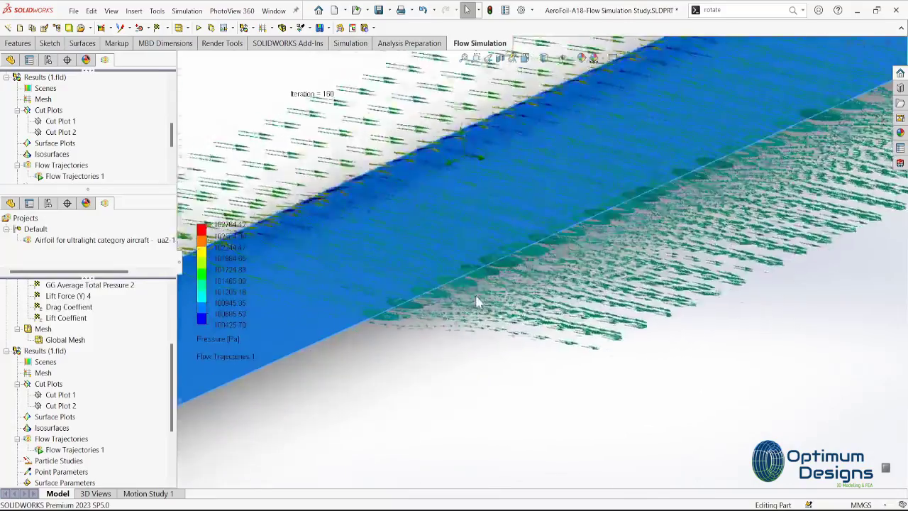
scroll(476, 302, "down", 2)
scroll(440, 285, "down", 2)
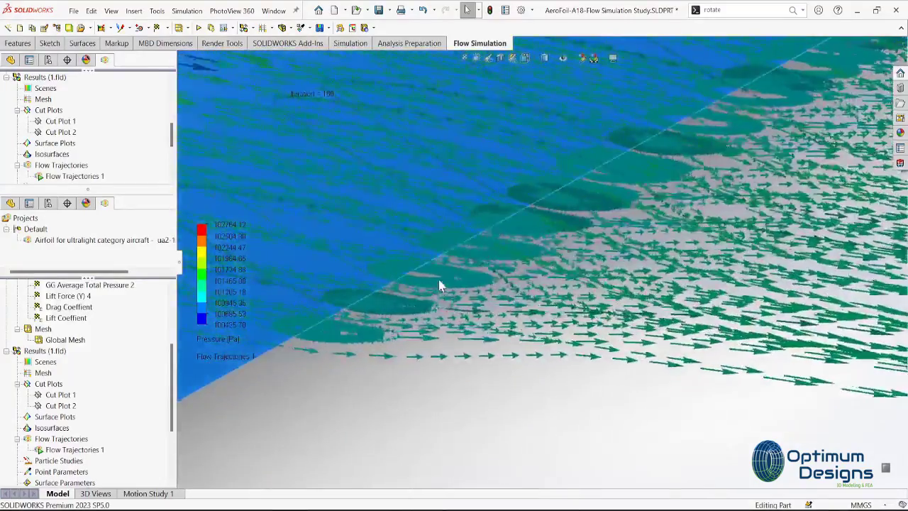
scroll(440, 285, "down", 2)
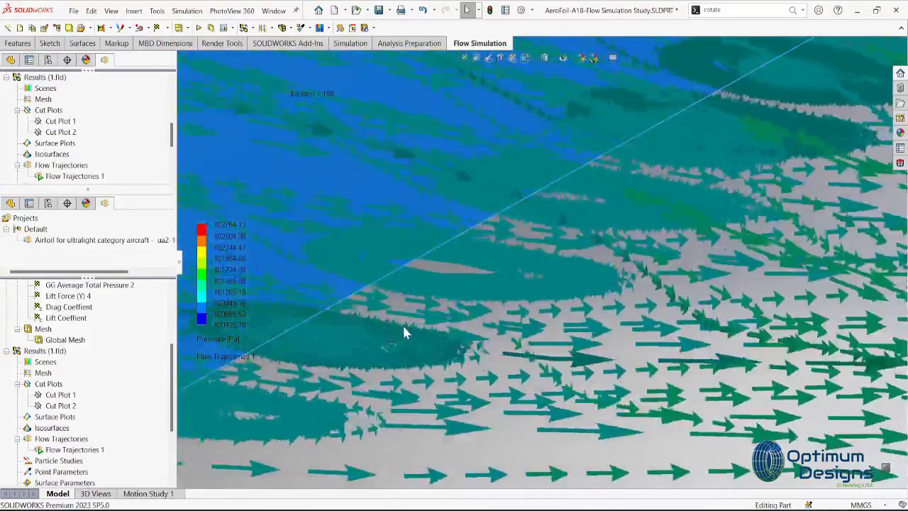
scroll(404, 332, "up", 2)
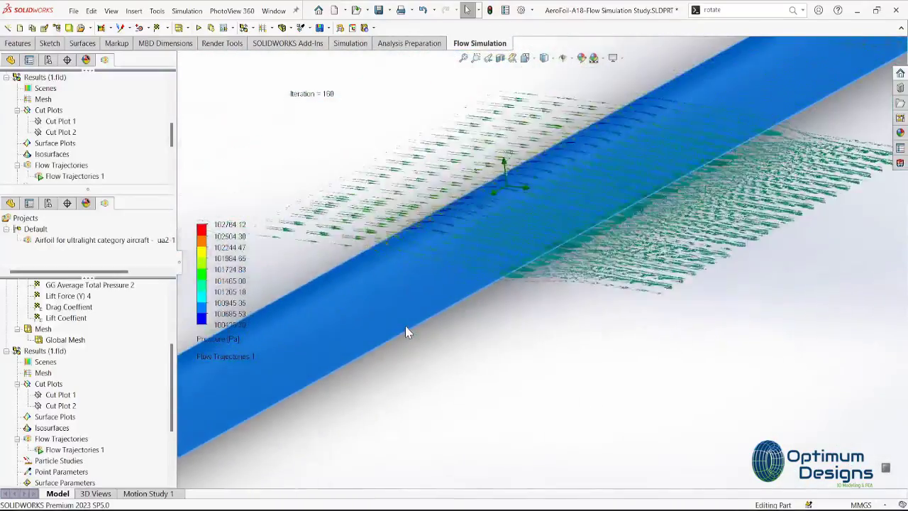
key("space")
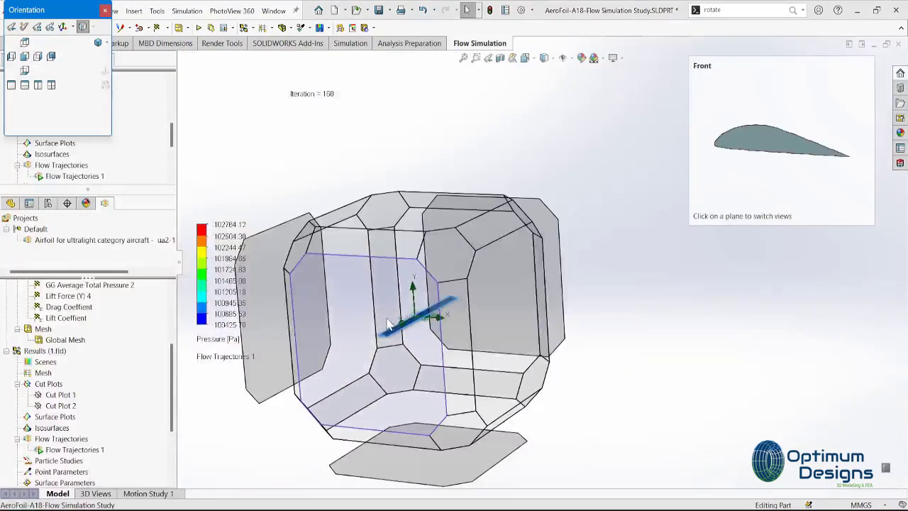
left_click(20, 57)
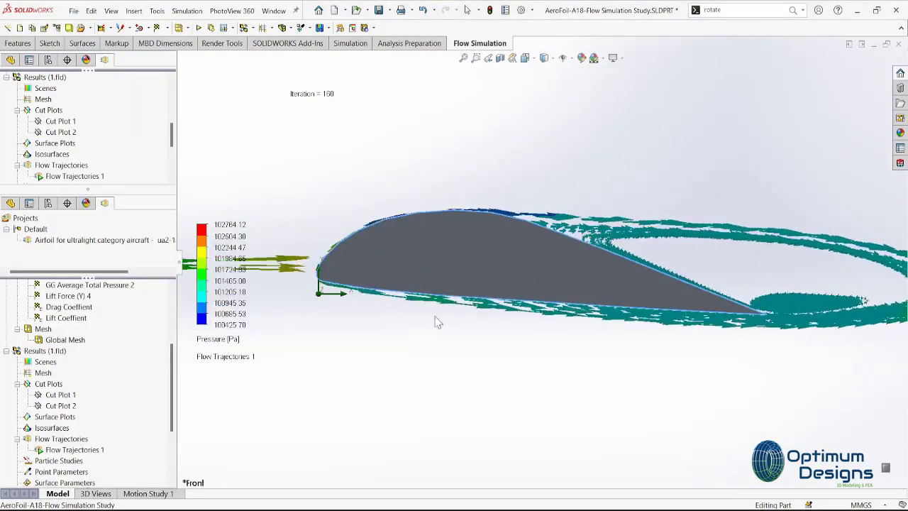
middle_click_drag(651, 349, 596, 350, "ctrl")
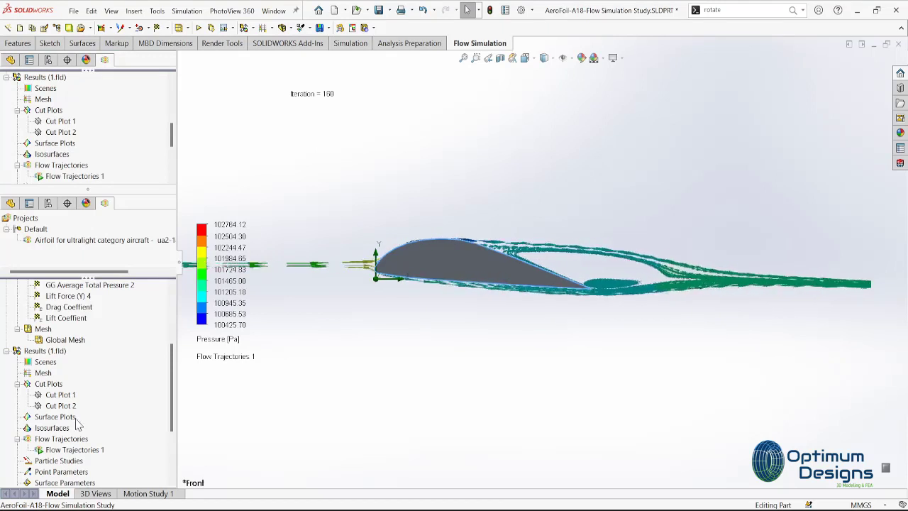
Stop the animation and recolour the trajectories by Velocity (X), giving a -3.899 to 55.291 m/s legend
right_click(73, 451)
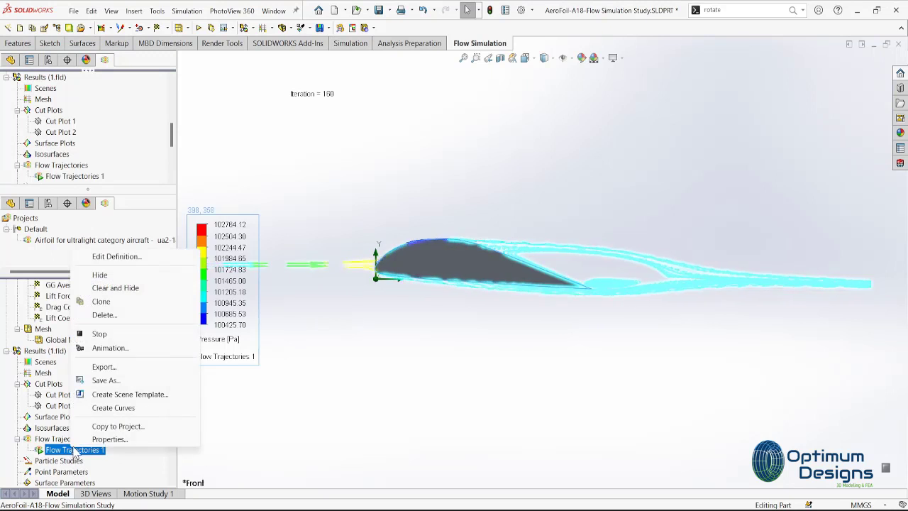
left_click(119, 334)
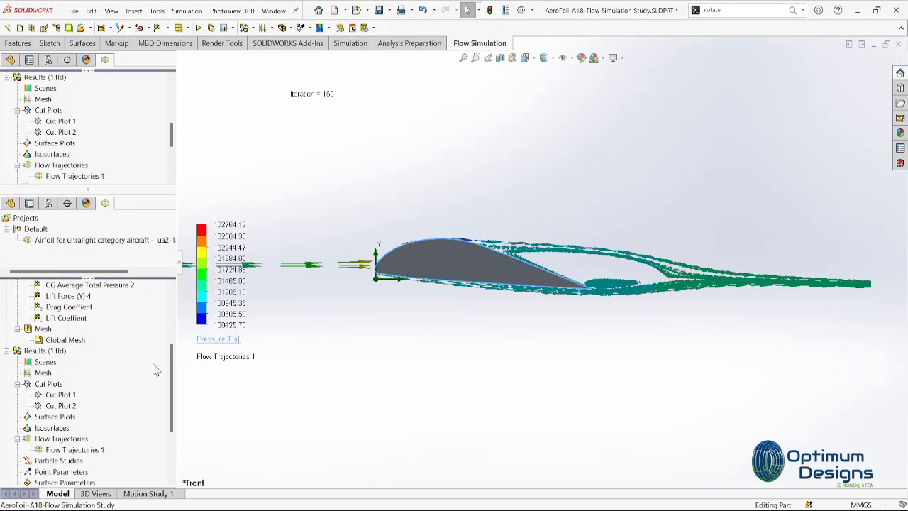
right_click(71, 453)
left_click(142, 258)
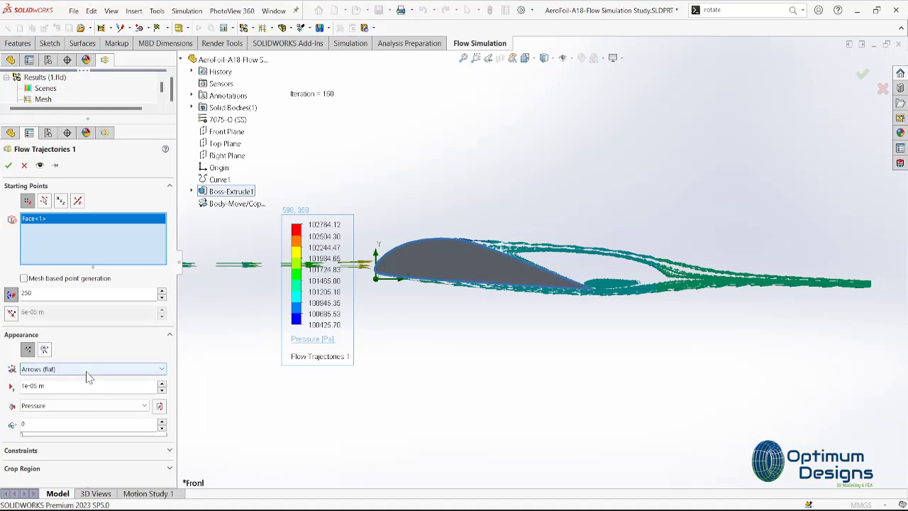
left_click(73, 411)
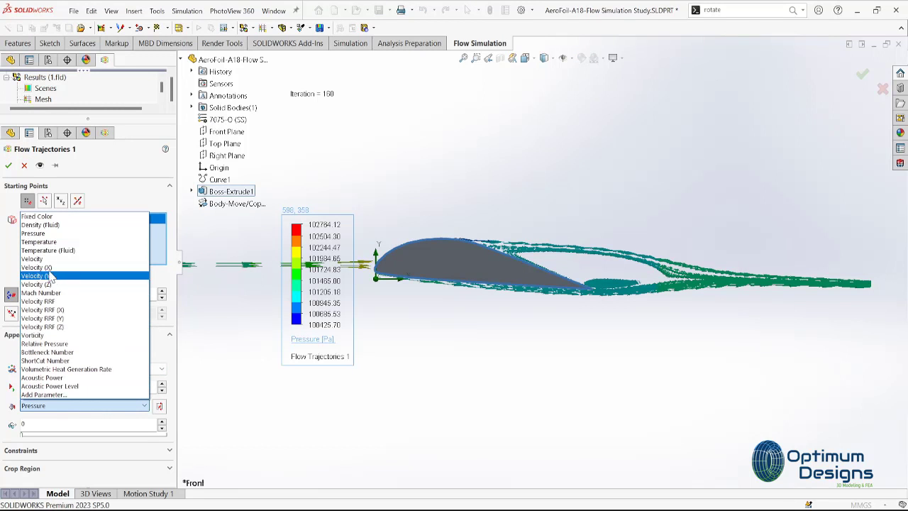
left_click(50, 267)
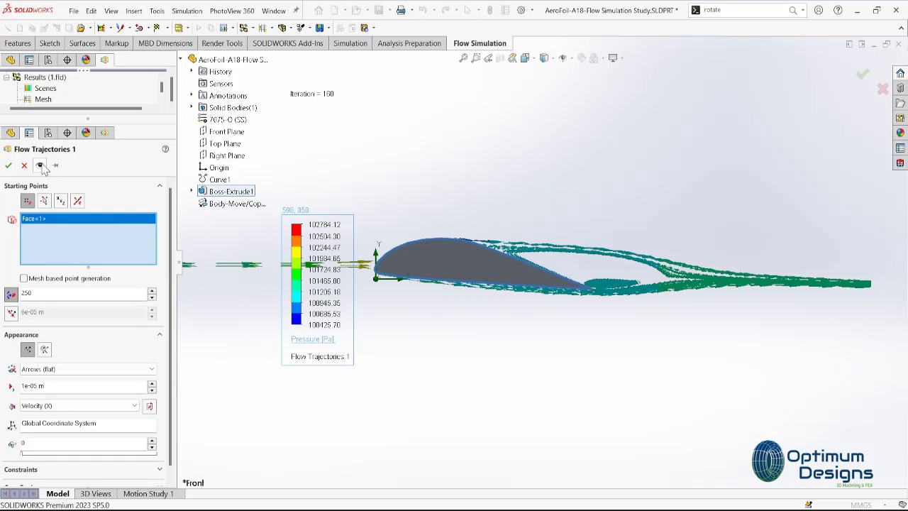
left_click(9, 165)
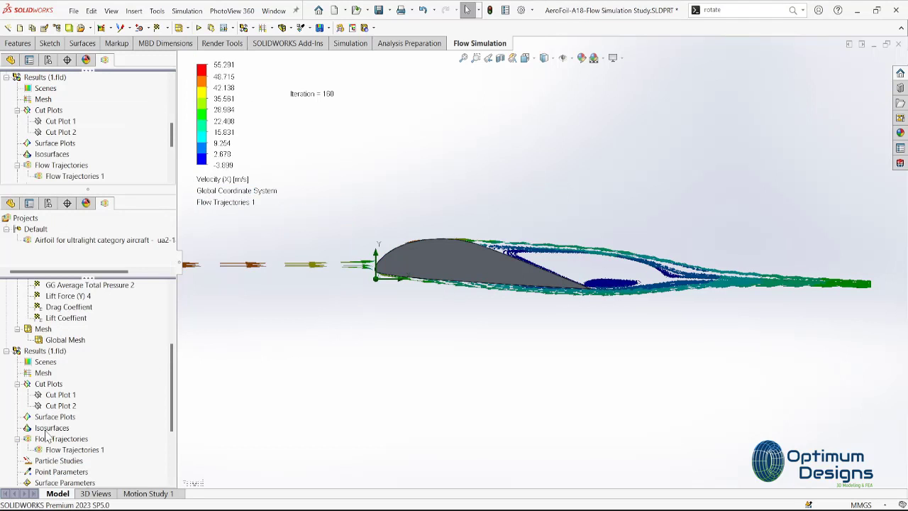
Replay Flow Trajectories 1 and re-confirm Cut Plot 1 so its Front Plane velocity contours reappear
right_click(58, 452)
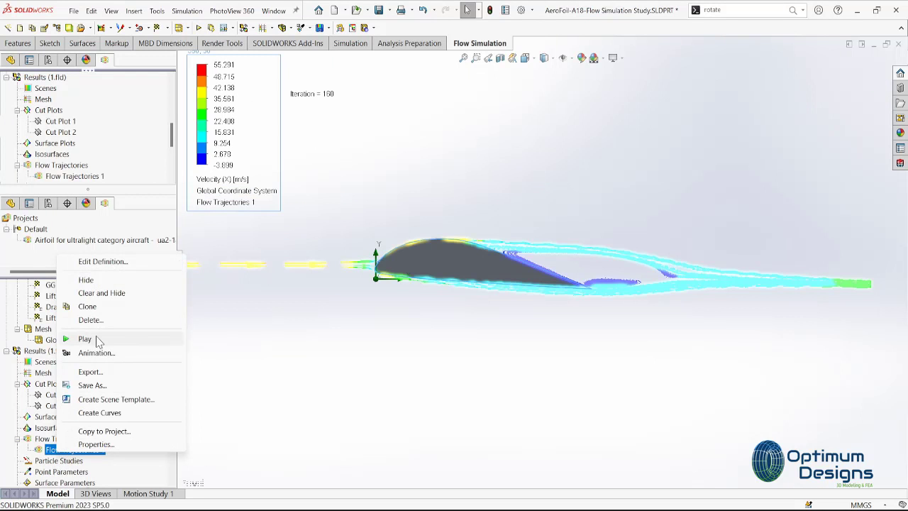
left_click(85, 339)
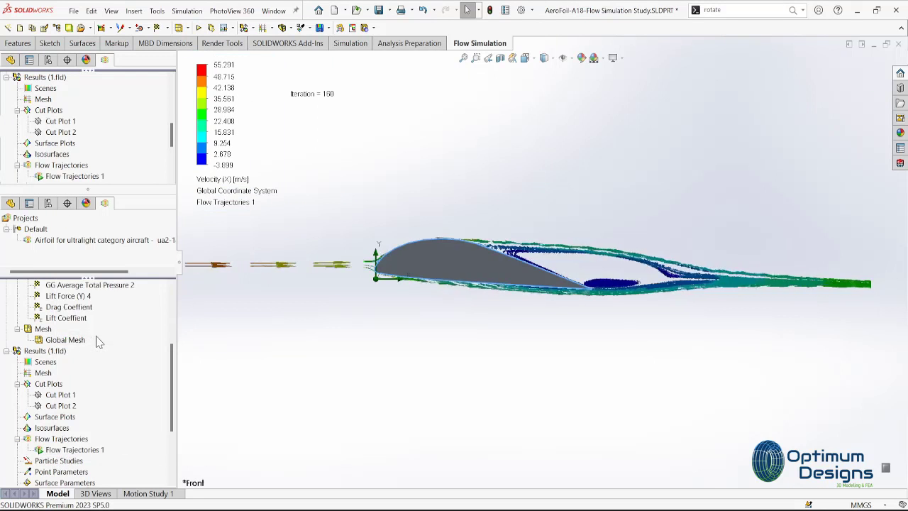
right_click(59, 396)
left_click(125, 224)
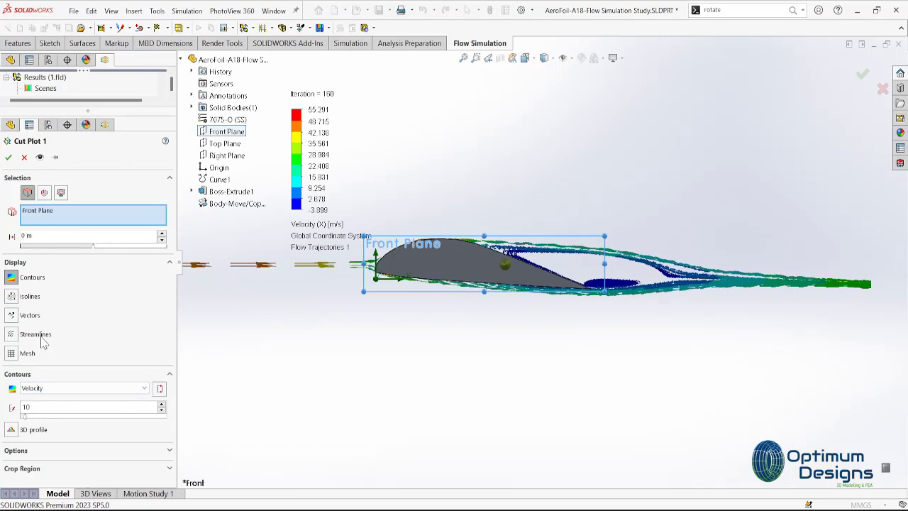
left_click(8, 158)
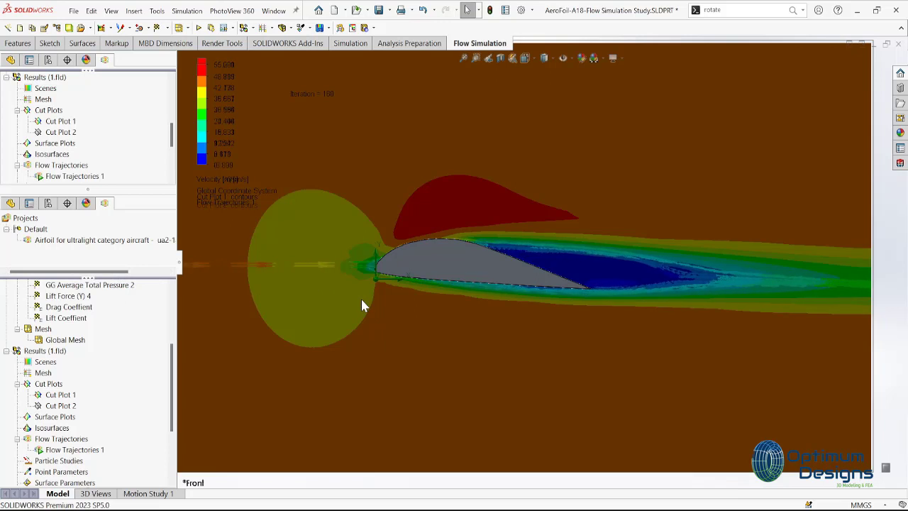
Edit the trajectory legend's maximum and move that legend to the top right of the view
left_click(226, 66)
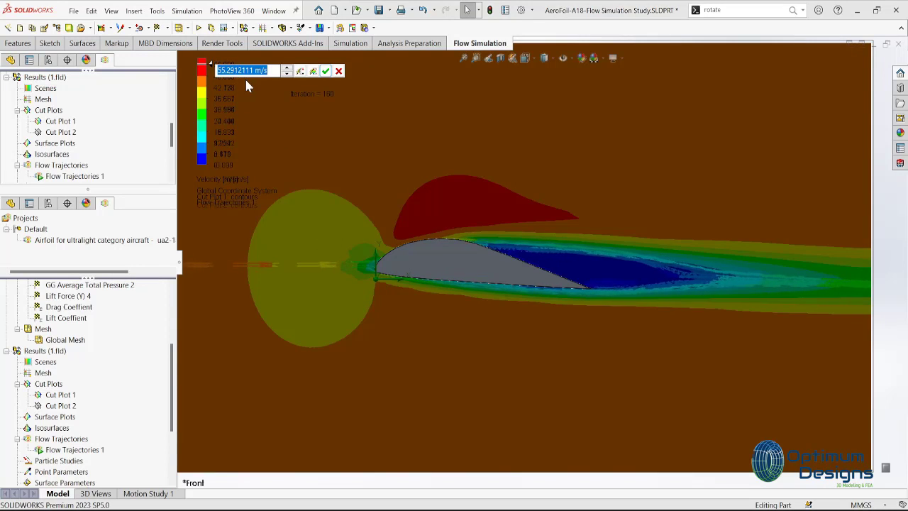
key("Return")
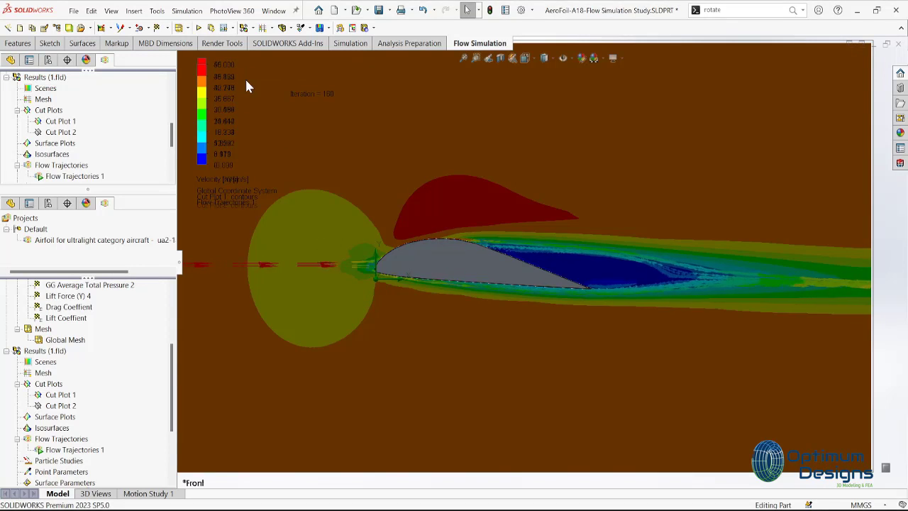
left_click(227, 65)
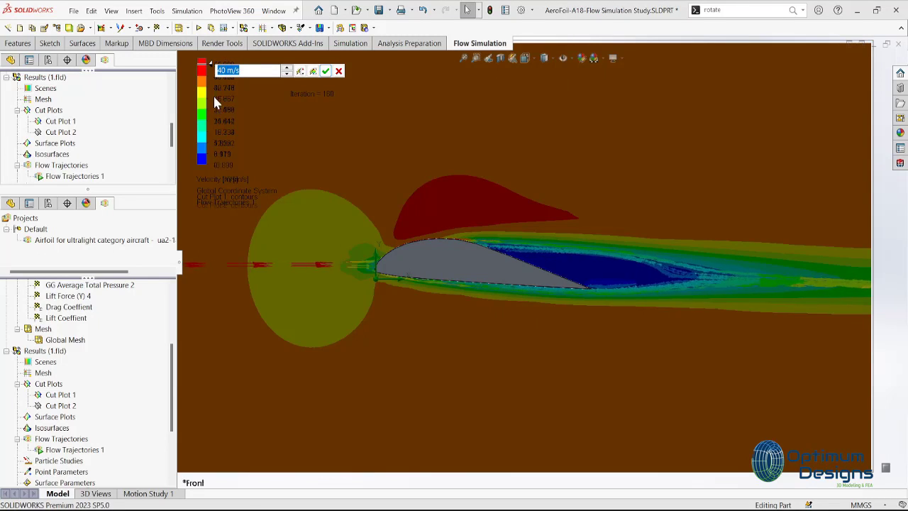
left_click_drag(206, 120, 742, 113)
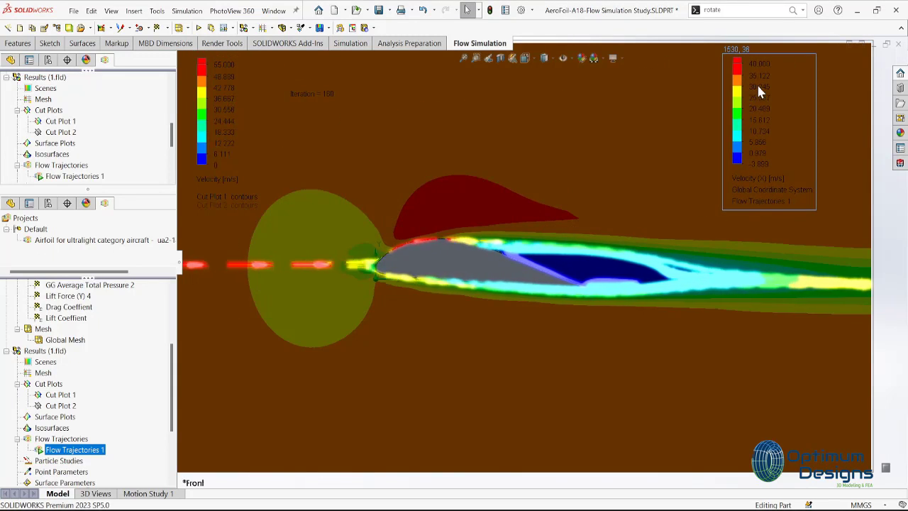
Set Cut Plot 1's velocity legend maximum to 40 m/s and orbit to see it in 3-D
left_click(223, 65)
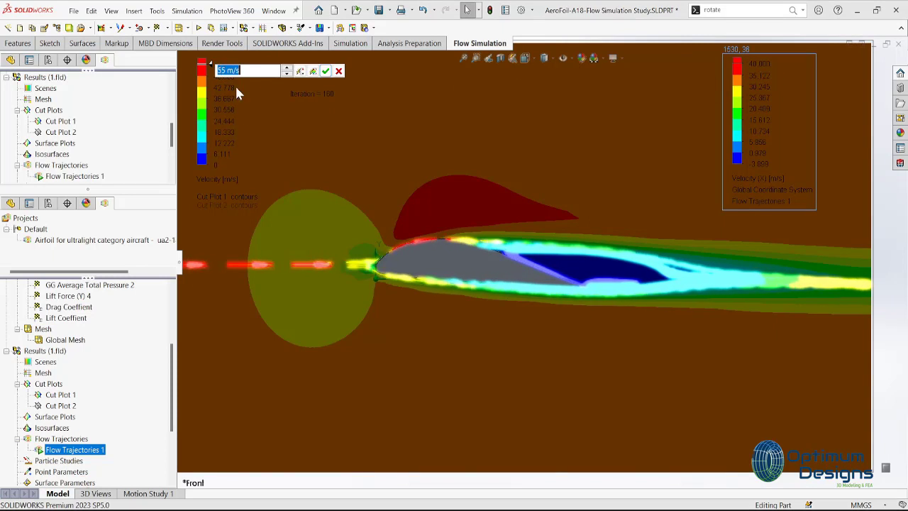
type("40")
key("Return")
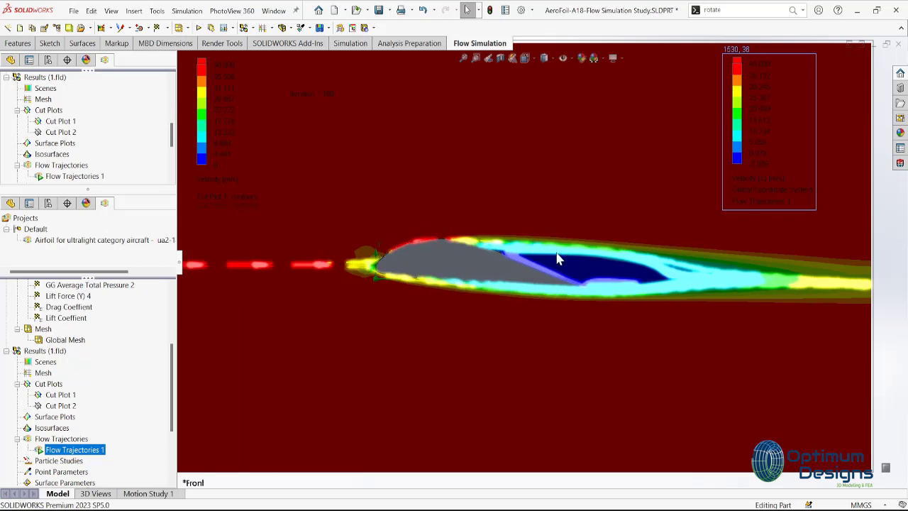
scroll(496, 384, "up", 3)
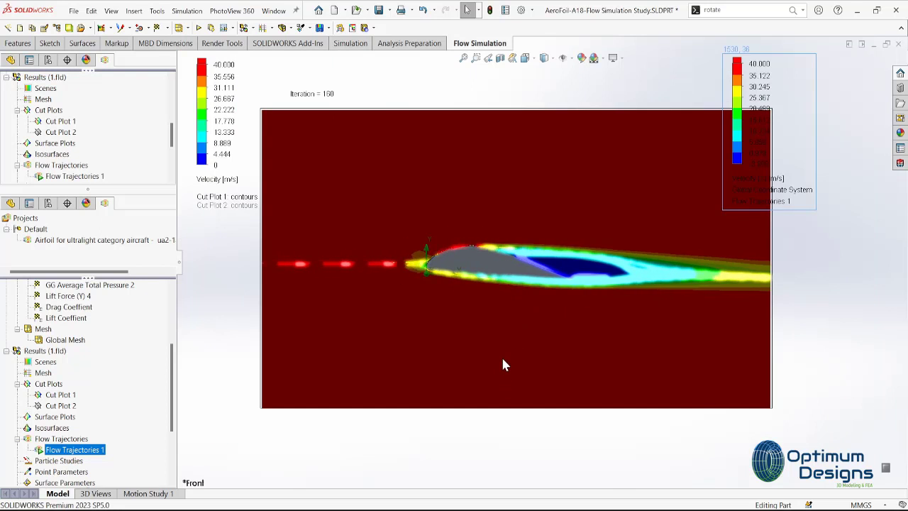
mouse_move(501, 355)
middle_mouse_down()
mouse_move(522, 361)
mouse_move(501, 366)
middle_mouse_up()
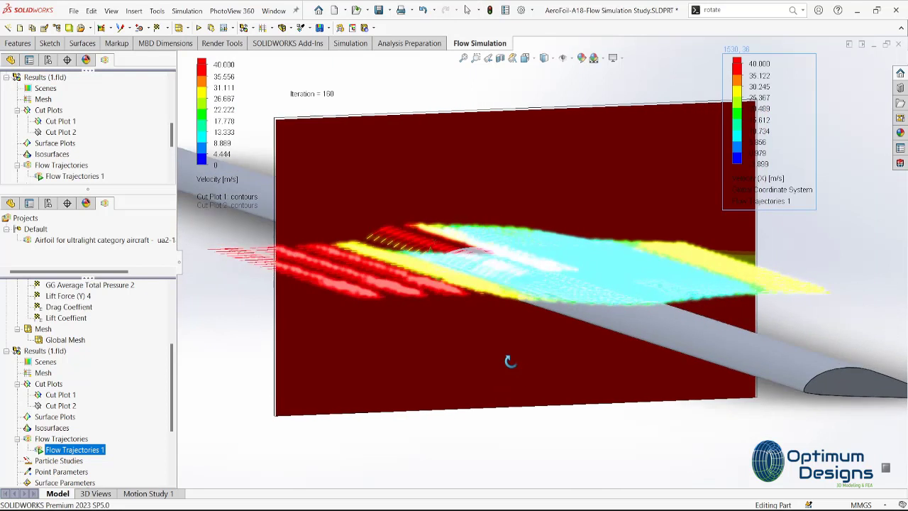
key("space")
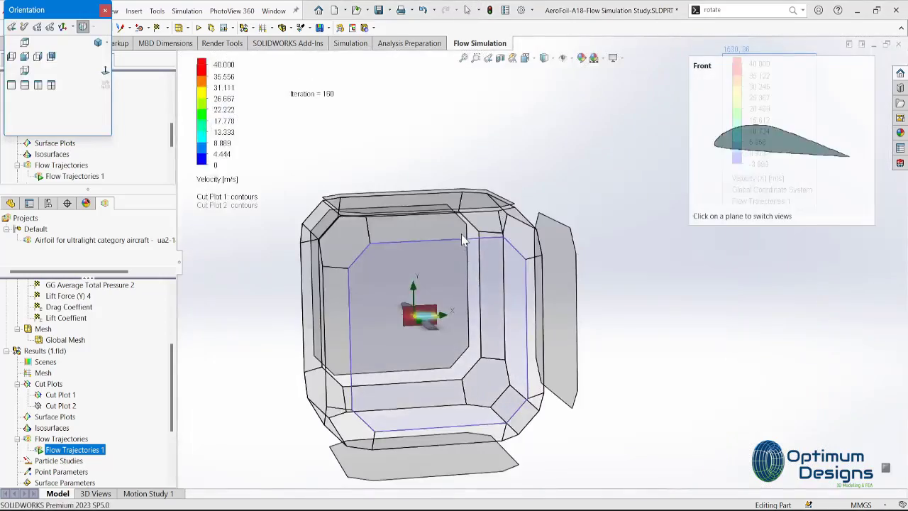
Switch to a standard view and set the right and left velocity legend maxima to 70 m/s
left_click(462, 232)
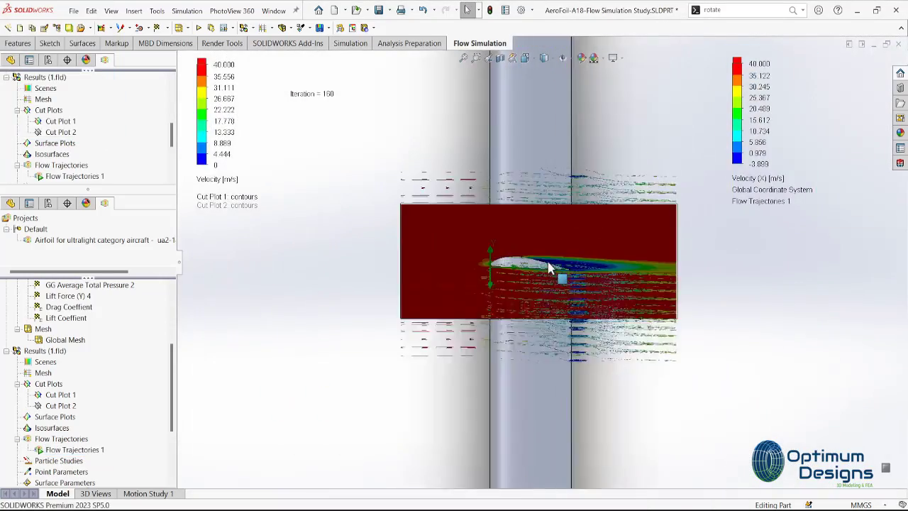
scroll(552, 266, "down", 3)
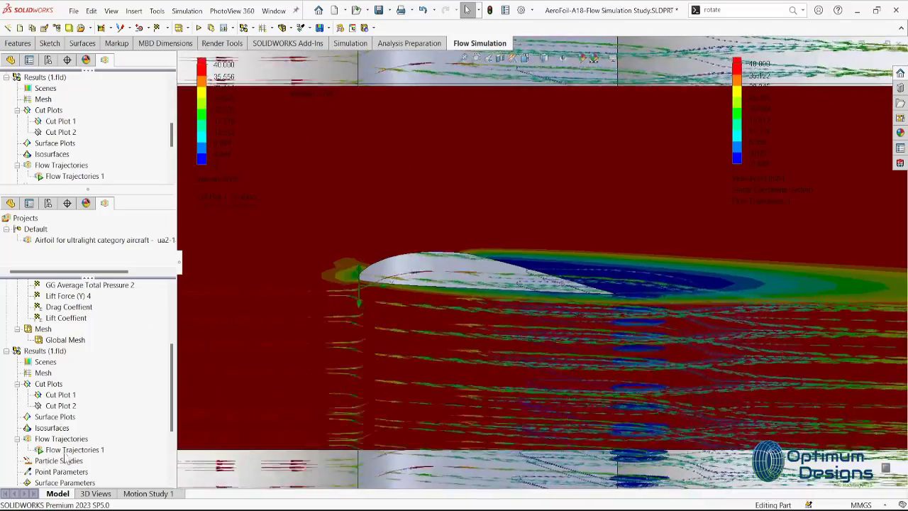
double_click(759, 64)
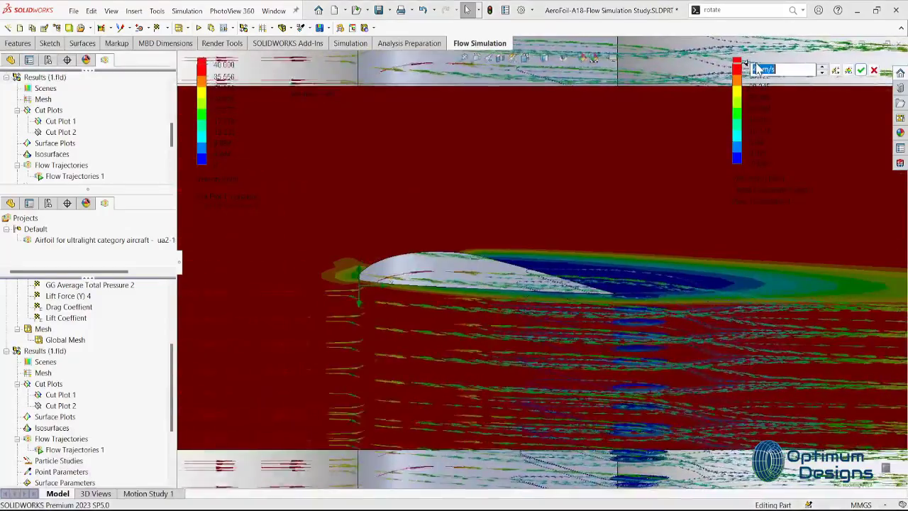
type("30")
key("Return")
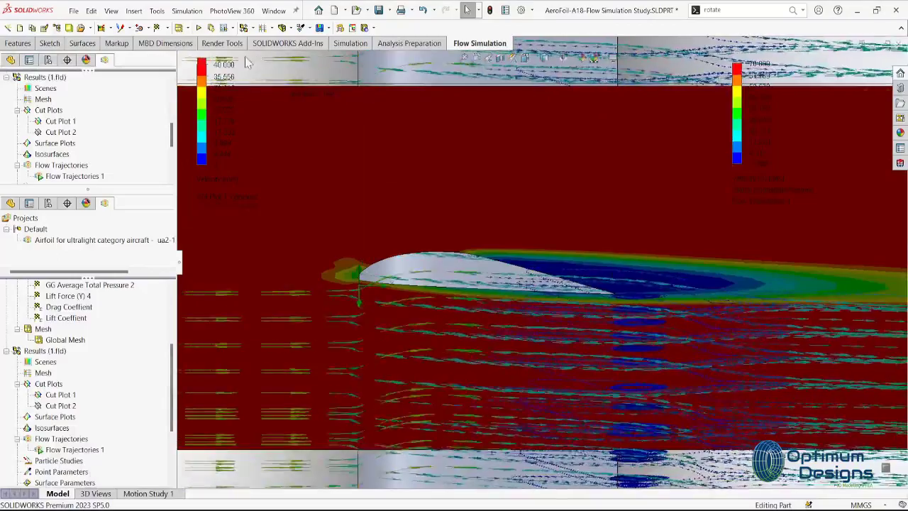
double_click(220, 68)
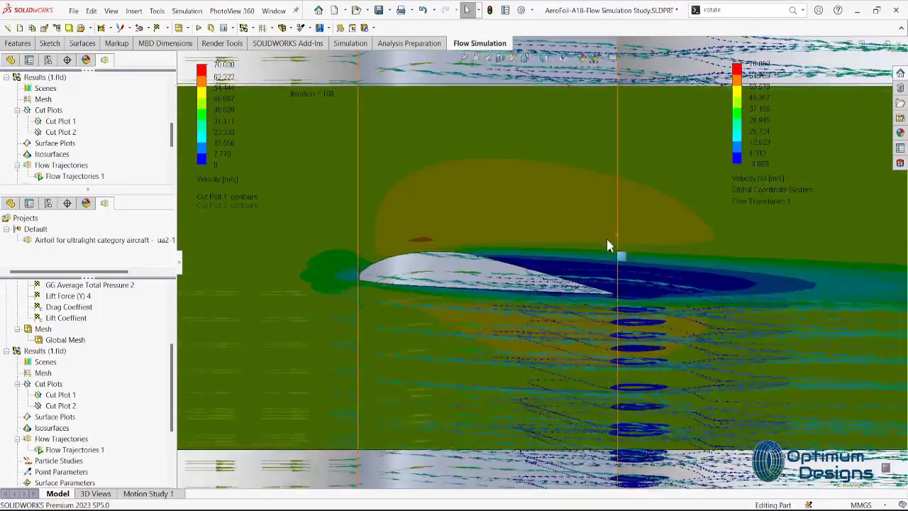
Apply Cut Plot 2's definition to display Top Plane velocity contours
key("space")
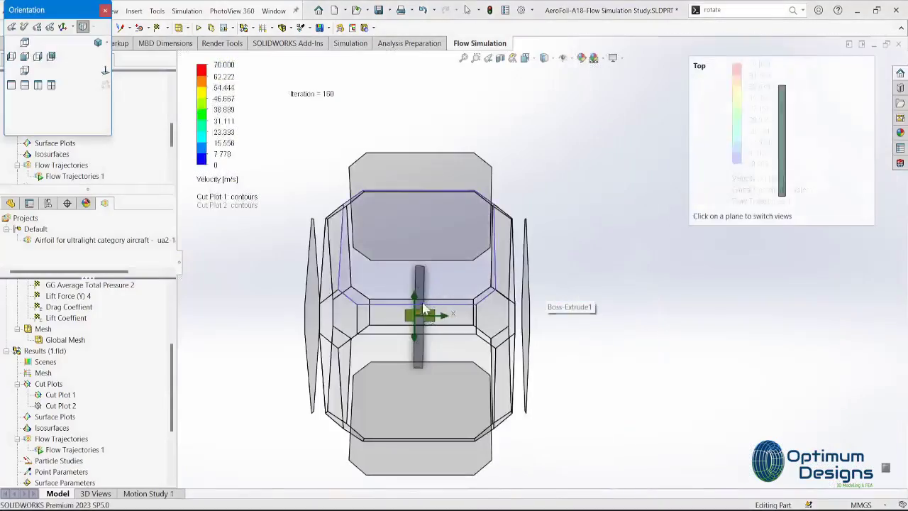
right_click(61, 405)
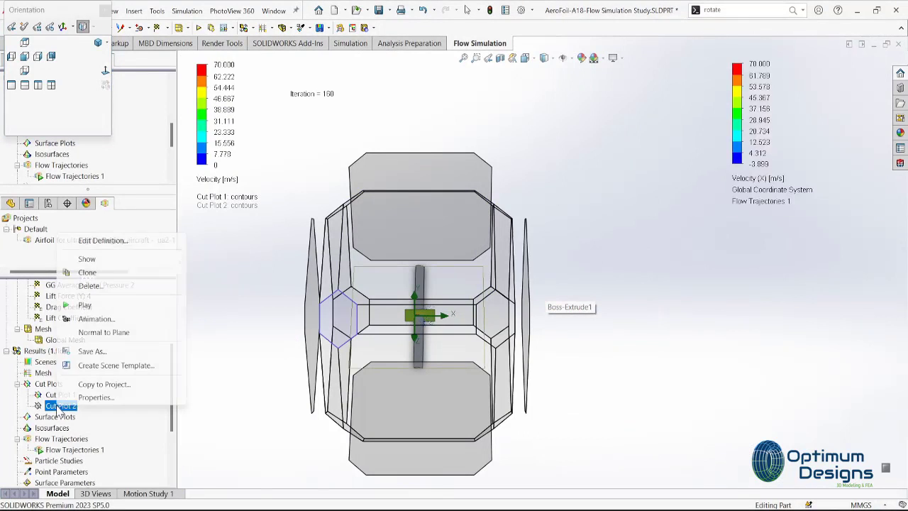
left_click(105, 243)
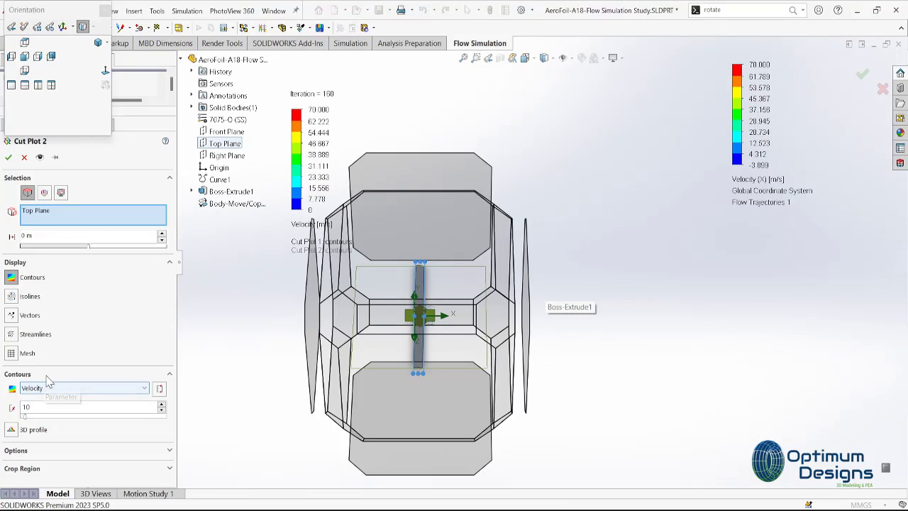
left_click(8, 157)
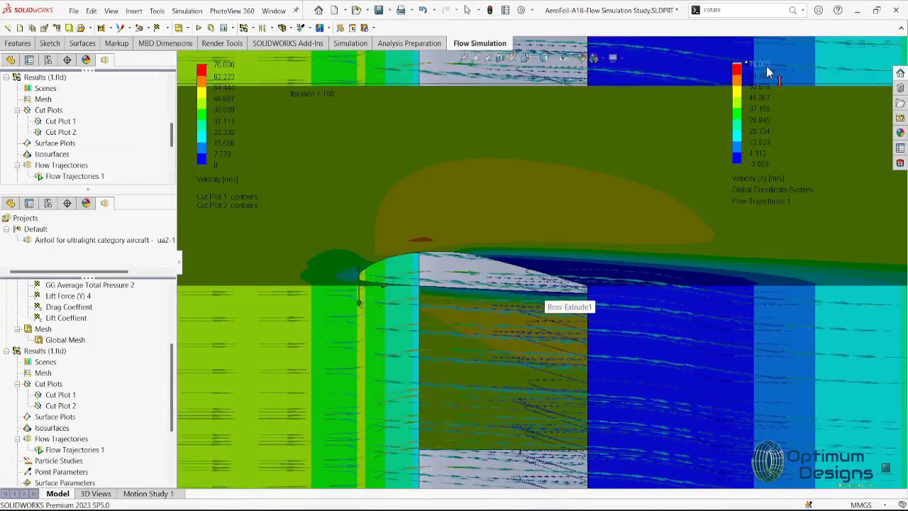
Set the left and right velocity legend maxima to 35 m/s
left_click(224, 66)
type("10")
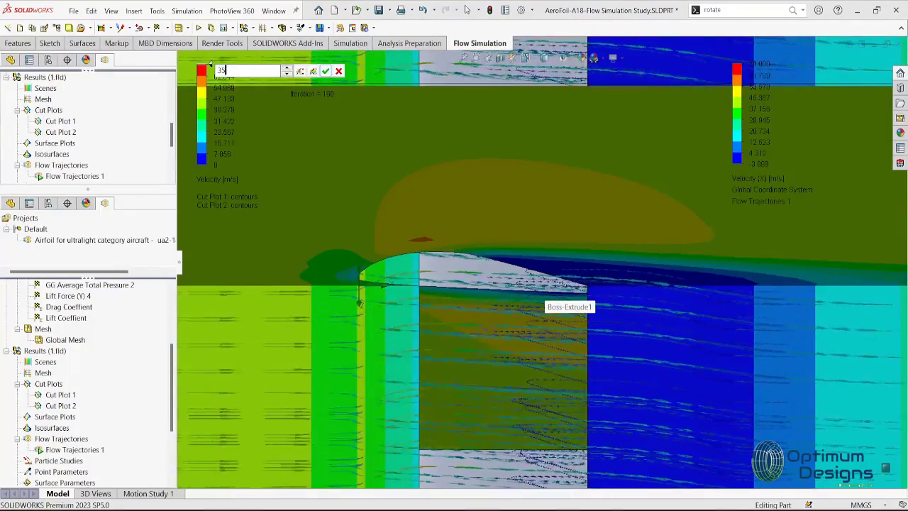
key("Return")
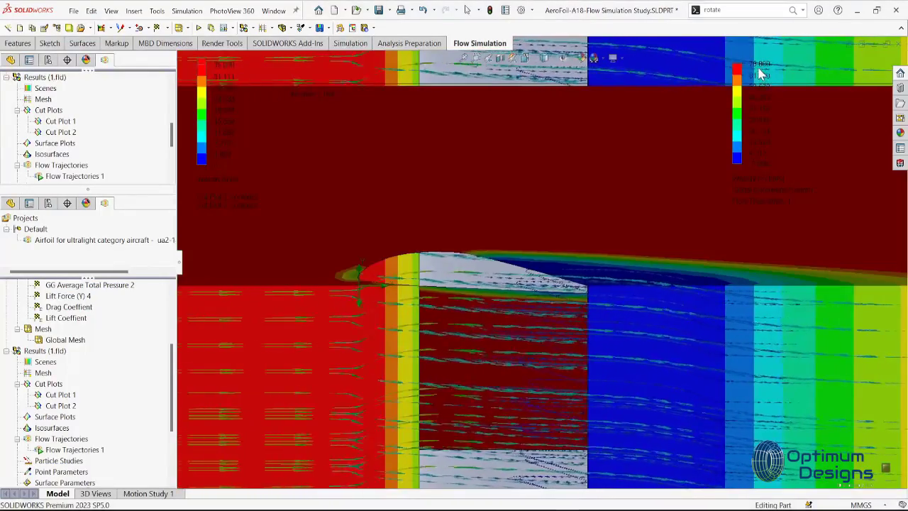
left_click(757, 65)
type("30")
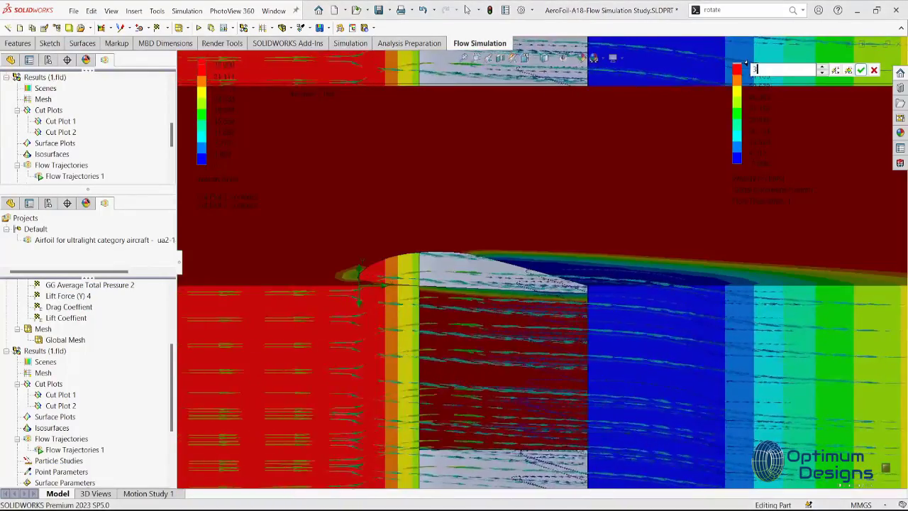
key("Return")
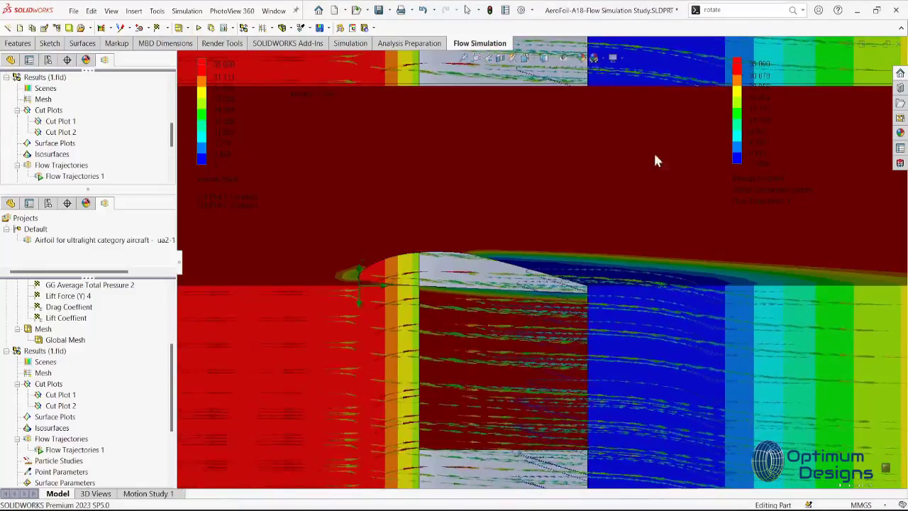
View the airfoil flow plot from the Front orientation, zoomed and centred to fit
scroll(559, 267, "up", 2)
mouse_move(560, 266)
middle_mouse_down()
mouse_move(546, 193)
mouse_move(556, 203)
mouse_move(543, 246)
mouse_move(478, 284)
middle_mouse_up()
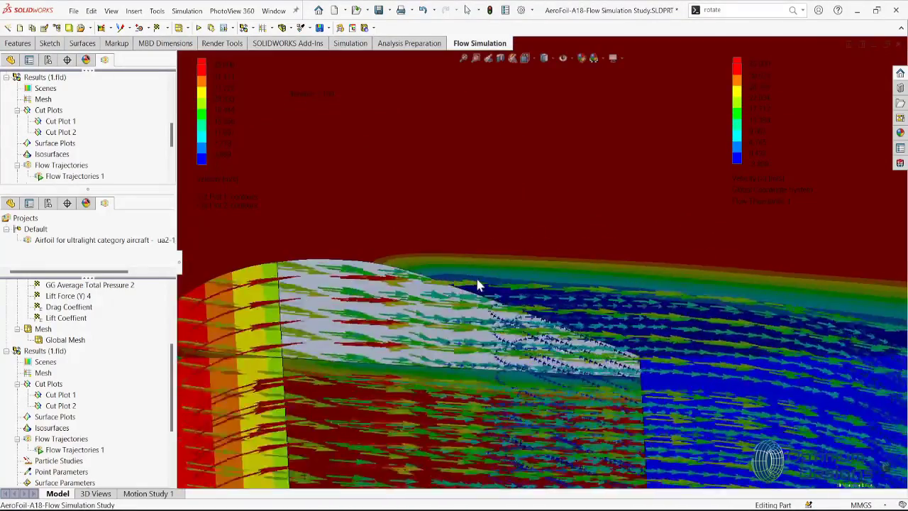
key("space")
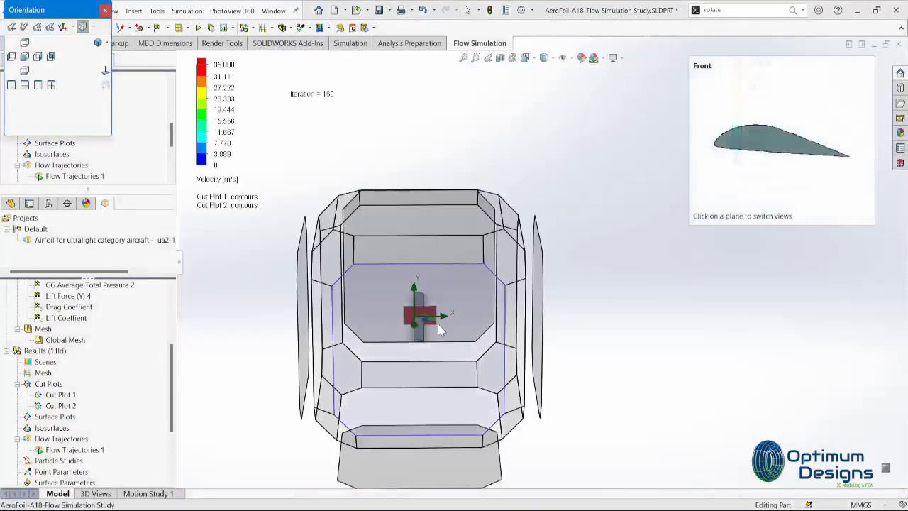
left_click(437, 320)
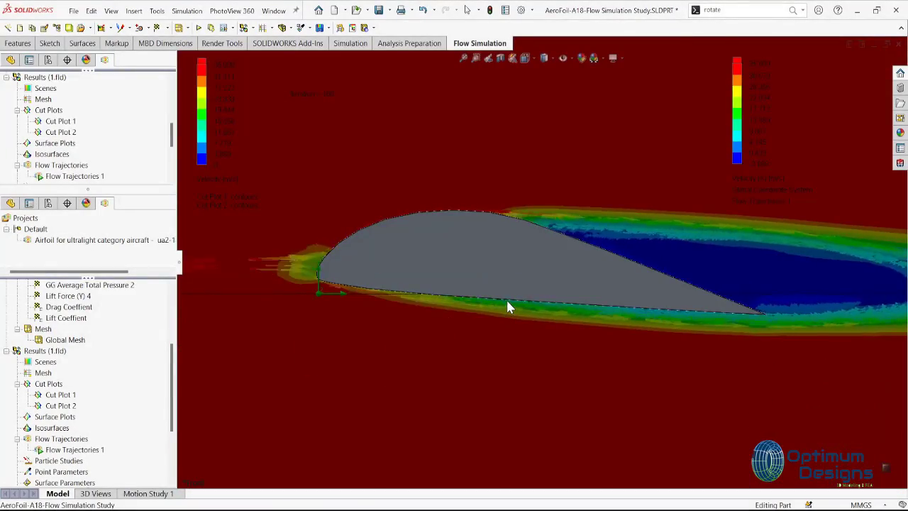
scroll(507, 306, "up", 2)
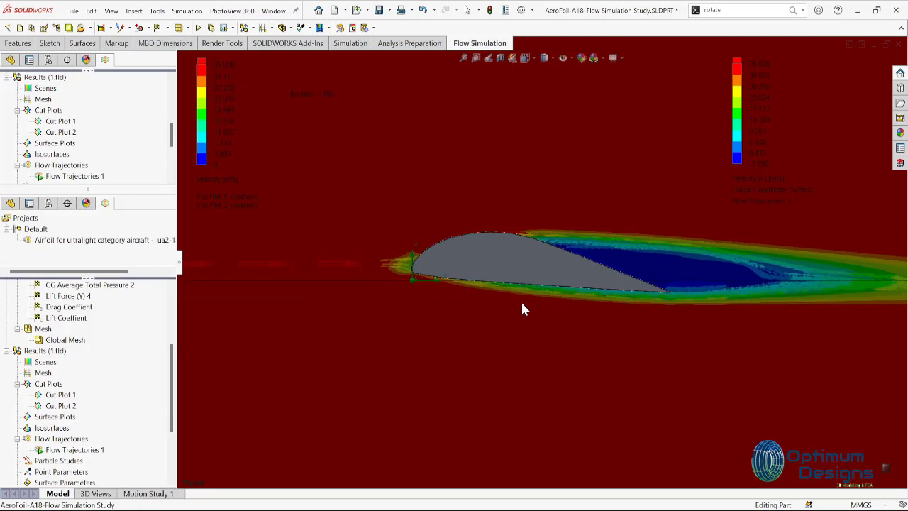
mouse_move(521, 308)
middle_mouse_down("ctrl")
mouse_move(453, 321)
mouse_move(480, 301)
middle_mouse_up("ctrl")
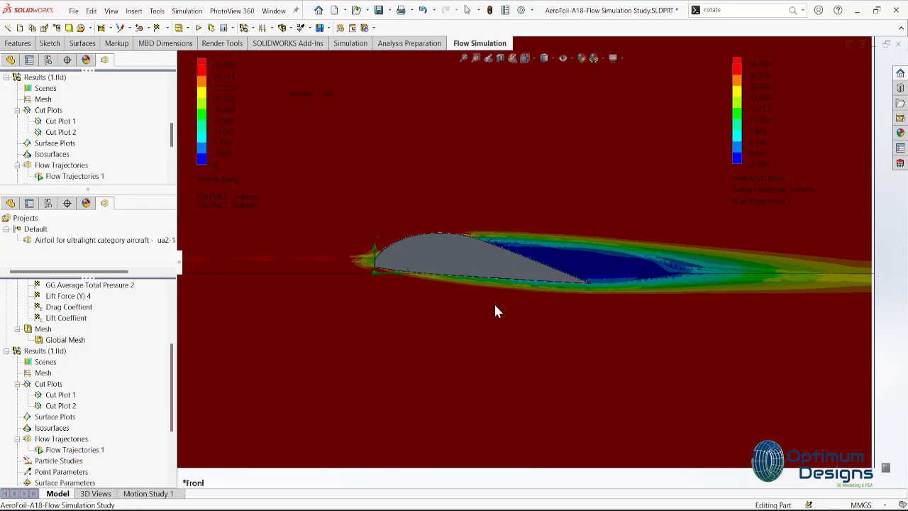
scroll(494, 310, "up", 1)
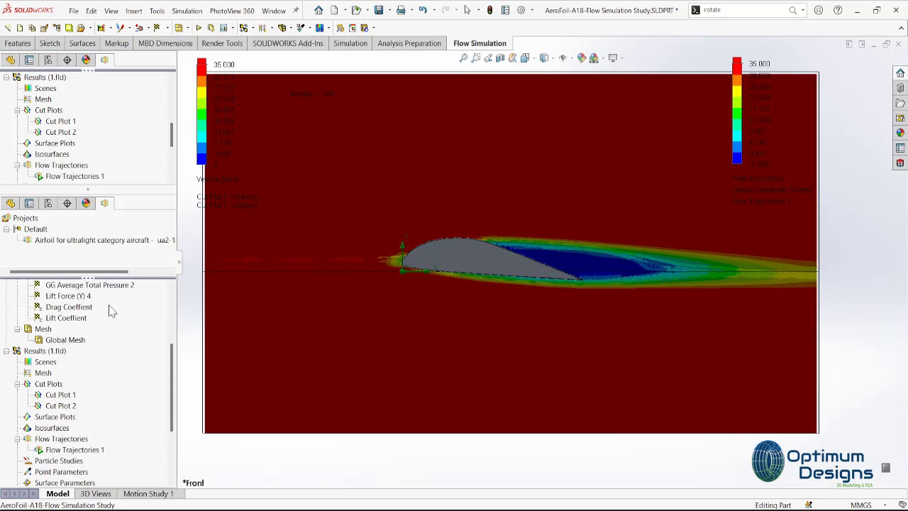
scroll(113, 339, "up", 3)
scroll(96, 342, "up", 1)
Stretch the computational domain downstream so X max becomes about 0.00389 m
left_click(85, 309)
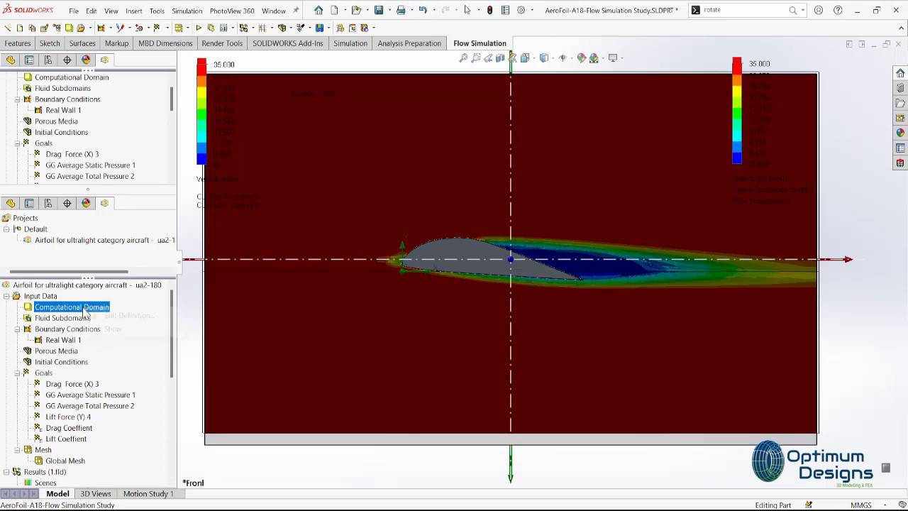
left_click(114, 316)
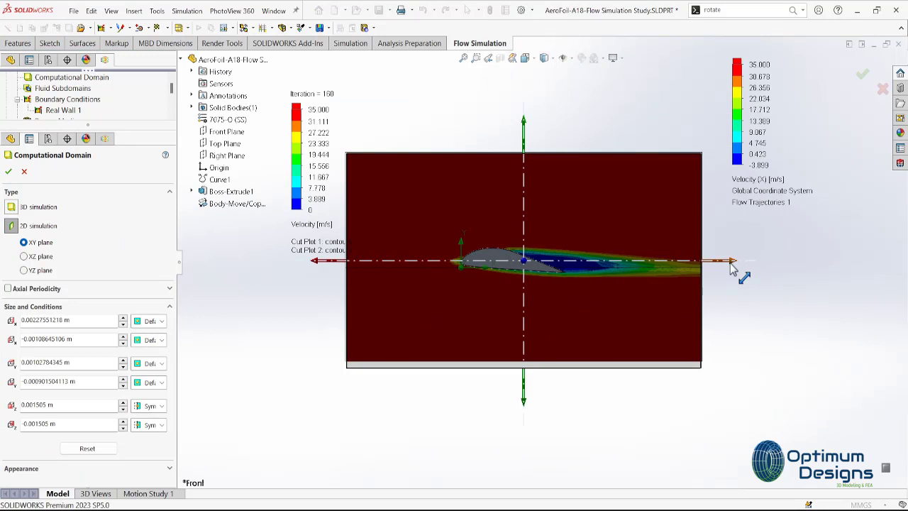
left_click_drag(730, 263, 895, 273)
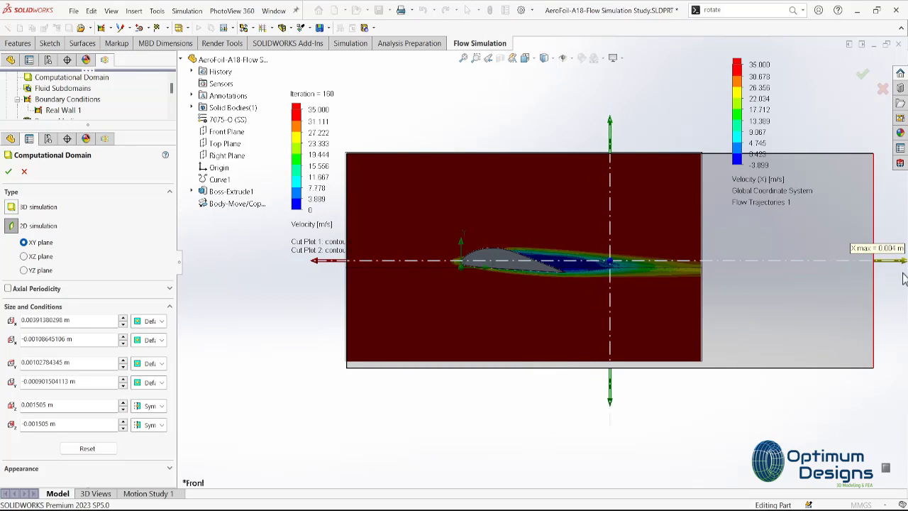
left_click(862, 77)
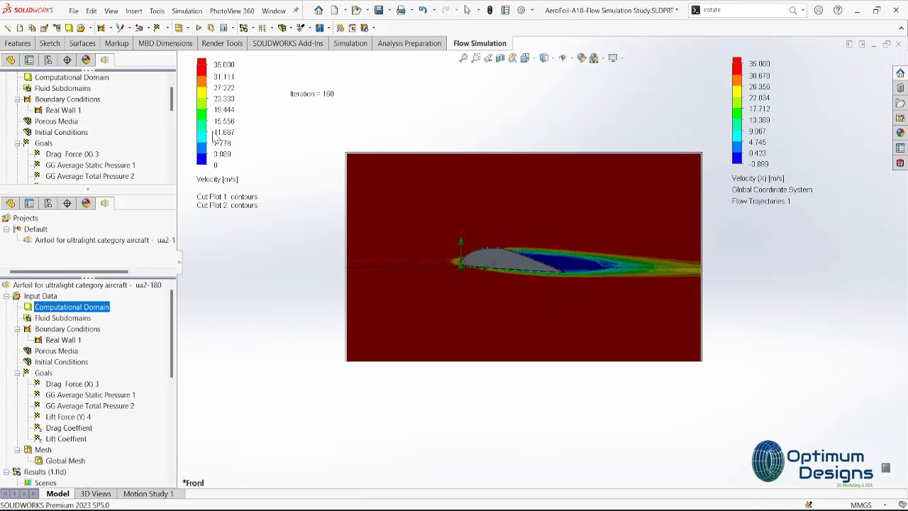
Run the enlarged-domain calculation on 8 cores and switch to the Solver window to monitor iterations
left_click(199, 29)
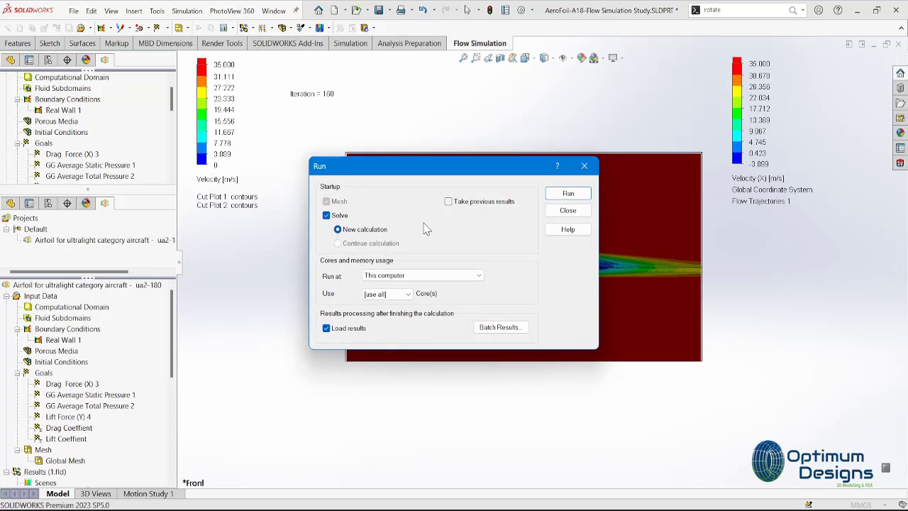
left_click(394, 297)
left_click(378, 368)
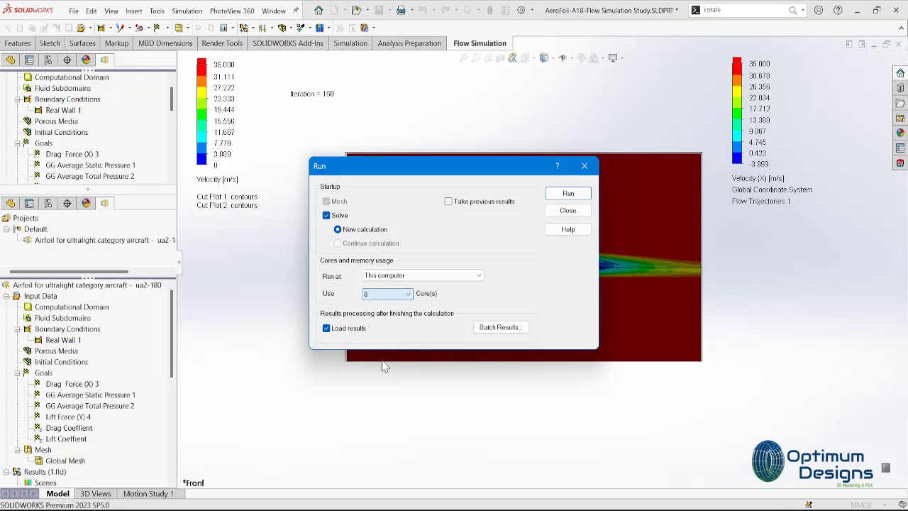
left_click(560, 195)
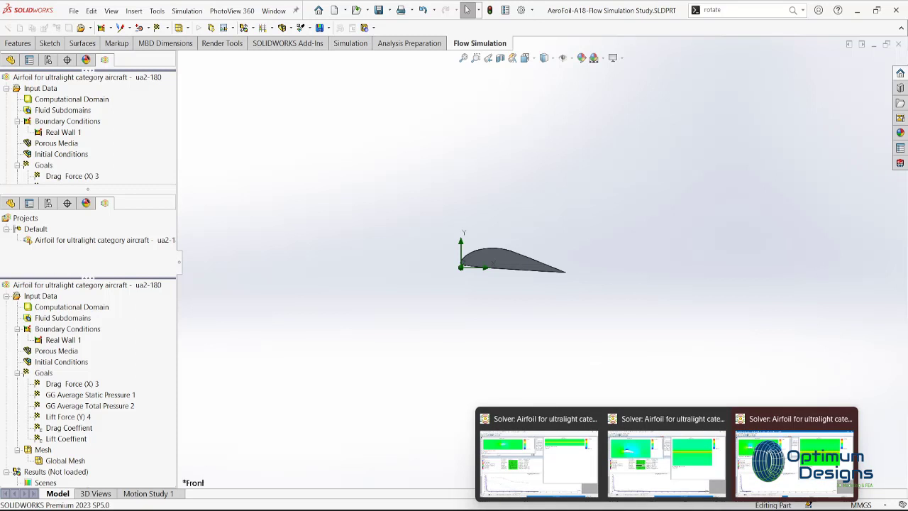
mouse_move(794, 454)
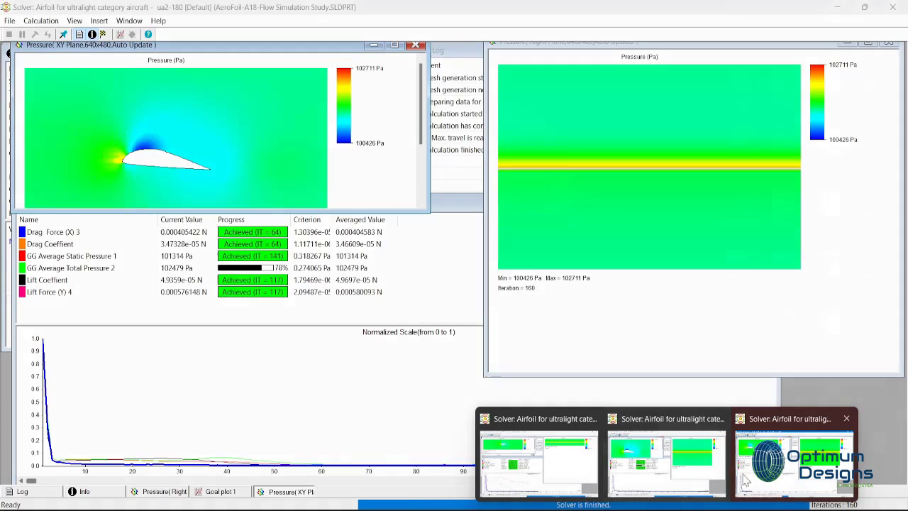
left_click(745, 481)
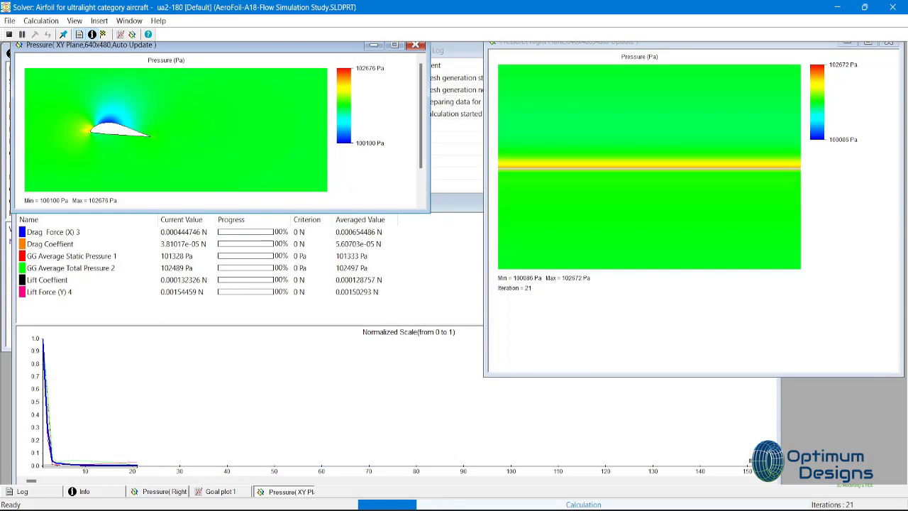
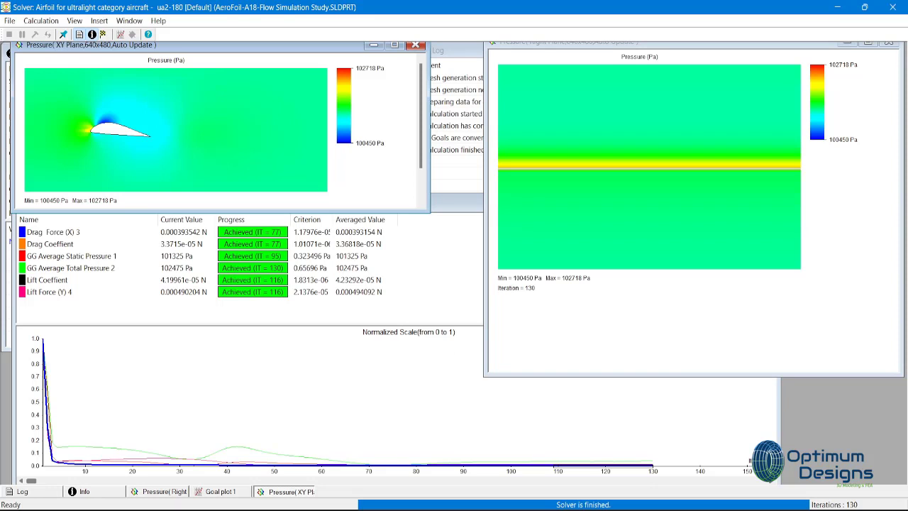
Edit Body-Move/Copy1 to rotate the airfoil body 340 degrees about Z
left_click(839, 7)
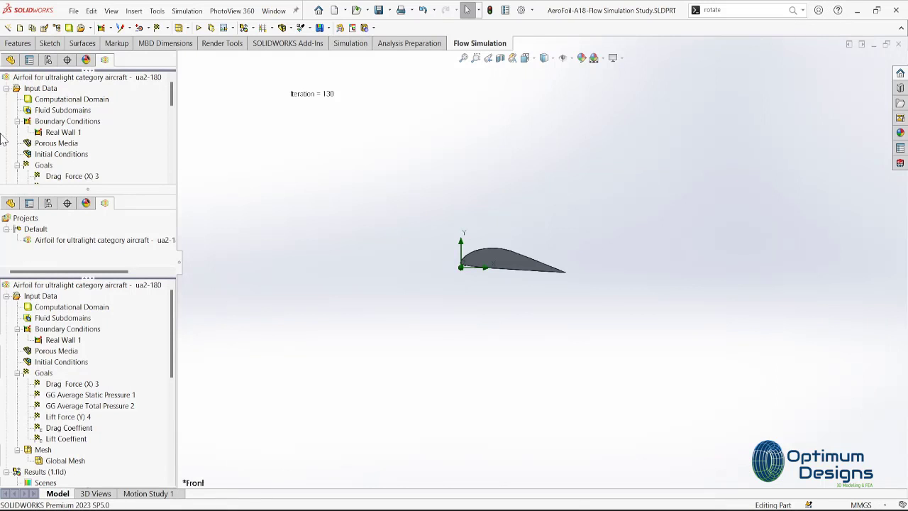
left_click(12, 60)
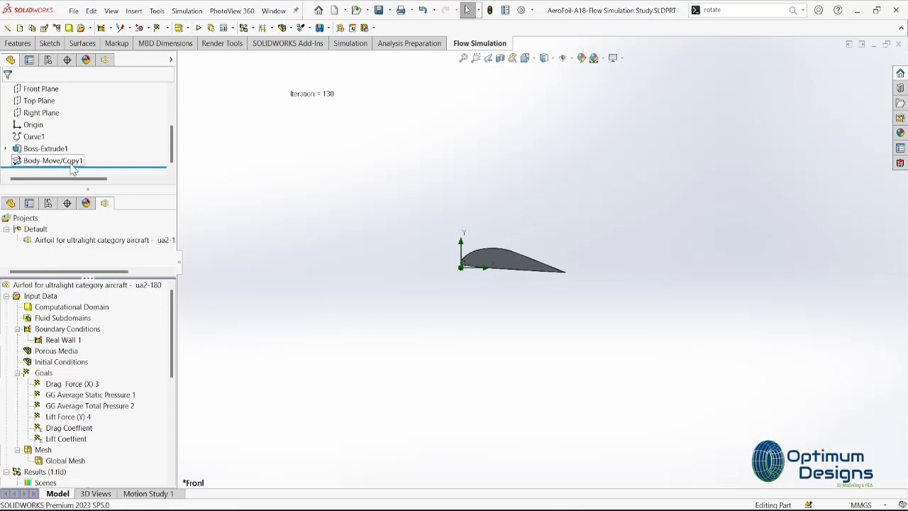
left_click_drag(72, 266, 69, 298)
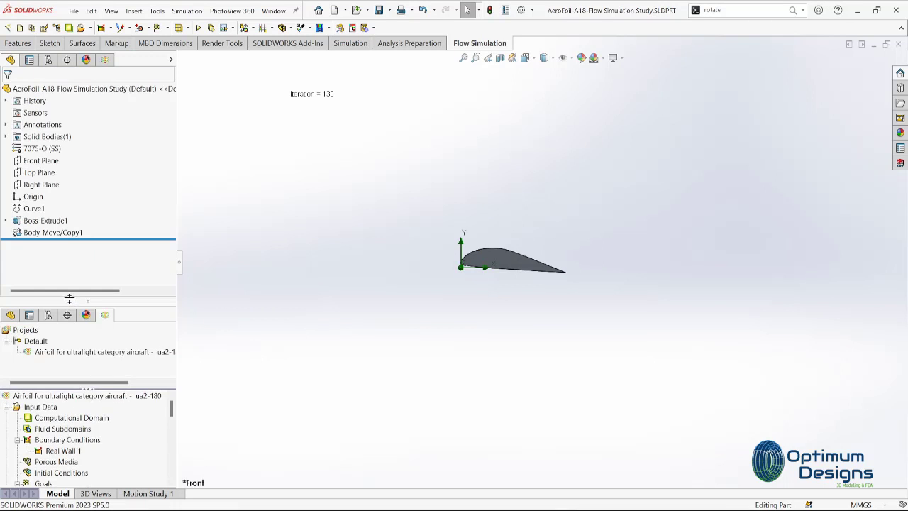
left_click(56, 234)
left_click(65, 207)
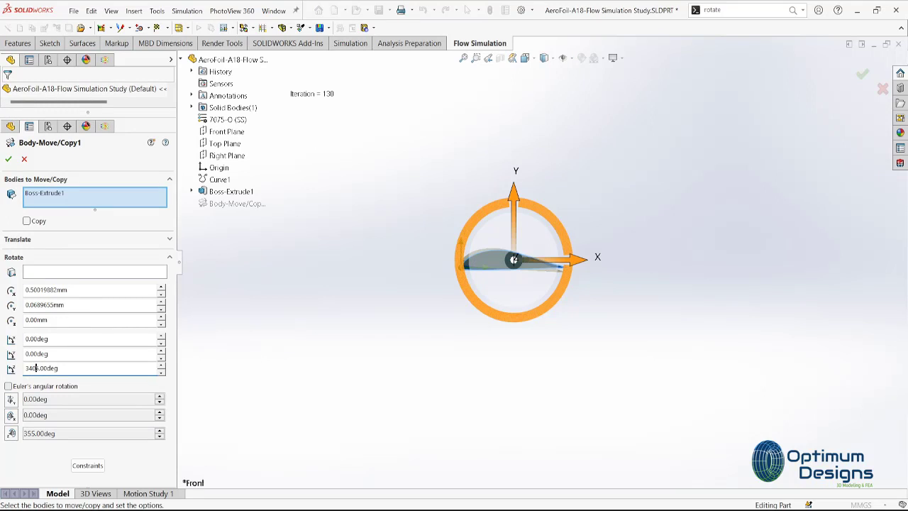
key("Tab")
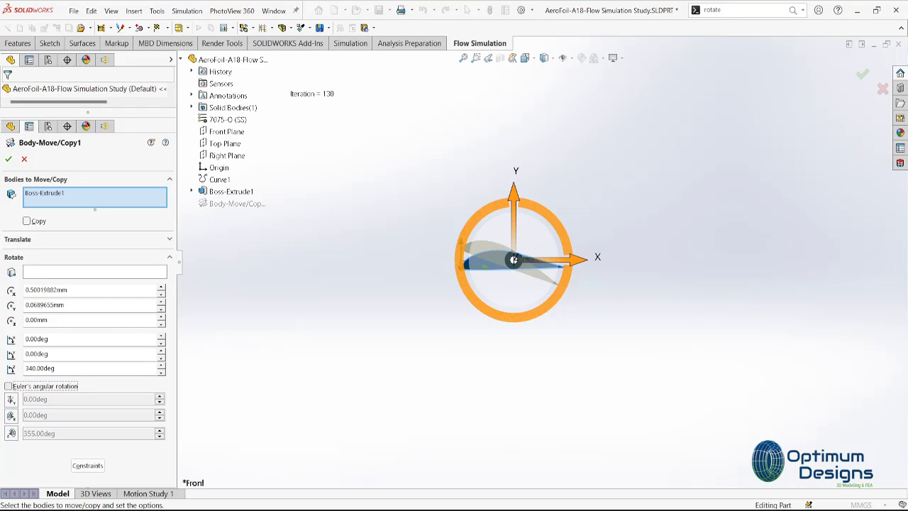
left_click(10, 158)
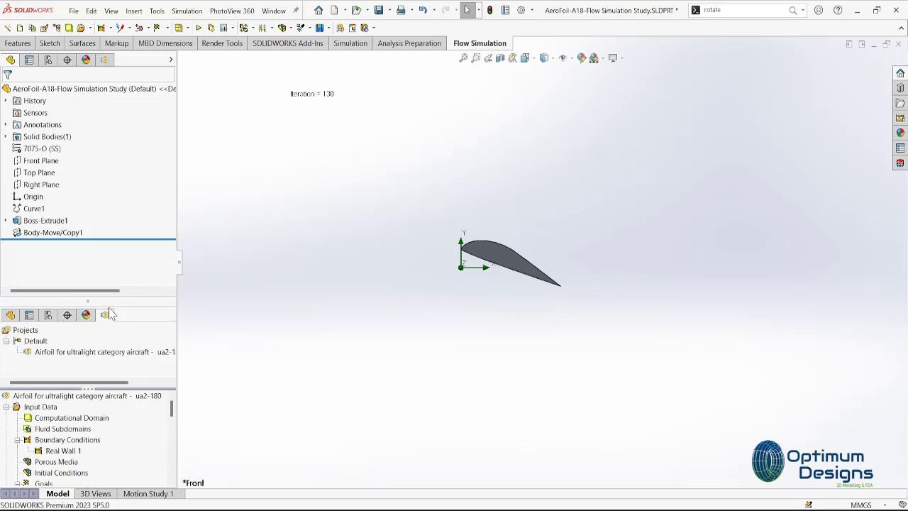
left_click_drag(119, 300, 120, 248)
left_click(105, 60)
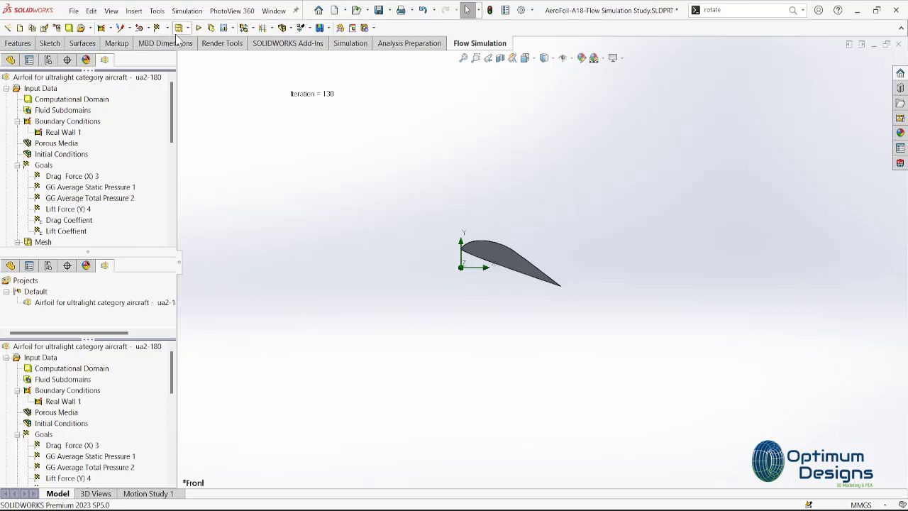
Run a new calculation on 8 cores and let the solver finish at 160 iterations
left_click(200, 27)
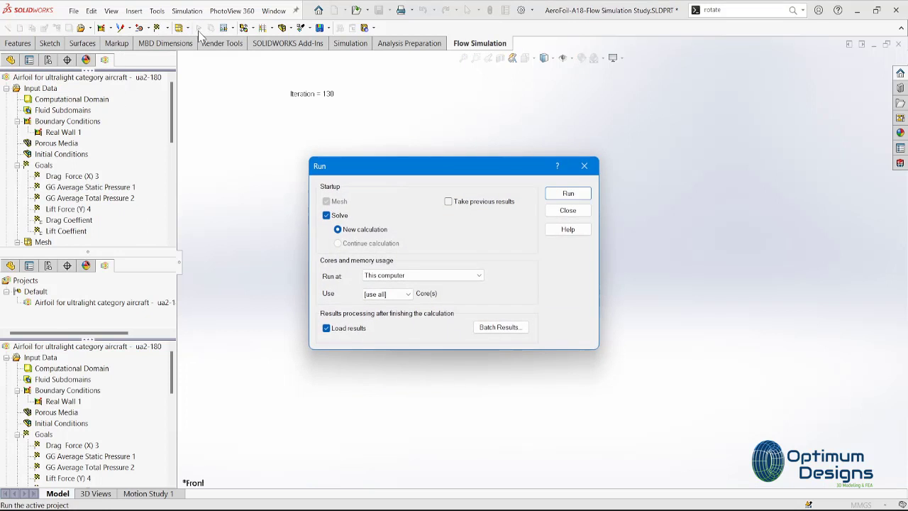
left_click(410, 293)
left_click(371, 367)
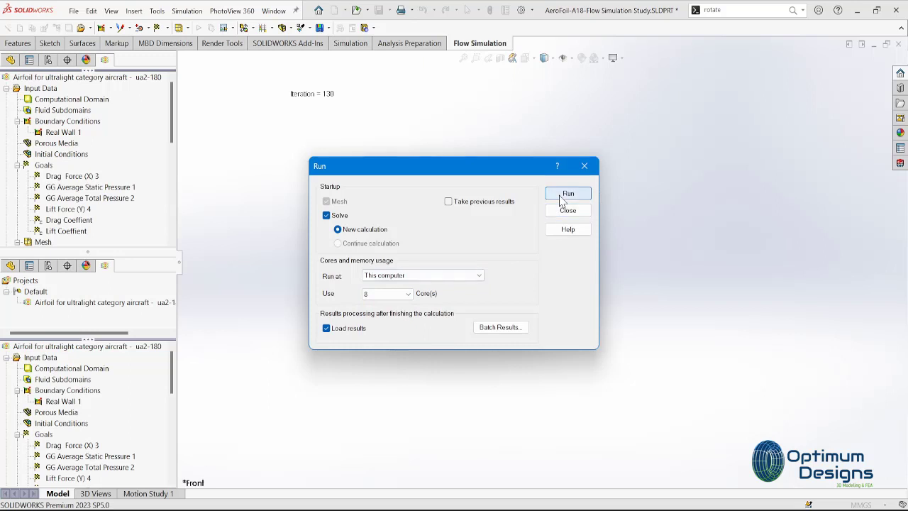
left_click(567, 194)
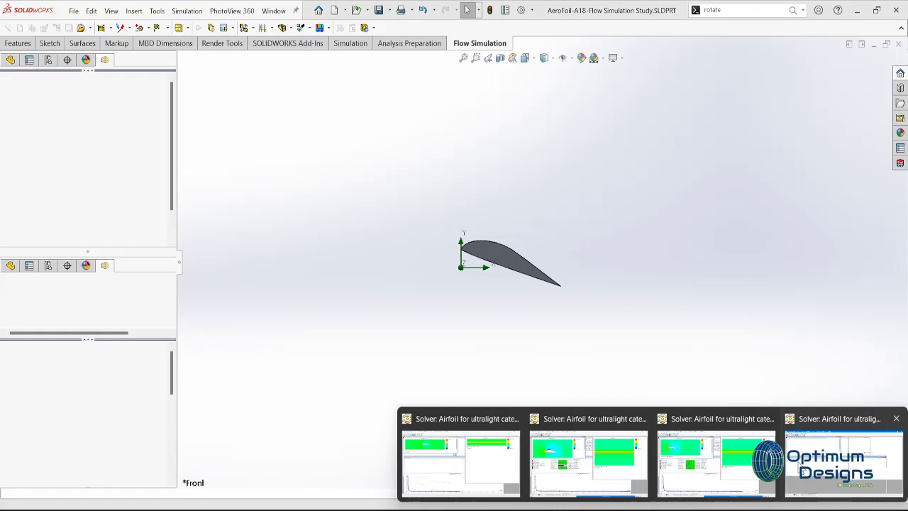
left_click(802, 468)
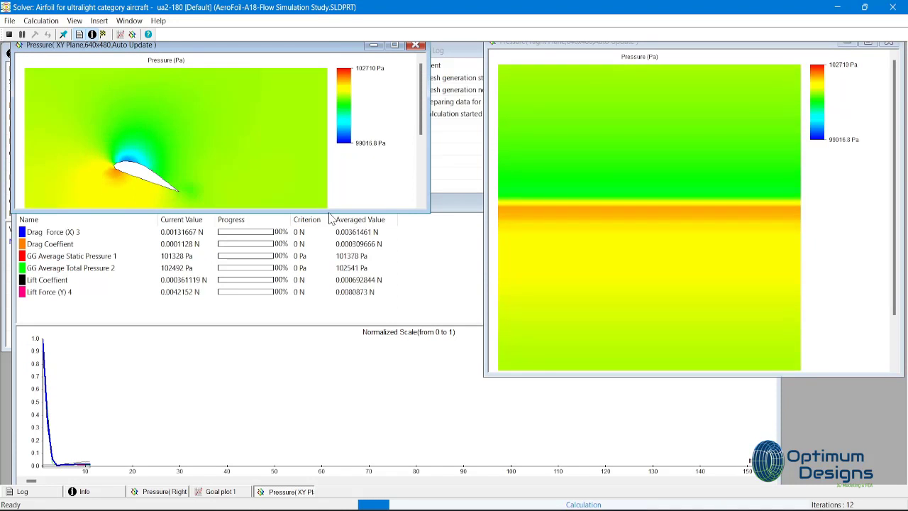
left_click_drag(343, 212, 339, 299)
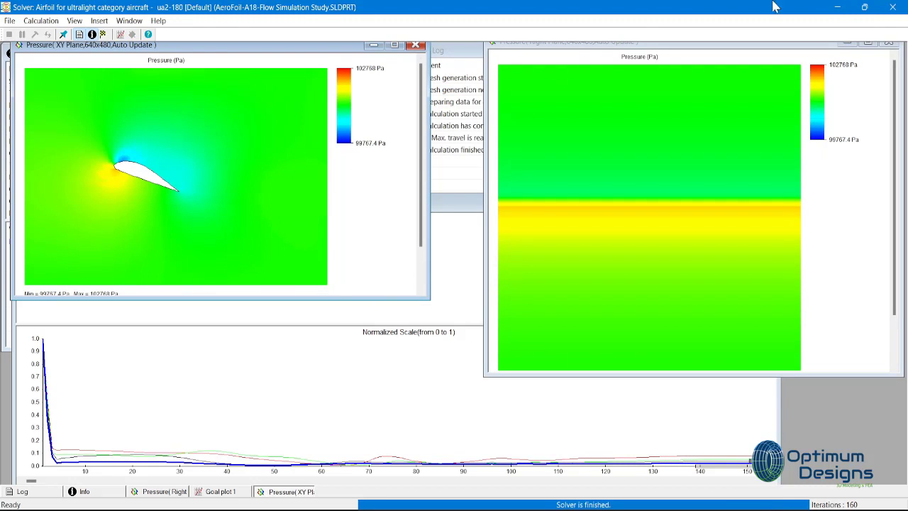
left_click(837, 11)
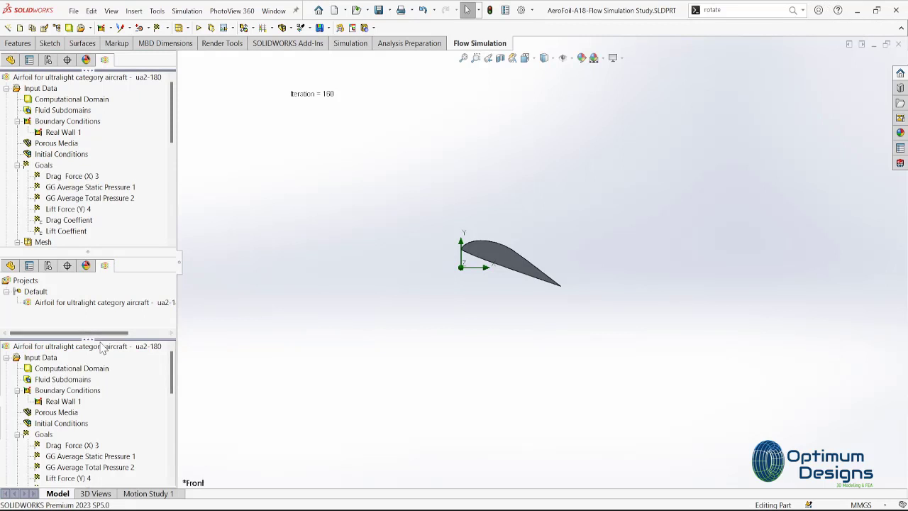
Display Cut Plot 1, Cut Plot 2 and Flow Trajectories 1 on the re-solved results
double_click(85, 249)
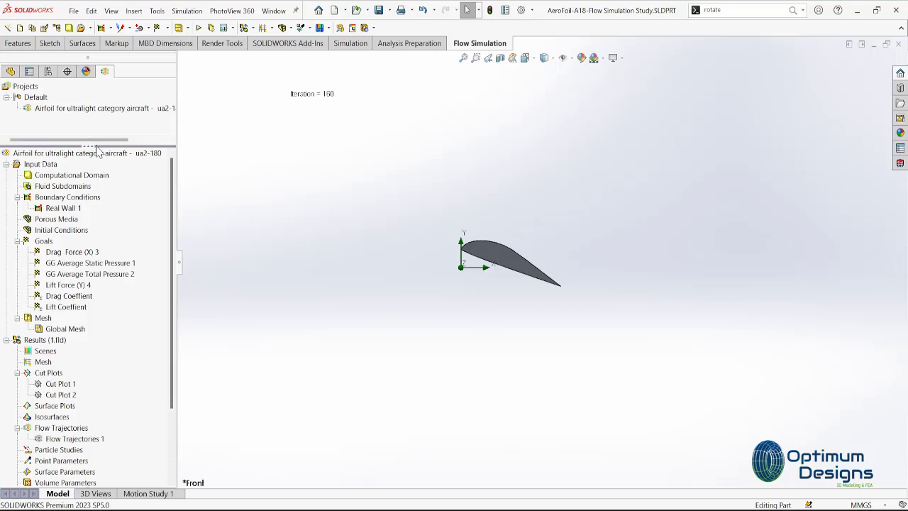
left_click_drag(99, 148, 101, 81)
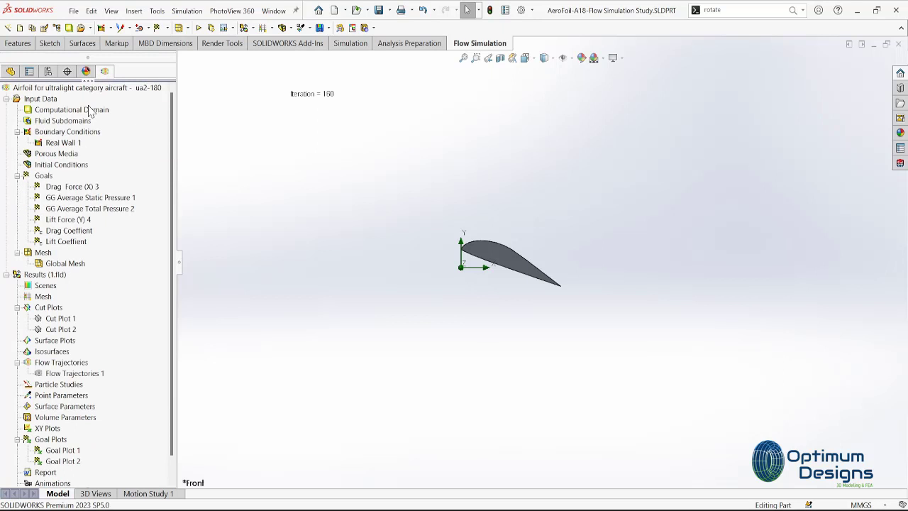
right_click(72, 321)
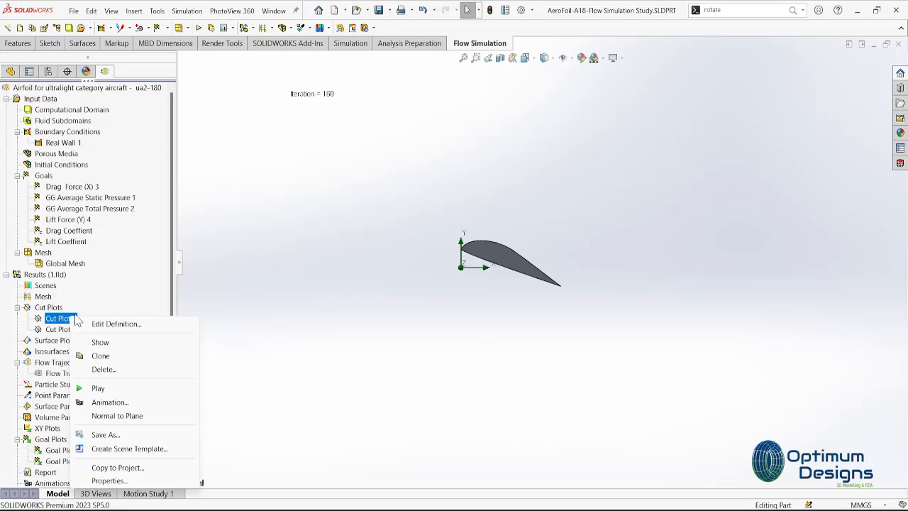
left_click(104, 344)
right_click(71, 331)
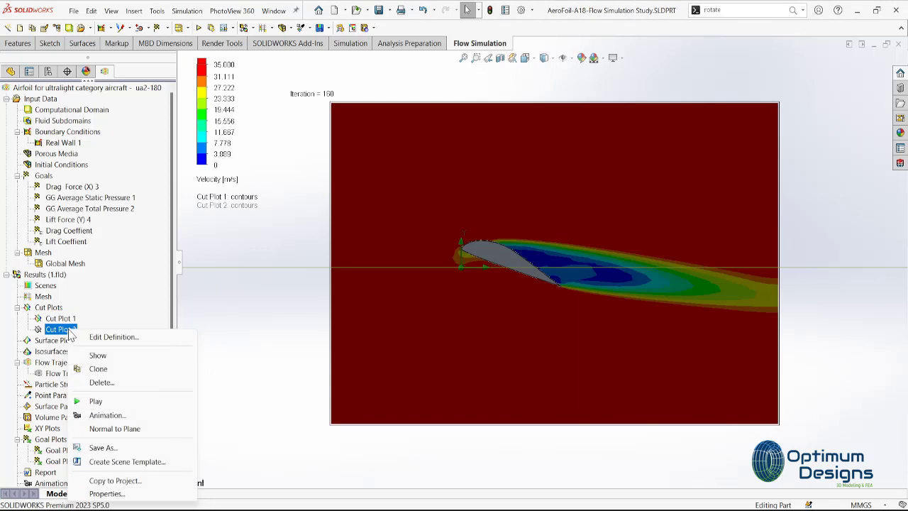
left_click(98, 355)
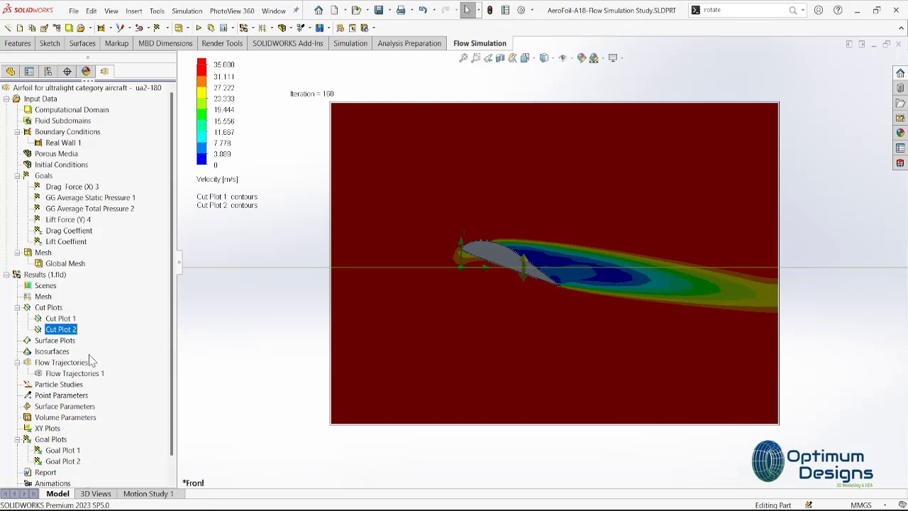
right_click(75, 374)
left_click(105, 261)
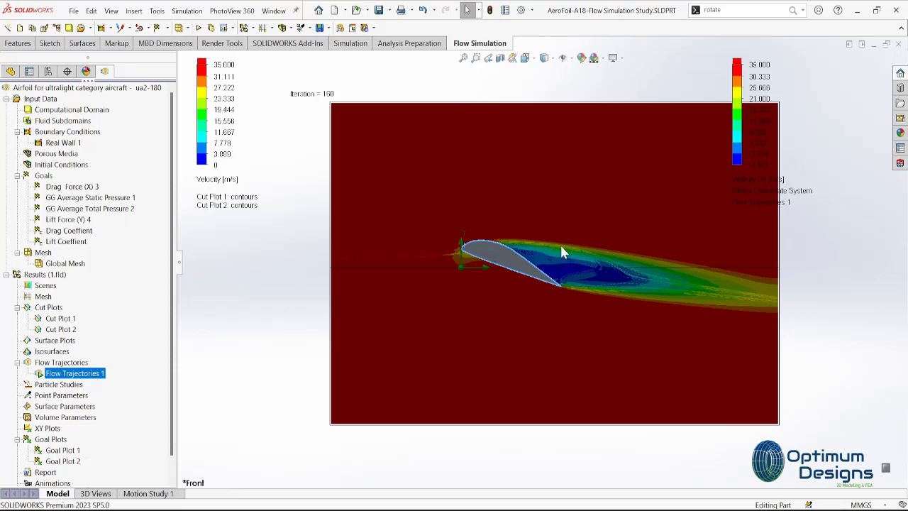
Hide Cut Plot 1 and Cut Plot 2 so only the trajectories remain
scroll(561, 250, "down", 3)
mouse_move(523, 282)
middle_mouse_down()
mouse_move(539, 314)
mouse_move(526, 334)
middle_mouse_up()
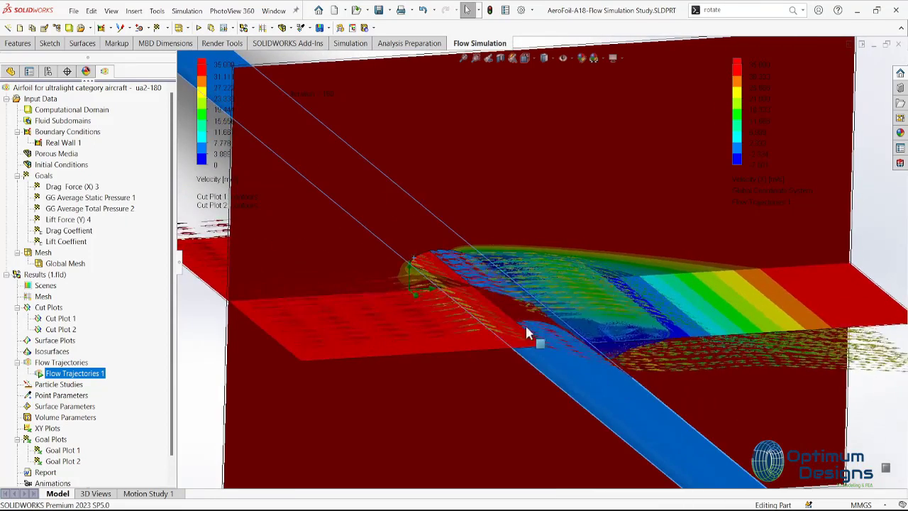
right_click(60, 318)
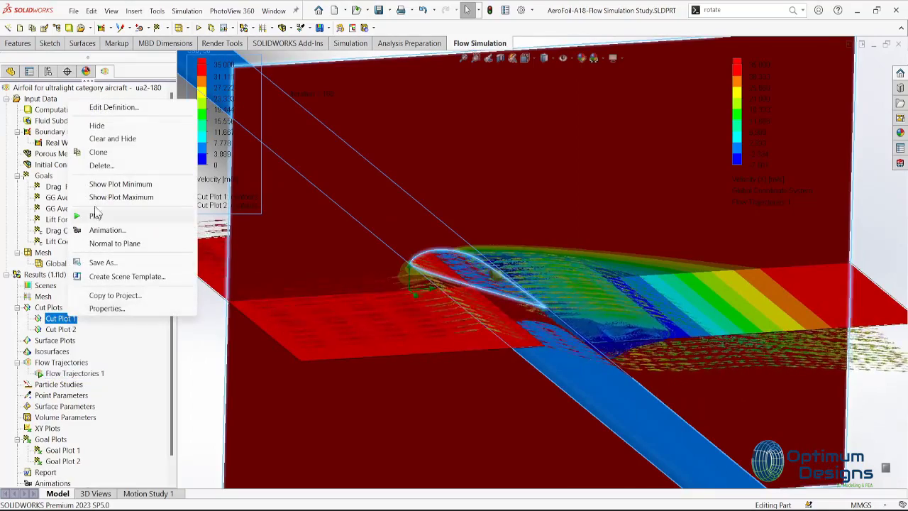
left_click(96, 125)
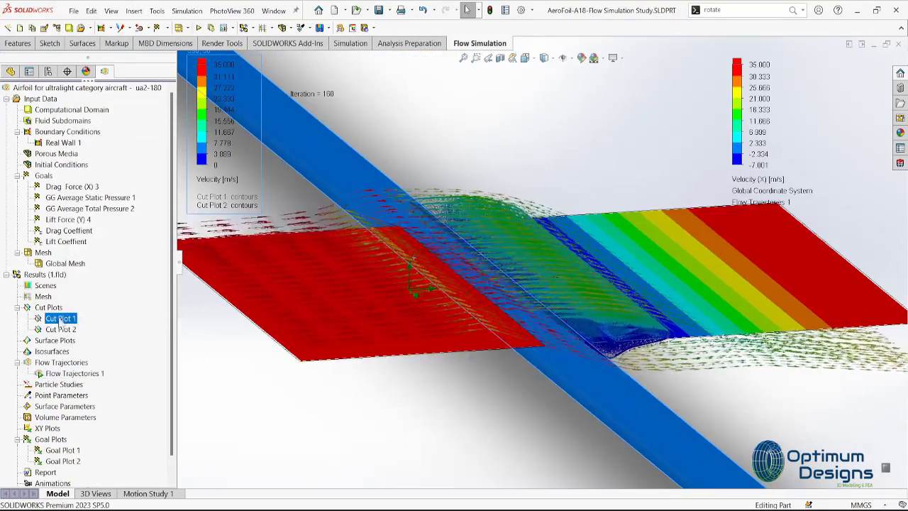
right_click(60, 329)
left_click(102, 140)
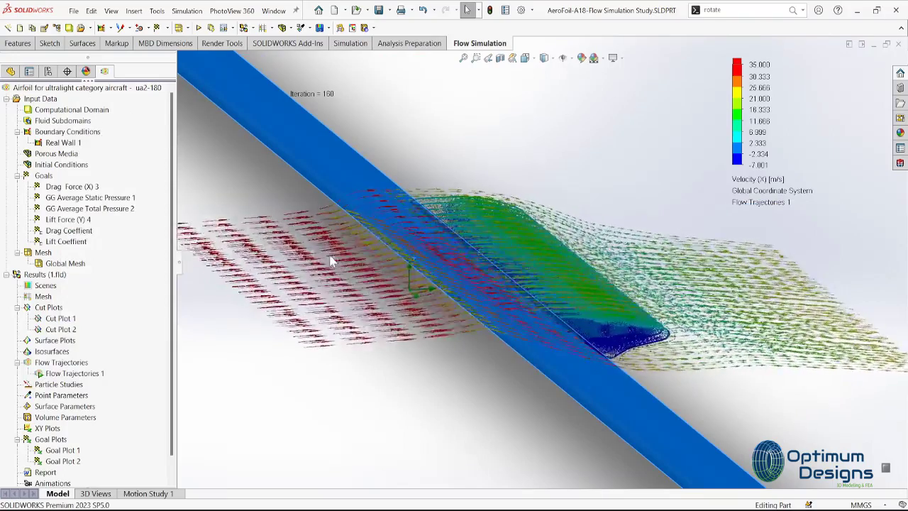
Switch to Front view and zoom out to see the whole recirculating wake
scroll(330, 261, "up", 5)
key("space")
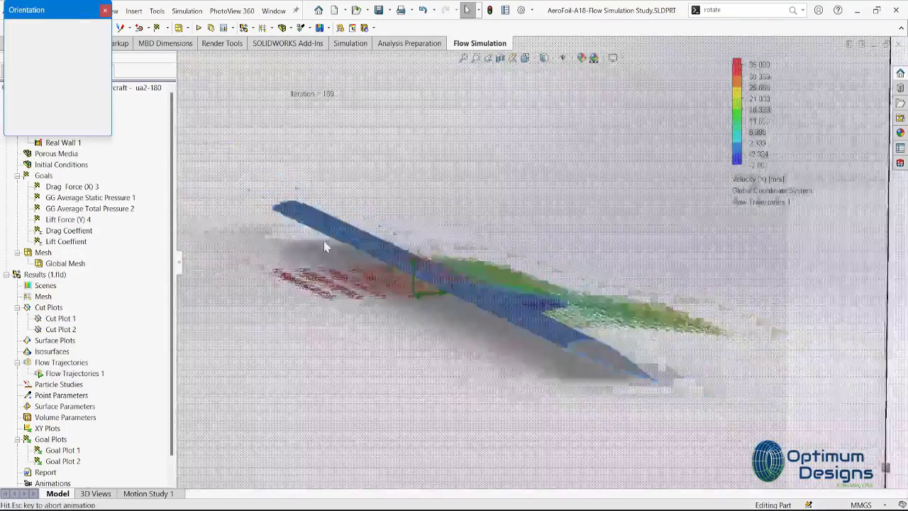
left_click(435, 288)
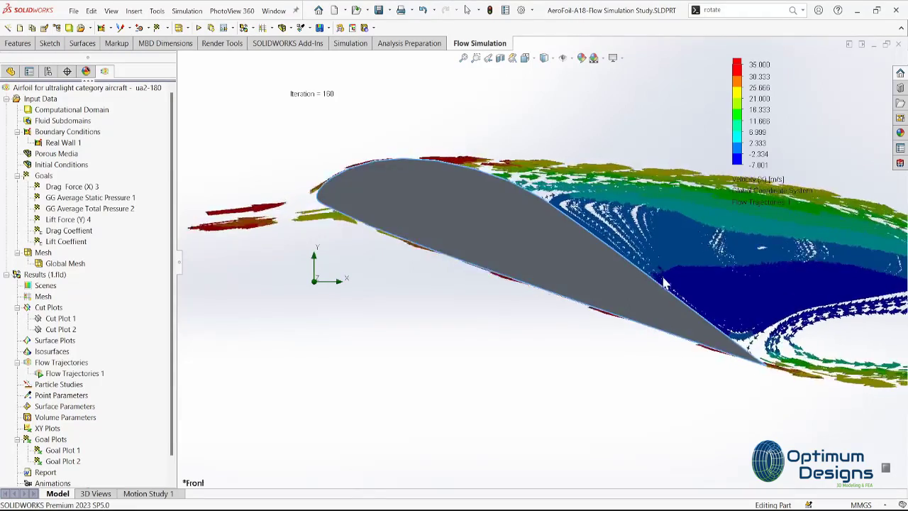
mouse_move(663, 284)
middle_mouse_down()
mouse_move(642, 303)
mouse_move(549, 309)
middle_mouse_up()
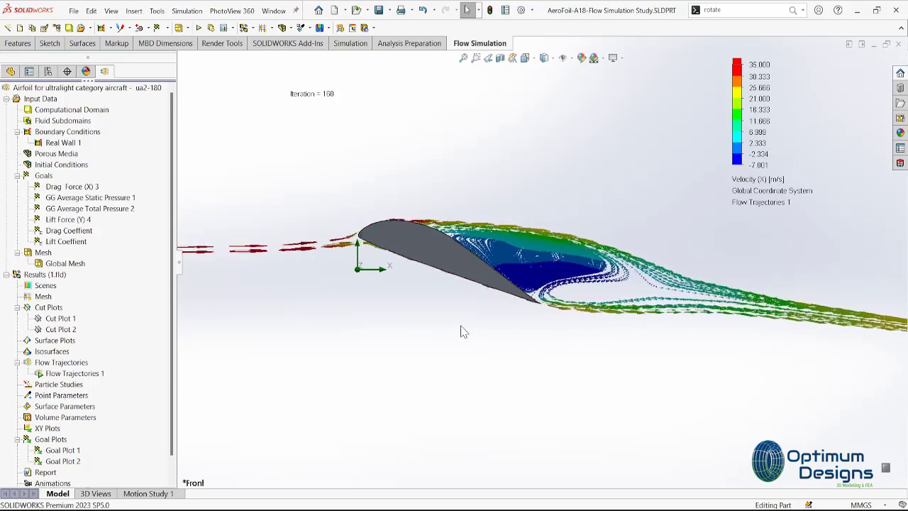
Show Cut Plot 1 and Cut Plot 2 again
right_click(67, 319)
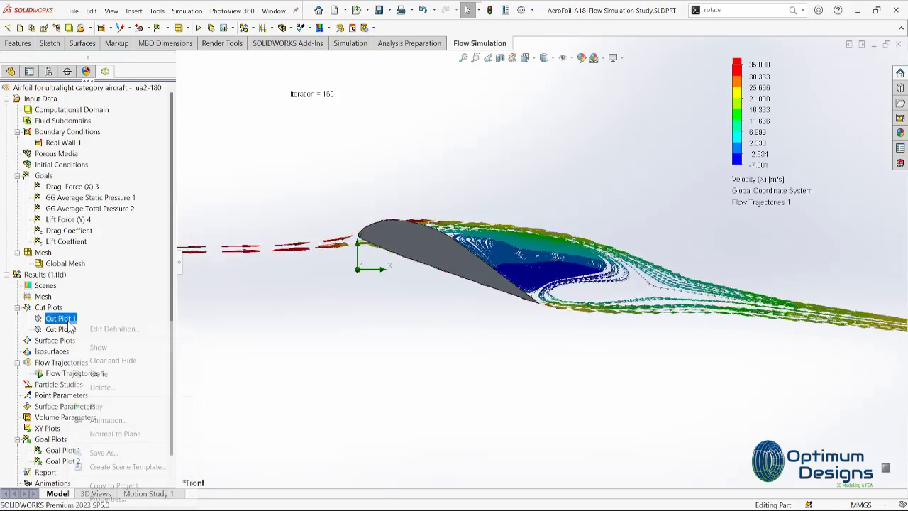
left_click(96, 347)
right_click(71, 330)
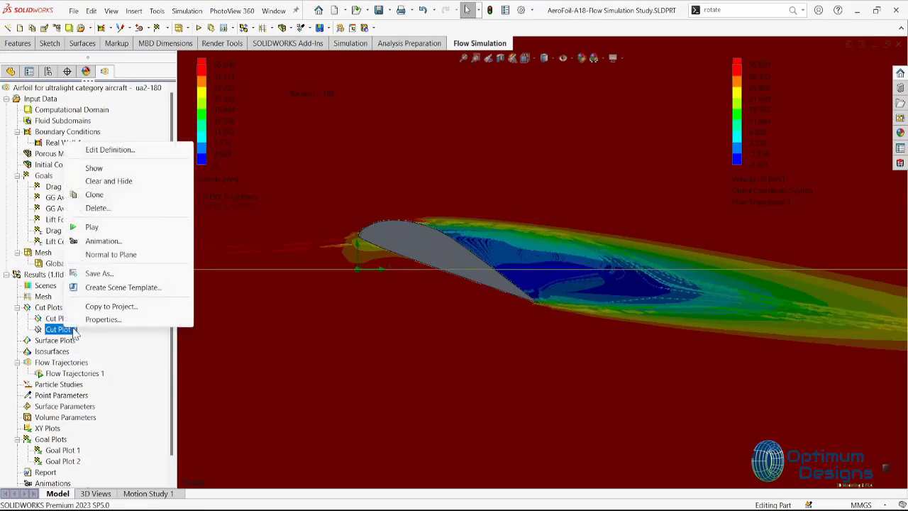
left_click(106, 169)
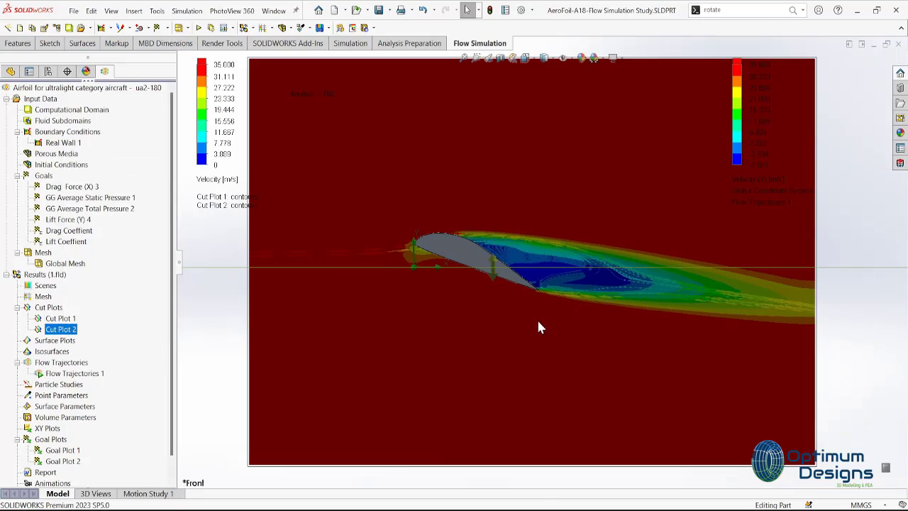
Return to a straight-on view of the cut plots and hide Flow Trajectories 1
key("space")
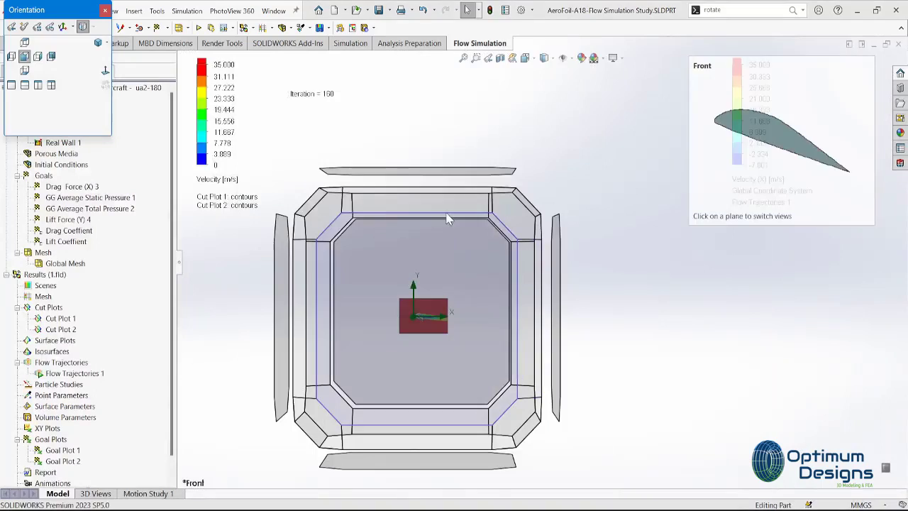
left_click(419, 205)
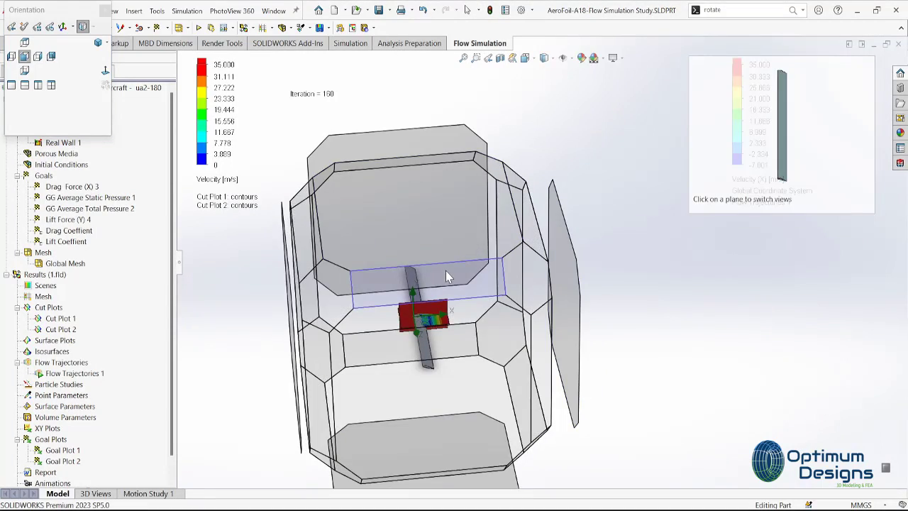
left_click(445, 277)
scroll(560, 273, "down", 3)
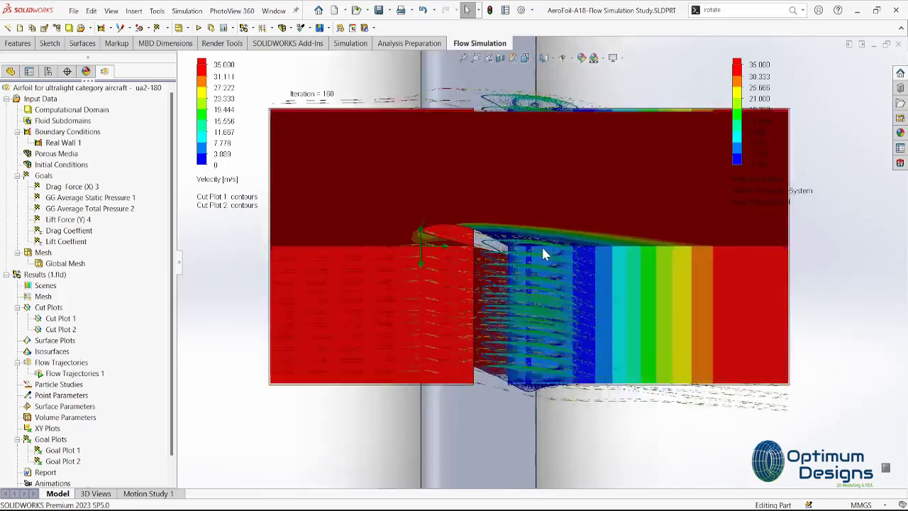
scroll(541, 245, "down", 4)
scroll(532, 284, "up", 2)
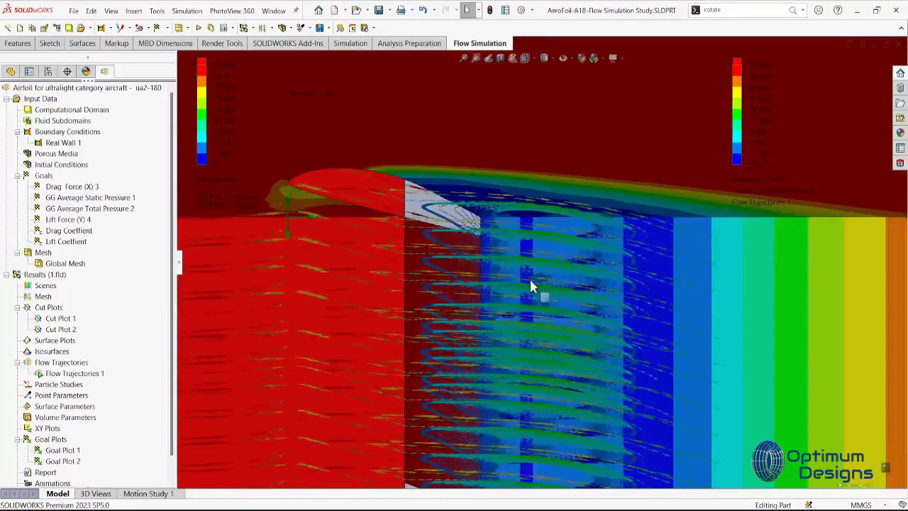
scroll(532, 289, "up", 2)
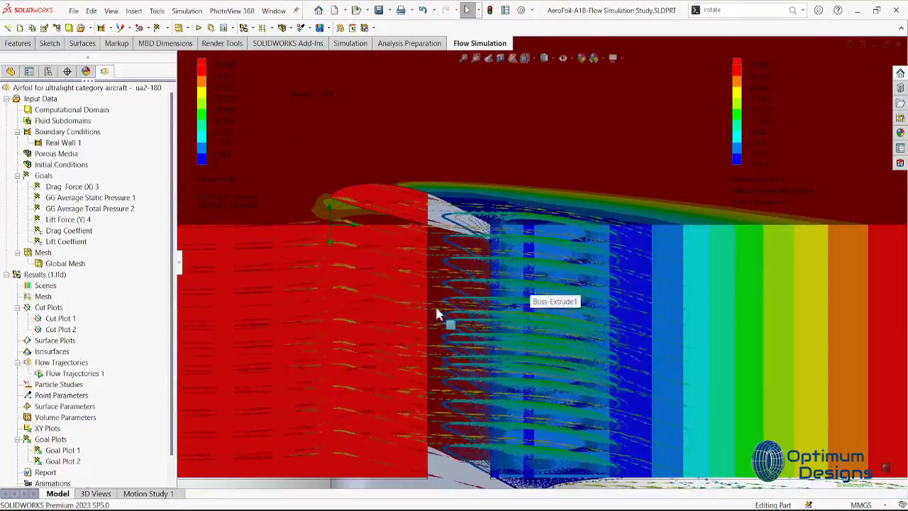
right_click(73, 373)
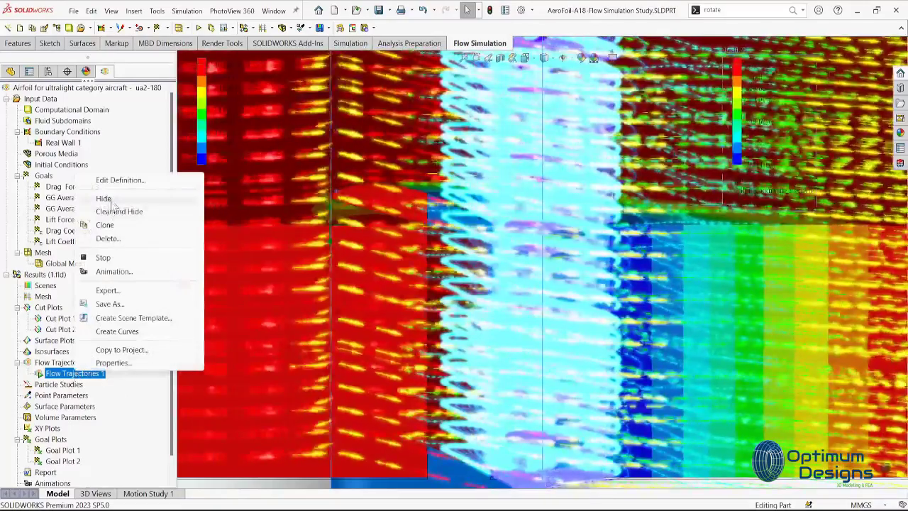
left_click(110, 203)
Snap to Front view and pan to centre the airfoil and its low-velocity wake
middle_click_drag(377, 261, 375, 251)
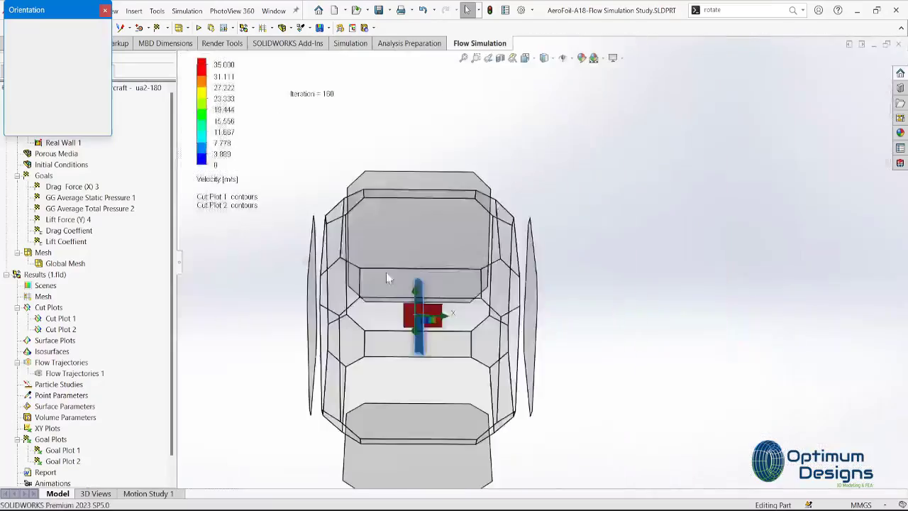
key("ctrl+1")
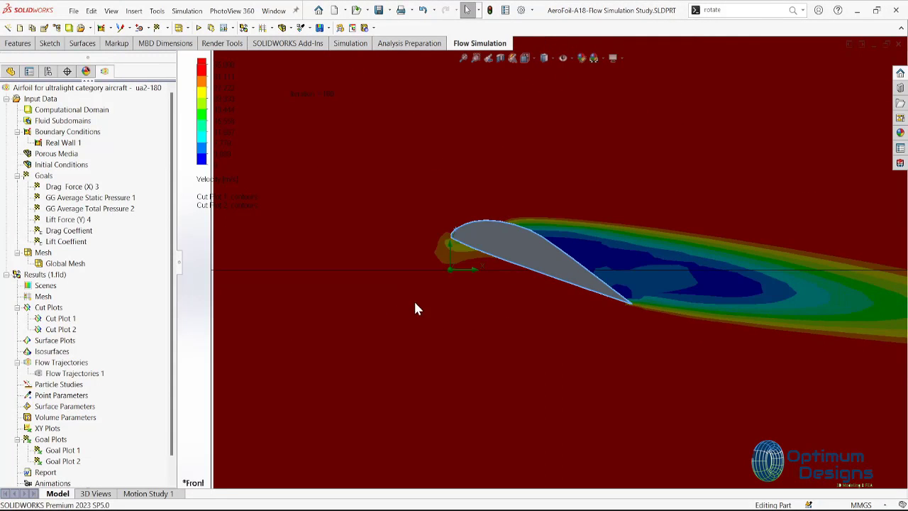
scroll(500, 303, "up", 3)
left_click(538, 300)
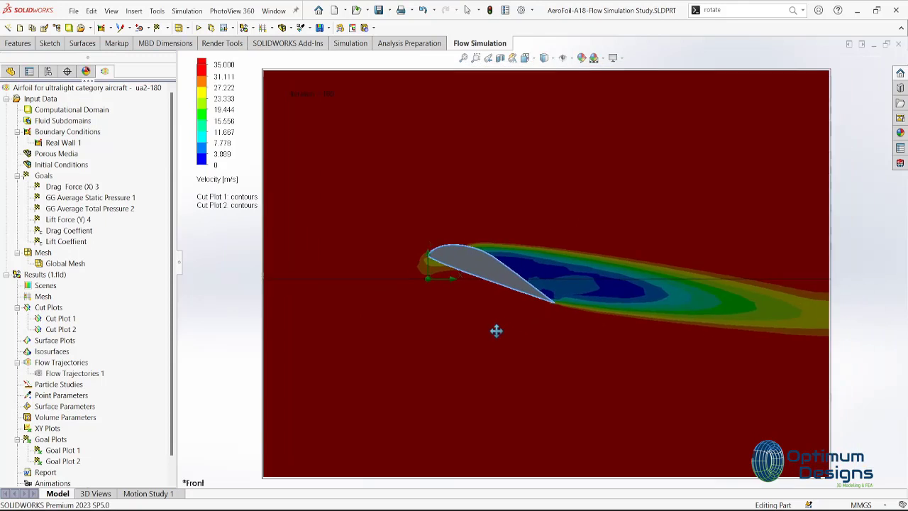
scroll(480, 334, "down", 2)
middle_click_drag(481, 330, 468, 363, "ctrl")
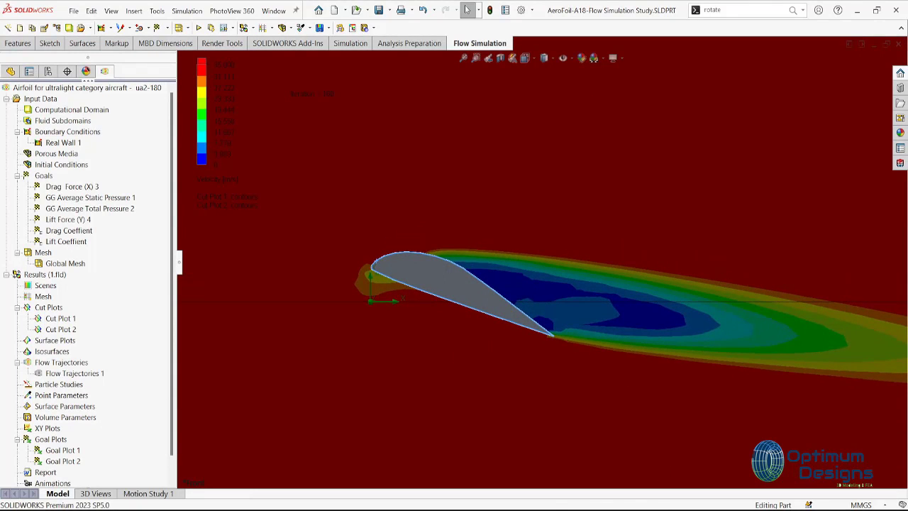
left_click(537, 485)
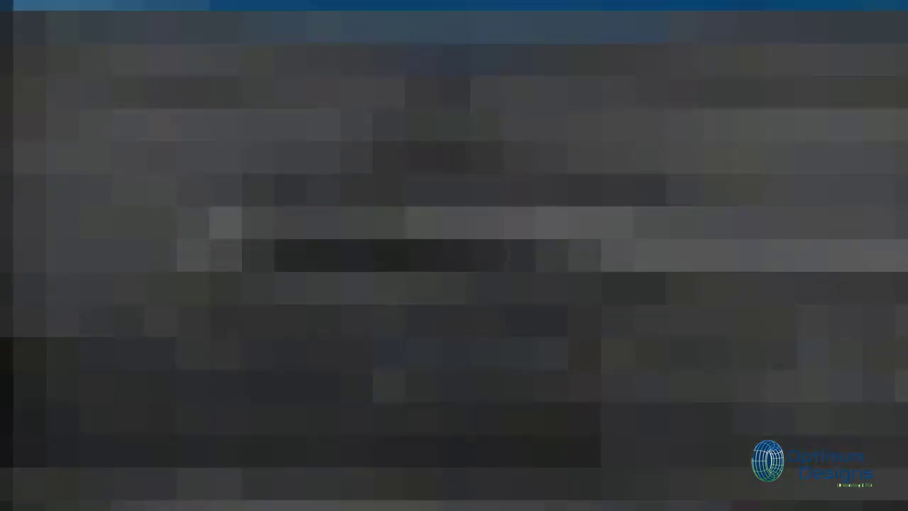